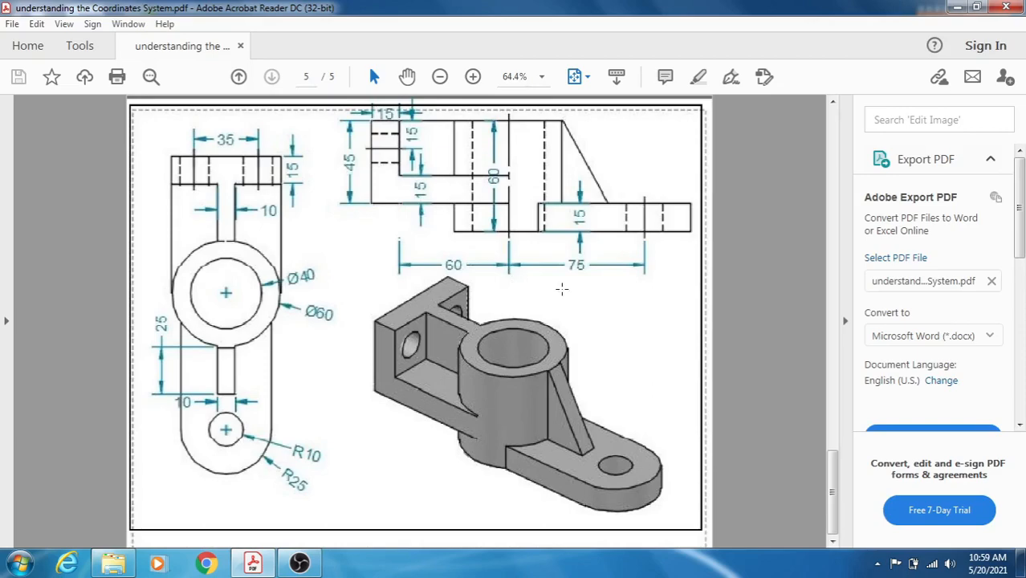
Step: Switch from the PDF drawing to CollabCAD by launching it and maximizing its window
{"action": "left_click", "coordinate": [958, 9]}
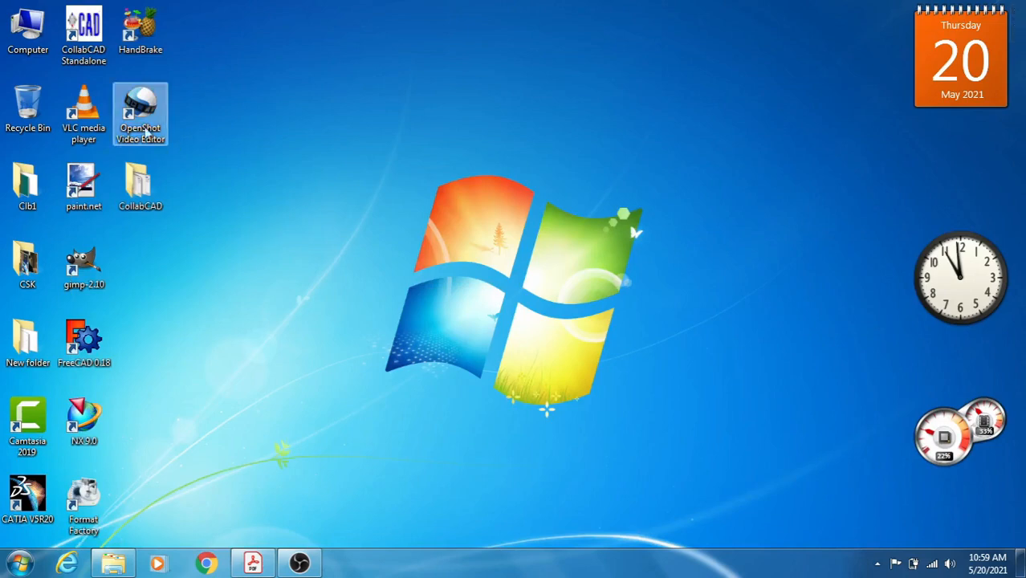
{"action": "double_click", "coordinate": [83, 36]}
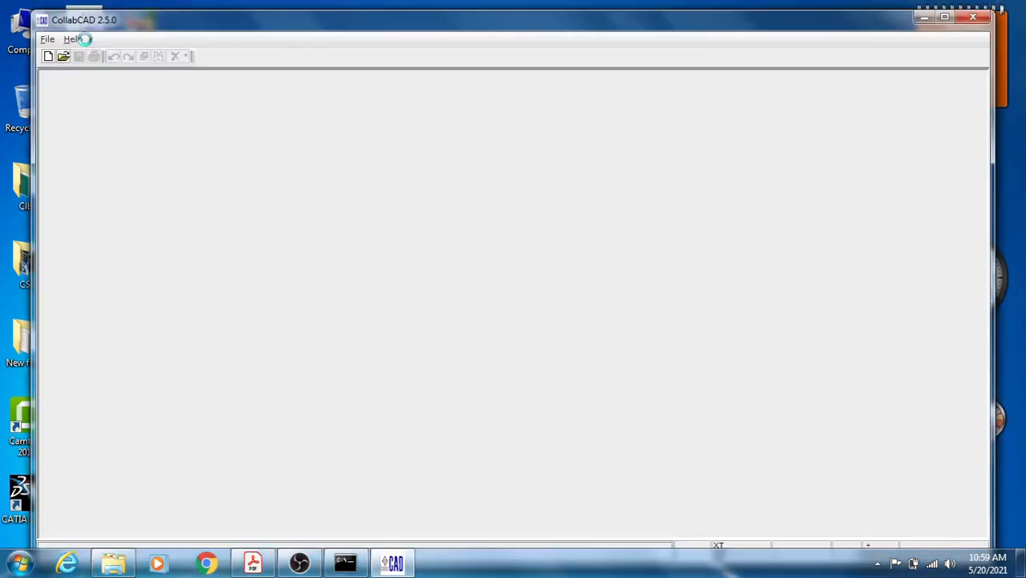
{"action": "left_click", "coordinate": [945, 17]}
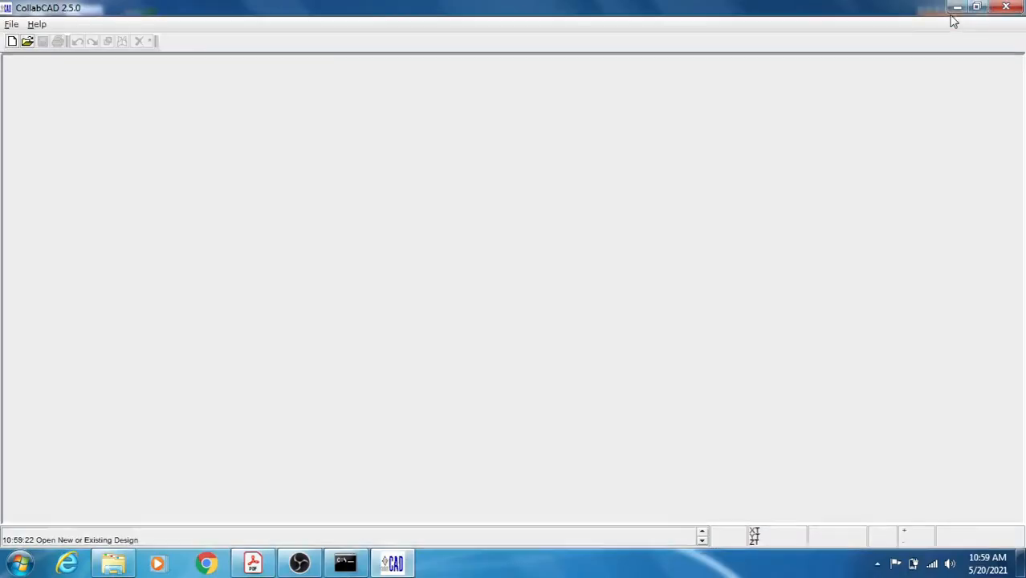
Step: Create a new part design named Bracket, using mm units and the IS drafting standard
{"action": "left_click", "coordinate": [12, 41]}
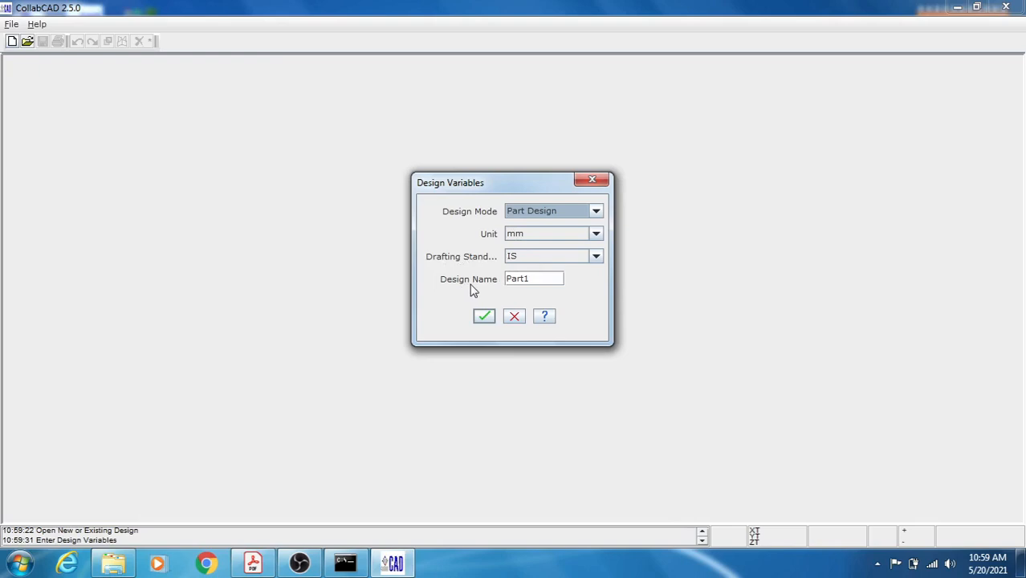
{"action": "double_click", "coordinate": [540, 281]}
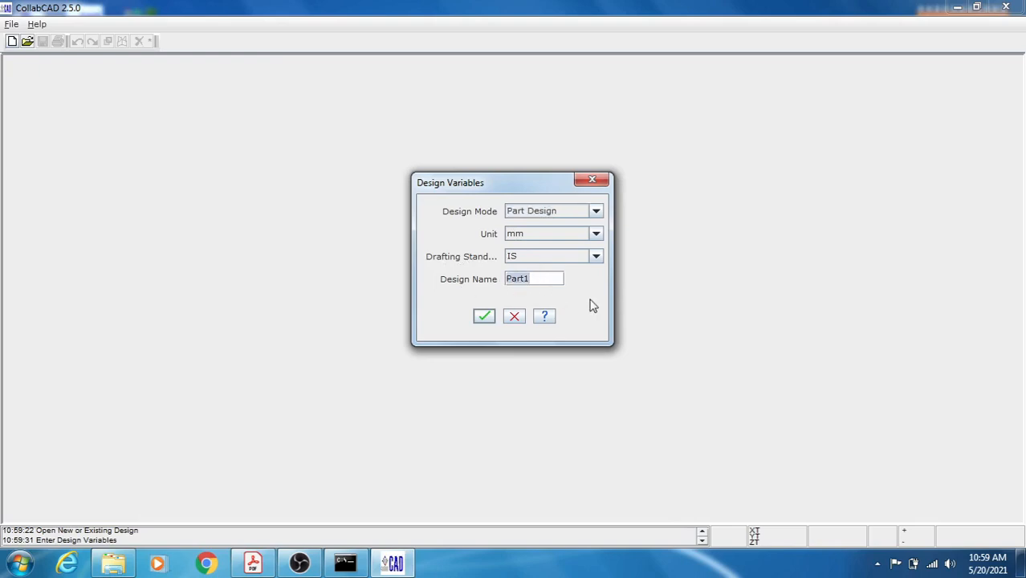
{"action": "type", "text": "Bracket"}
{"action": "left_click", "coordinate": [484, 317]}
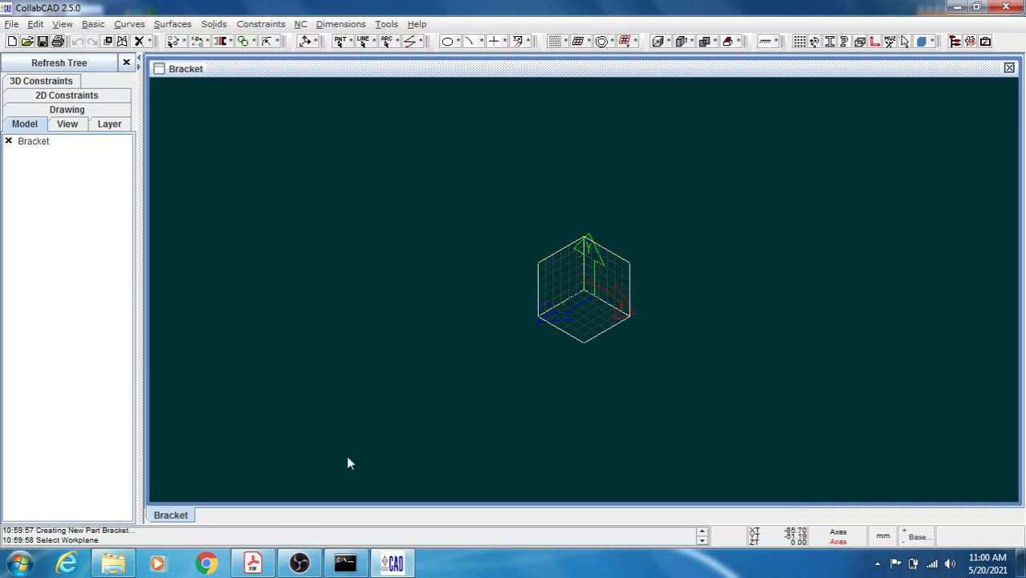
Step: Consult the bracket drawing in the PDF, return to CollabCAD and choose the Top plane as the workplane
{"action": "left_click", "coordinate": [253, 563]}
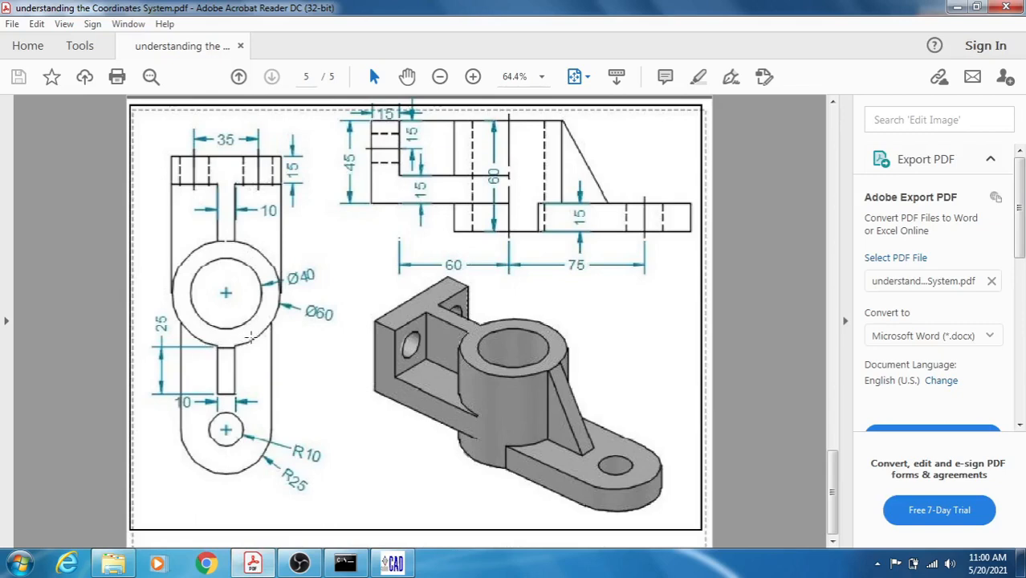
{"action": "left_click", "coordinate": [395, 565]}
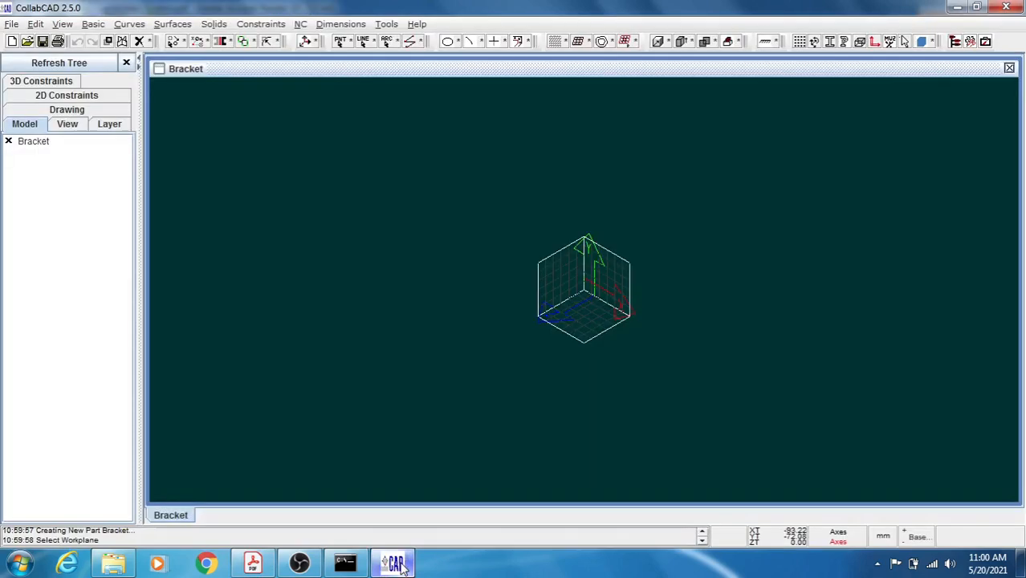
{"action": "left_click", "coordinate": [587, 318]}
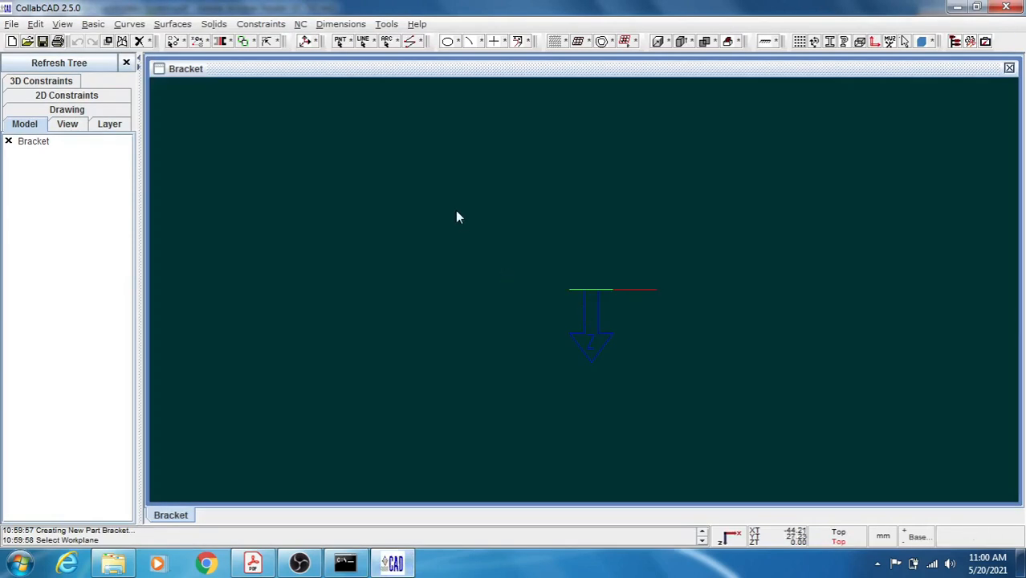
Step: Draw a circle of radius 30 mm centred on the workspace origin, consulting the PDF drawing for its size
{"action": "left_click", "coordinate": [387, 42]}
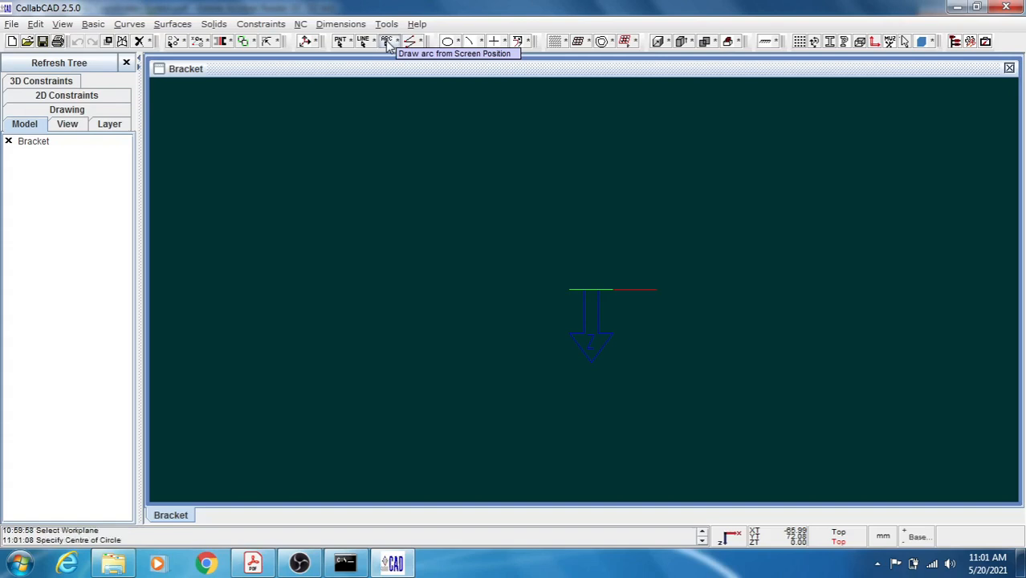
{"action": "right_click", "coordinate": [380, 197]}
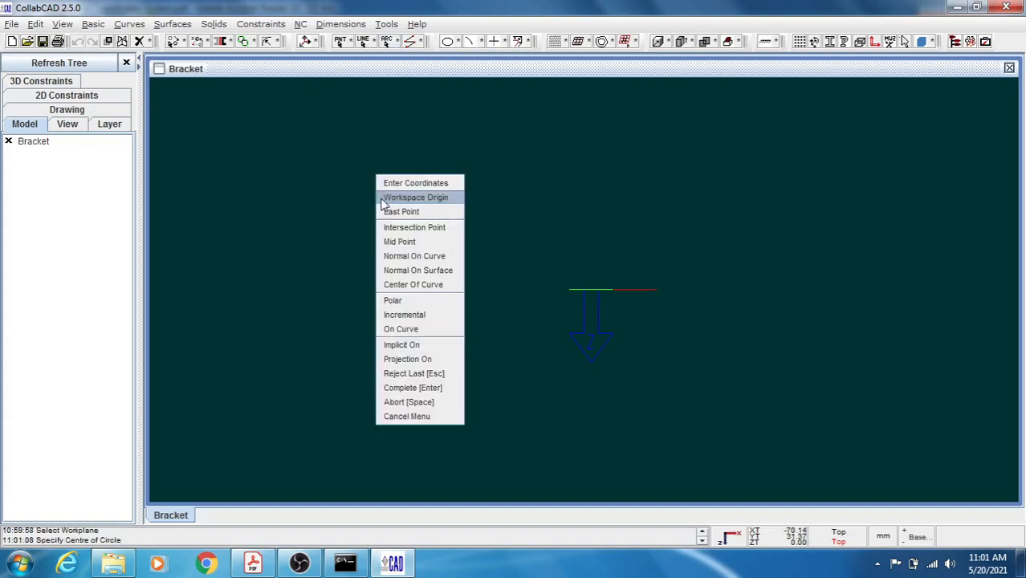
{"action": "left_click", "coordinate": [444, 200]}
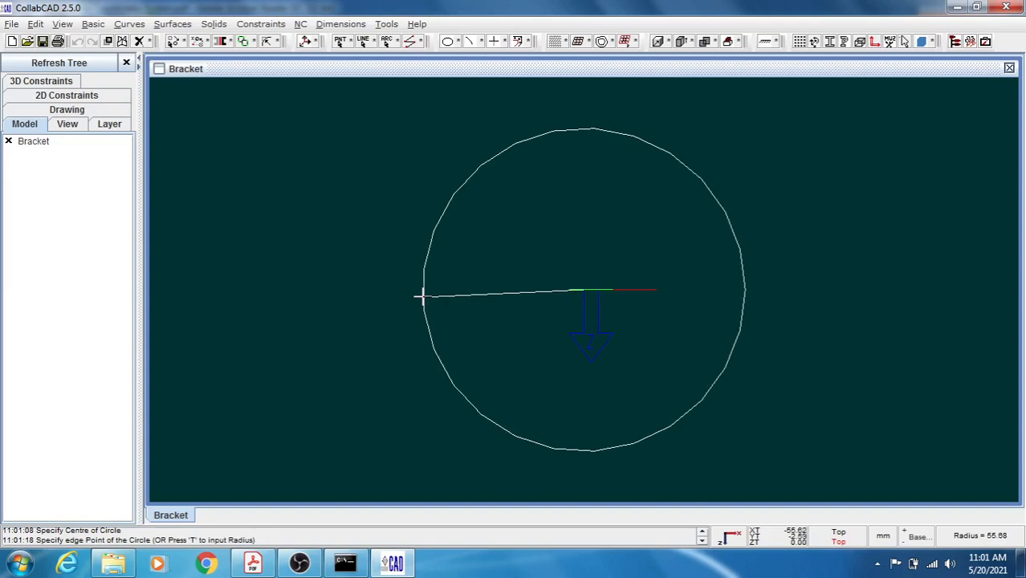
{"action": "key", "text": "t"}
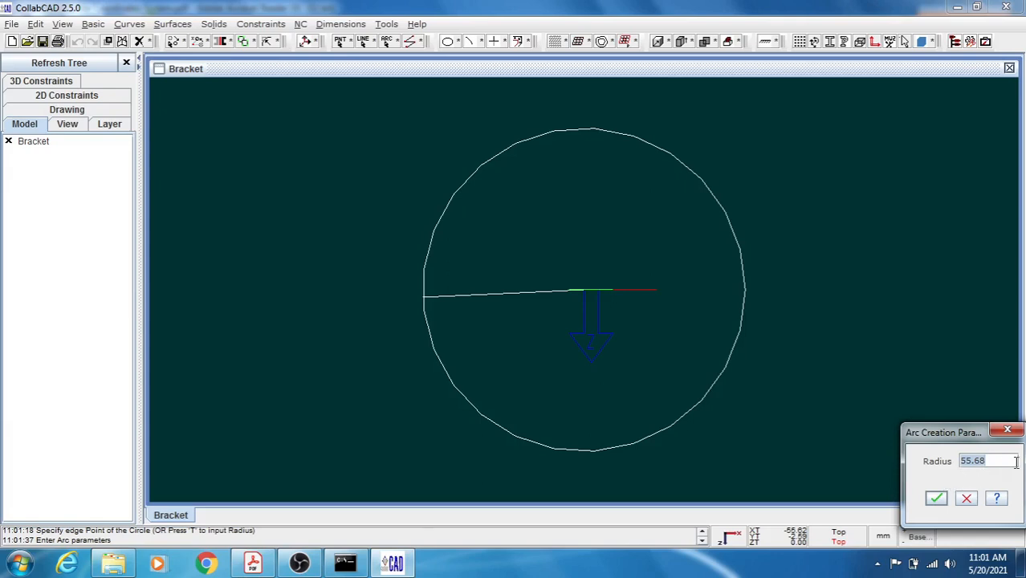
{"action": "left_click", "coordinate": [253, 562]}
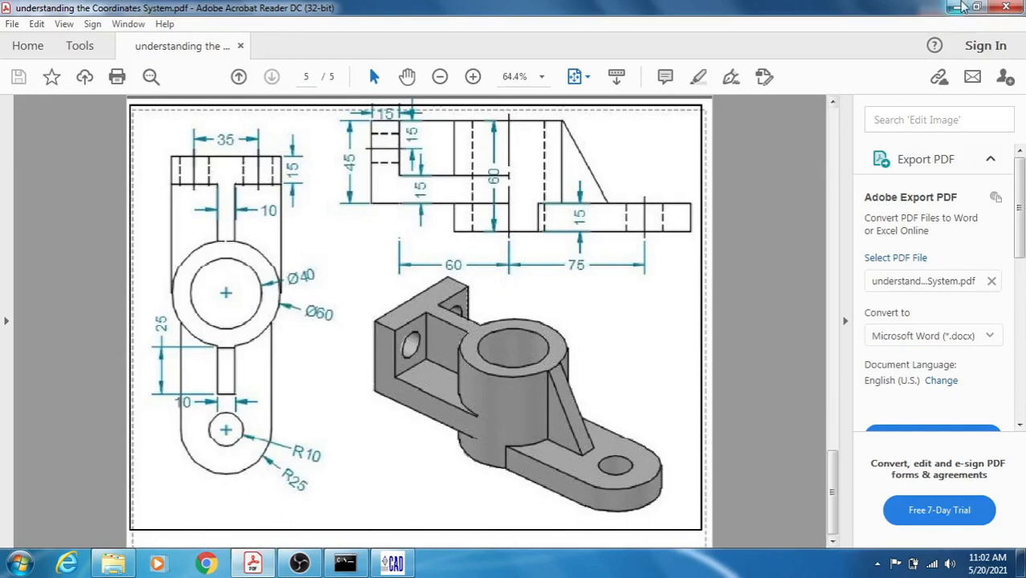
{"action": "left_click", "coordinate": [957, 7]}
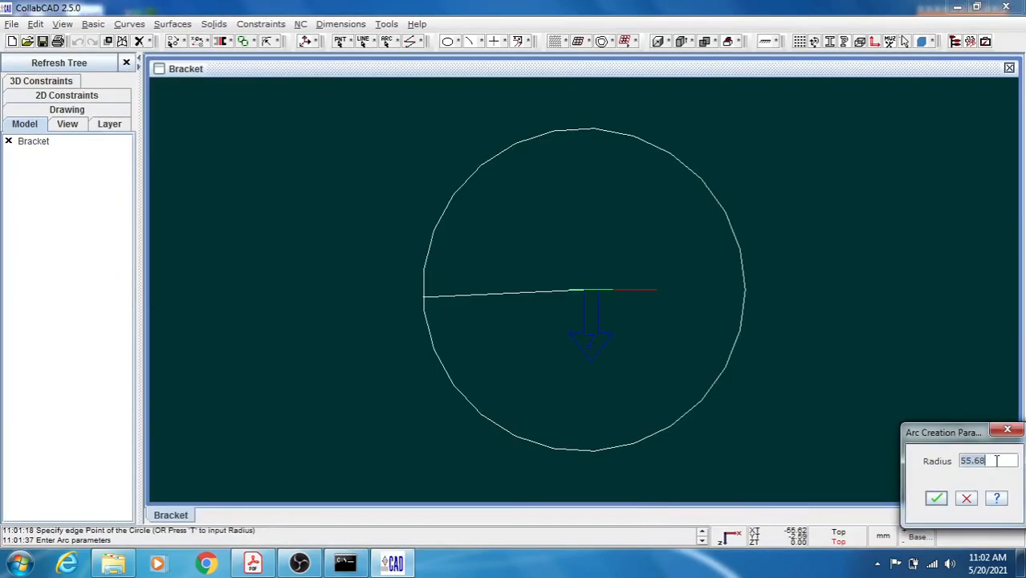
{"action": "type", "text": "30"}
{"action": "left_click", "coordinate": [936, 500]}
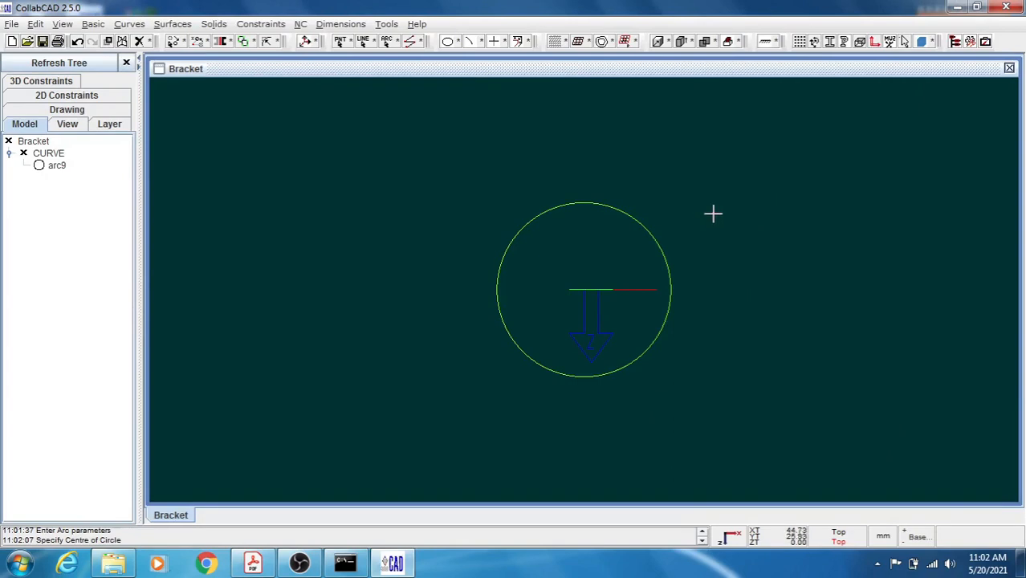
{"action": "key", "text": "Escape"}
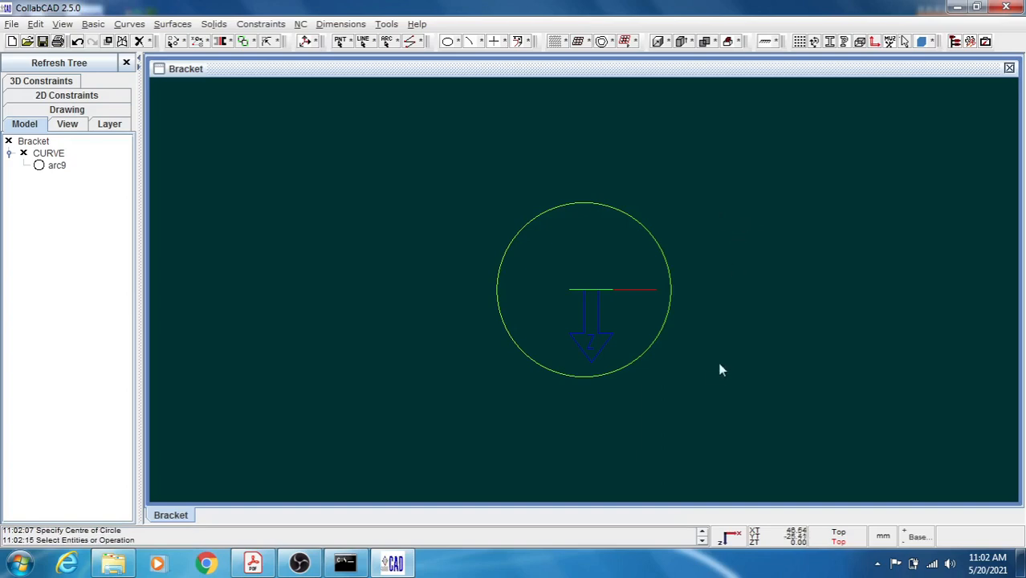
Step: Create a one-direction slab 60 mm thick from the circle, after checking the height in the PDF drawing
{"action": "left_click", "coordinate": [251, 564]}
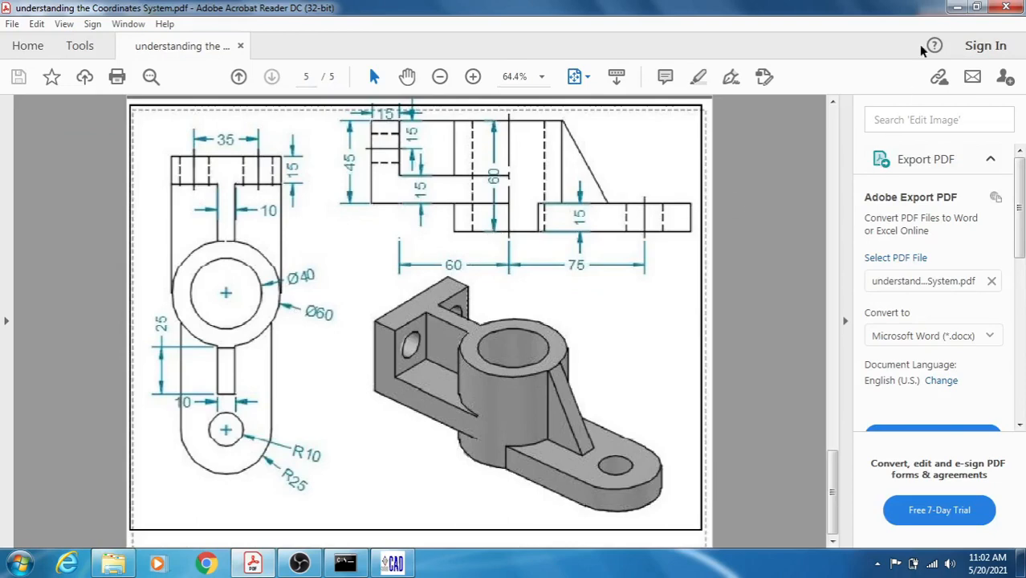
{"action": "left_click", "coordinate": [955, 10]}
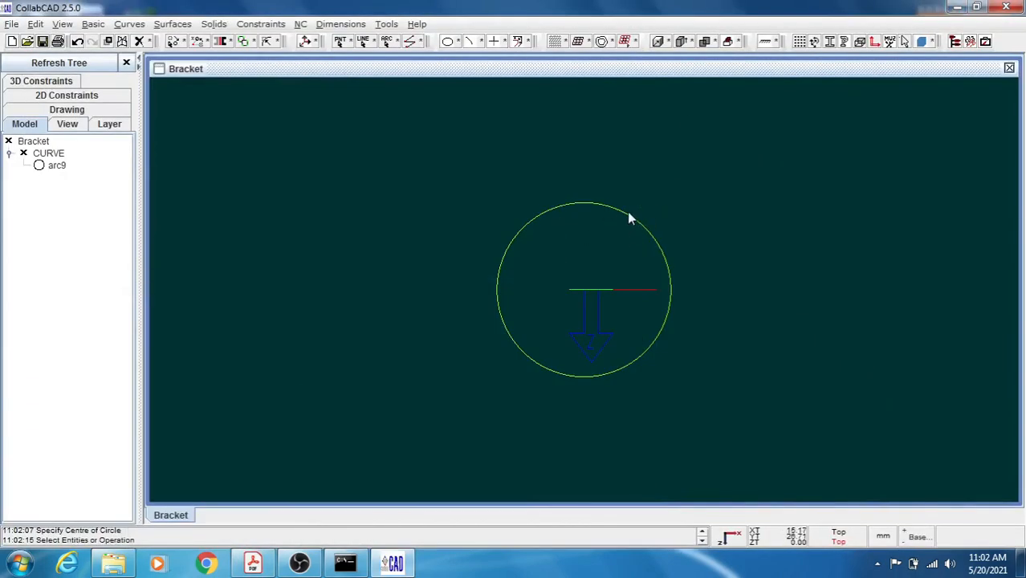
{"action": "left_click", "coordinate": [680, 41]}
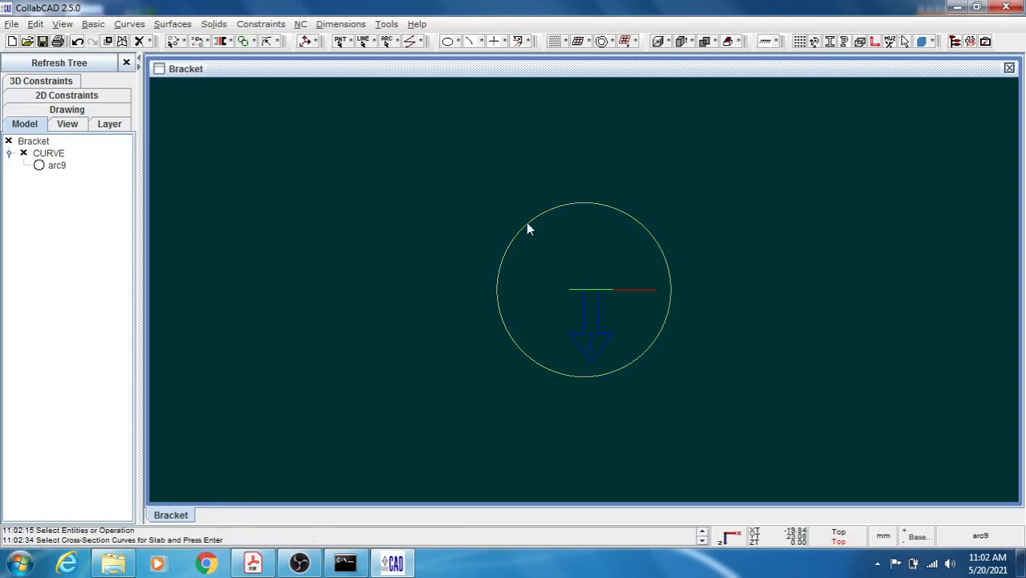
{"action": "key", "text": "Return"}
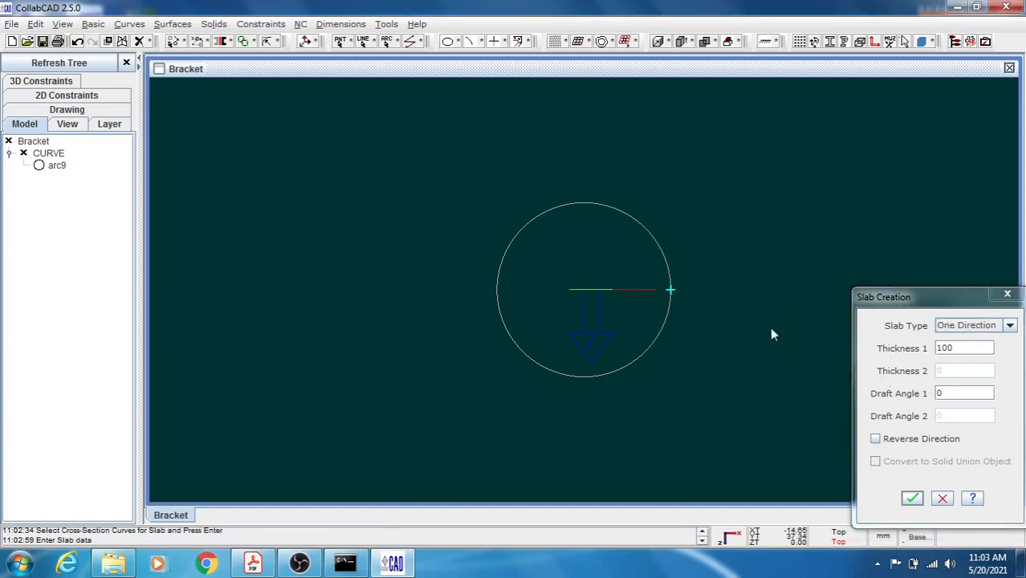
{"action": "middle_click_drag", "start_coordinate": [754, 310], "coordinate": [753, 366]}
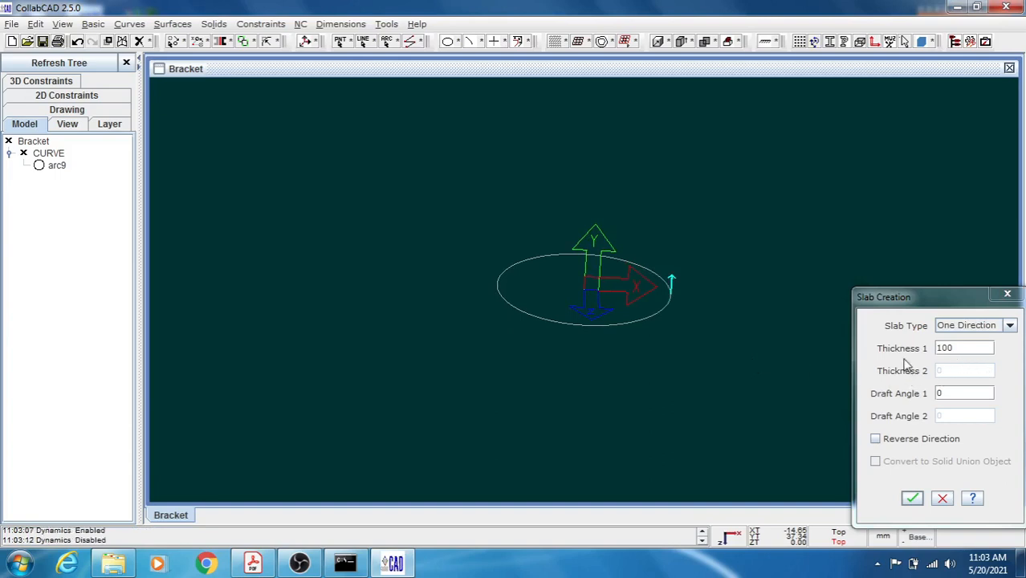
{"action": "double_click", "coordinate": [960, 348]}
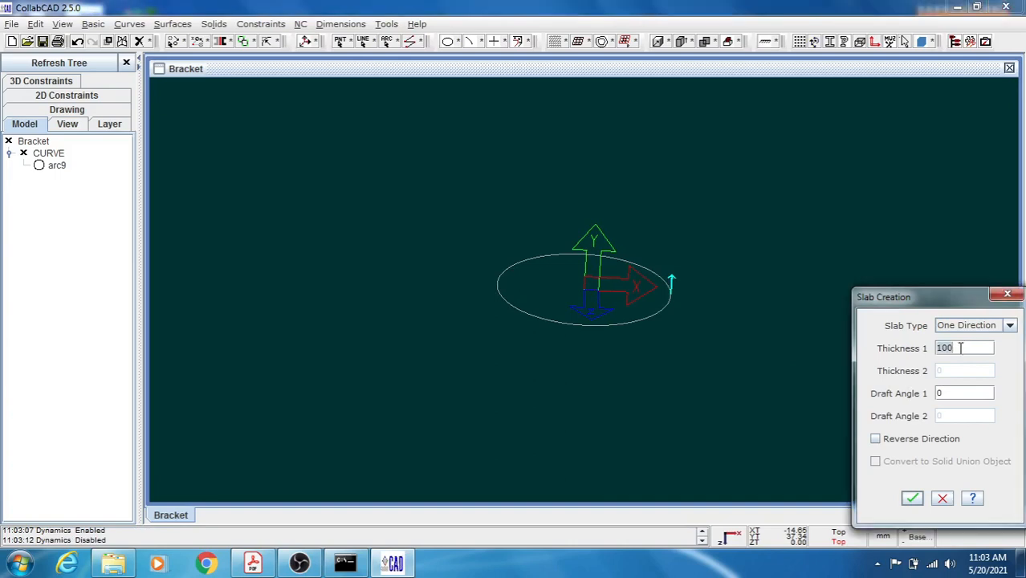
{"action": "type", "text": "60"}
{"action": "left_click", "coordinate": [911, 499]}
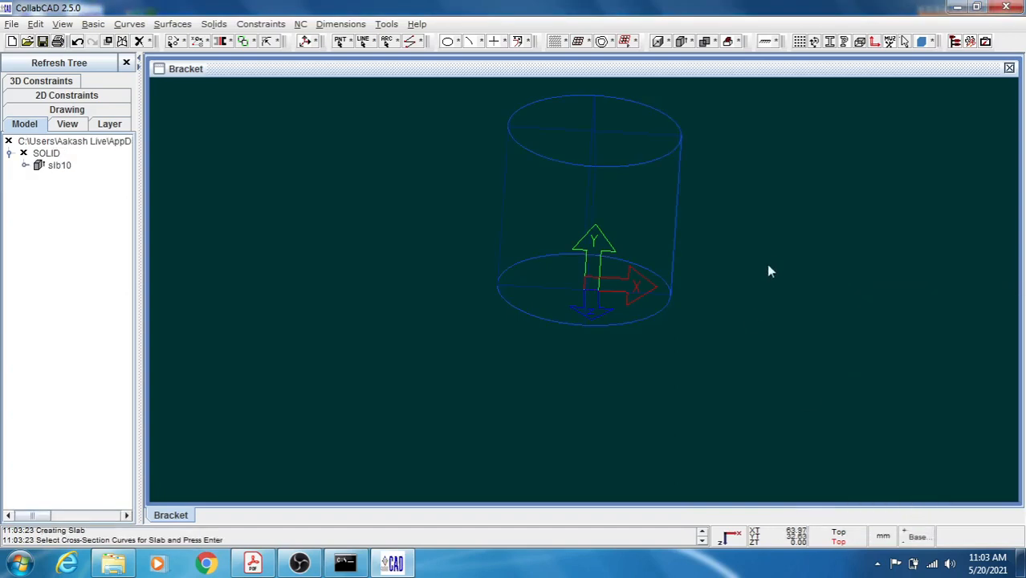
{"action": "key", "text": "Escape"}
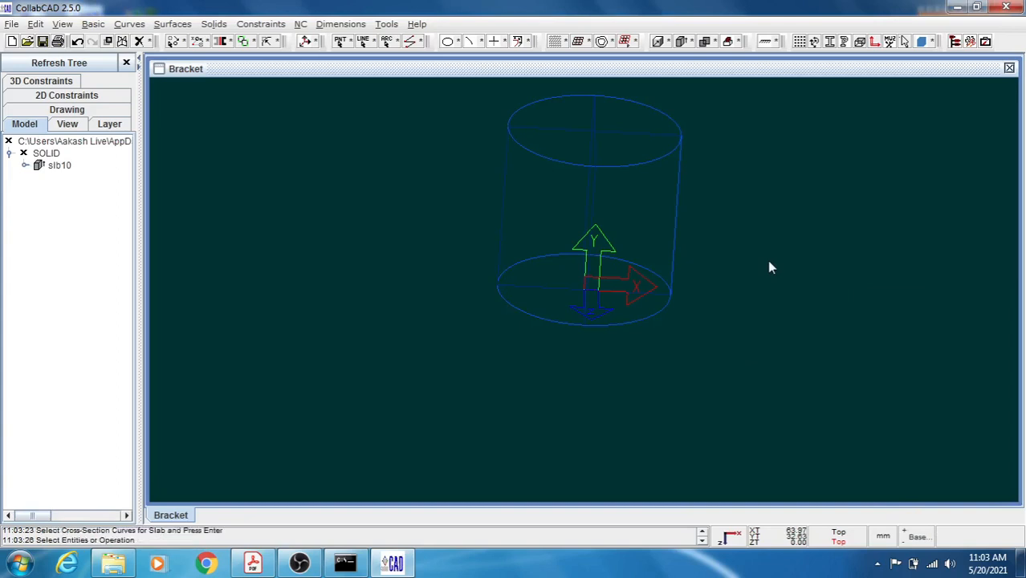
Step: Consult the side view in the PDF drawing and switch the cylinder's workplane to Front
{"action": "key", "text": "ctrl+d"}
{"action": "mouse_move", "coordinate": [767, 246]}
{"action": "left_mouse_down"}
{"action": "mouse_move", "coordinate": [767, 291]}
{"action": "mouse_move", "coordinate": [769, 213]}
{"action": "mouse_move", "coordinate": [788, 222]}
{"action": "mouse_move", "coordinate": [783, 263]}
{"action": "mouse_move", "coordinate": [778, 252]}
{"action": "left_mouse_up"}
{"action": "key", "text": "ctrl+d"}
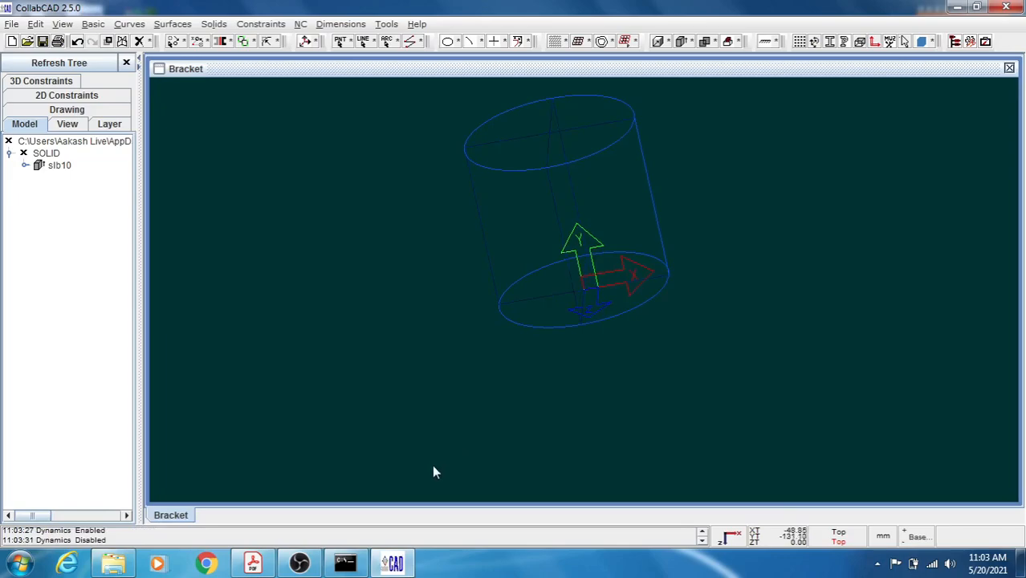
{"action": "left_click", "coordinate": [253, 564]}
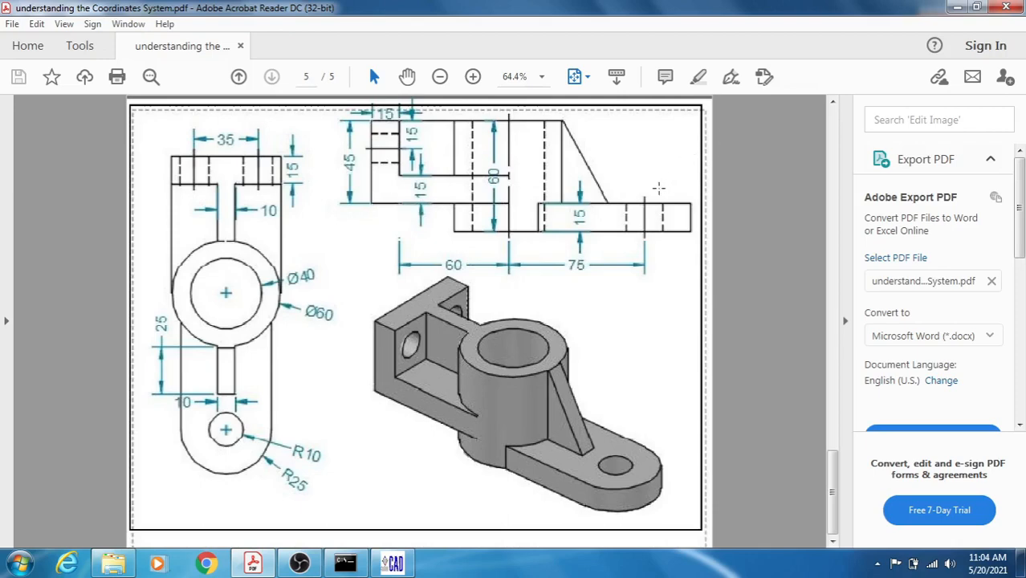
{"action": "left_click", "coordinate": [954, 7]}
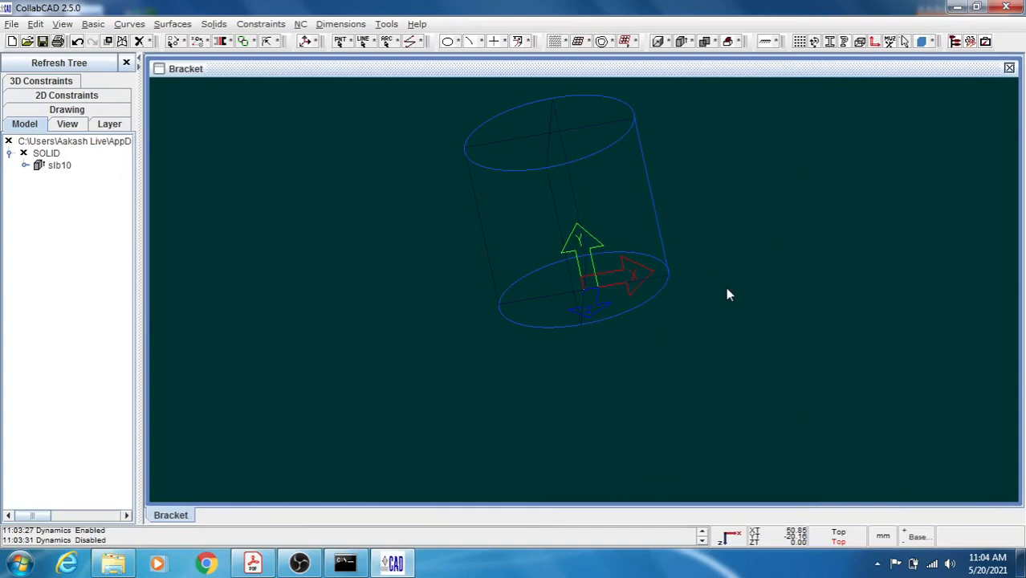
{"action": "key", "text": "F5"}
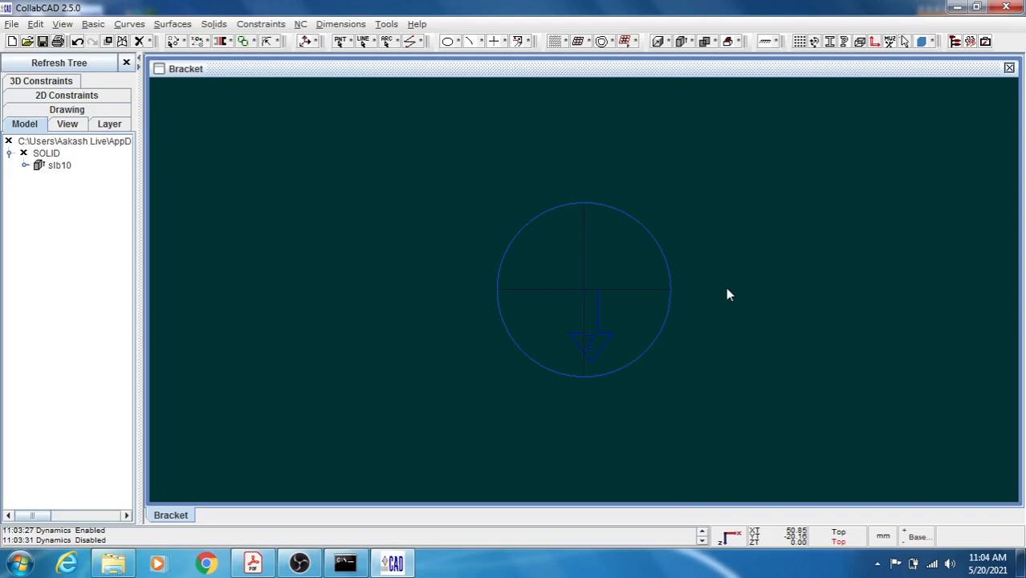
{"action": "key", "text": "F4"}
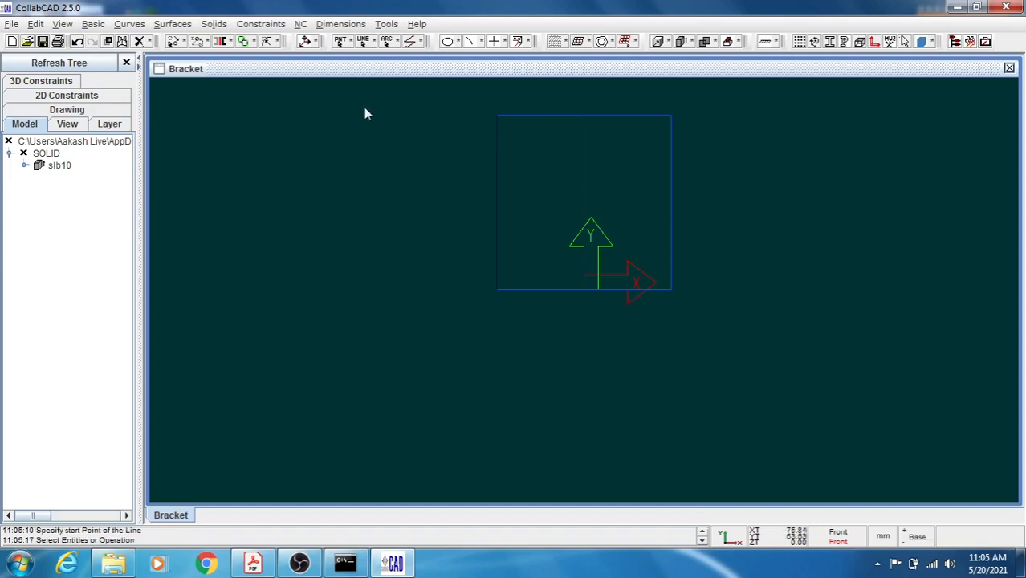
Step: Start a horizontal/vertical line at XT 0, YT 15, ZT 0, consulting the side view in the PDF for the height offset
{"action": "left_click", "coordinate": [365, 41]}
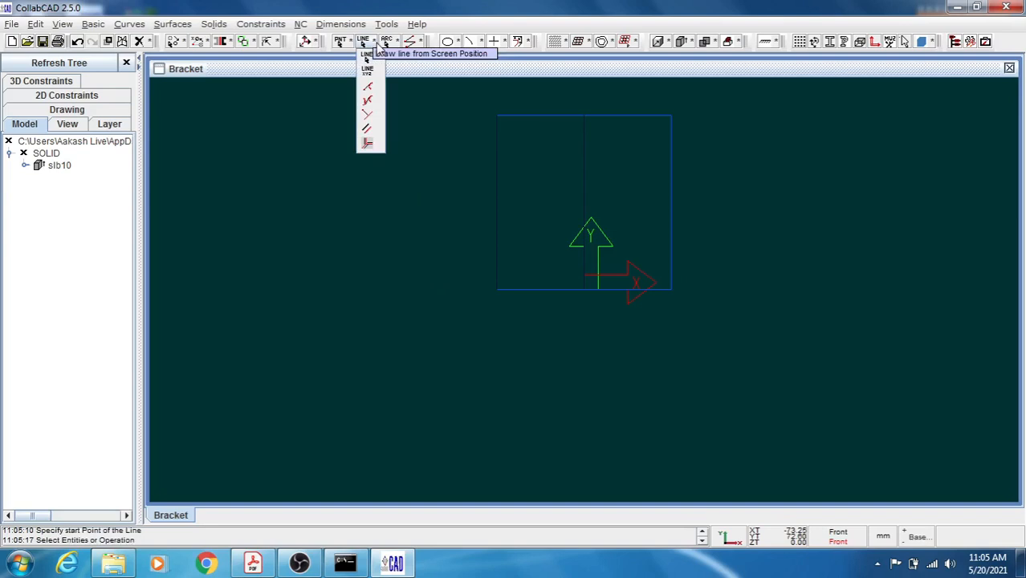
{"action": "left_click", "coordinate": [367, 144]}
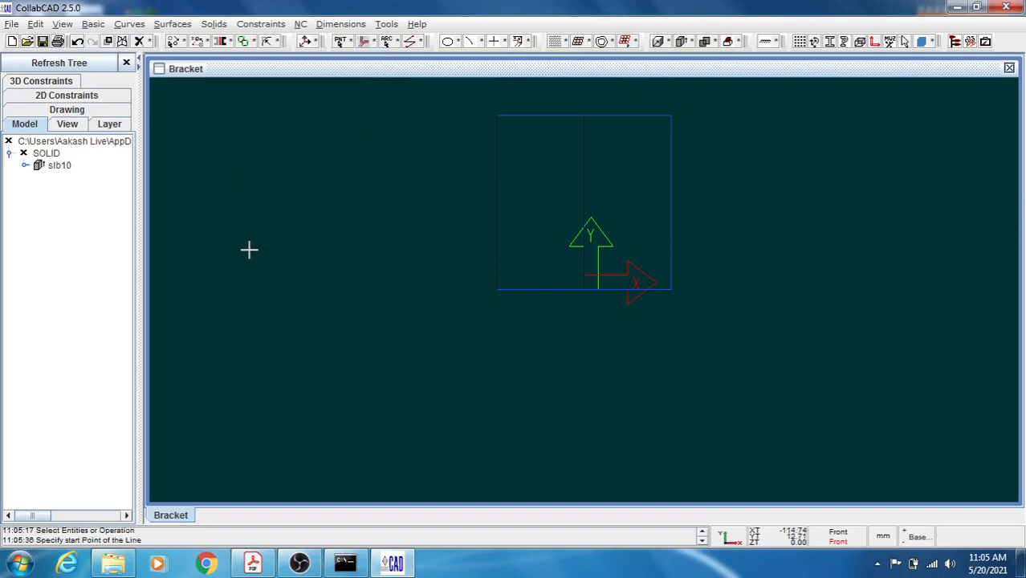
{"action": "right_click", "coordinate": [329, 166]}
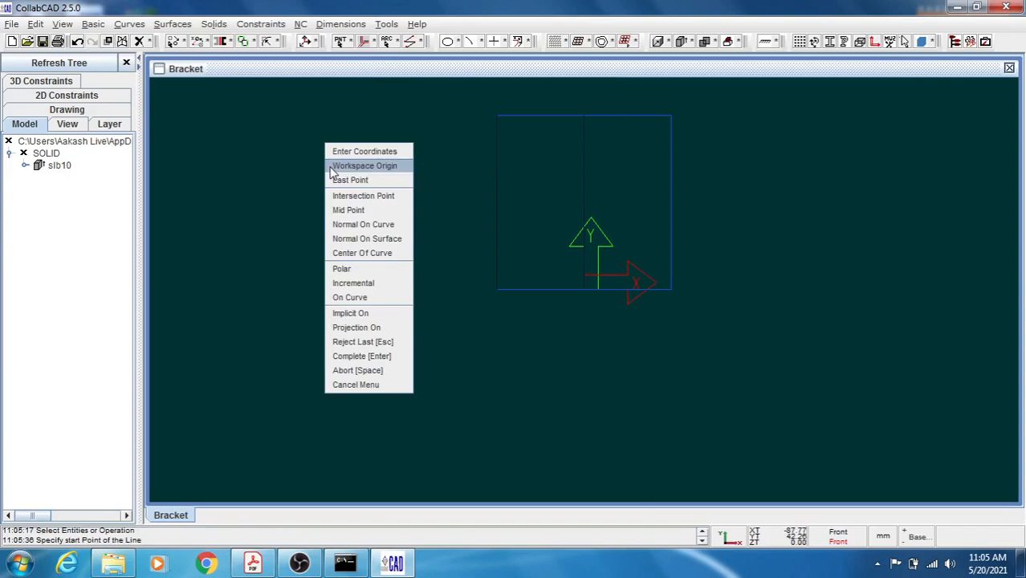
{"action": "left_click", "coordinate": [393, 153]}
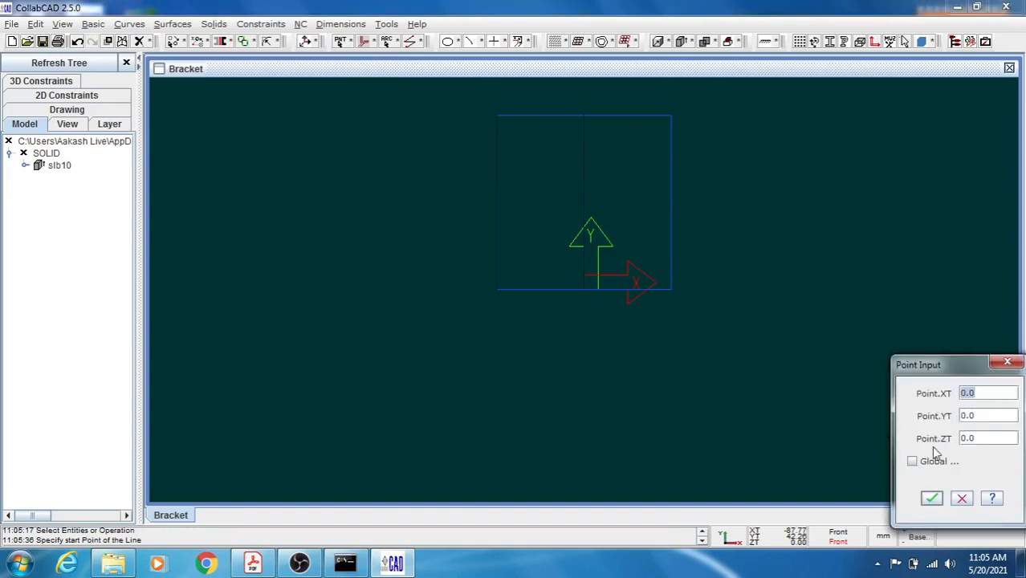
{"action": "left_click", "coordinate": [983, 417]}
{"action": "left_click", "coordinate": [253, 564]}
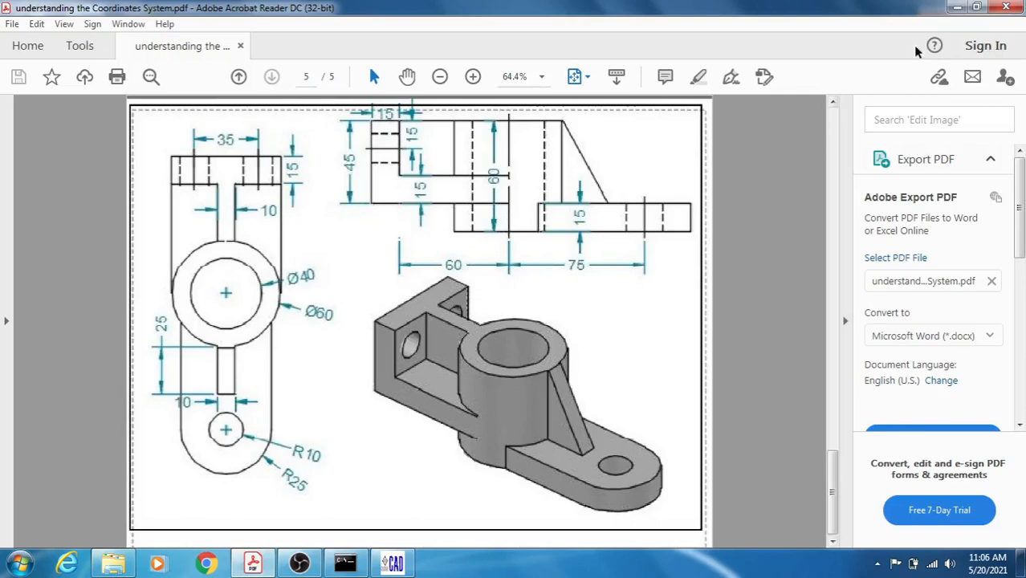
{"action": "left_click", "coordinate": [955, 8]}
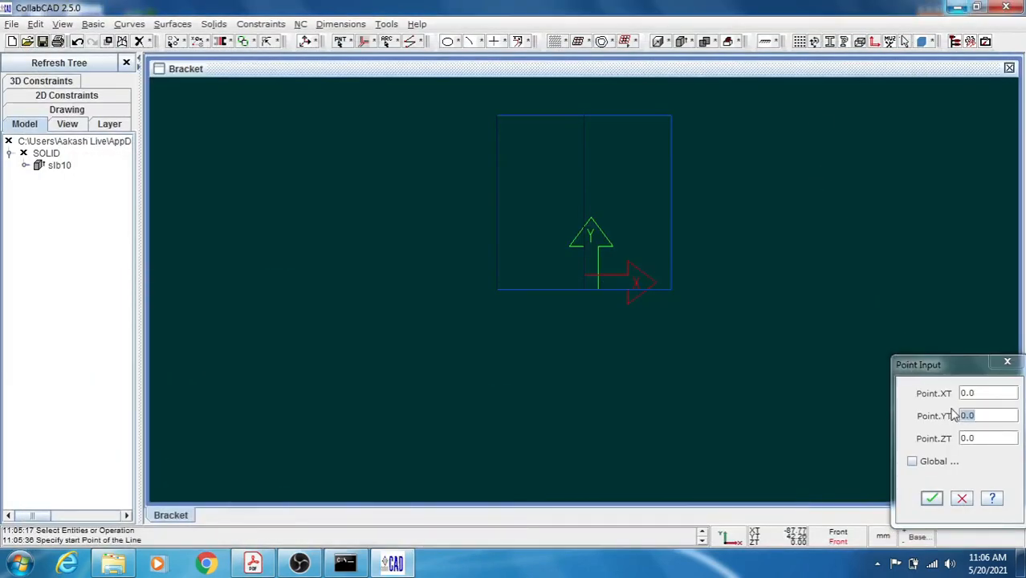
{"action": "left_click", "coordinate": [982, 416]}
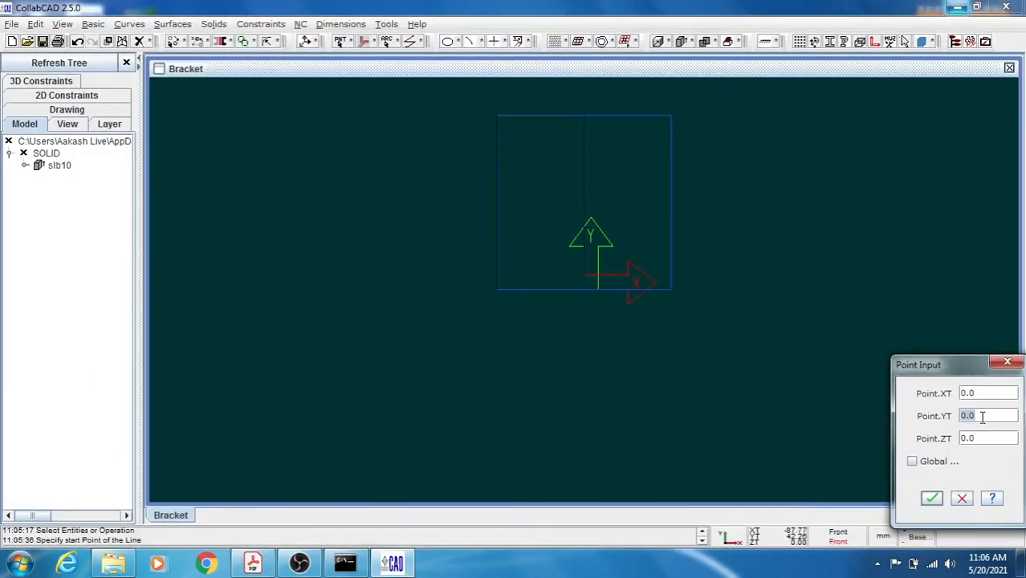
{"action": "type", "text": "15"}
{"action": "left_click", "coordinate": [932, 499]}
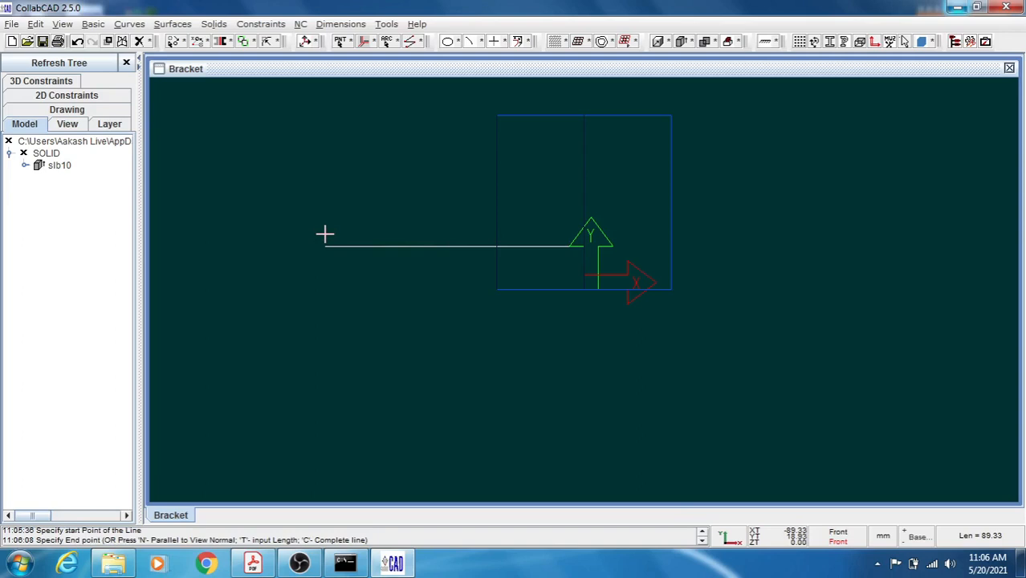
Step: Draw the line horizontally away from the cylinder axis in the negative X direction, 75 mm long, consulting the PDF drawing for its length
{"action": "key", "text": "t"}
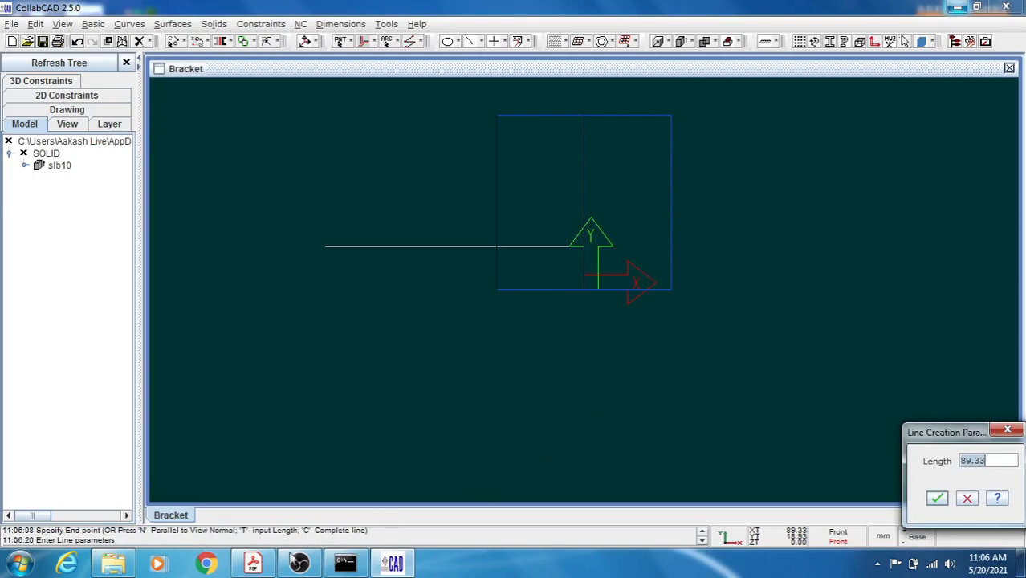
{"action": "left_click", "coordinate": [263, 567]}
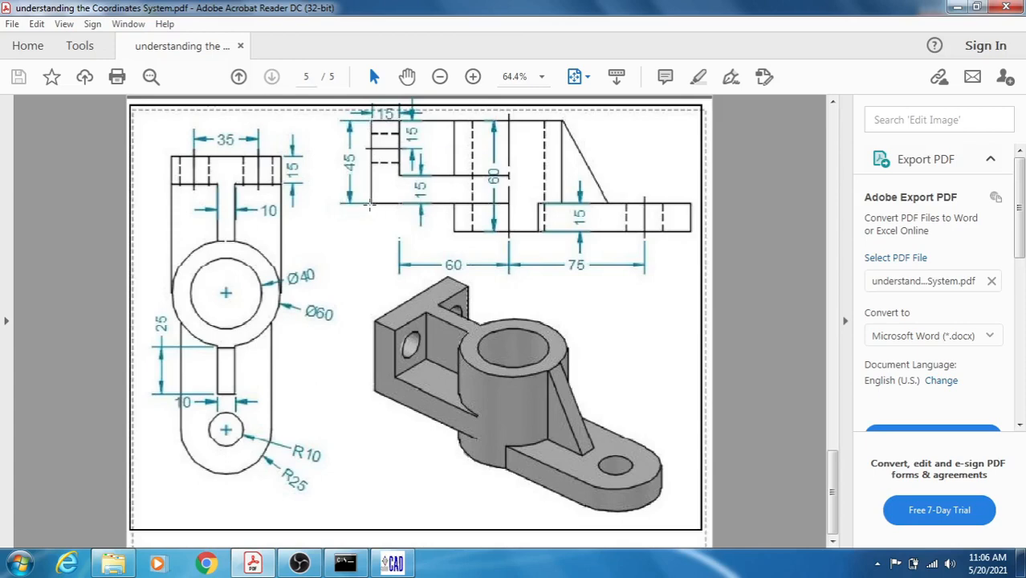
{"action": "left_click", "coordinate": [953, 10]}
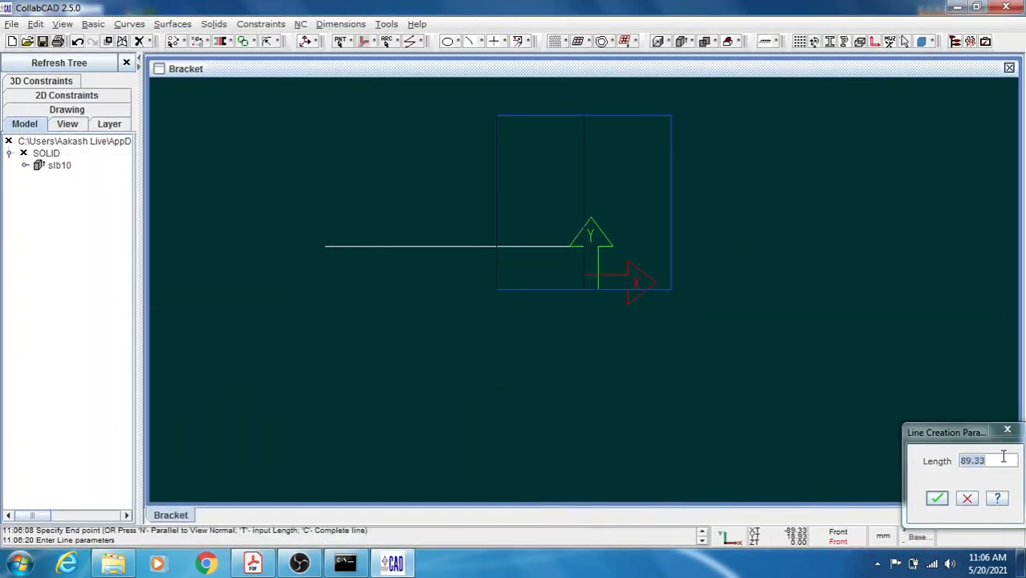
{"action": "left_click", "coordinate": [990, 460]}
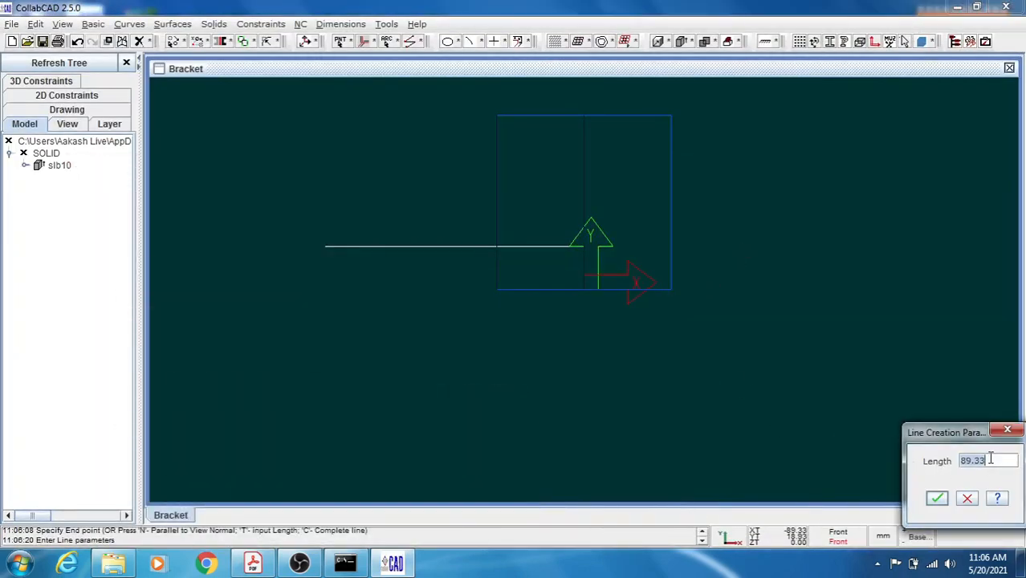
{"action": "type", "text": "75"}
{"action": "left_click", "coordinate": [937, 497]}
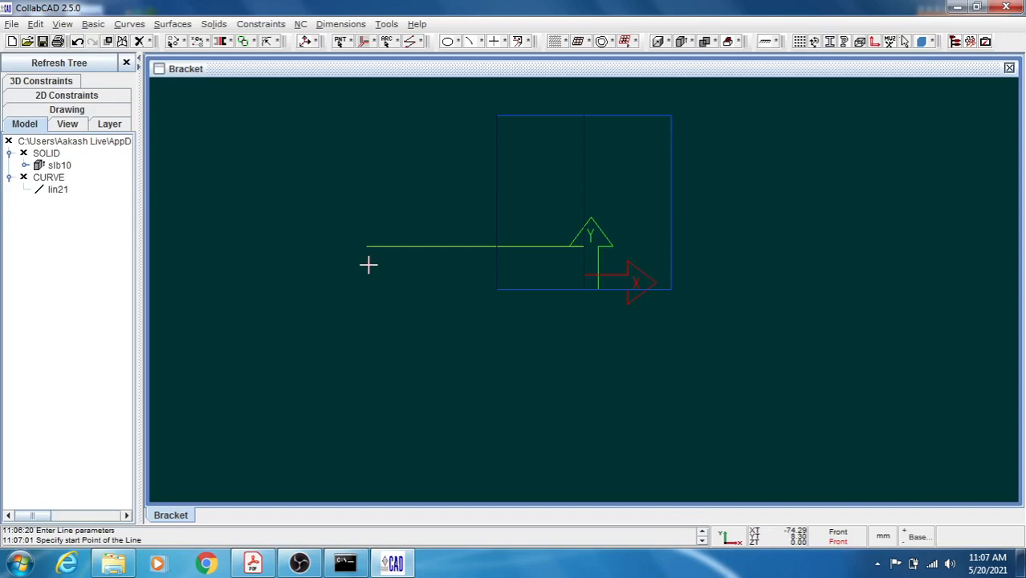
Step: Draw a vertical line 45 mm upward from the horizontal line's outer end, consulting the PDF drawing for its height
{"action": "key", "text": "Escape"}
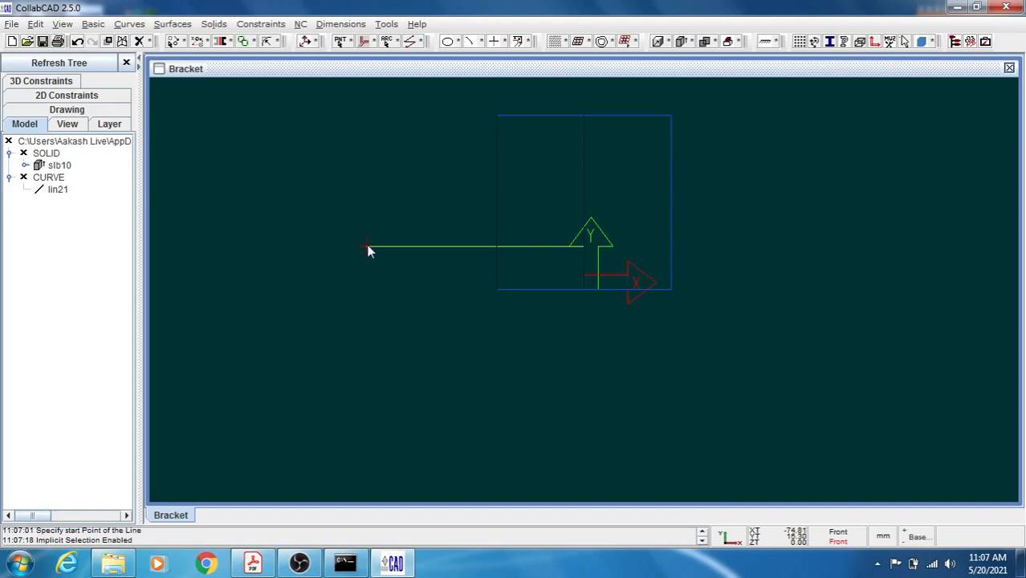
{"action": "left_click", "coordinate": [367, 247]}
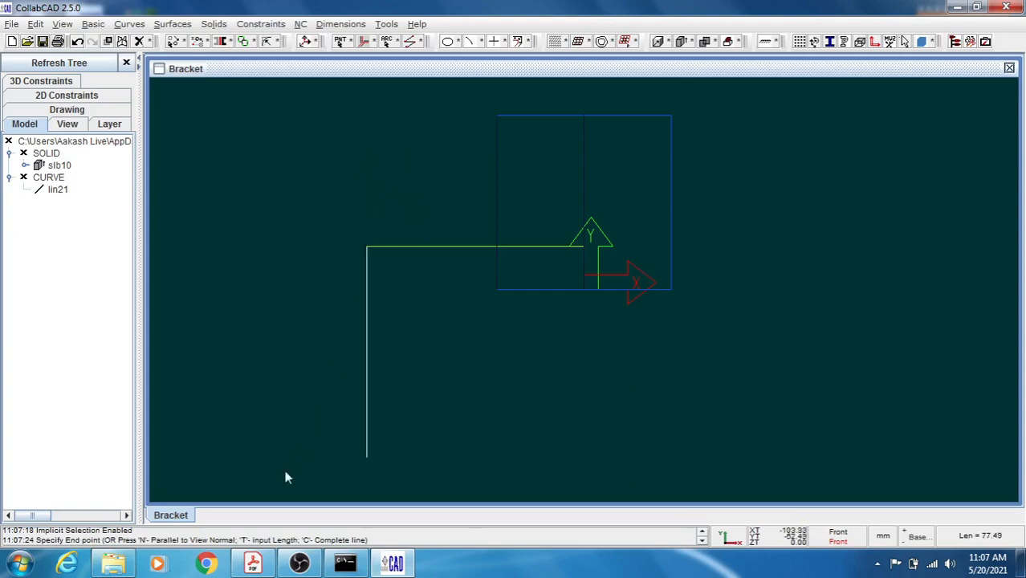
{"action": "left_click", "coordinate": [253, 563]}
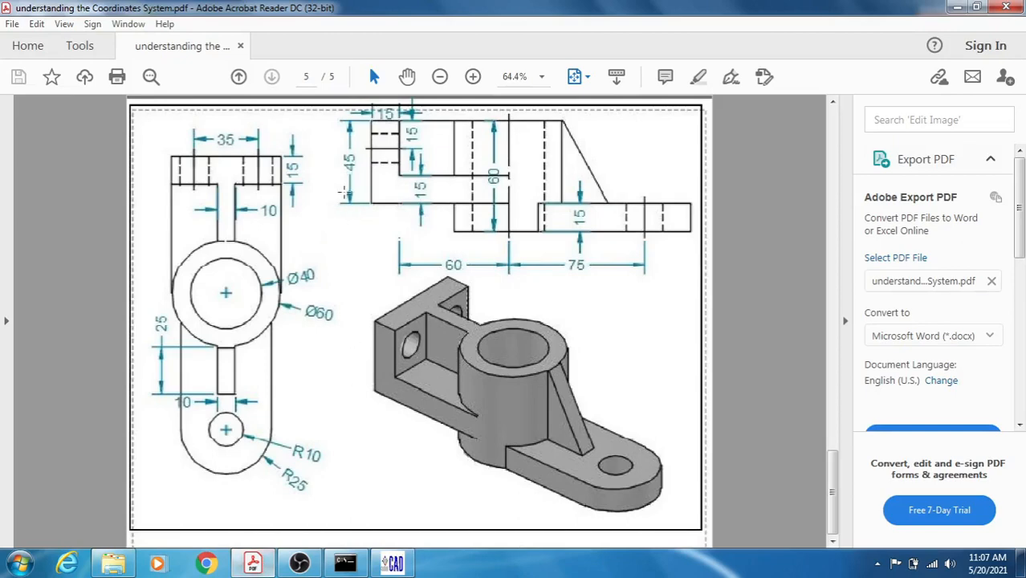
{"action": "left_click", "coordinate": [956, 6]}
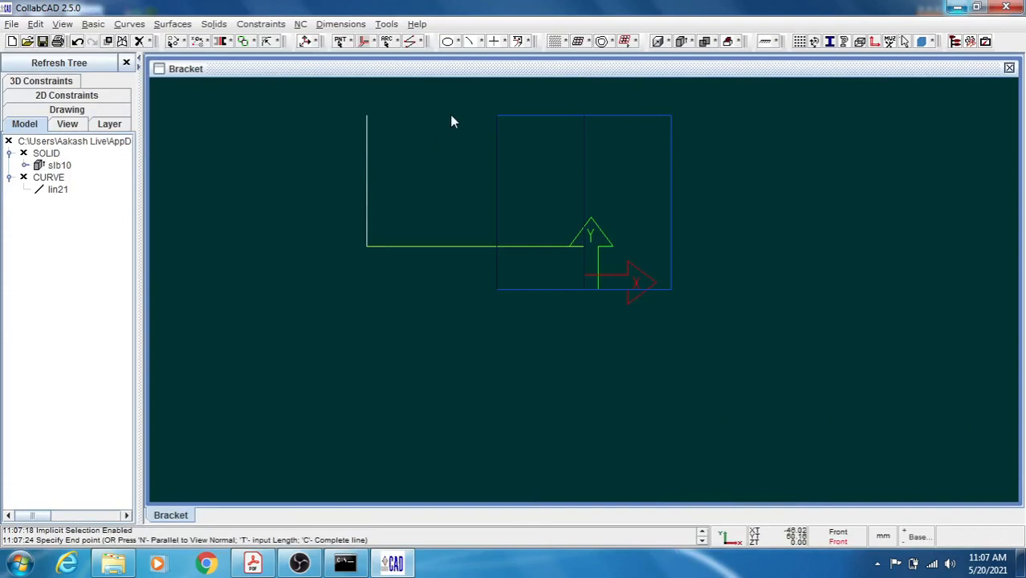
{"action": "key", "text": "t"}
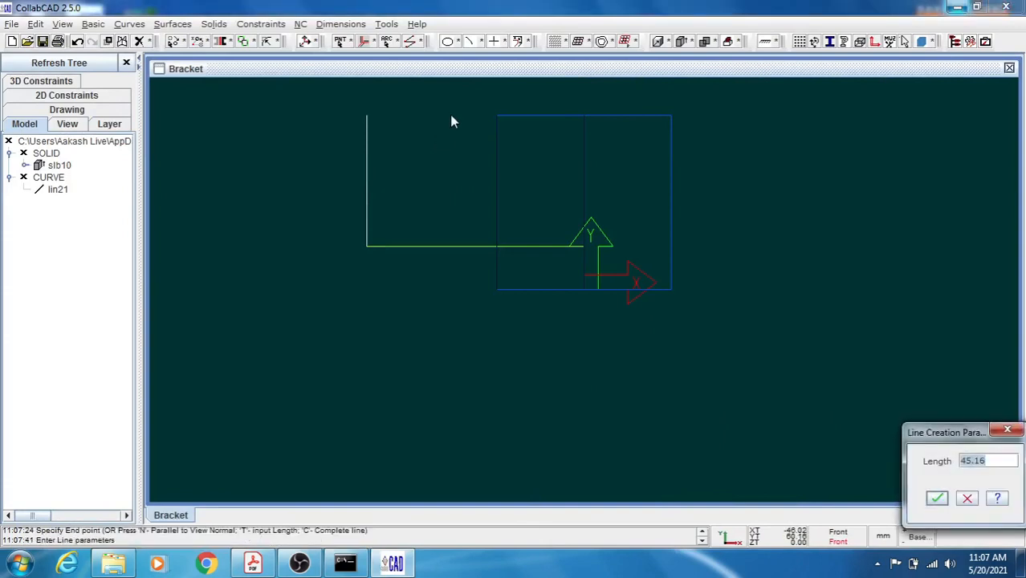
{"action": "type", "text": "45"}
{"action": "left_click", "coordinate": [938, 498]}
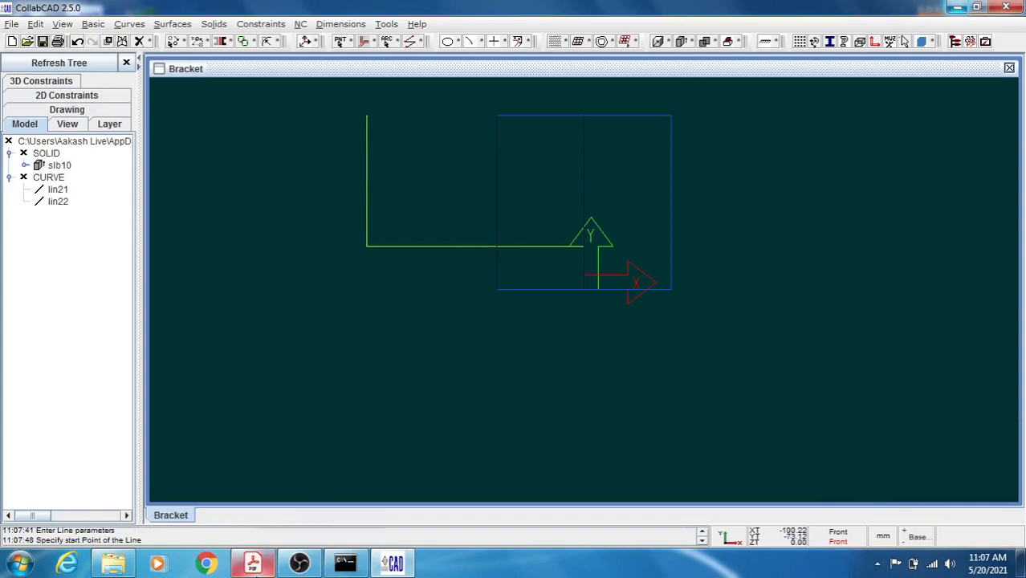
Step: Offset the chain of both lines in one direction by -15 mm with Cornering switched off, after checking the arm thickness in the PDF drawing
{"action": "left_click", "coordinate": [252, 563]}
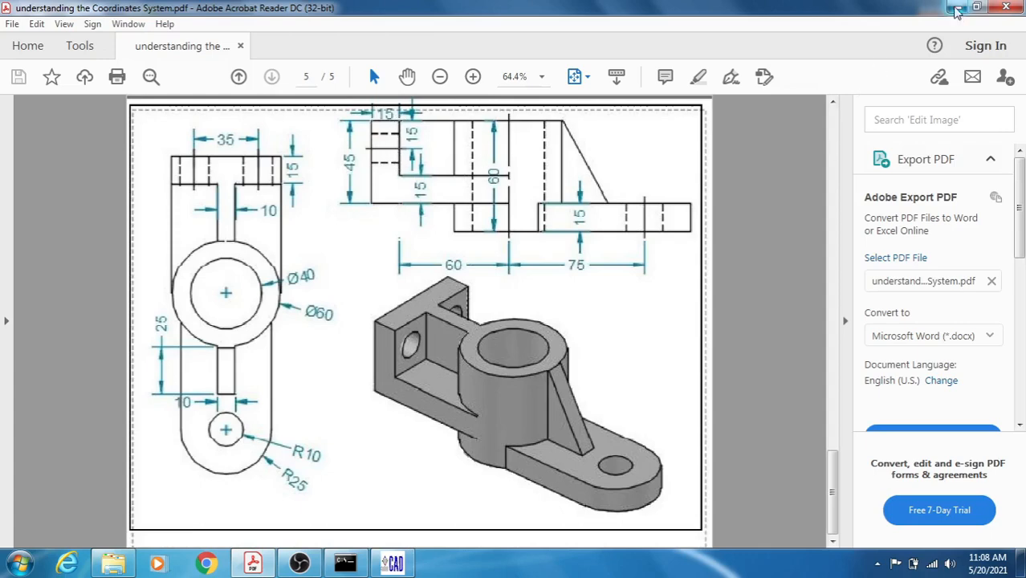
{"action": "left_click", "coordinate": [956, 6]}
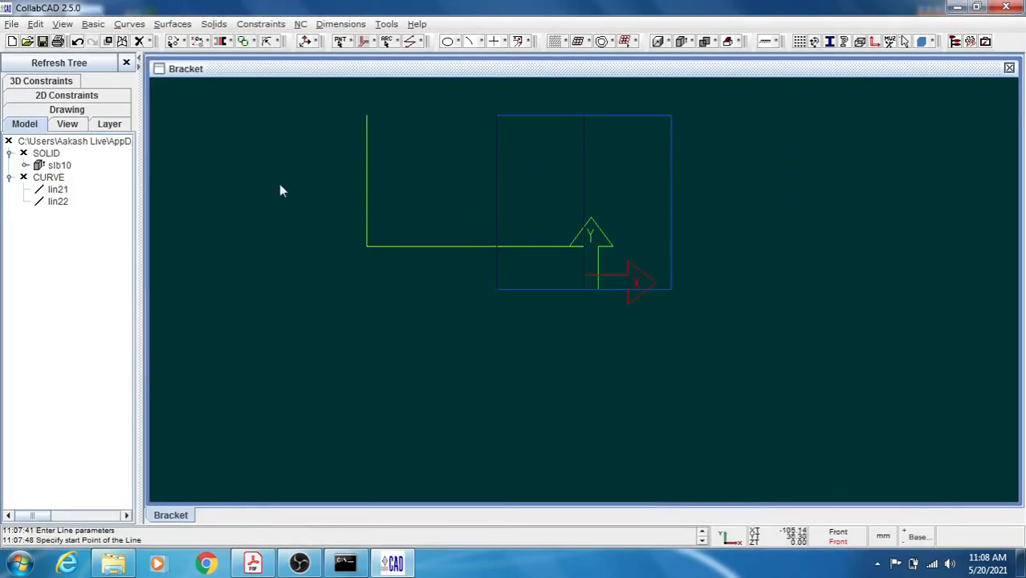
{"action": "left_click", "coordinate": [137, 26]}
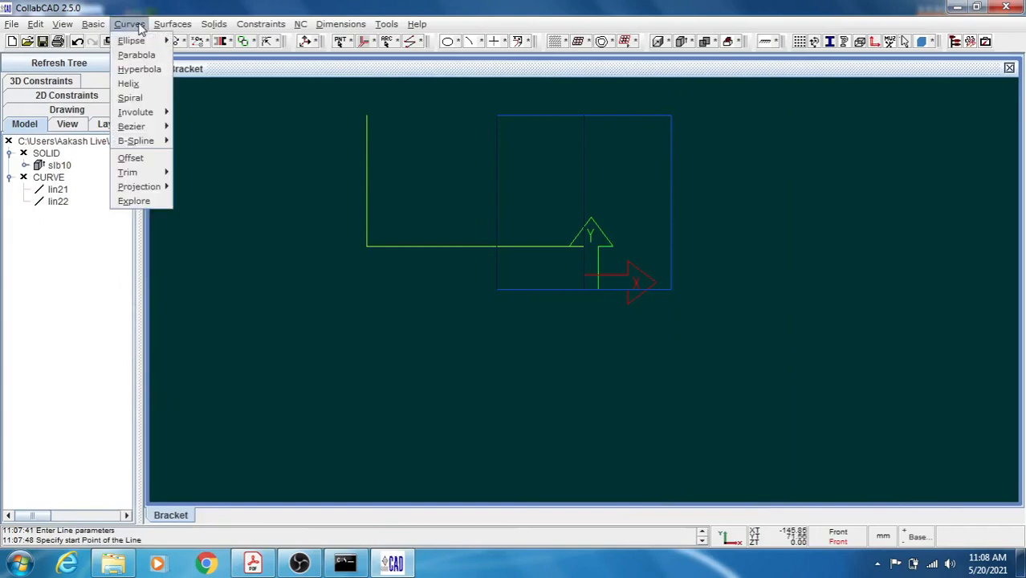
{"action": "left_click", "coordinate": [131, 158]}
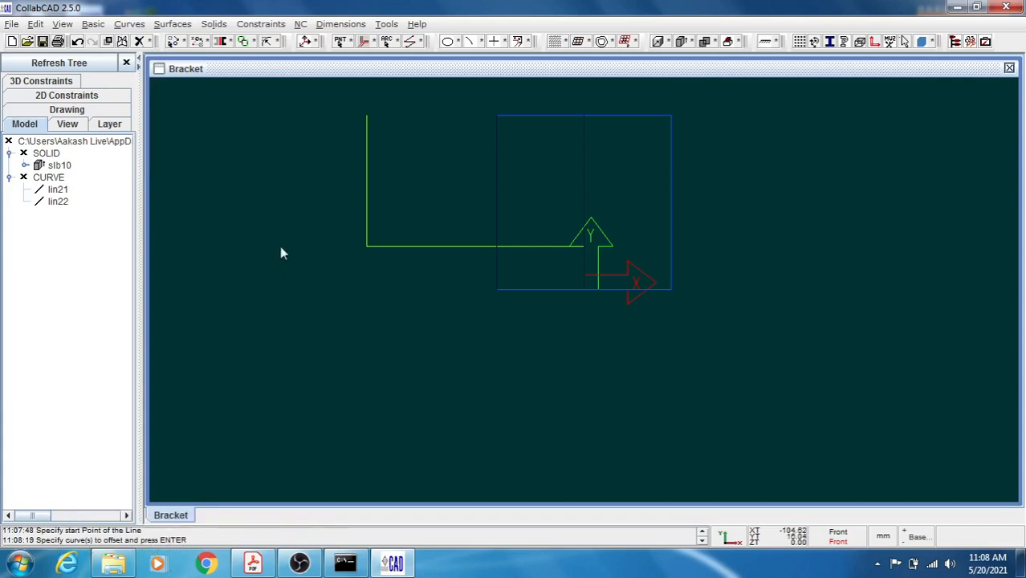
{"action": "right_click", "coordinate": [246, 139]}
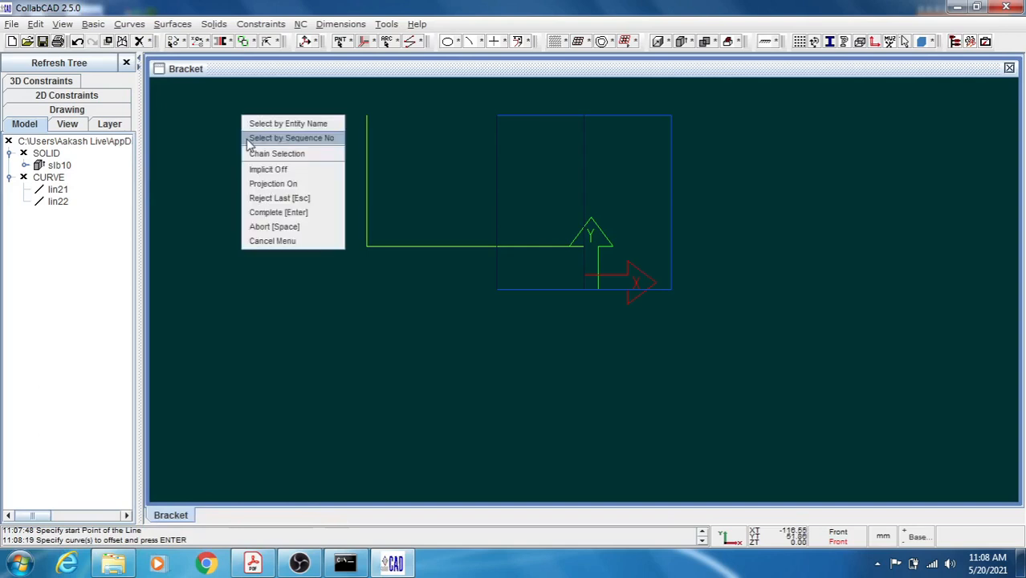
{"action": "left_click", "coordinate": [309, 154]}
{"action": "left_click", "coordinate": [367, 161]}
{"action": "key", "text": "Return"}
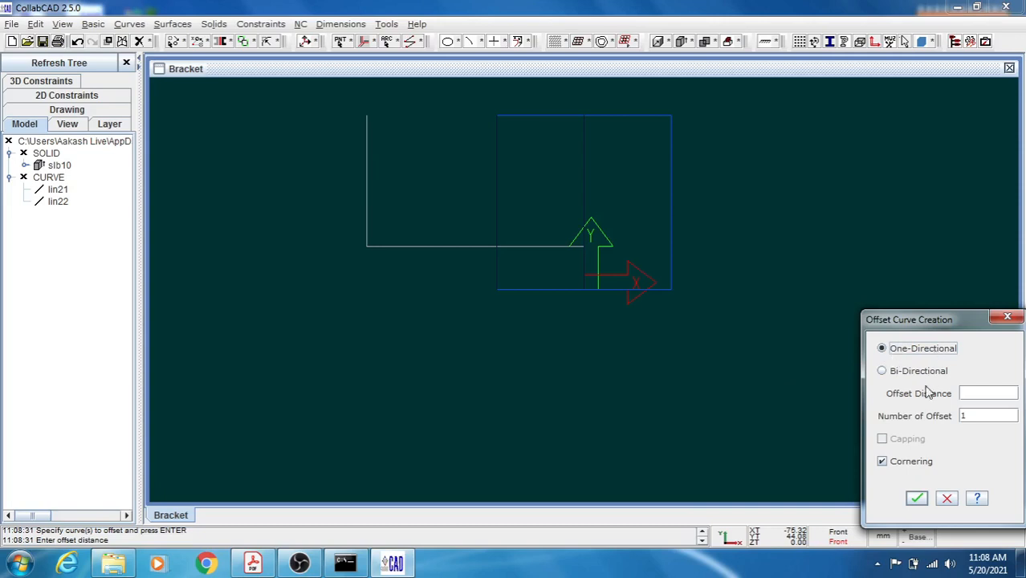
{"action": "left_click", "coordinate": [962, 392]}
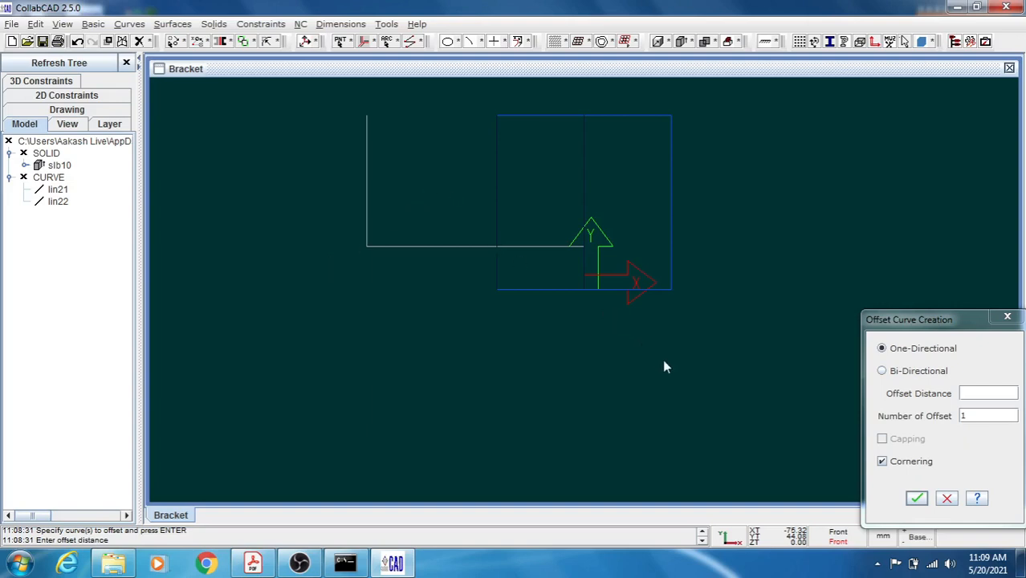
{"action": "left_click", "coordinate": [973, 393]}
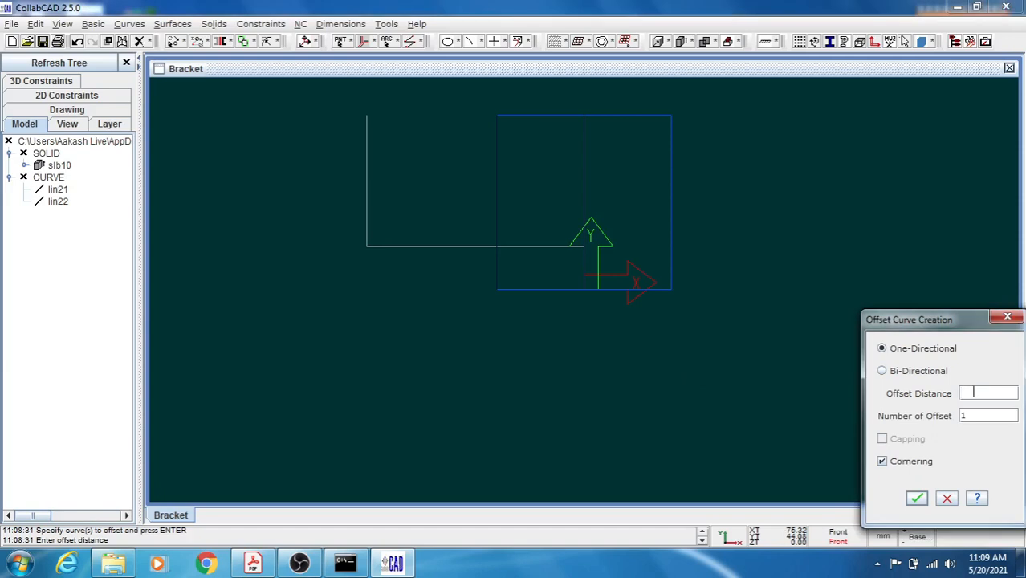
{"action": "type", "text": "-15"}
{"action": "left_click", "coordinate": [882, 463]}
{"action": "left_click", "coordinate": [916, 499]}
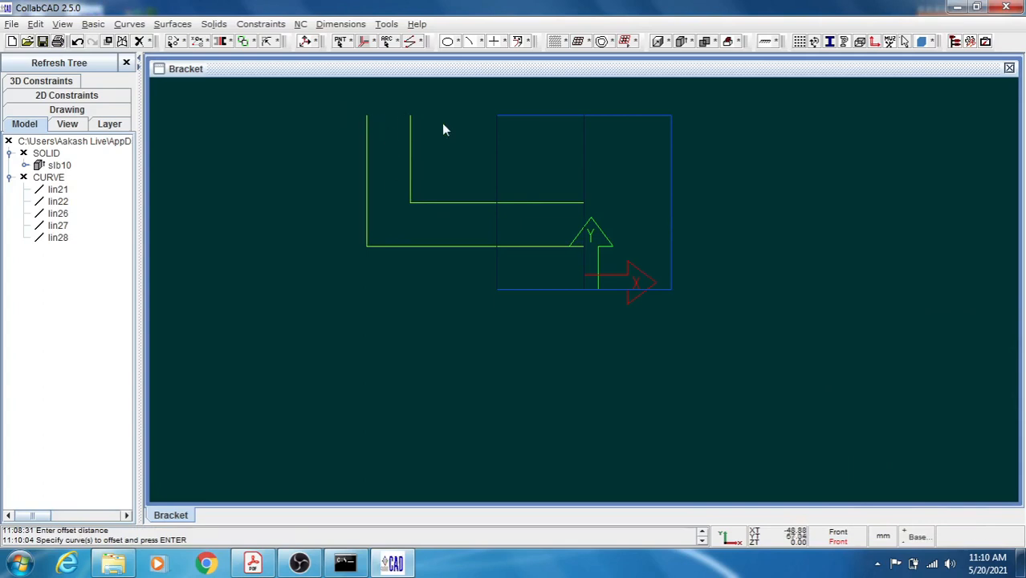
Step: Close the L-shaped profile with lines joining the upper ends and the inner ends of the original and offset lines
{"action": "left_click", "coordinate": [362, 42]}
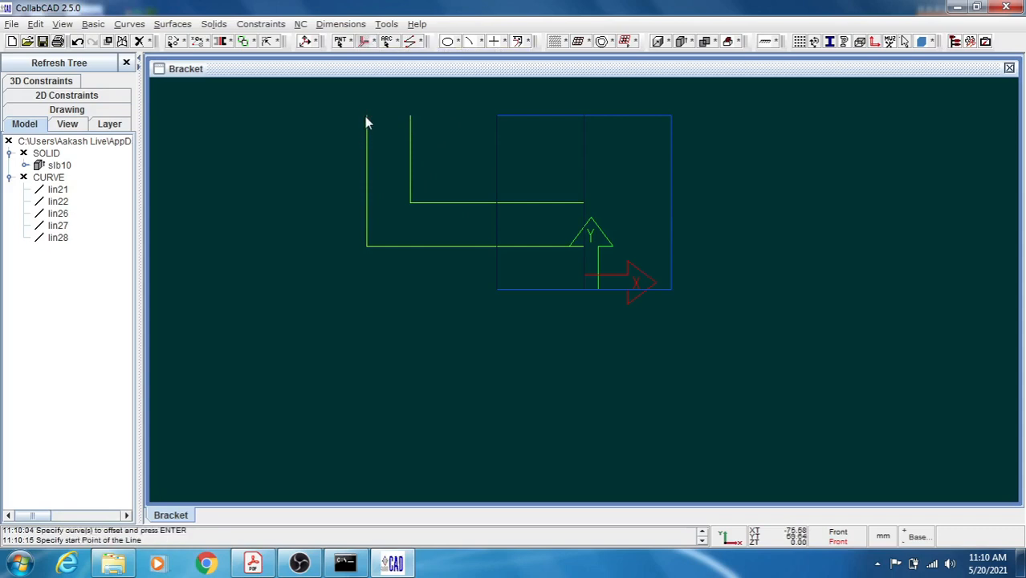
{"action": "left_click", "coordinate": [367, 116]}
{"action": "left_click", "coordinate": [410, 119]}
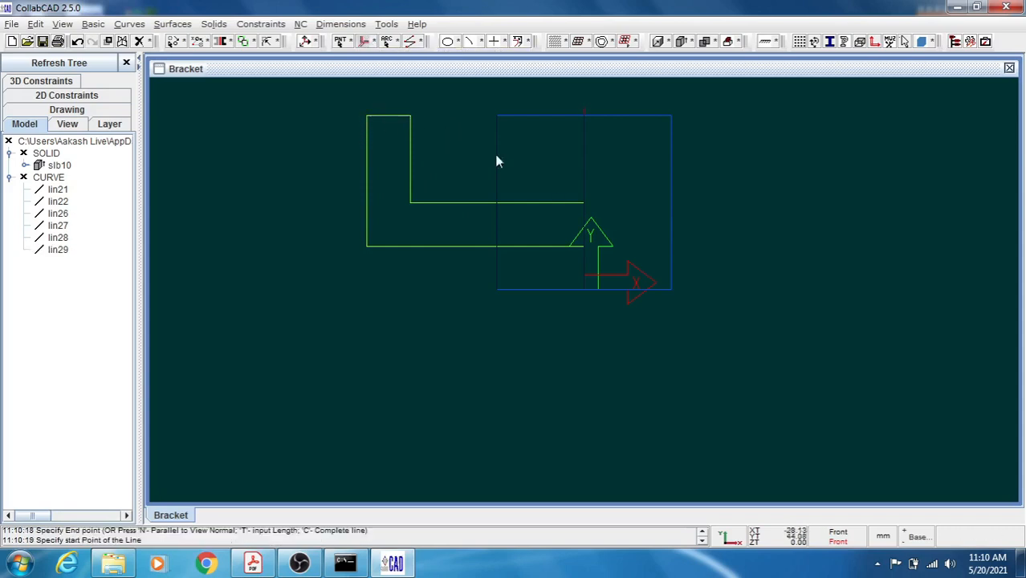
{"action": "left_click", "coordinate": [580, 203]}
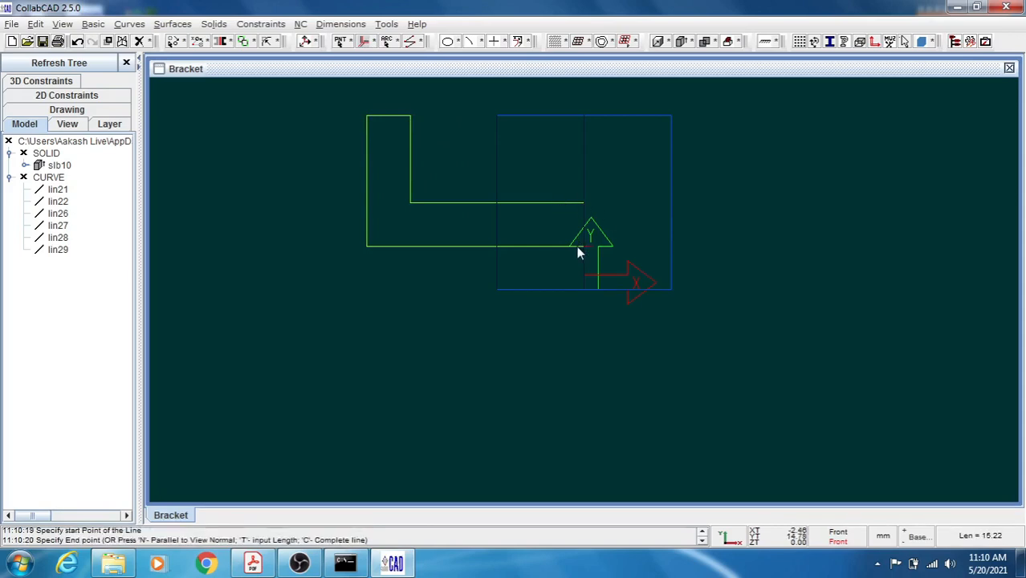
{"action": "left_click", "coordinate": [577, 247]}
{"action": "key", "text": "Escape"}
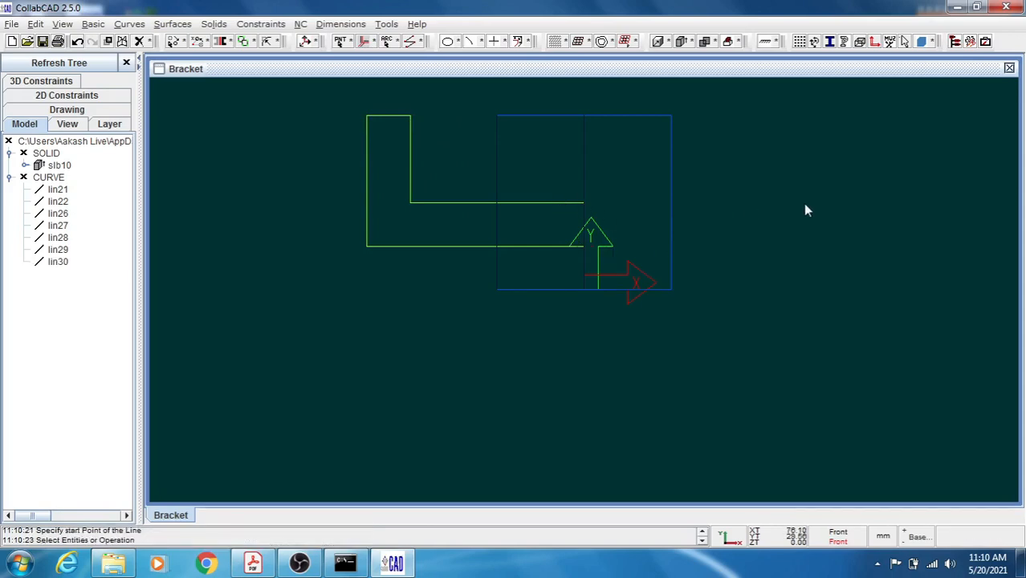
Step: Start a solid slab from the chain of lines forming the closed L-shaped arm profile, after consulting the PDF drawing
{"action": "middle_click_drag", "start_coordinate": [805, 204], "coordinate": [793, 235]}
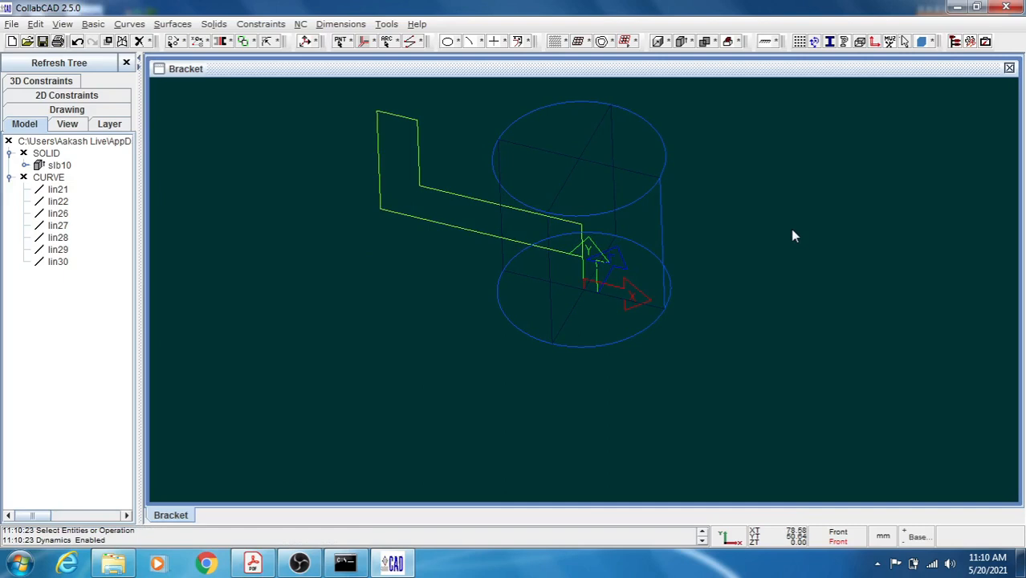
{"action": "middle_click", "coordinate": [791, 231]}
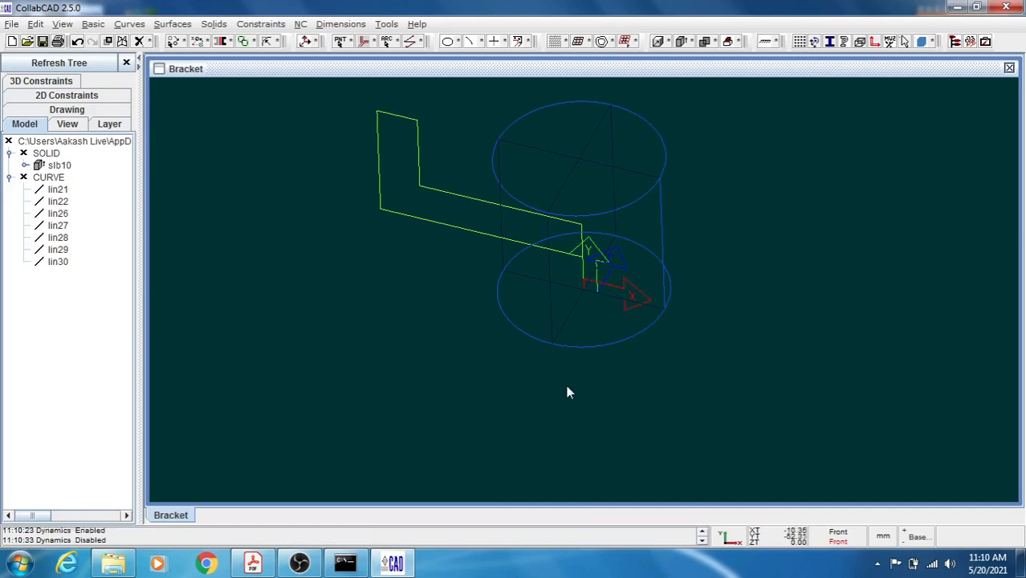
{"action": "left_click", "coordinate": [254, 564]}
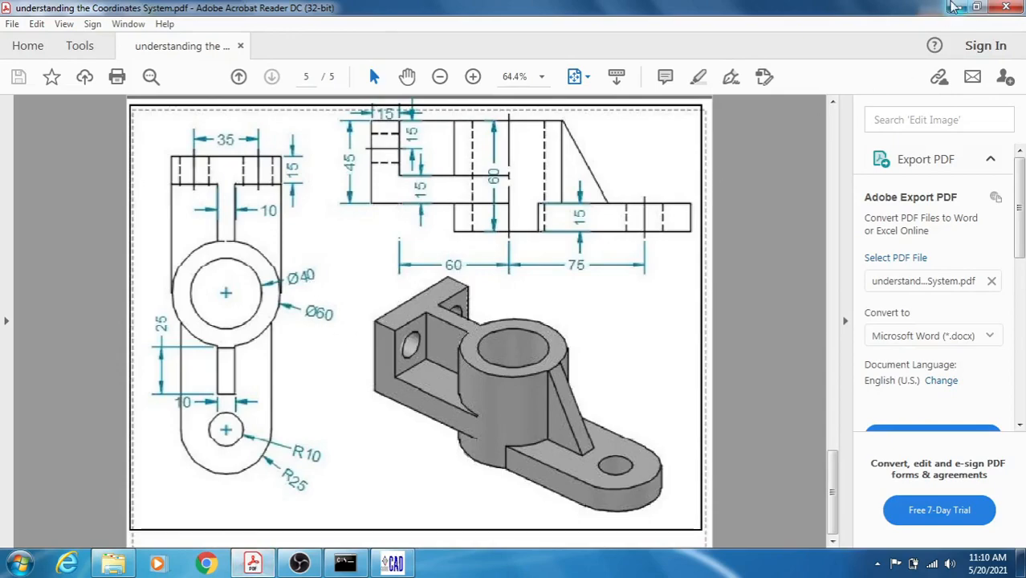
{"action": "key", "text": "alt+Tab"}
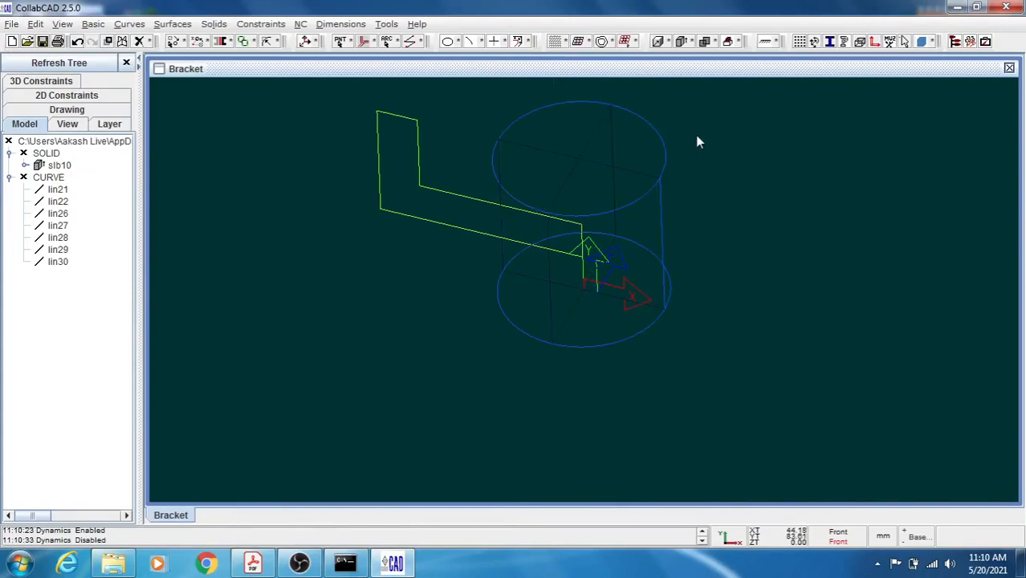
{"action": "left_click", "coordinate": [683, 43]}
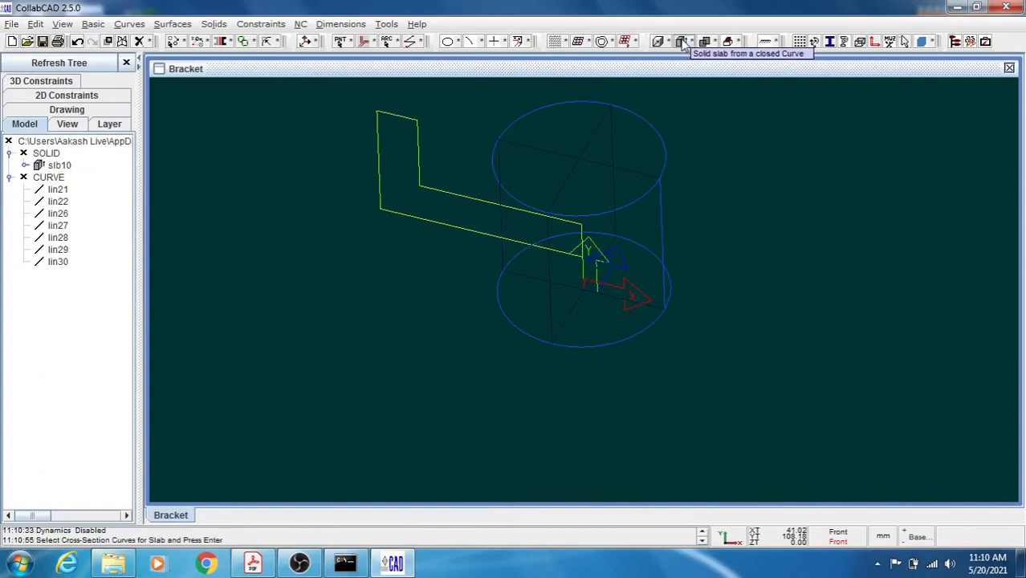
{"action": "right_click", "coordinate": [747, 179]}
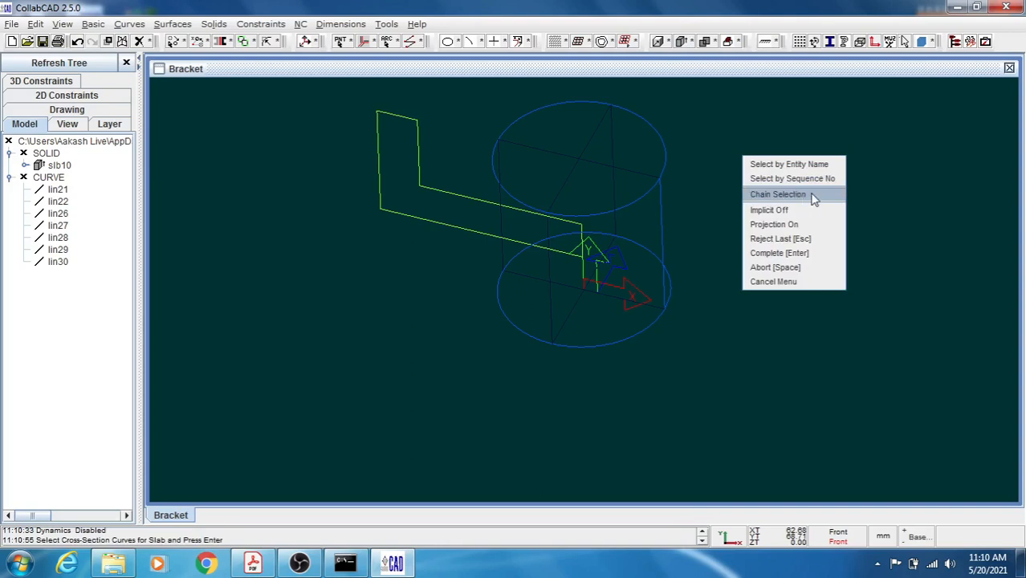
{"action": "left_click", "coordinate": [777, 194]}
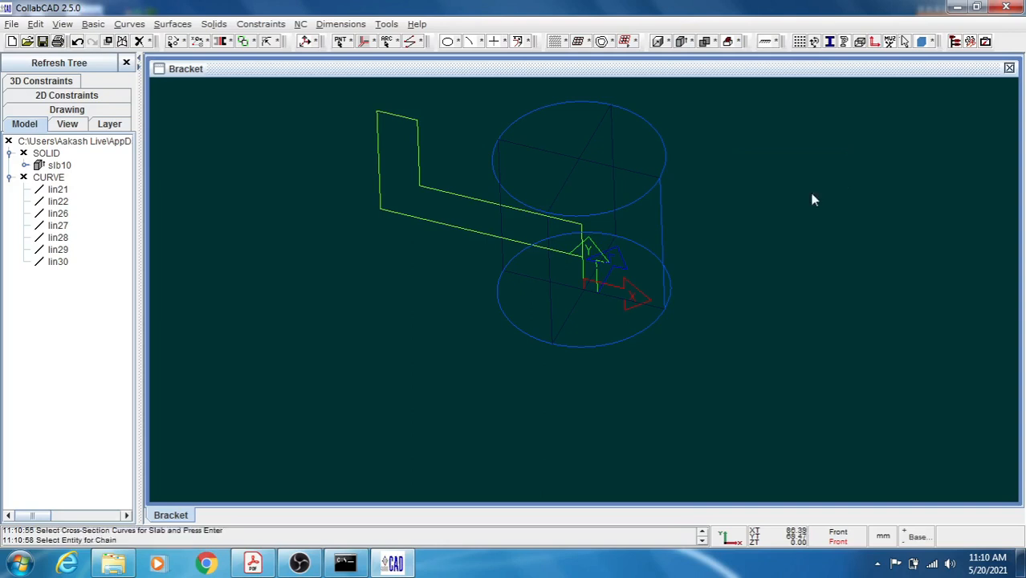
{"action": "left_click", "coordinate": [423, 187]}
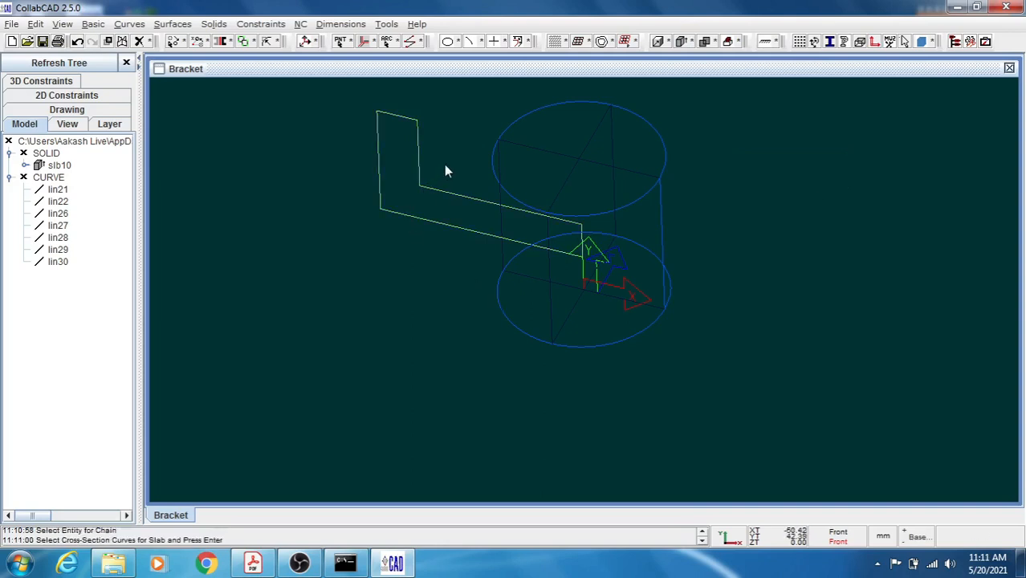
{"action": "key", "text": "Return"}
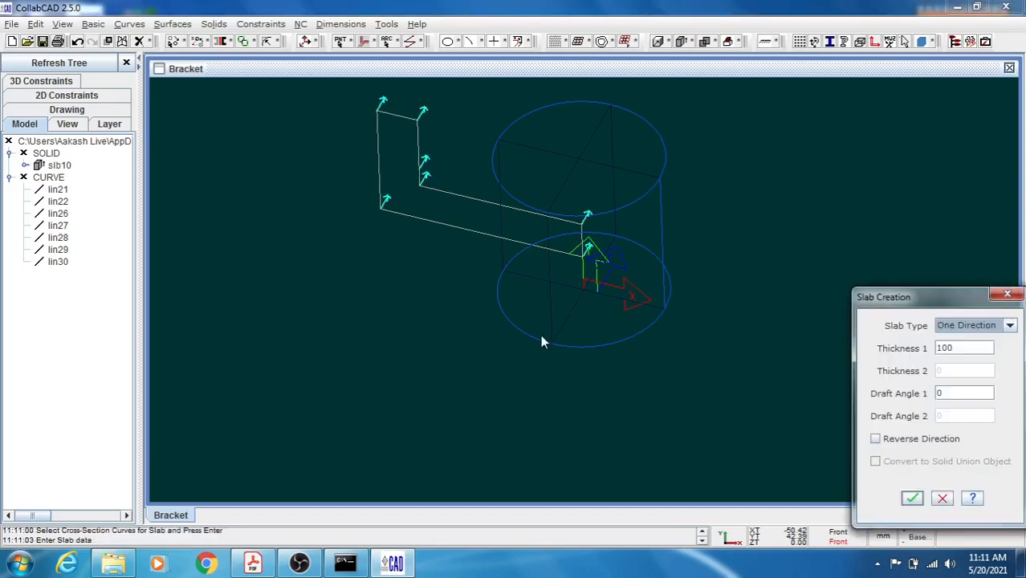
Step: Create the arm as a Two Direction slab with both thicknesses set to 30, checking the width in the PDF drawing
{"action": "left_click", "coordinate": [997, 326]}
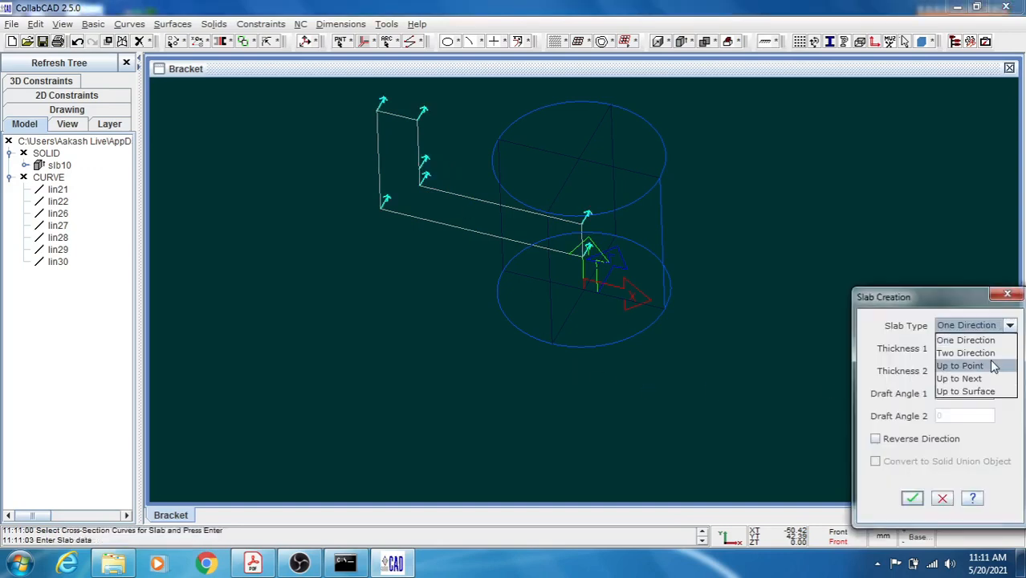
{"action": "left_click", "coordinate": [993, 355]}
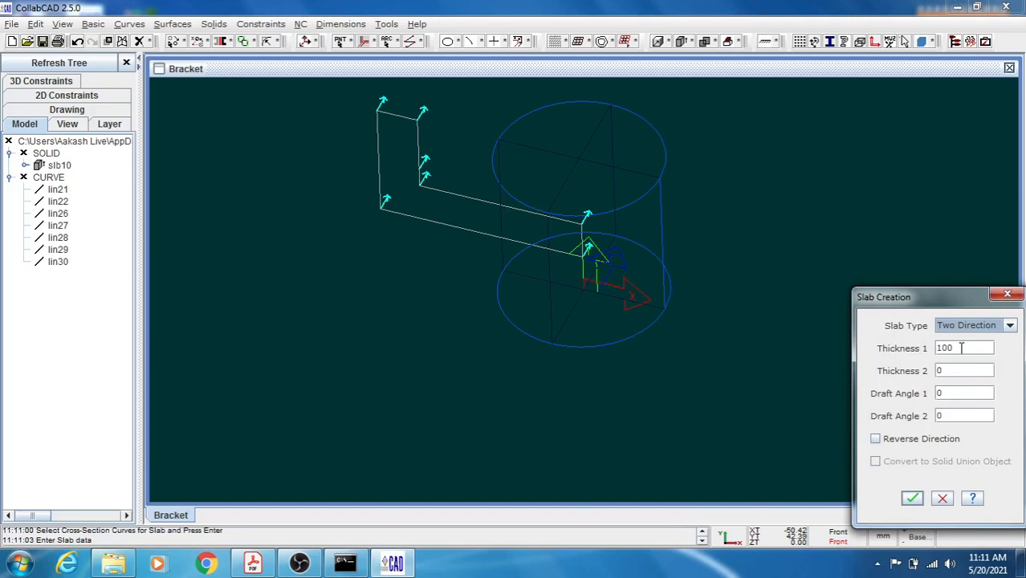
{"action": "double_click", "coordinate": [961, 347]}
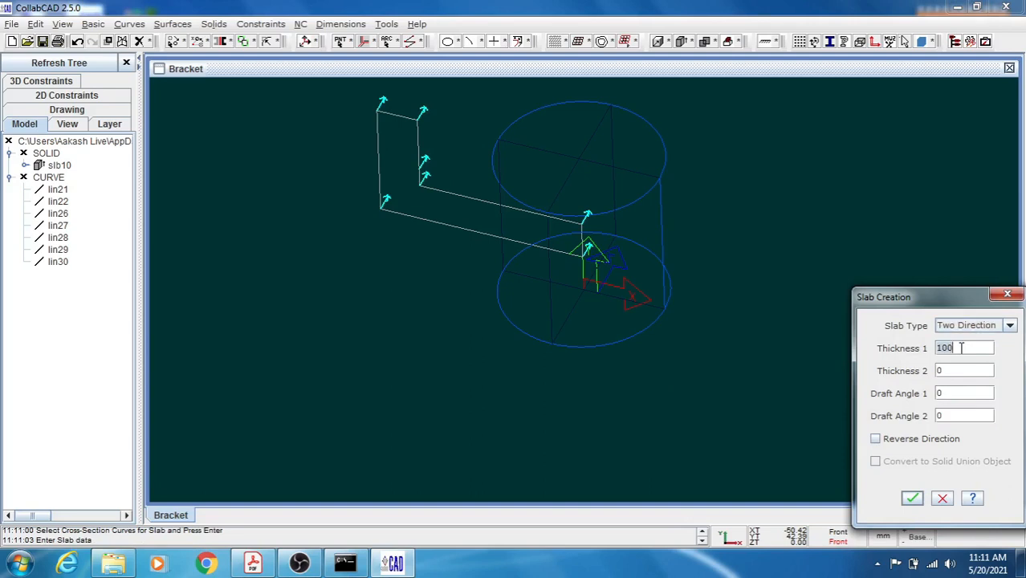
{"action": "type", "text": "30"}
{"action": "double_click", "coordinate": [954, 370]}
{"action": "type", "text": "30"}
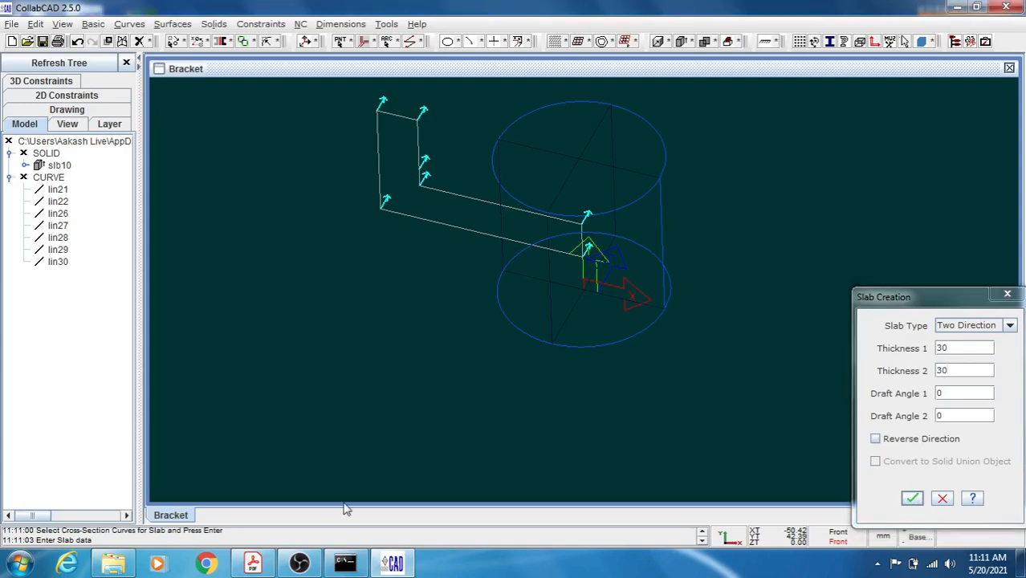
{"action": "left_click", "coordinate": [245, 573]}
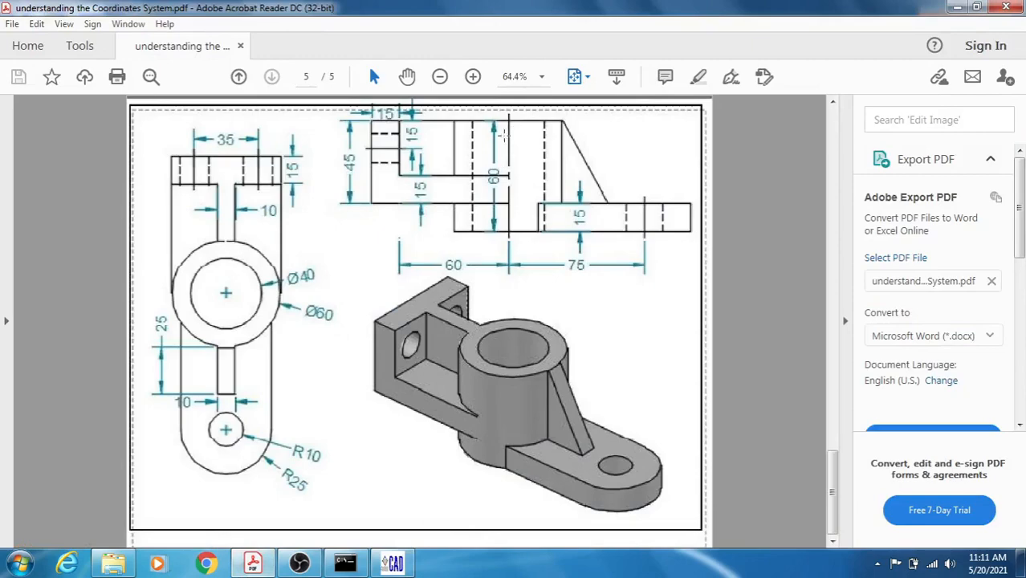
{"action": "left_click", "coordinate": [956, 7]}
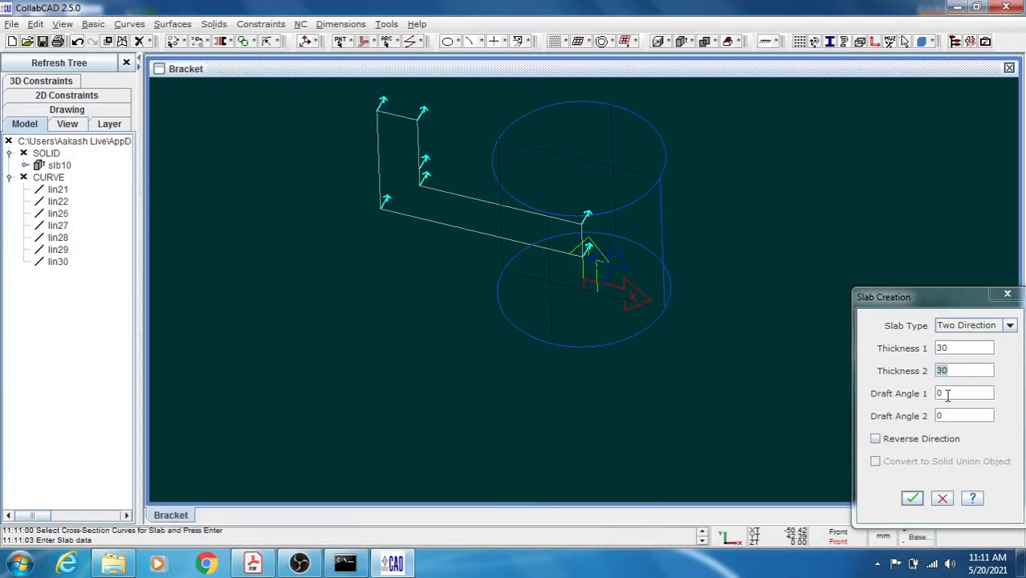
{"action": "left_click", "coordinate": [1008, 327]}
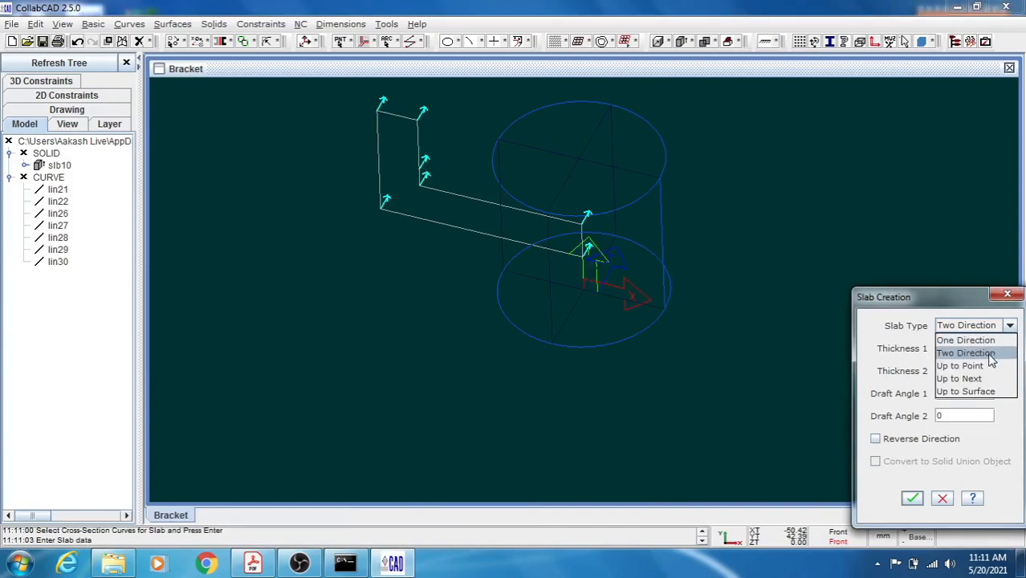
{"action": "left_click", "coordinate": [991, 355]}
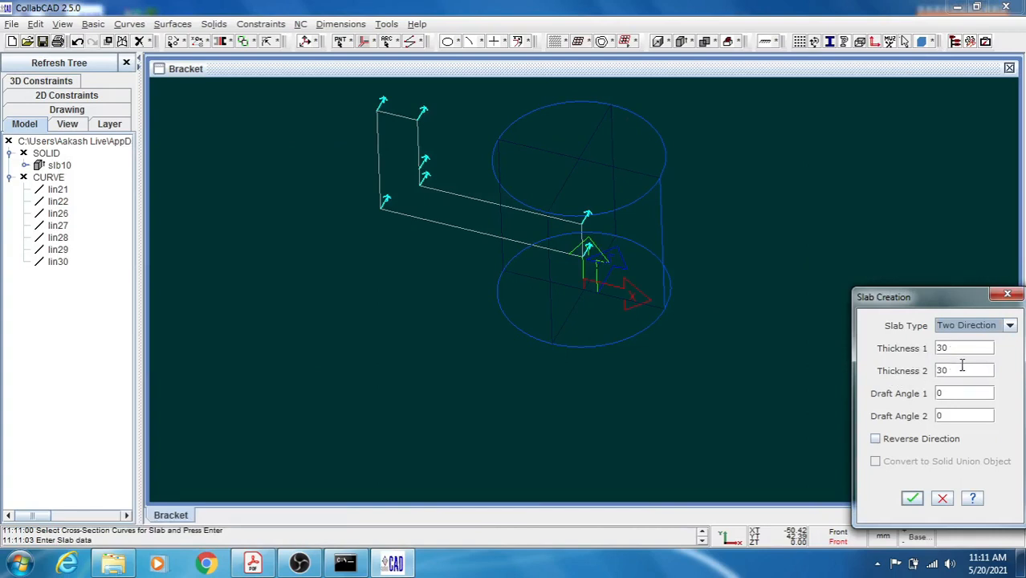
{"action": "left_click", "coordinate": [914, 498]}
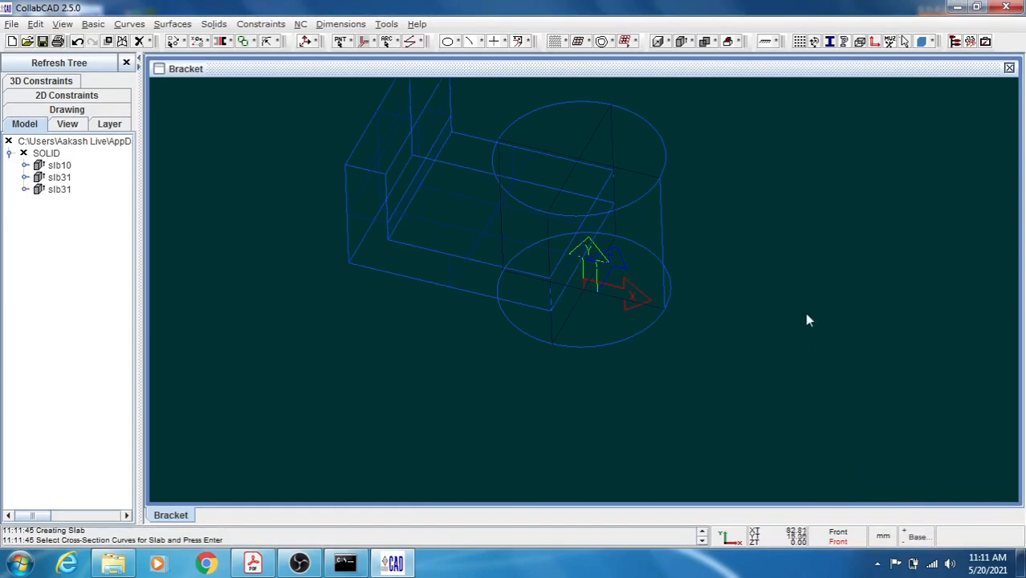
Step: Unite the L-shaped arm with the cylinder using a Boolean Union, with the cylinder as the base solid
{"action": "mouse_move", "coordinate": [813, 264]}
{"action": "middle_mouse_down"}
{"action": "mouse_move", "coordinate": [817, 299]}
{"action": "mouse_move", "coordinate": [797, 239]}
{"action": "mouse_move", "coordinate": [817, 233]}
{"action": "mouse_move", "coordinate": [797, 232]}
{"action": "mouse_move", "coordinate": [771, 255]}
{"action": "mouse_move", "coordinate": [799, 258]}
{"action": "middle_mouse_up"}
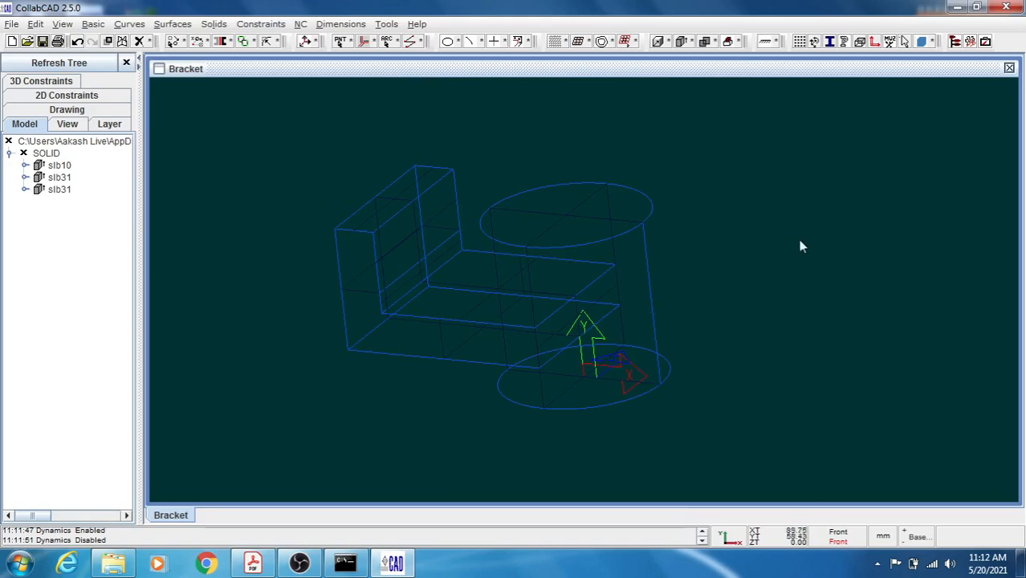
{"action": "middle_click_drag", "start_coordinate": [783, 224], "coordinate": [600, 187]}
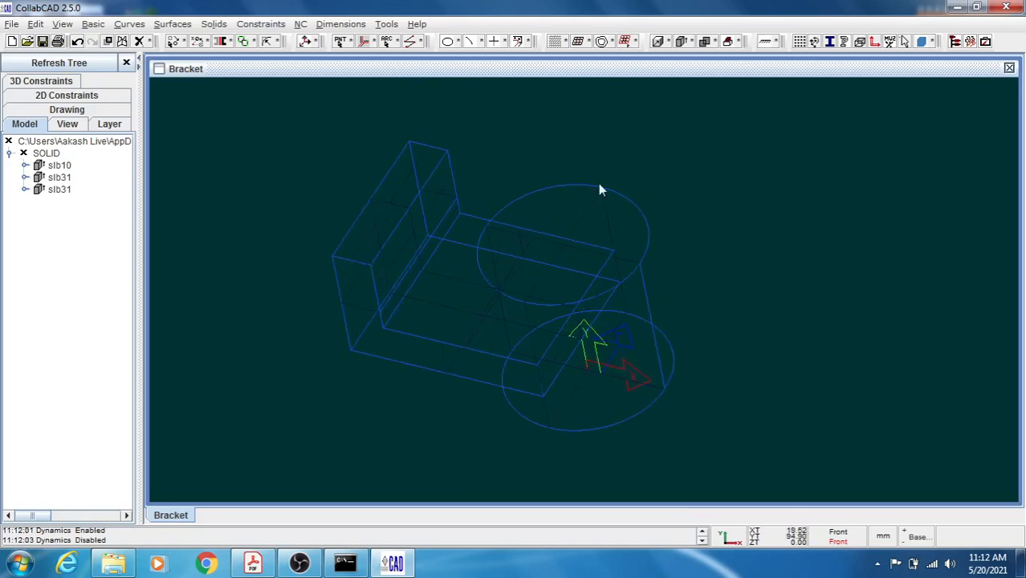
{"action": "left_click", "coordinate": [213, 24]}
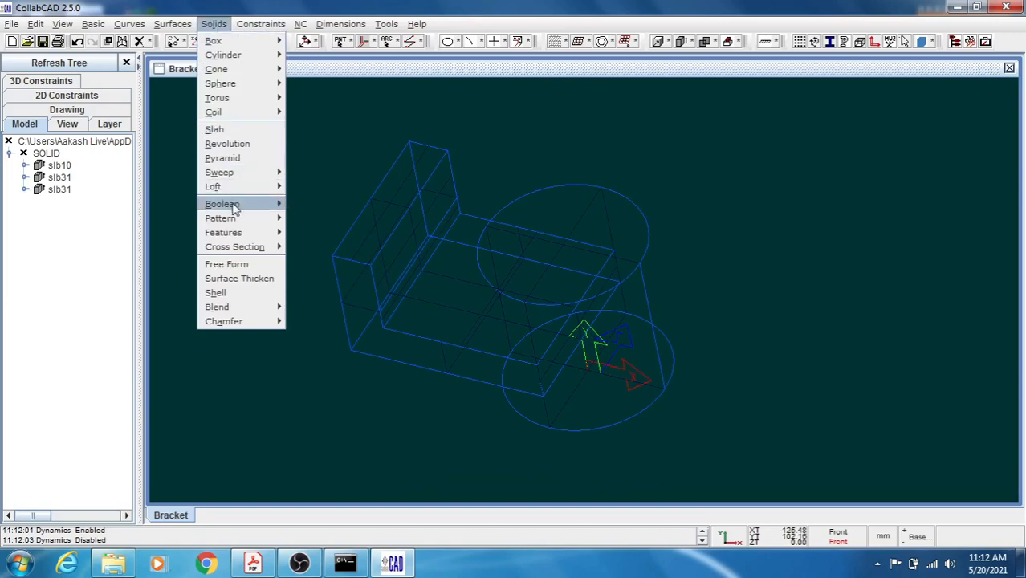
{"action": "mouse_move", "coordinate": [236, 205]}
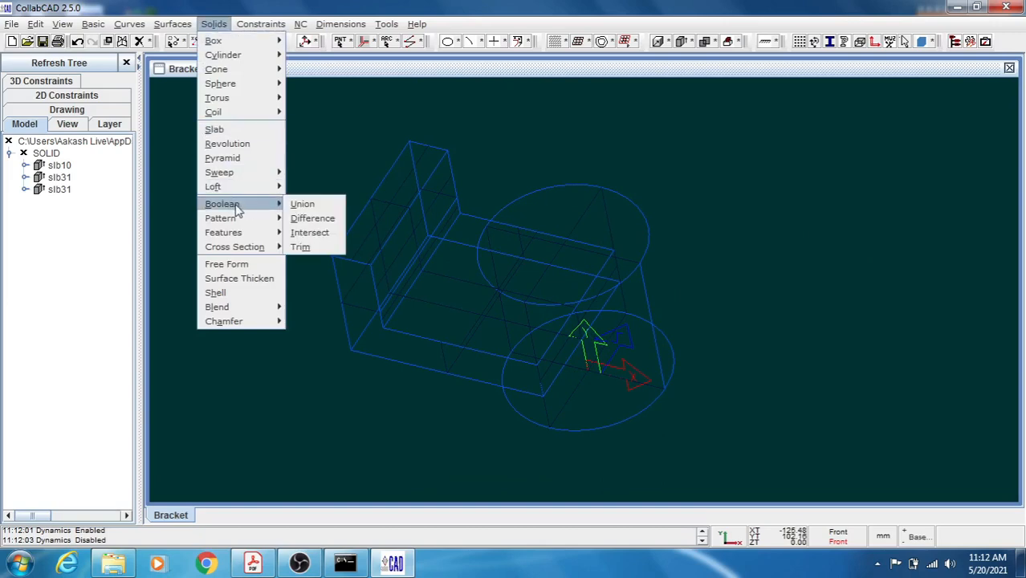
{"action": "left_click", "coordinate": [320, 211]}
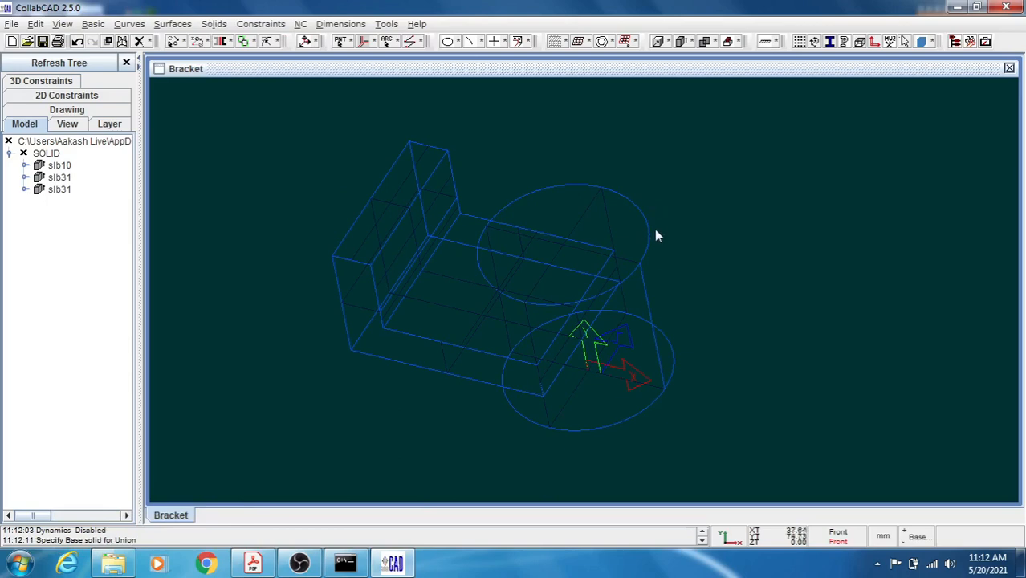
{"action": "left_click", "coordinate": [646, 257]}
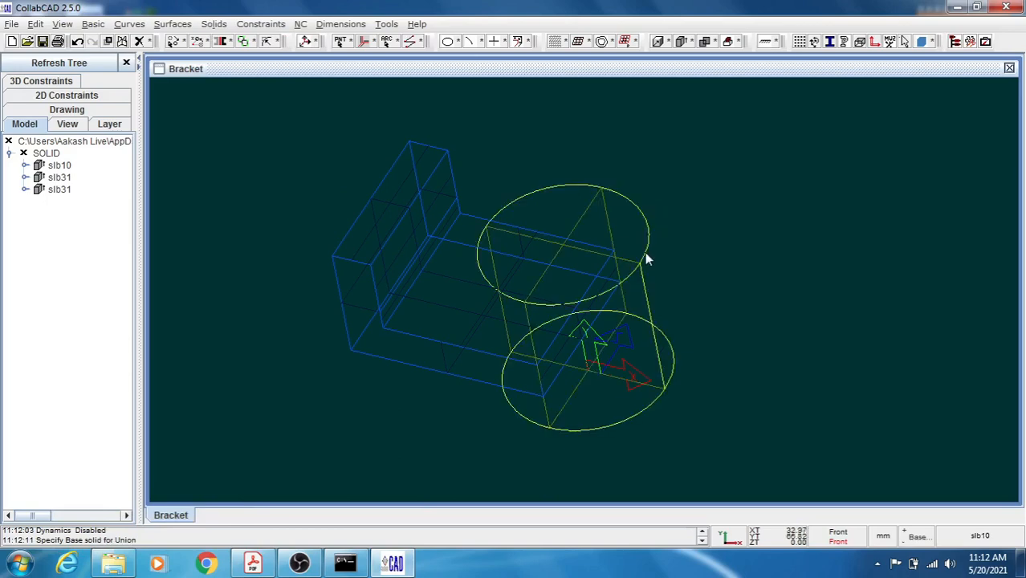
{"action": "left_click", "coordinate": [645, 255]}
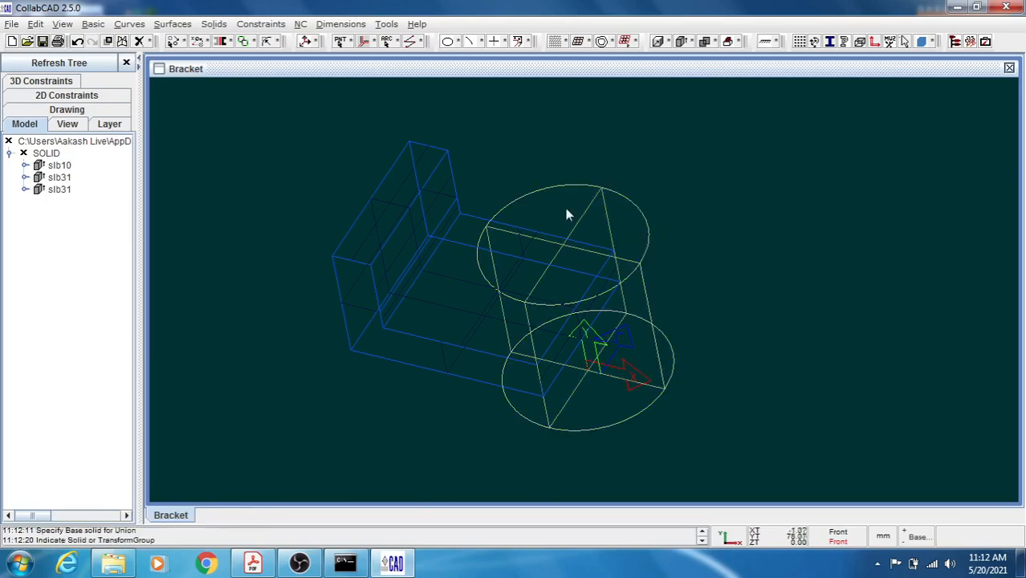
{"action": "left_click", "coordinate": [413, 205]}
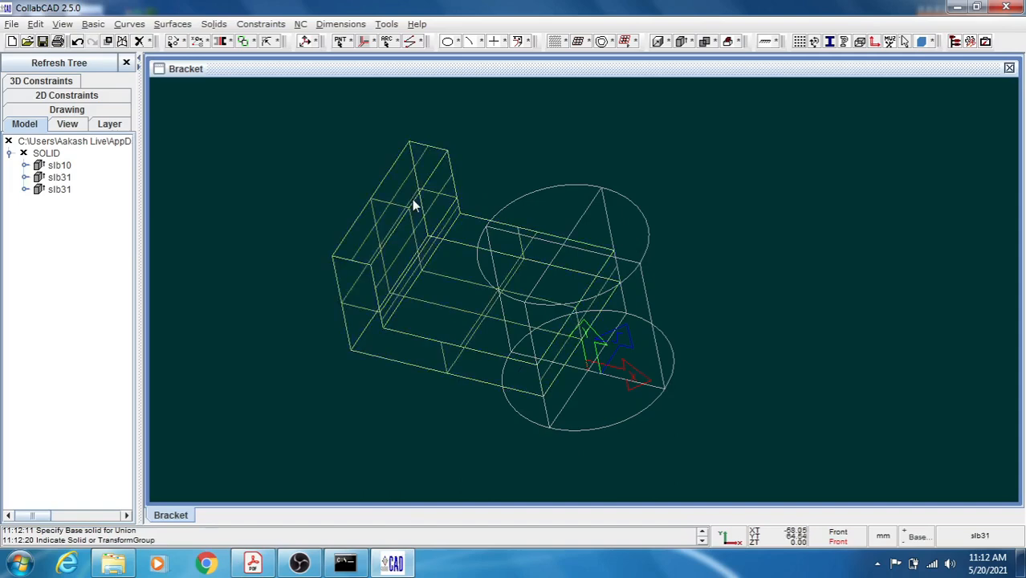
{"action": "right_click", "coordinate": [583, 147]}
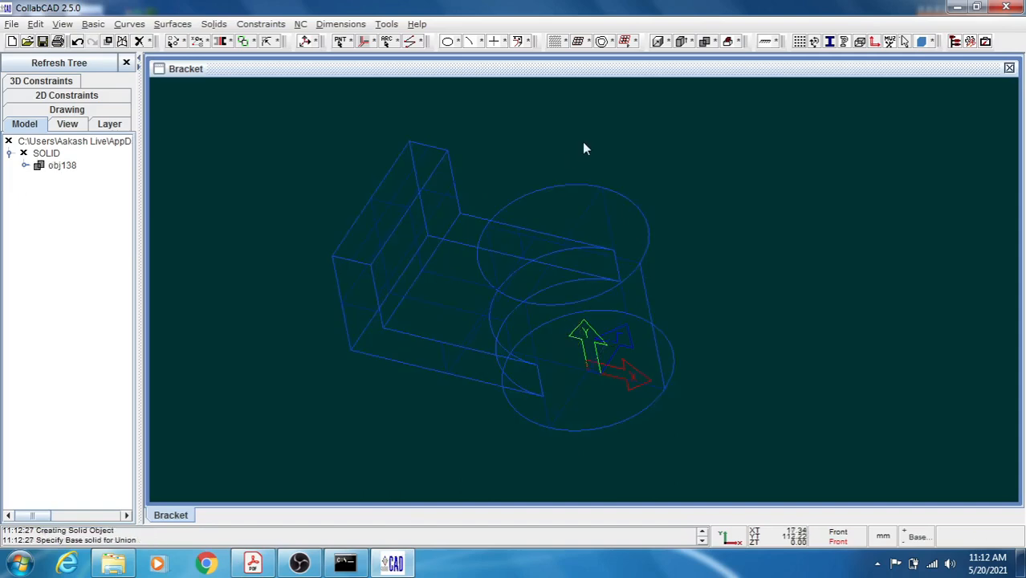
{"action": "left_click", "coordinate": [650, 240]}
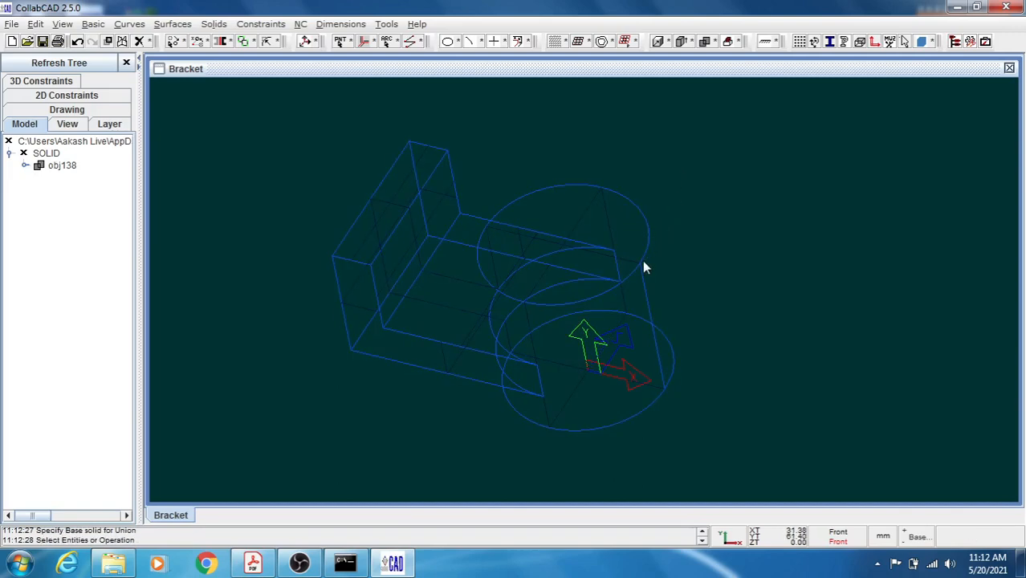
Step: Draw the rib's rectangular profile, about 140 by 45 mm, from the arm's upper inner corner past the cylinder, after consulting the PDF drawing
{"action": "mouse_move", "coordinate": [715, 204]}
{"action": "middle_mouse_down"}
{"action": "mouse_move", "coordinate": [718, 225]}
{"action": "mouse_move", "coordinate": [710, 190]}
{"action": "mouse_move", "coordinate": [763, 190]}
{"action": "mouse_move", "coordinate": [722, 169]}
{"action": "mouse_move", "coordinate": [711, 191]}
{"action": "mouse_move", "coordinate": [723, 192]}
{"action": "middle_mouse_up"}
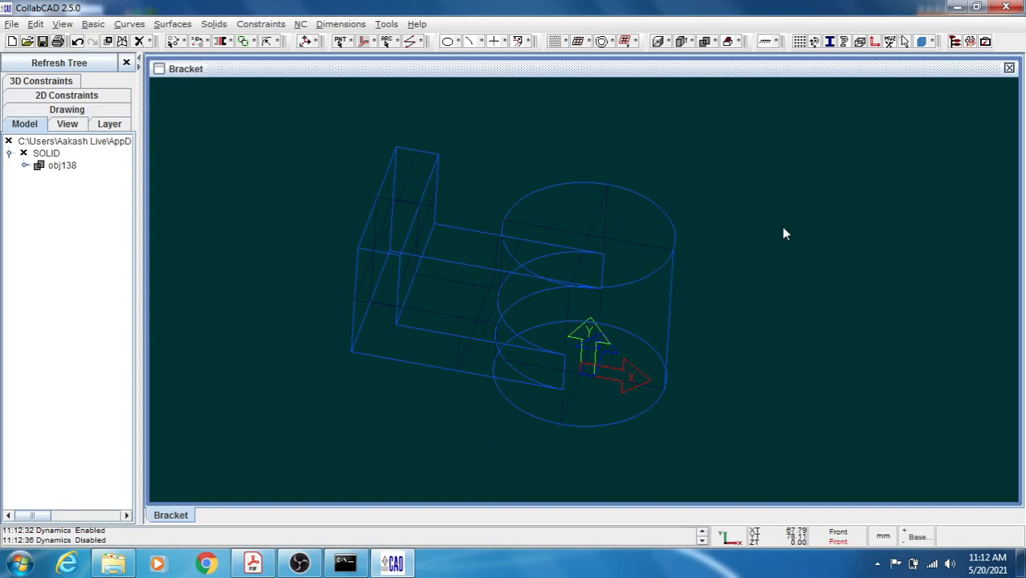
{"action": "key", "text": "ctrl+r"}
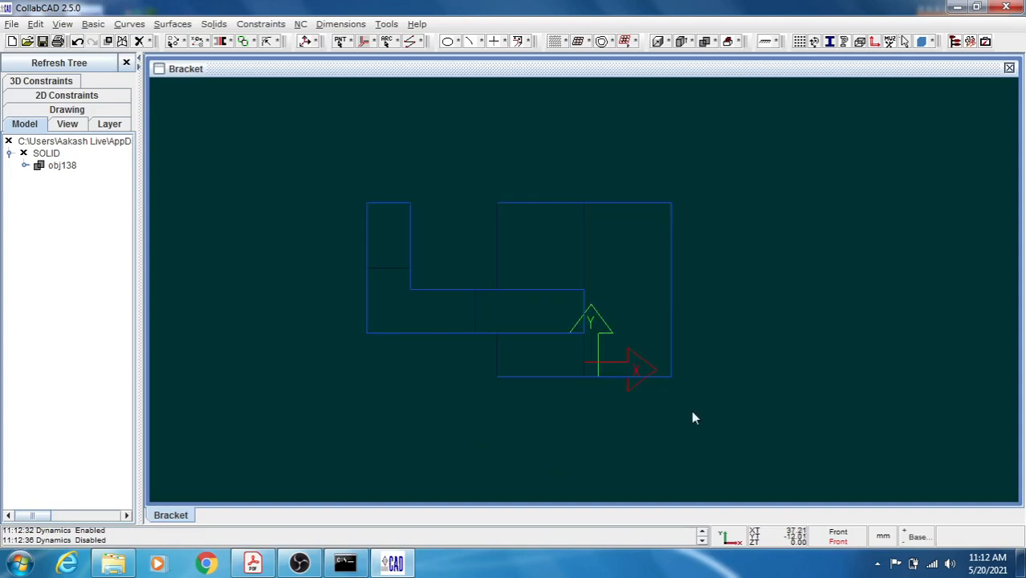
{"action": "left_click", "coordinate": [253, 563]}
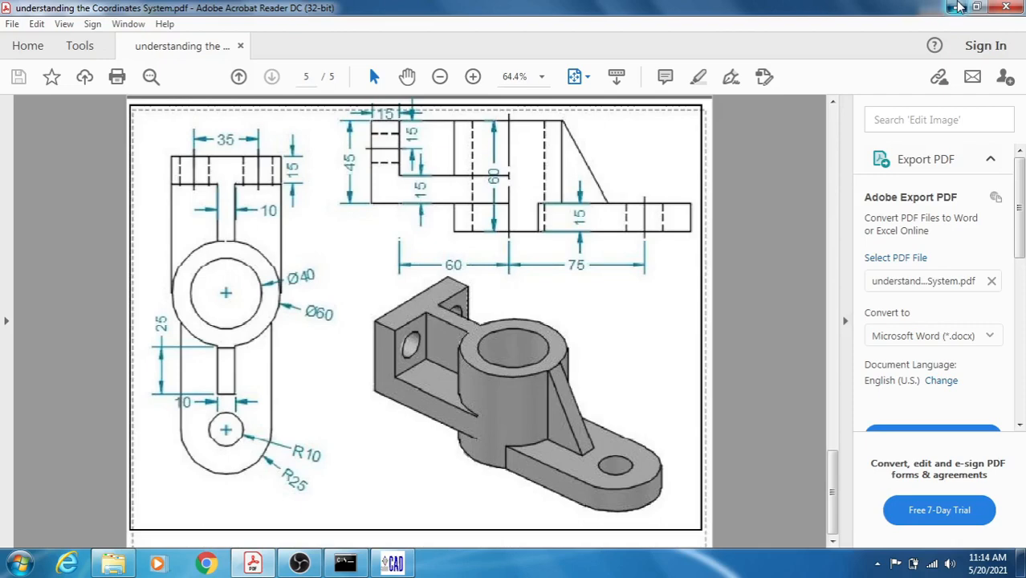
{"action": "left_click", "coordinate": [955, 7]}
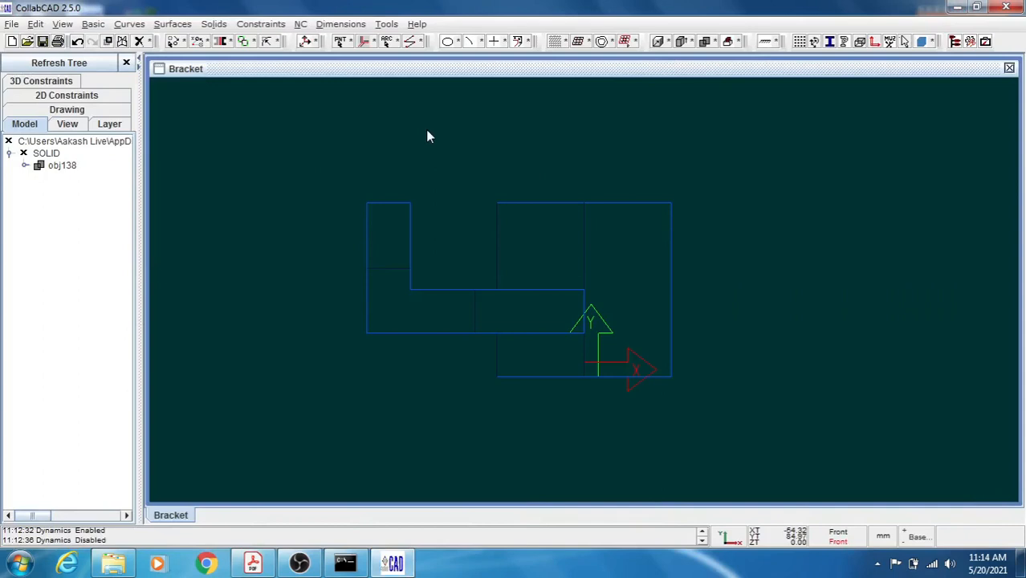
{"action": "left_click", "coordinate": [397, 44]}
{"action": "left_click", "coordinate": [422, 43]}
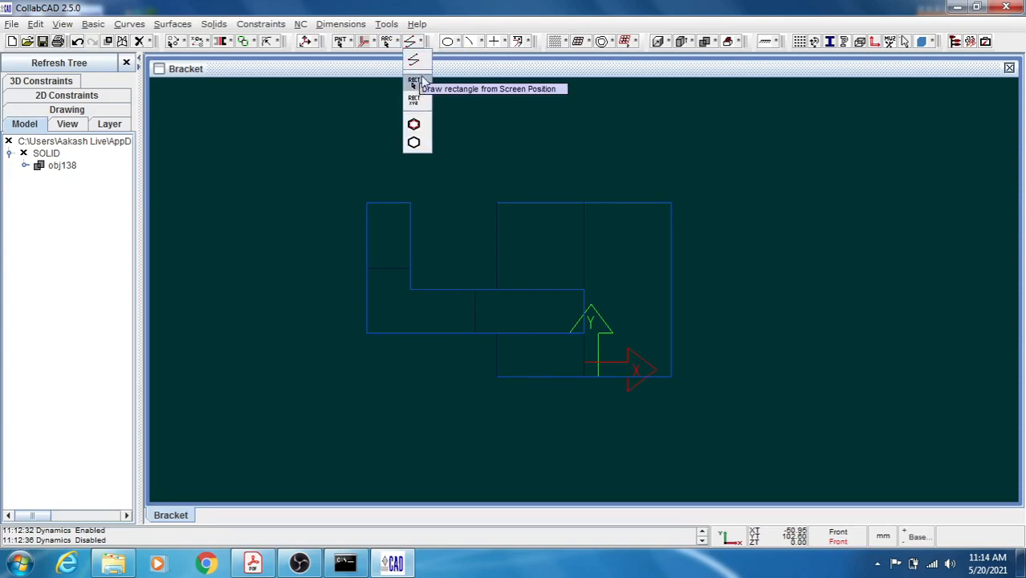
{"action": "left_click", "coordinate": [419, 84]}
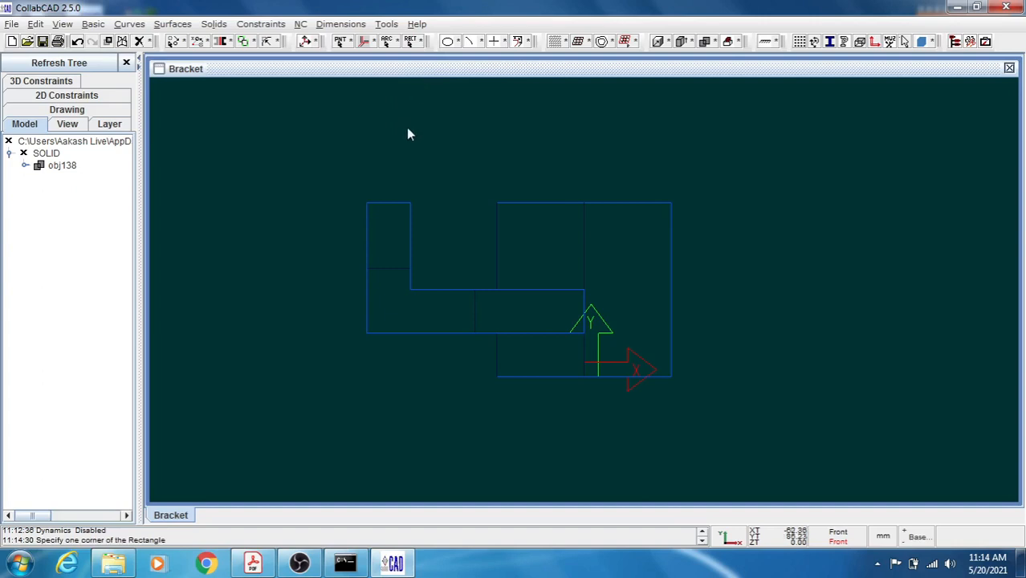
{"action": "left_click", "coordinate": [410, 204]}
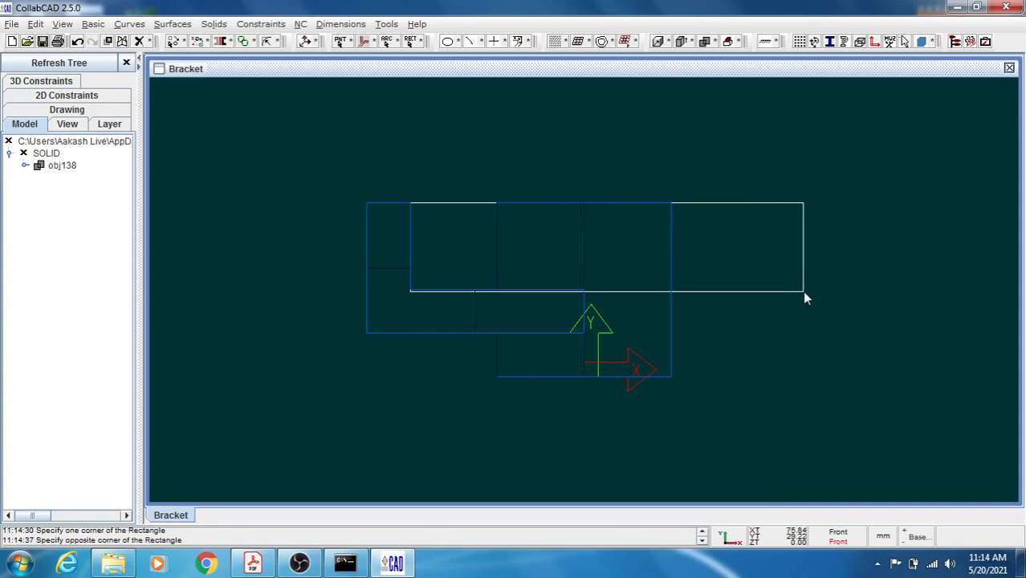
{"action": "left_click", "coordinate": [802, 332]}
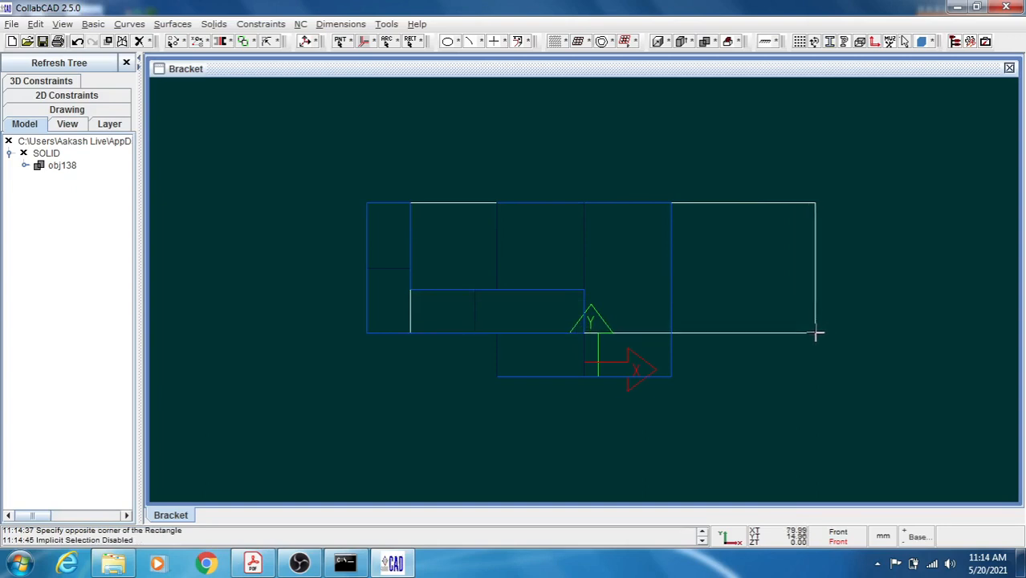
{"action": "left_click", "coordinate": [815, 333]}
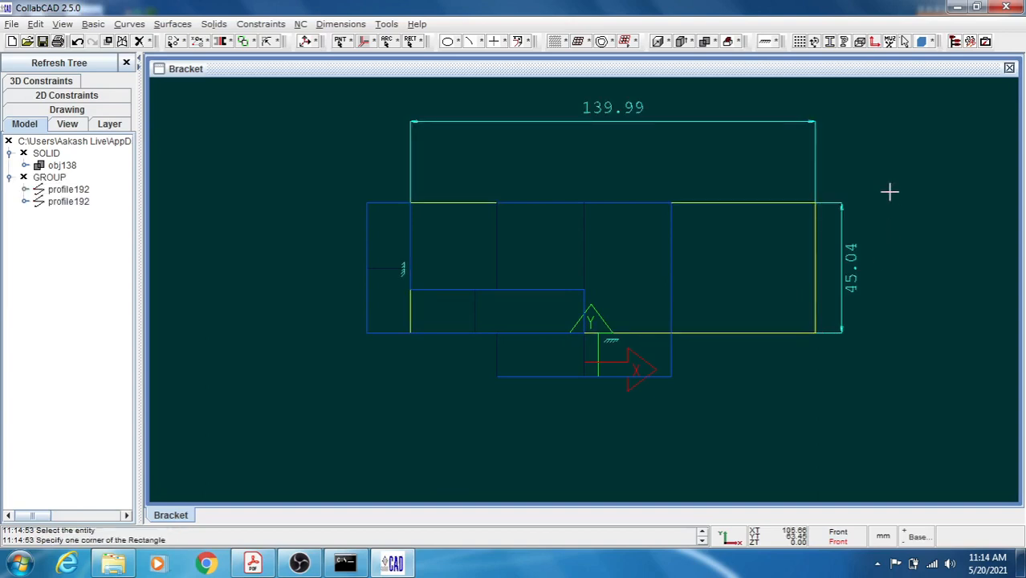
{"action": "key", "text": "Escape"}
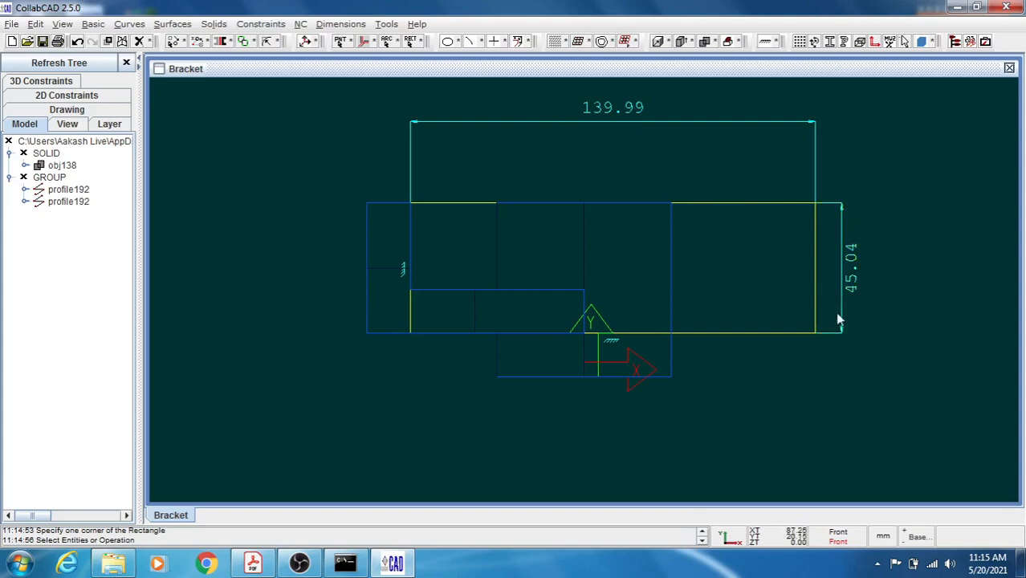
Step: Set the horizontal length constraint of the rib's rectangular profile to 115 mm
{"action": "left_click", "coordinate": [604, 127]}
{"action": "right_click", "coordinate": [605, 126]}
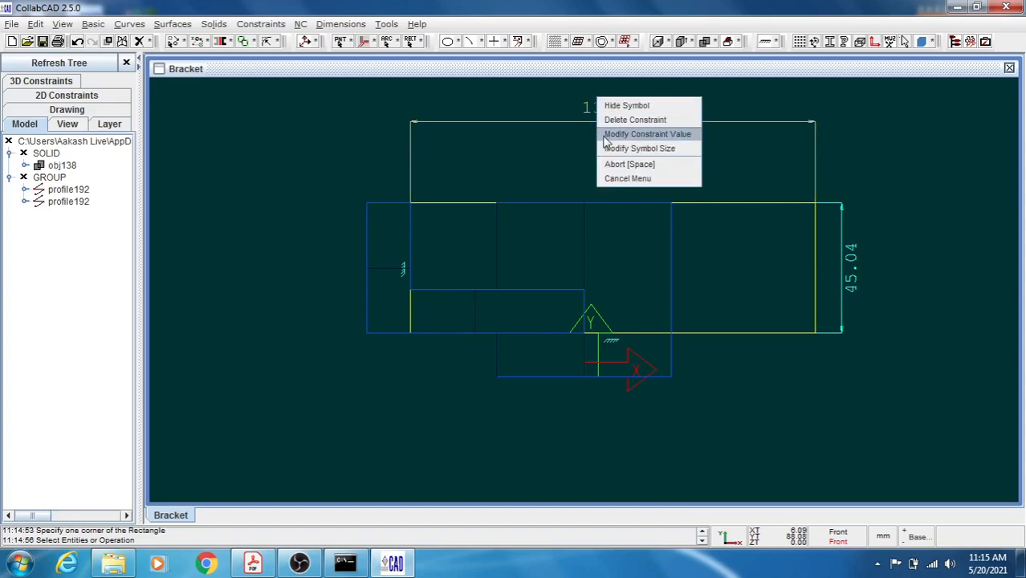
{"action": "left_click", "coordinate": [655, 138]}
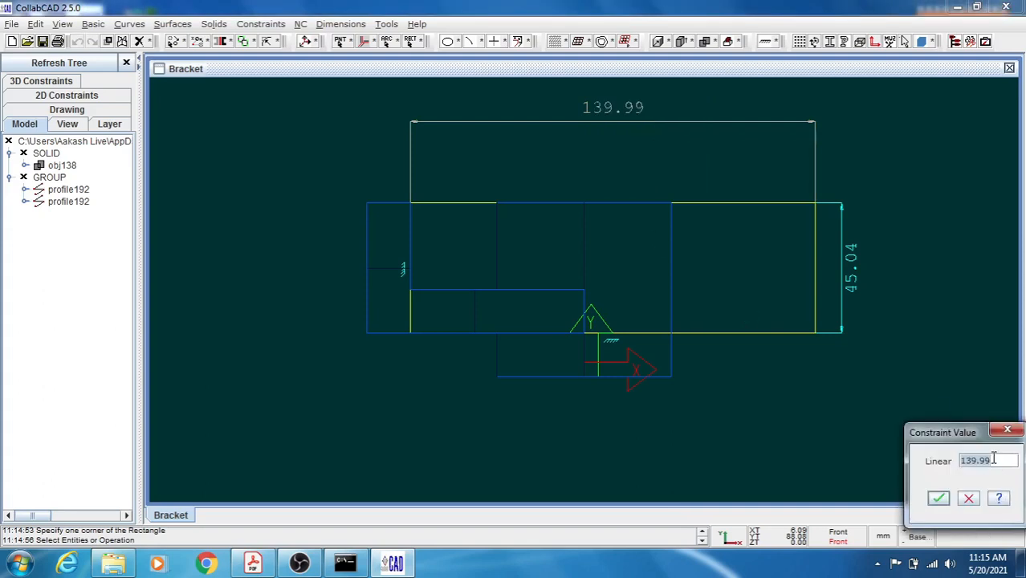
{"action": "type", "text": "115"}
{"action": "left_click", "coordinate": [940, 499]}
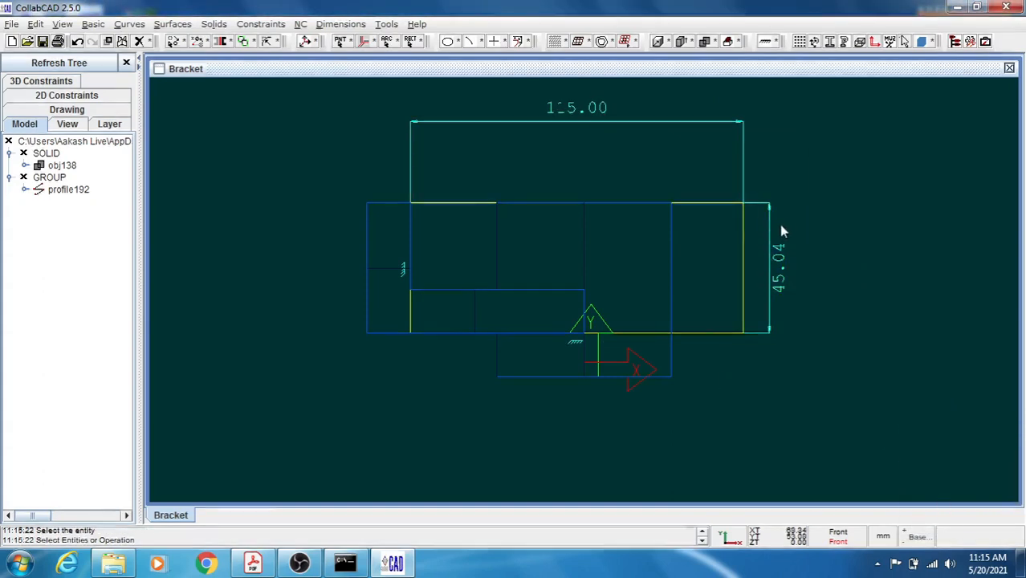
Step: Set the vertical height constraint of the rib's rectangular profile to 45 mm
{"action": "left_click", "coordinate": [770, 278]}
{"action": "right_click", "coordinate": [770, 278]}
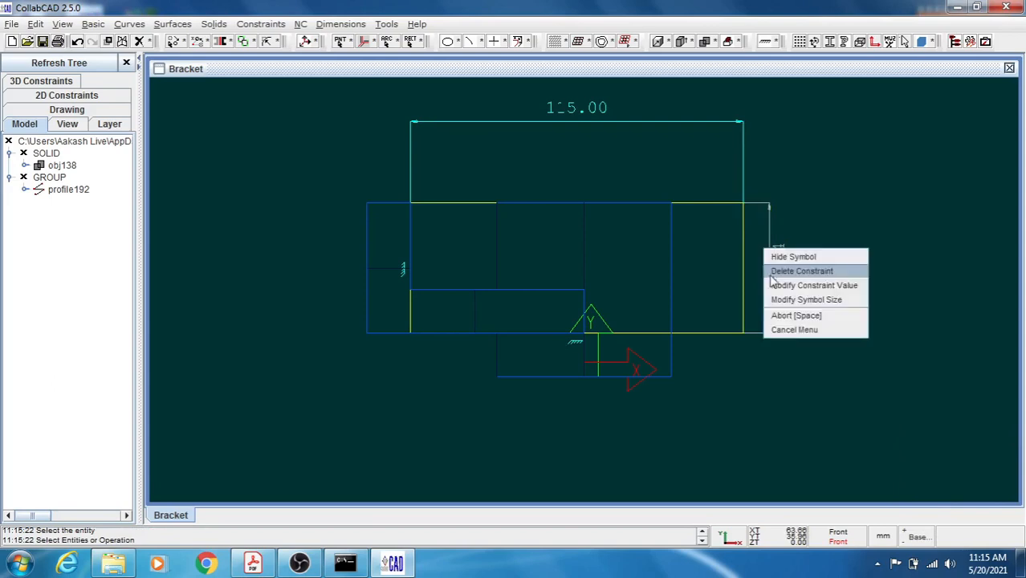
{"action": "left_click", "coordinate": [834, 288]}
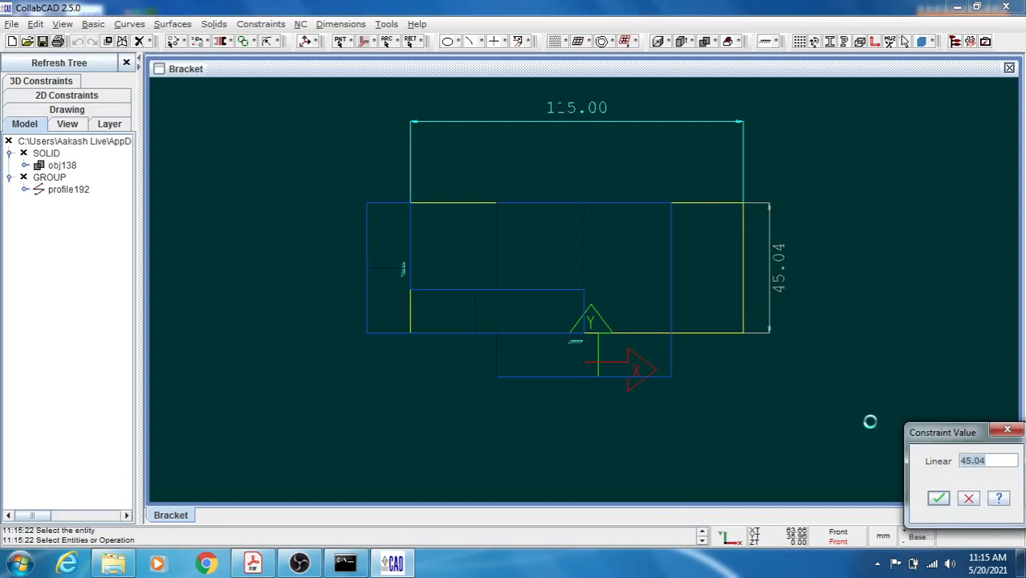
{"action": "type", "text": "45"}
{"action": "left_click", "coordinate": [939, 499]}
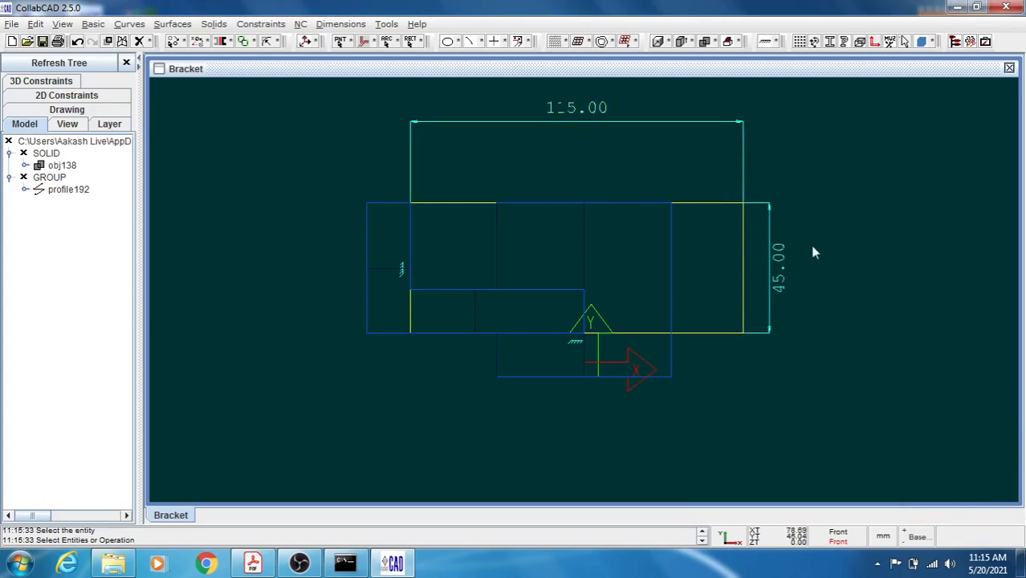
Step: Inspect the rib profile in 3D and check the rib's thickness in the PDF drawing
{"action": "middle_click_drag", "start_coordinate": [828, 205], "coordinate": [815, 245]}
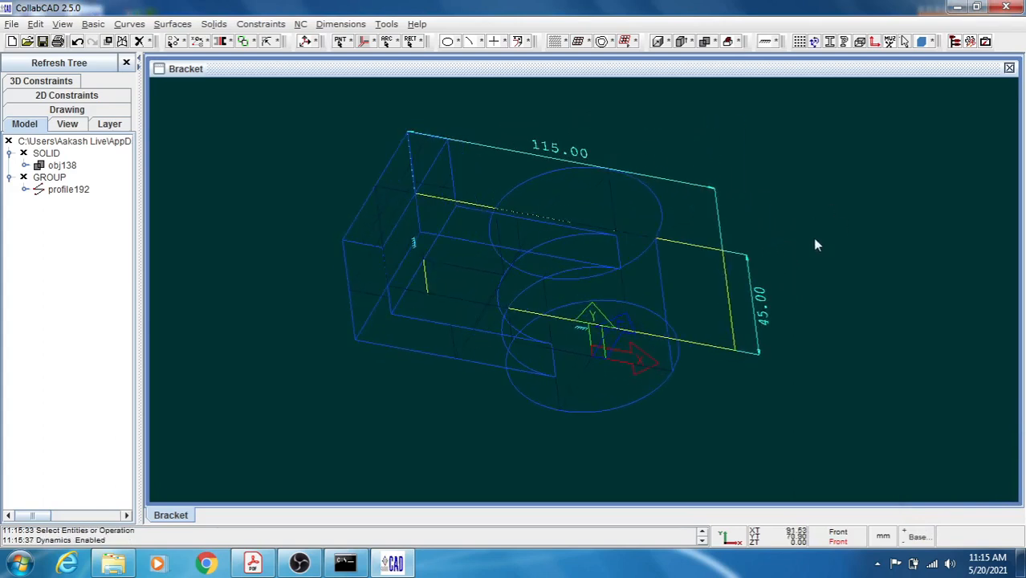
{"action": "middle_click", "coordinate": [813, 244]}
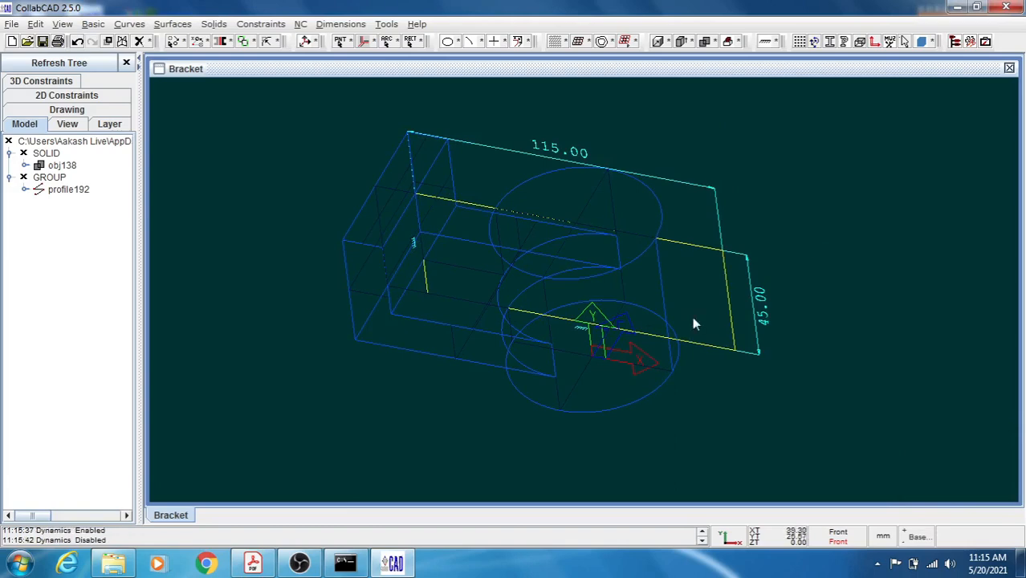
{"action": "left_click", "coordinate": [253, 563]}
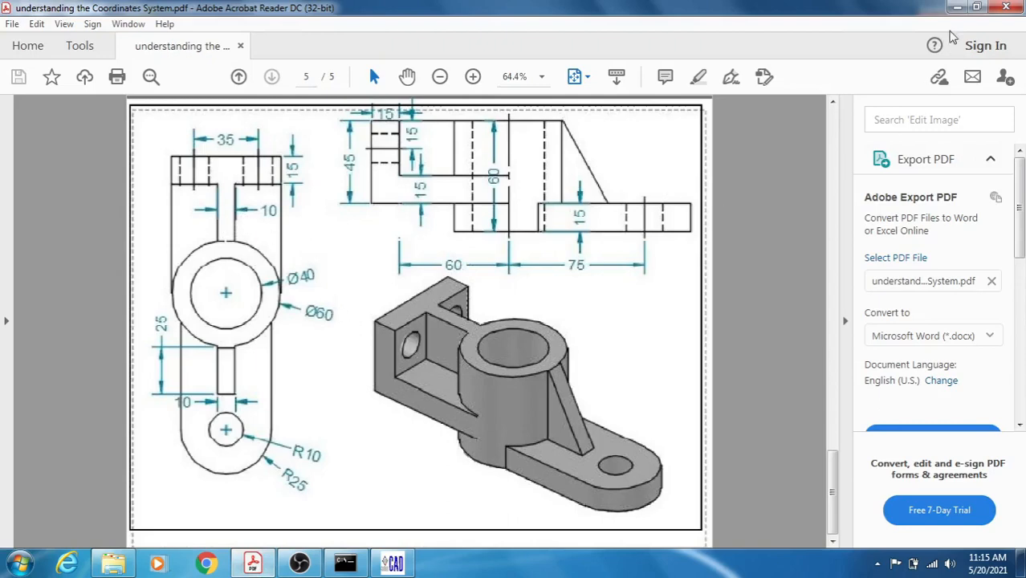
{"action": "left_click", "coordinate": [956, 7]}
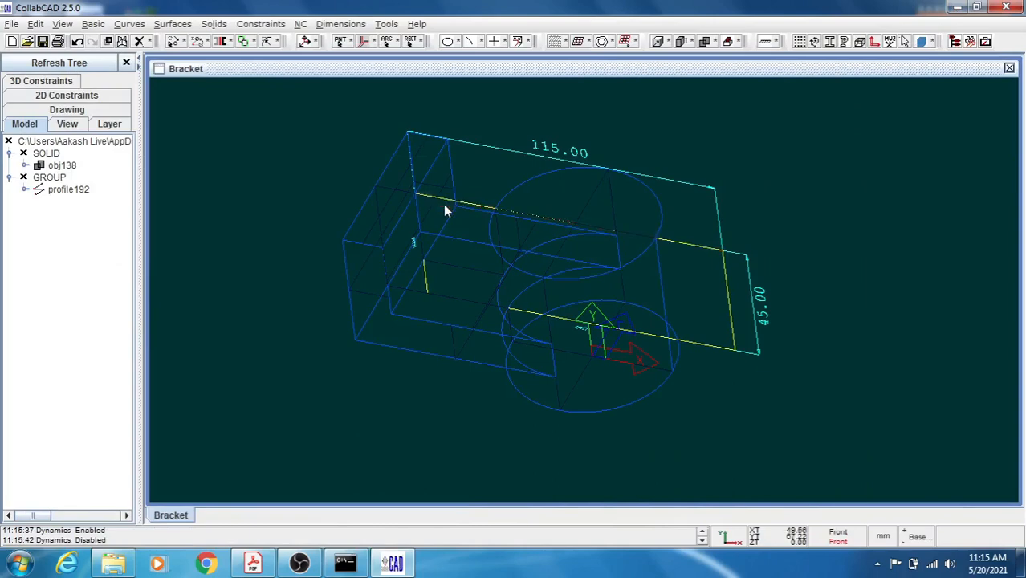
{"action": "left_click", "coordinate": [681, 44]}
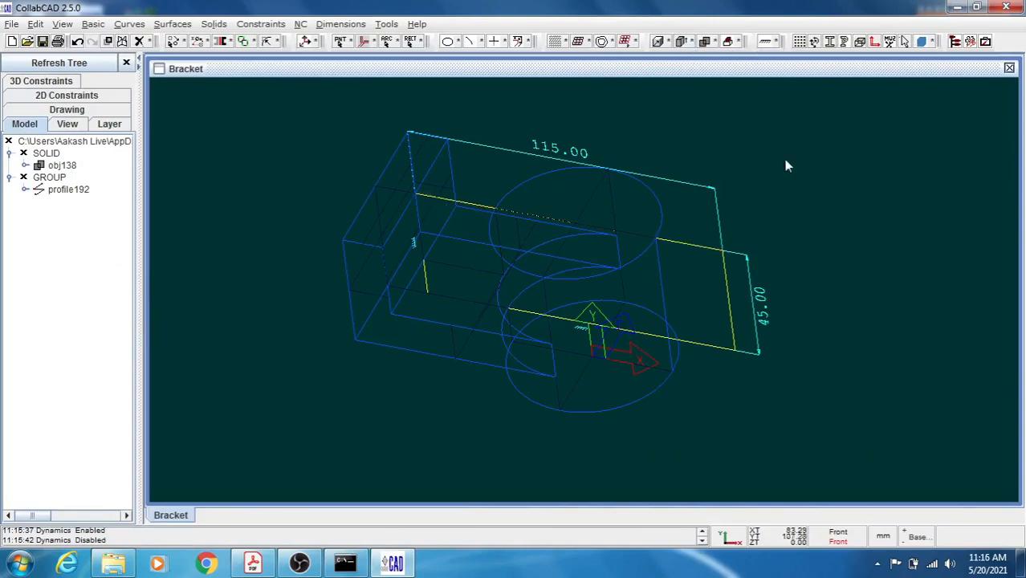
{"action": "left_click", "coordinate": [698, 248]}
{"action": "left_click", "coordinate": [698, 244]}
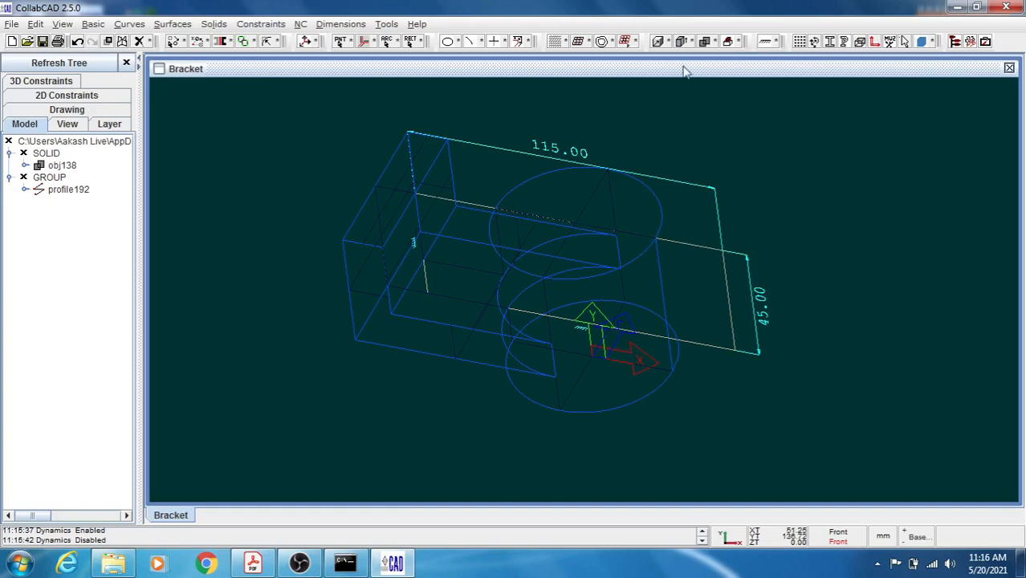
{"action": "key", "text": "Escape"}
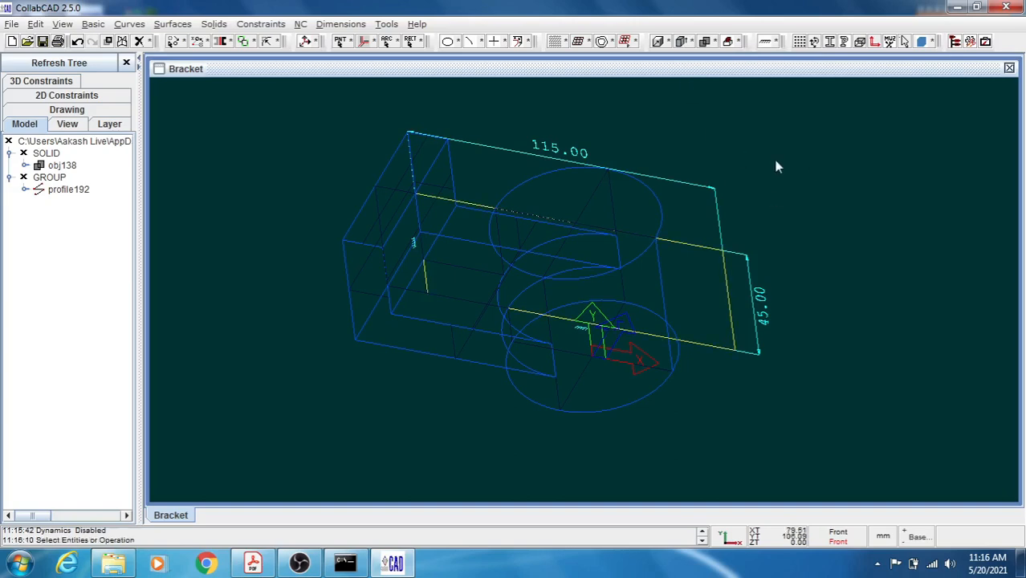
Step: Create a Two Direction solid slab from the rib's rectangular profile with both thicknesses set to 5
{"action": "left_click", "coordinate": [681, 43]}
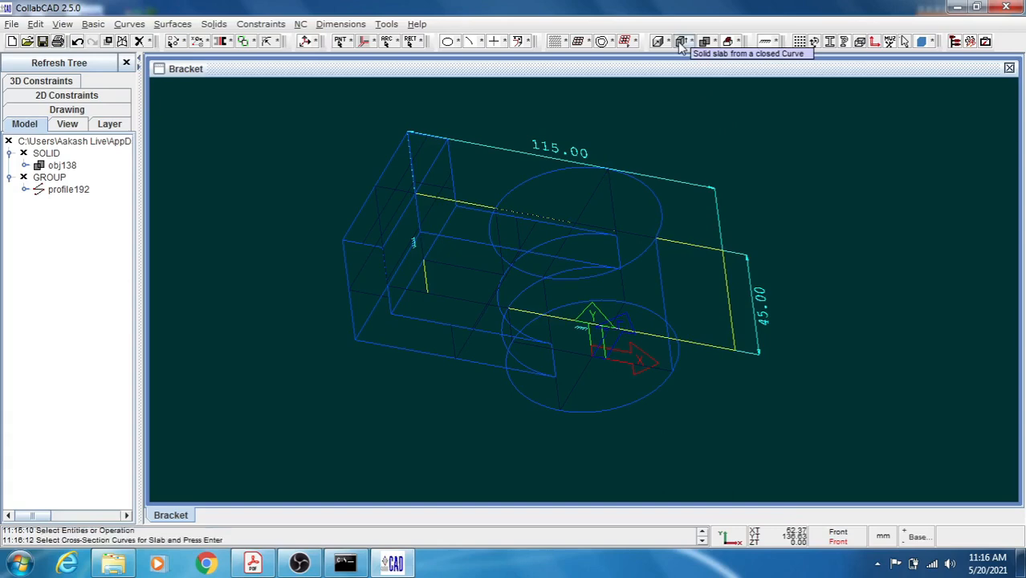
{"action": "left_click", "coordinate": [695, 245]}
{"action": "key", "text": "Return"}
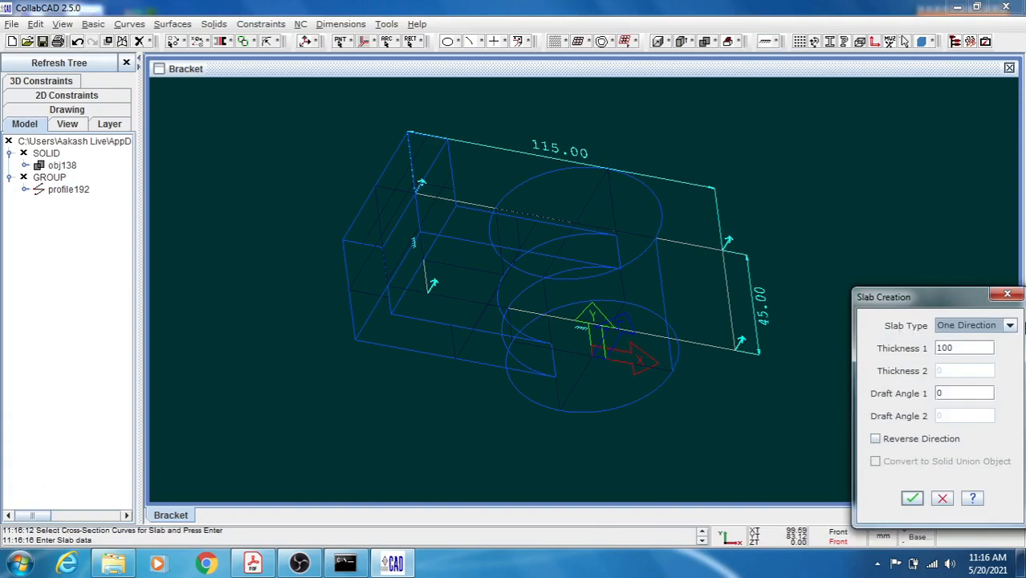
{"action": "left_click", "coordinate": [1010, 327]}
{"action": "left_click", "coordinate": [995, 348]}
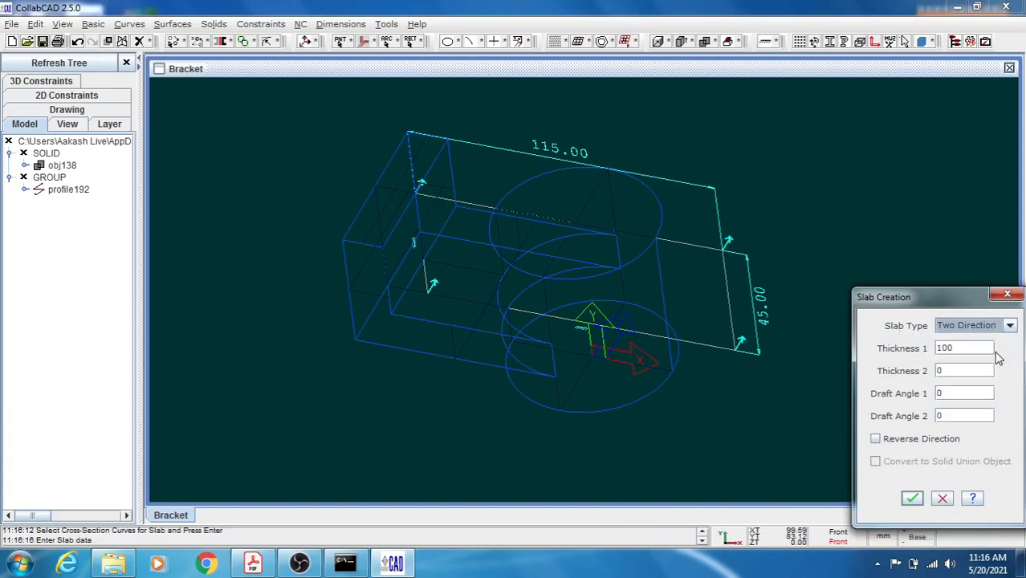
{"action": "key", "text": "Tab"}
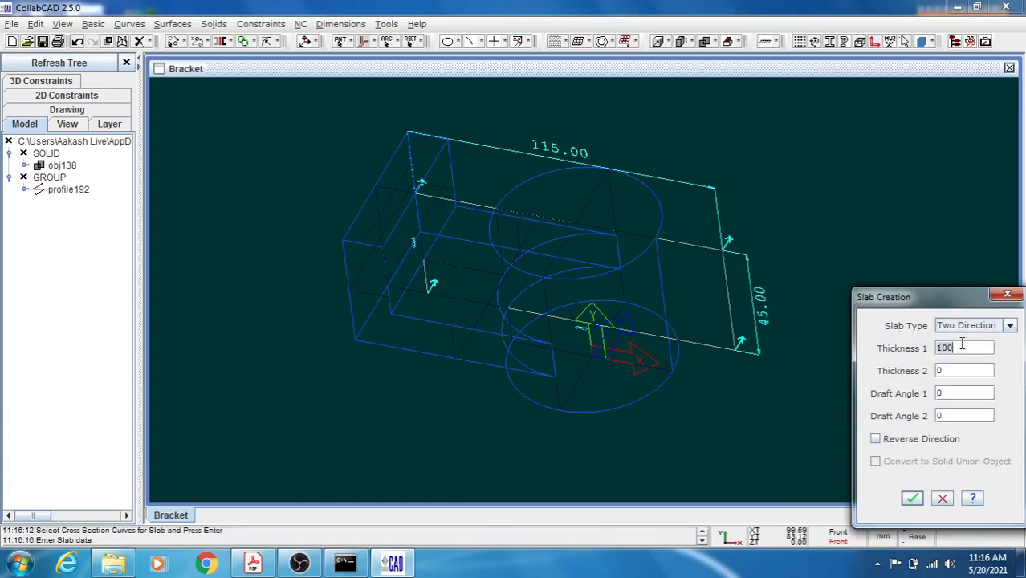
{"action": "type", "text": "5"}
{"action": "key", "text": "BackSpace"}
{"action": "key", "text": "Tab"}
{"action": "type", "text": "5"}
{"action": "left_click", "coordinate": [912, 500]}
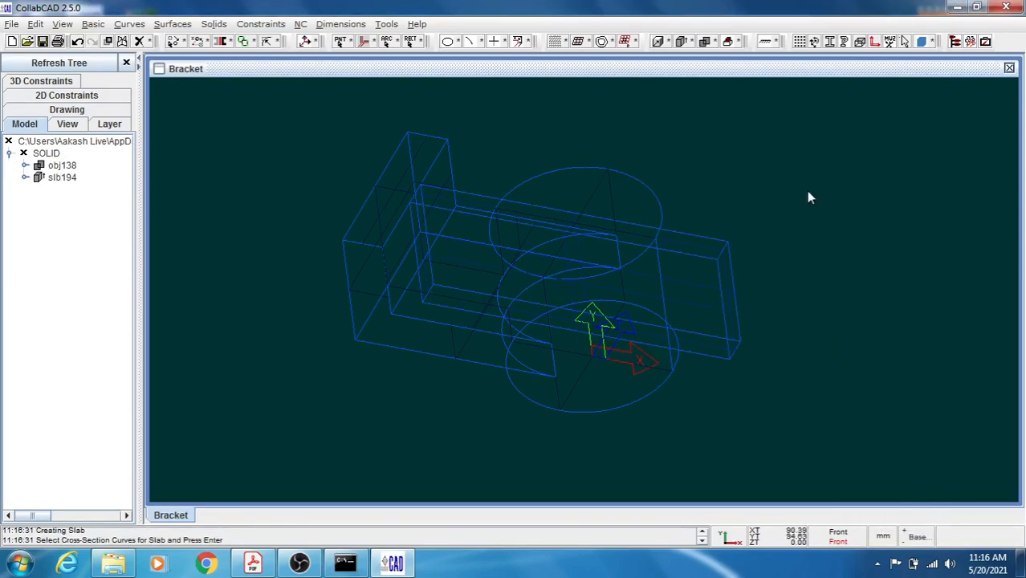
{"action": "key", "text": "Escape"}
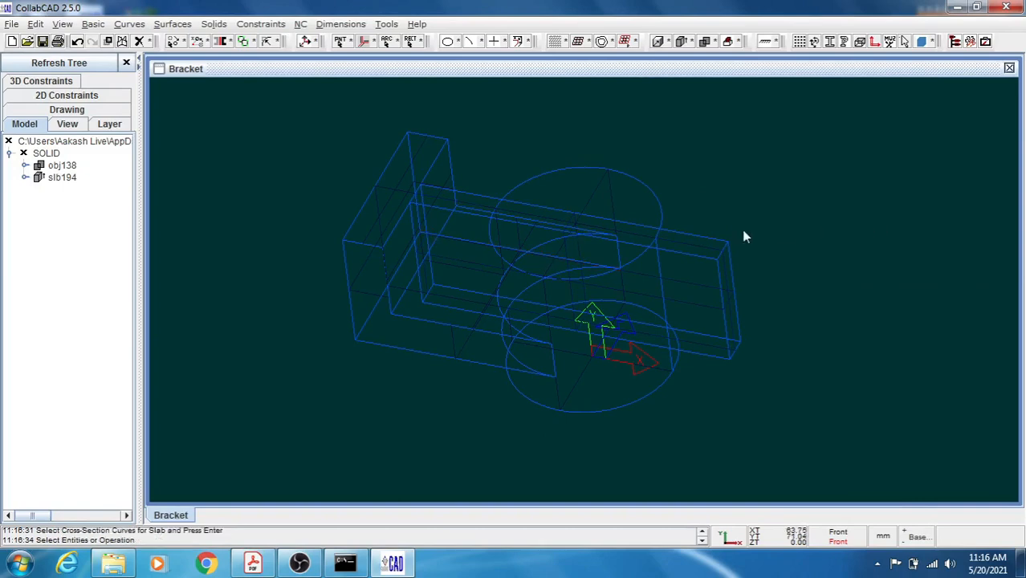
Step: Unite the rib slab with the arm-and-cylinder solid using Boolean Union, taking the arm and cylinder as the base
{"action": "mouse_move", "coordinate": [840, 238]}
{"action": "middle_mouse_down"}
{"action": "mouse_move", "coordinate": [824, 258]}
{"action": "mouse_move", "coordinate": [853, 233]}
{"action": "mouse_move", "coordinate": [848, 207]}
{"action": "mouse_move", "coordinate": [846, 222]}
{"action": "middle_mouse_up"}
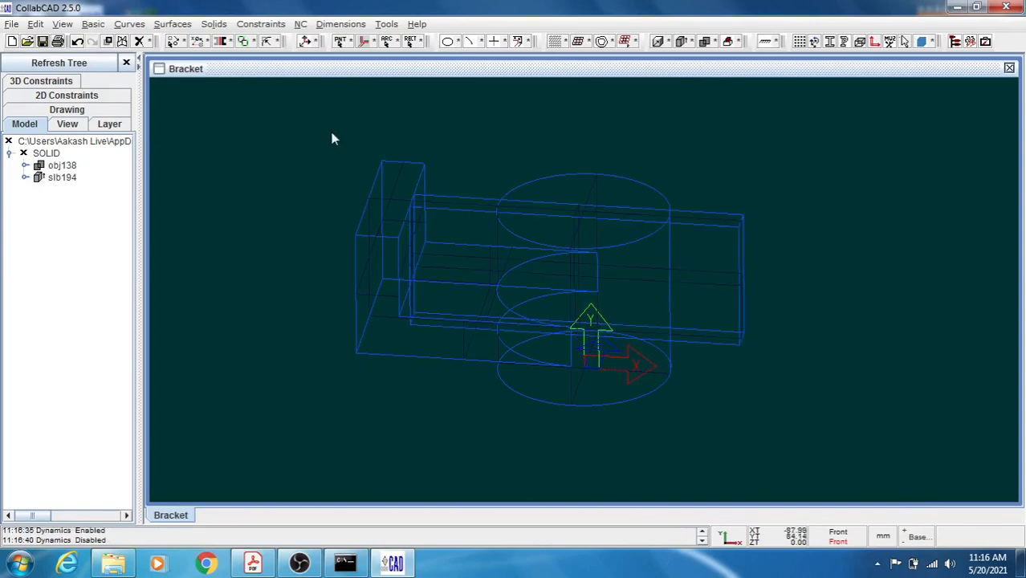
{"action": "left_click", "coordinate": [212, 25]}
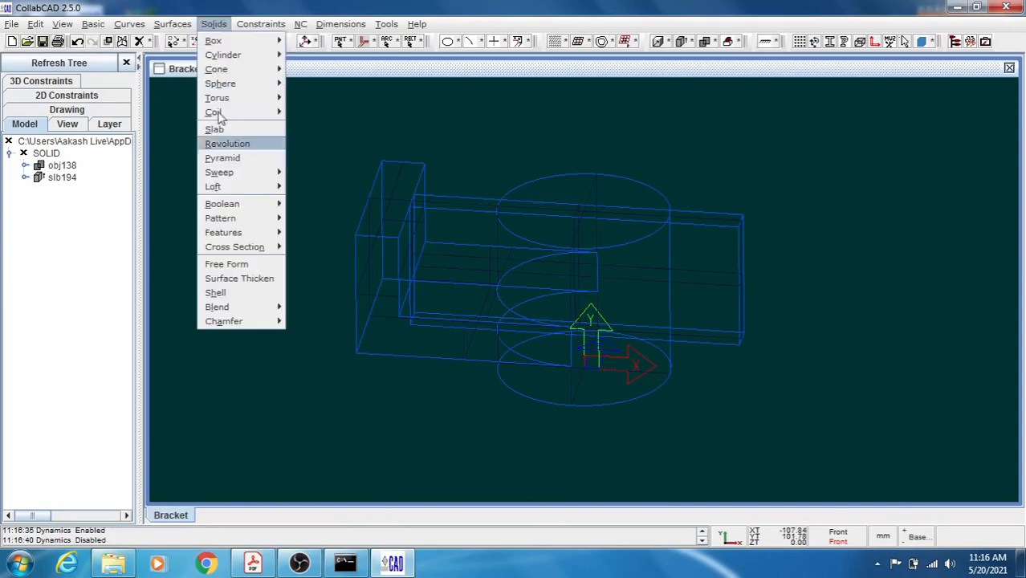
{"action": "mouse_move", "coordinate": [228, 205]}
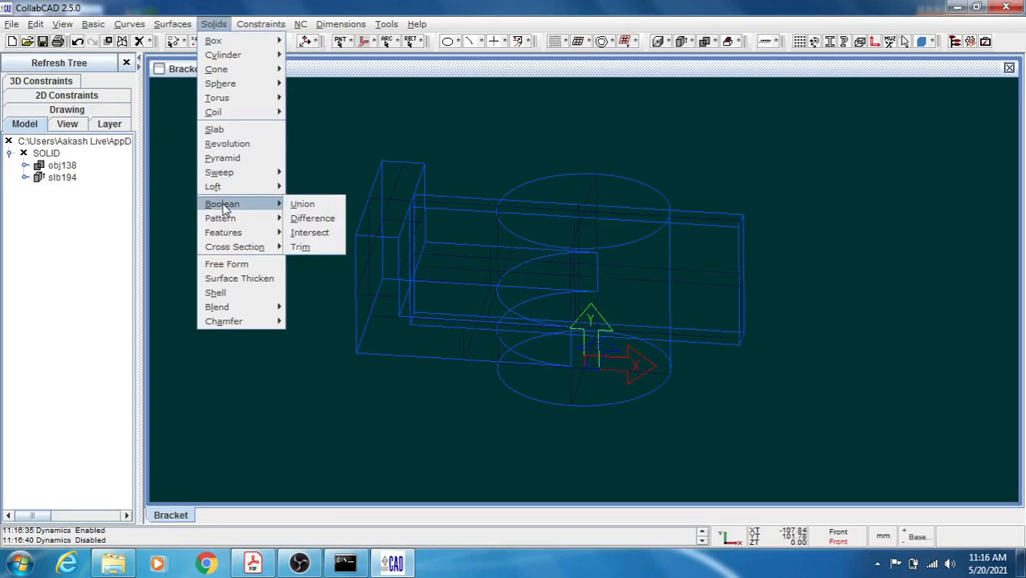
{"action": "left_click", "coordinate": [312, 204]}
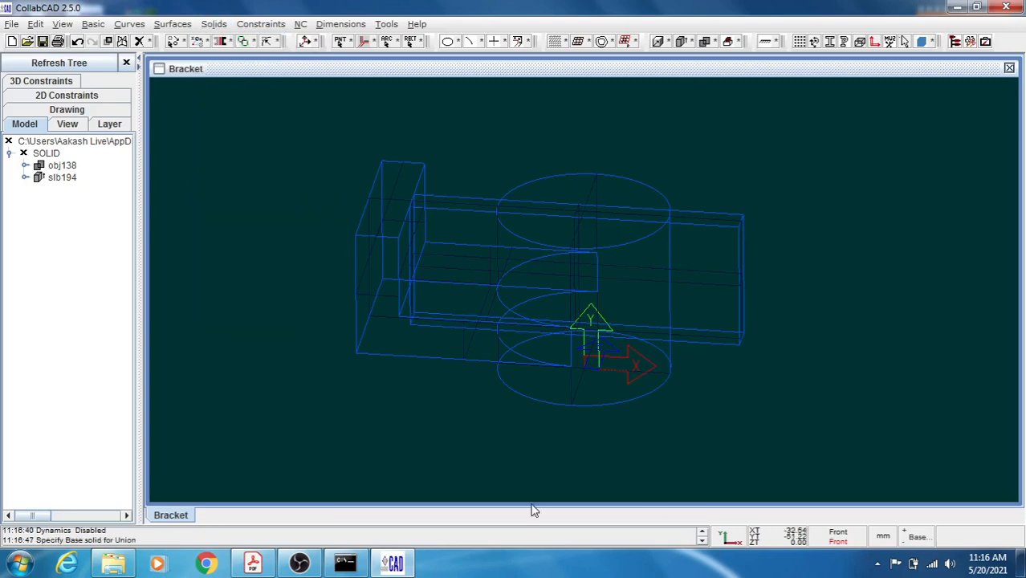
{"action": "left_click", "coordinate": [653, 391]}
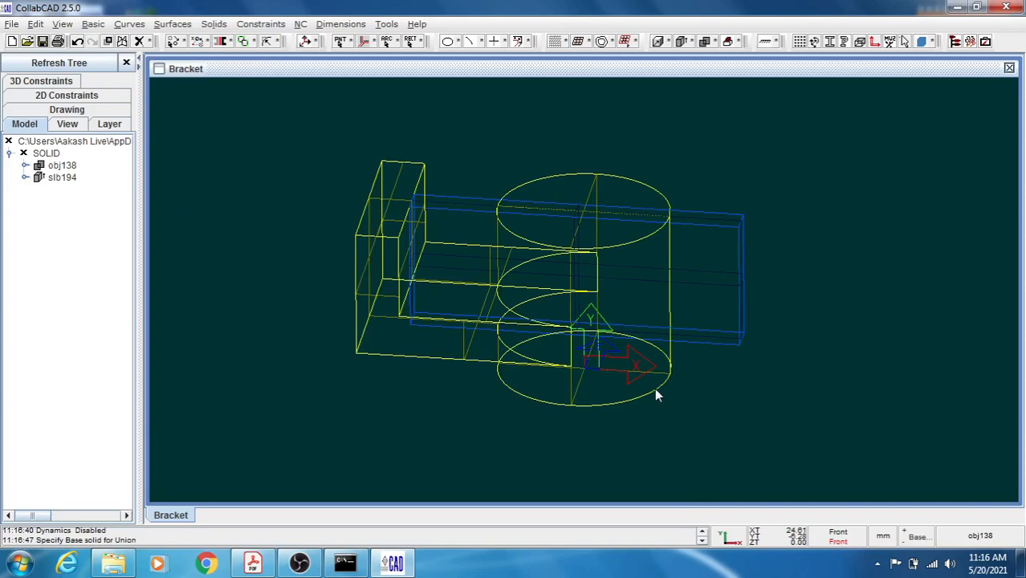
{"action": "left_click", "coordinate": [656, 390]}
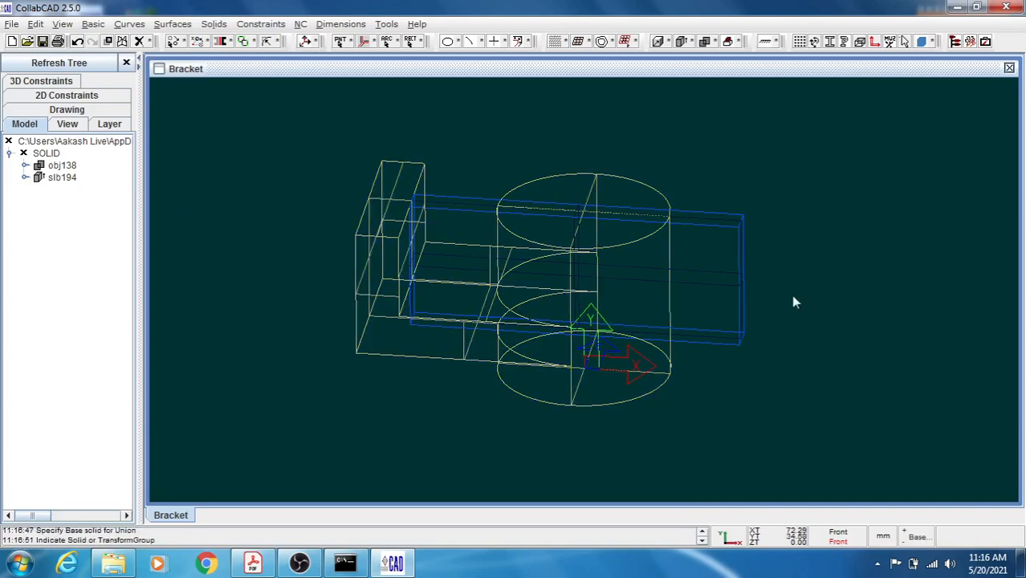
{"action": "left_click", "coordinate": [738, 252]}
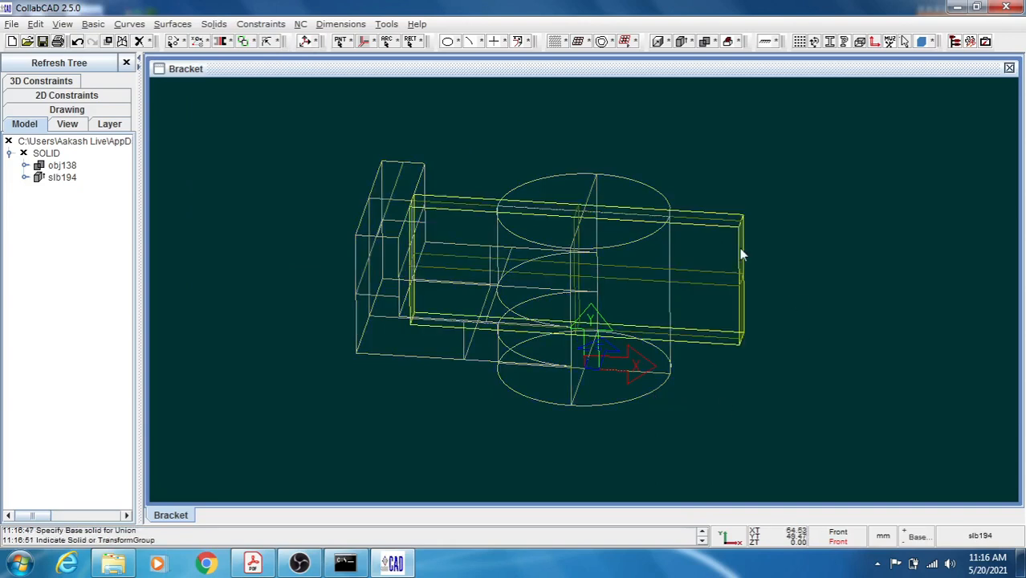
{"action": "right_click", "coordinate": [805, 242]}
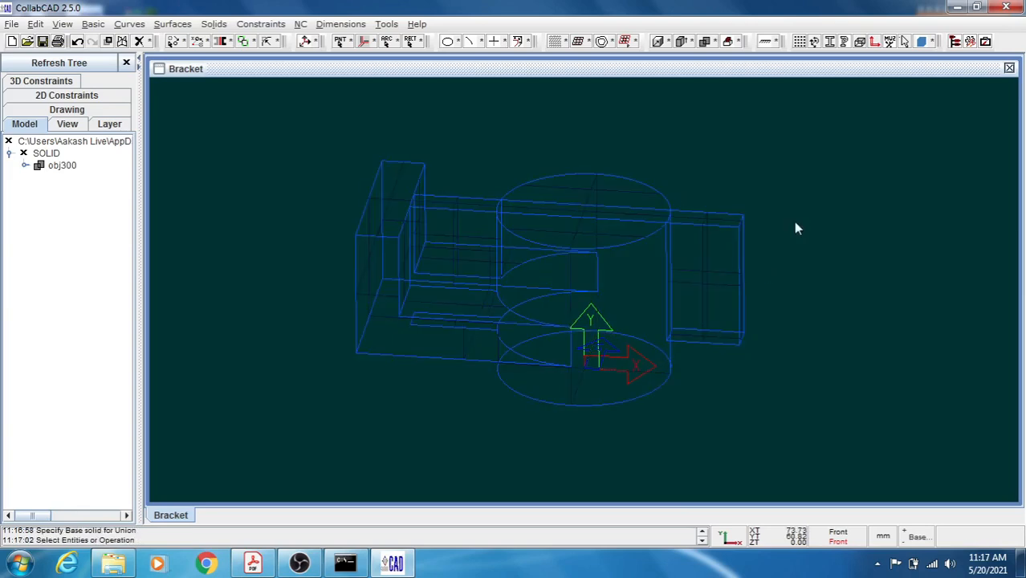
{"action": "mouse_move", "coordinate": [794, 221]}
{"action": "middle_mouse_down"}
{"action": "mouse_move", "coordinate": [807, 242]}
{"action": "mouse_move", "coordinate": [778, 231]}
{"action": "mouse_move", "coordinate": [757, 249]}
{"action": "mouse_move", "coordinate": [800, 239]}
{"action": "mouse_move", "coordinate": [782, 226]}
{"action": "mouse_move", "coordinate": [801, 232]}
{"action": "middle_mouse_up"}
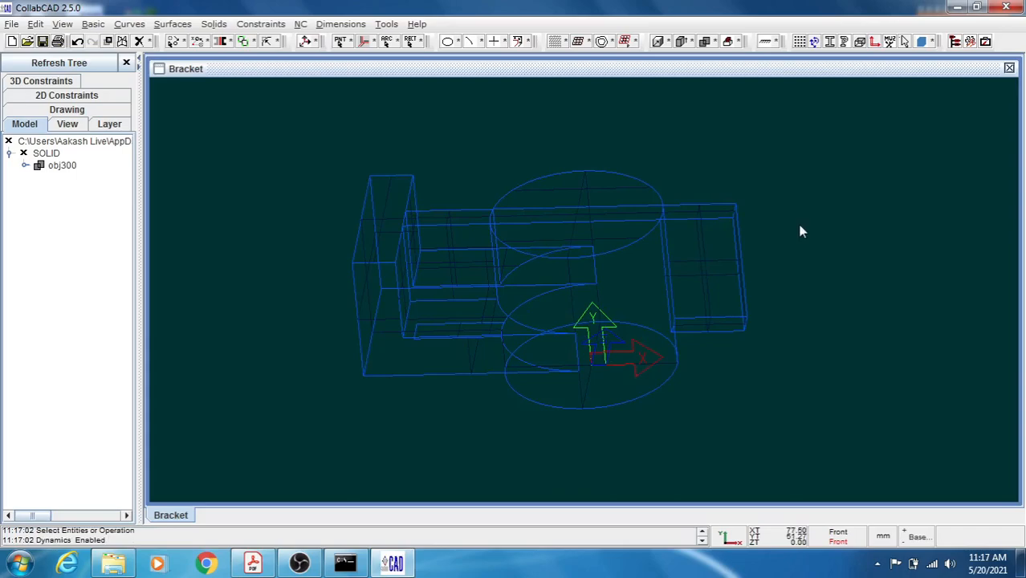
Step: Check the lower lug's dimensions in the PDF drawing and switch the bracket model to the Top view
{"action": "left_click", "coordinate": [256, 562]}
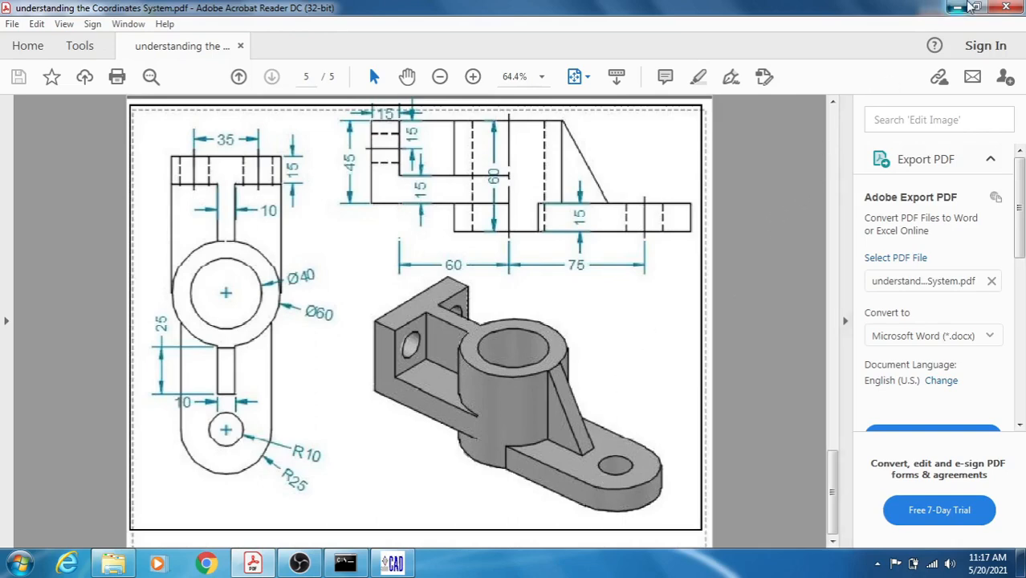
{"action": "left_click", "coordinate": [966, 7]}
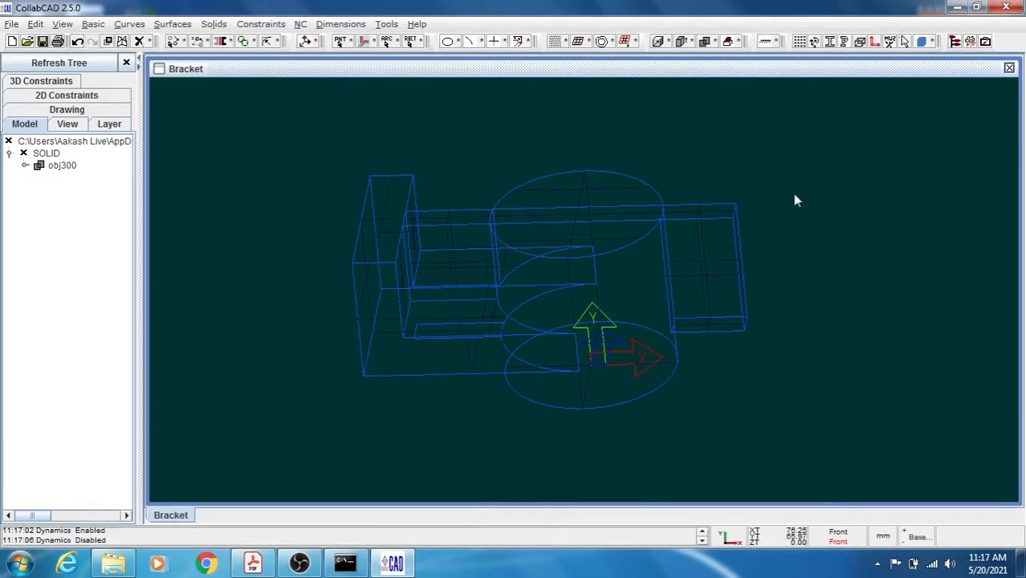
{"action": "key", "text": "F5"}
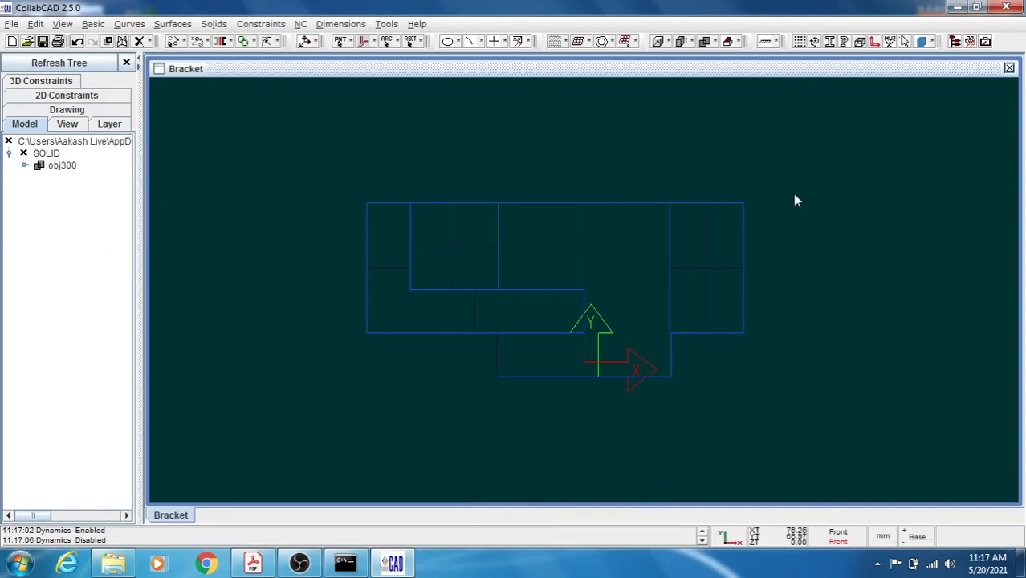
{"action": "key", "text": "F6"}
{"action": "key", "text": "Up"}
{"action": "key", "text": "Up"}
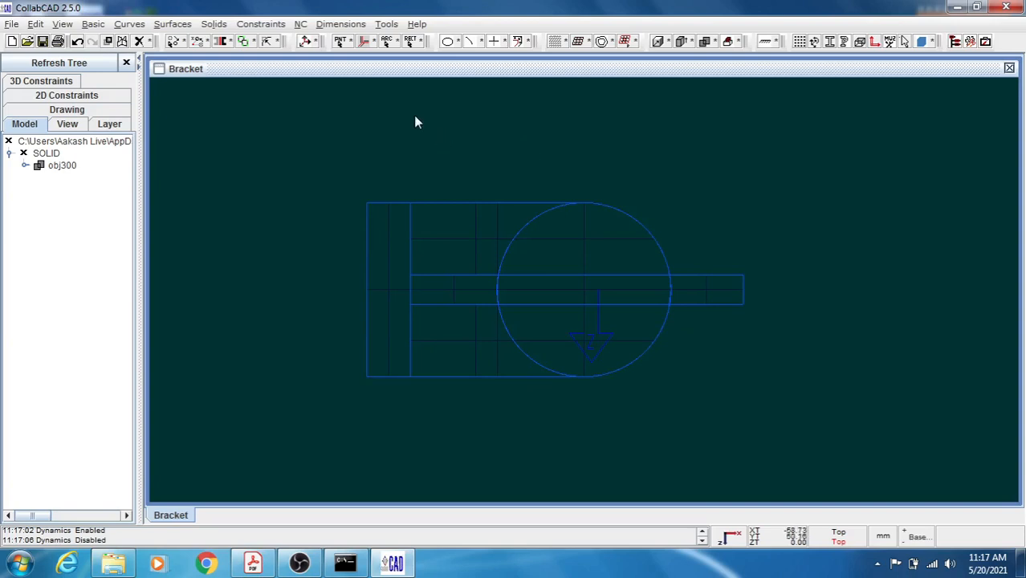
Step: Start a circle for the lug's rounded end with its centre at XT 75, YT 0, ZT 0, consulting the PDF drawing
{"action": "left_click", "coordinate": [389, 42]}
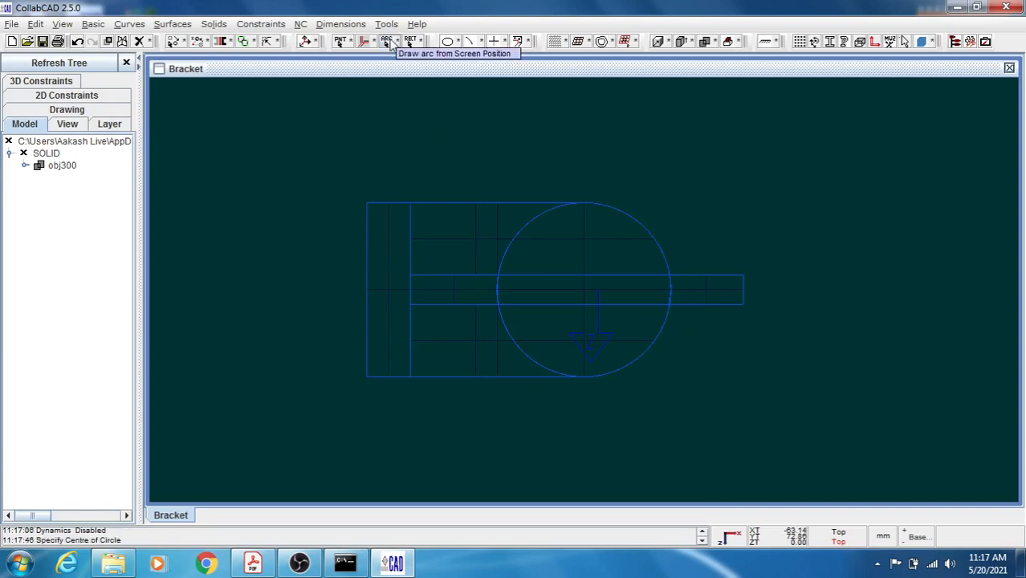
{"action": "right_click", "coordinate": [257, 163]}
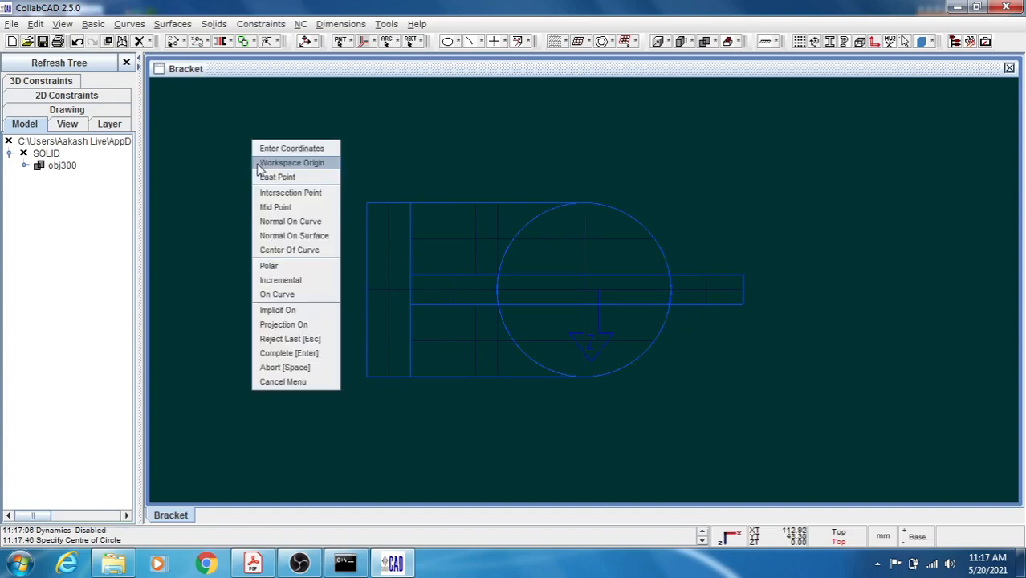
{"action": "left_click", "coordinate": [325, 150]}
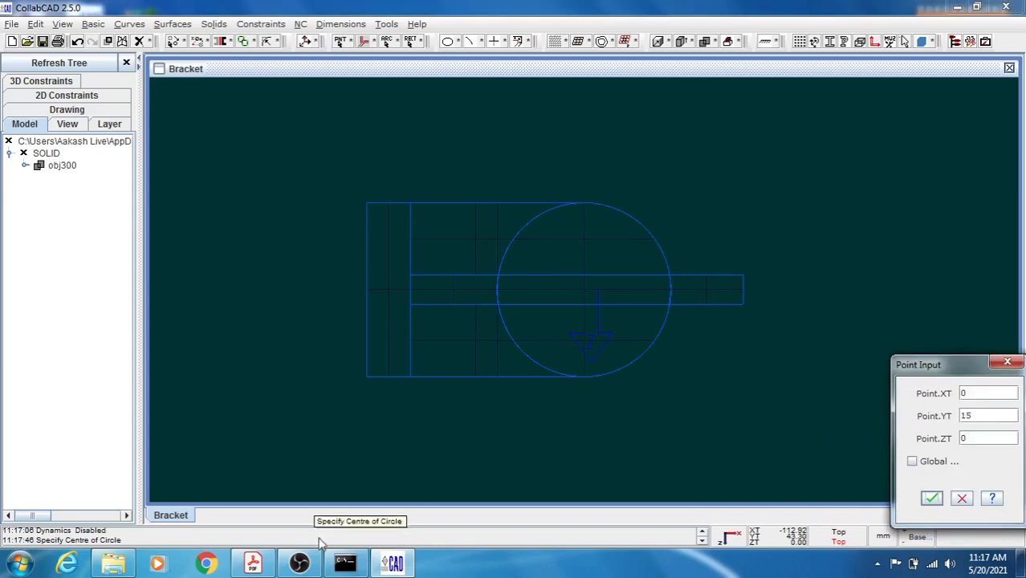
{"action": "left_click", "coordinate": [256, 566]}
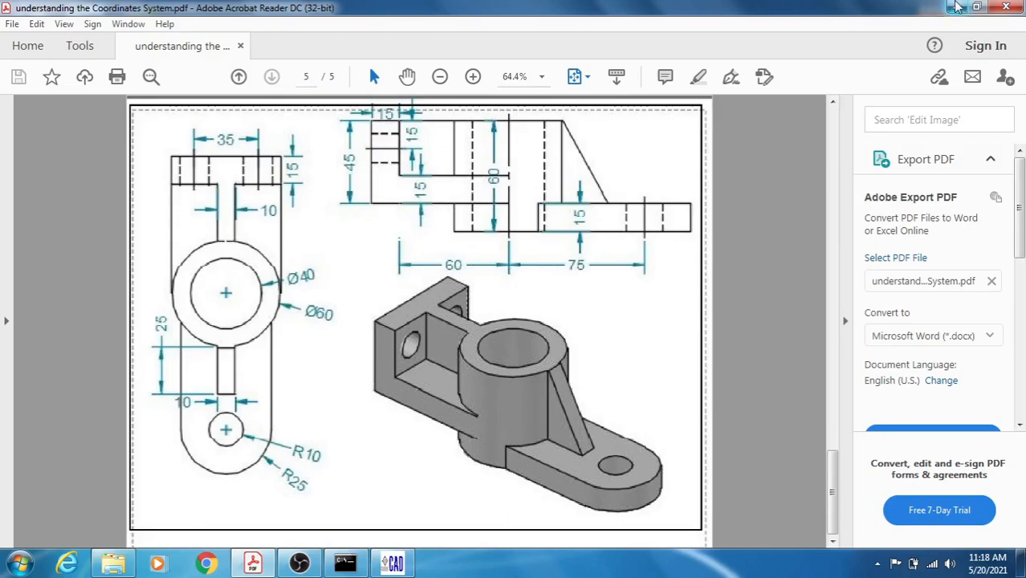
{"action": "left_click", "coordinate": [955, 7]}
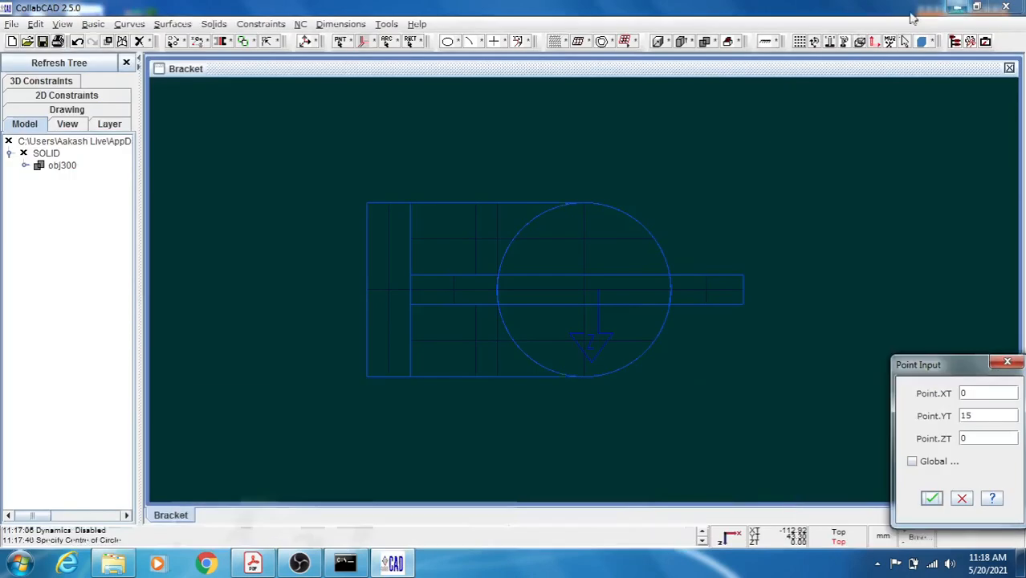
{"action": "left_click", "coordinate": [972, 393]}
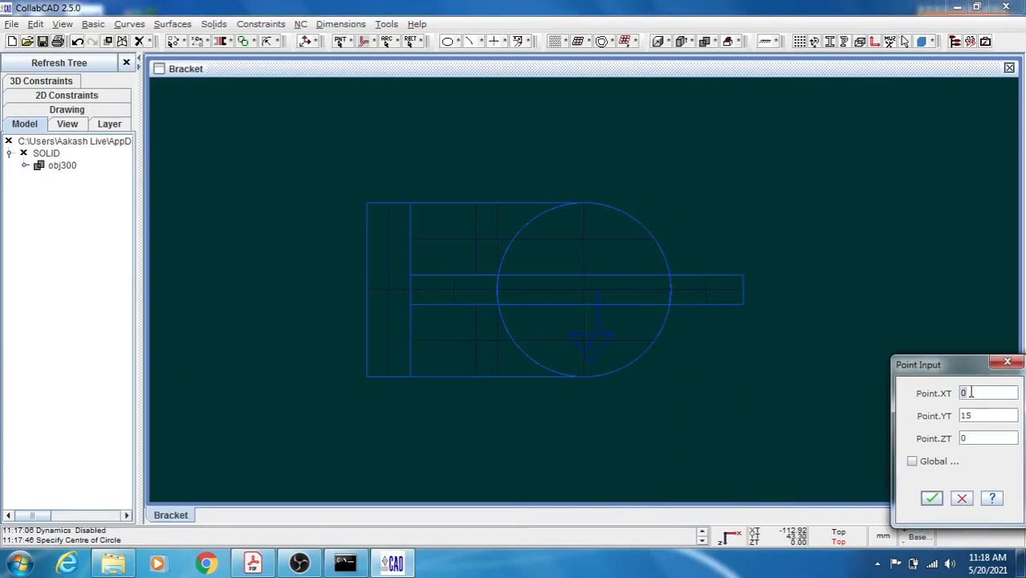
{"action": "key", "text": "Tab"}
{"action": "type", "text": "0"}
{"action": "left_click", "coordinate": [931, 498]}
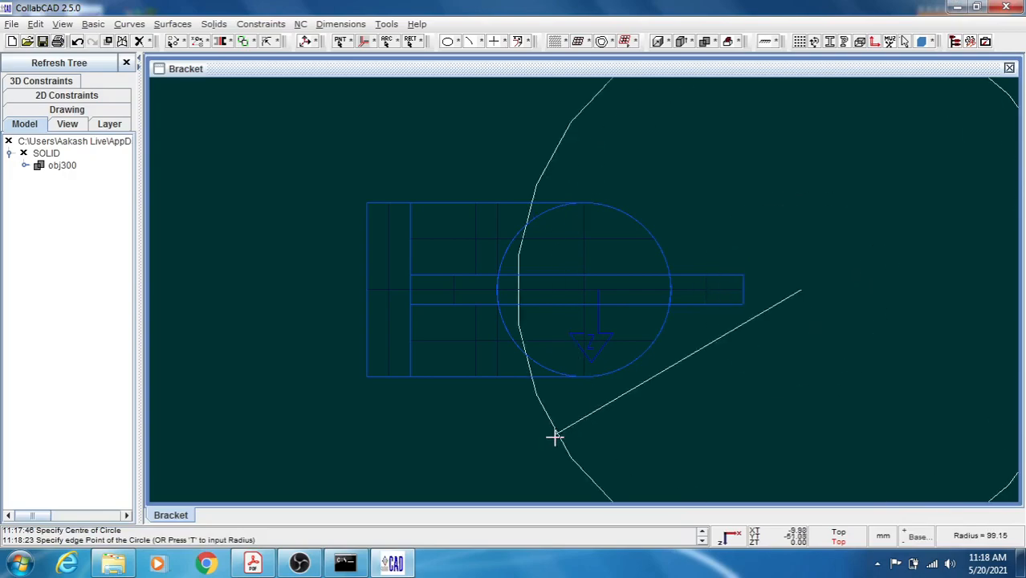
Step: Check the lug's end radius in the PDF drawing and complete the circle with a radius of 25
{"action": "left_click", "coordinate": [252, 564]}
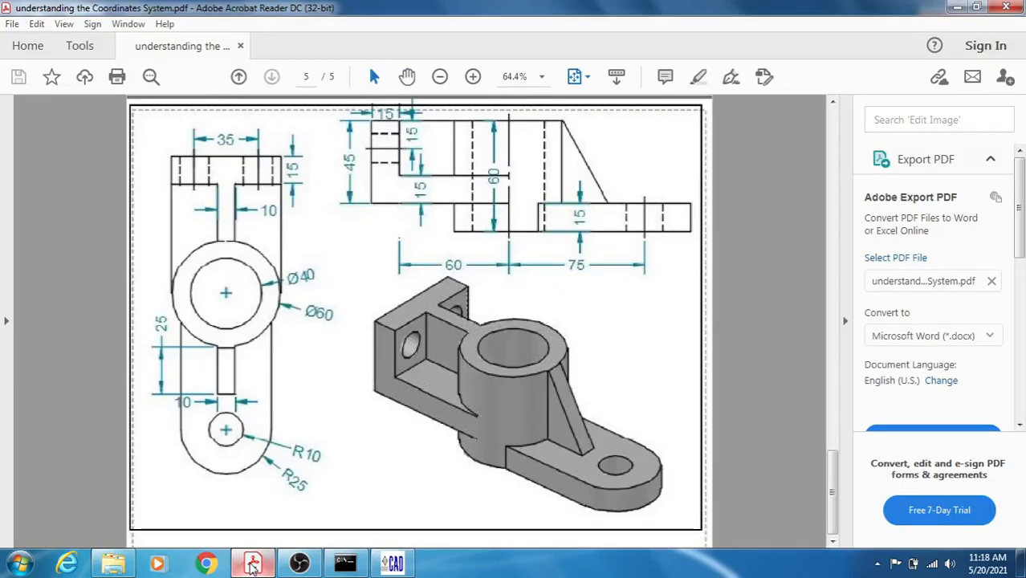
{"action": "left_click", "coordinate": [252, 565]}
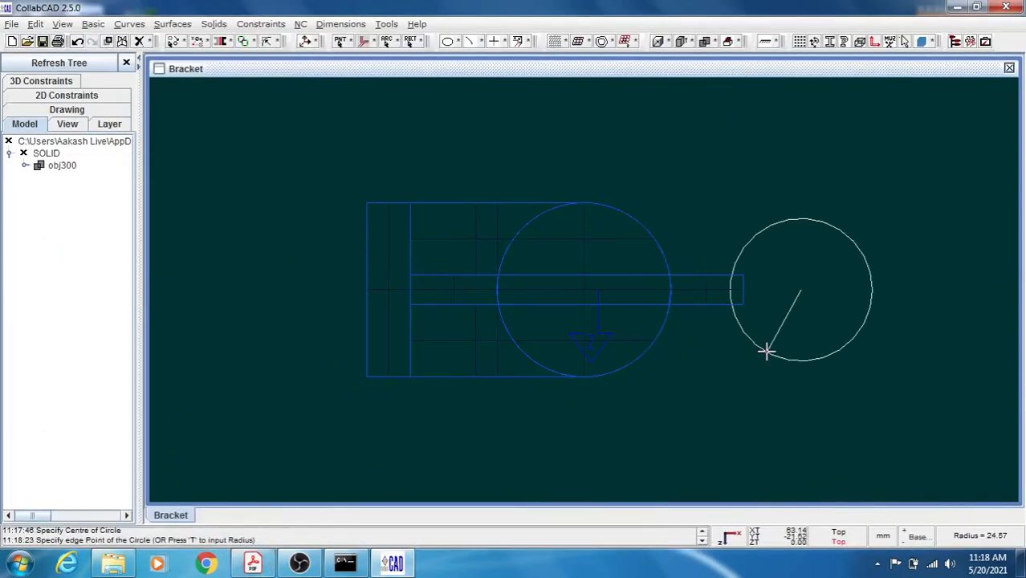
{"action": "left_click", "coordinate": [766, 351]}
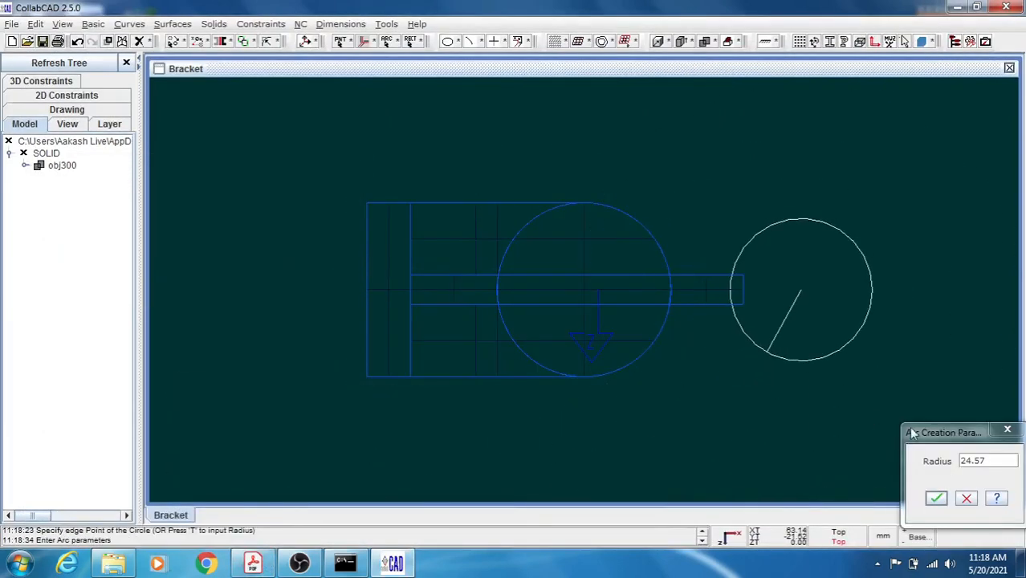
{"action": "left_click", "coordinate": [995, 460]}
{"action": "type", "text": "25"}
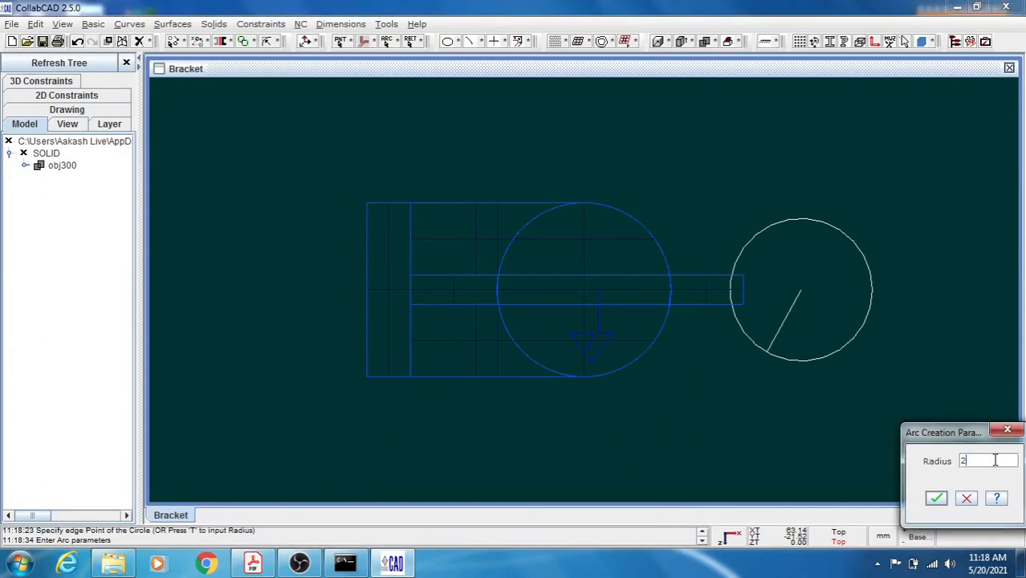
{"action": "left_click", "coordinate": [935, 499]}
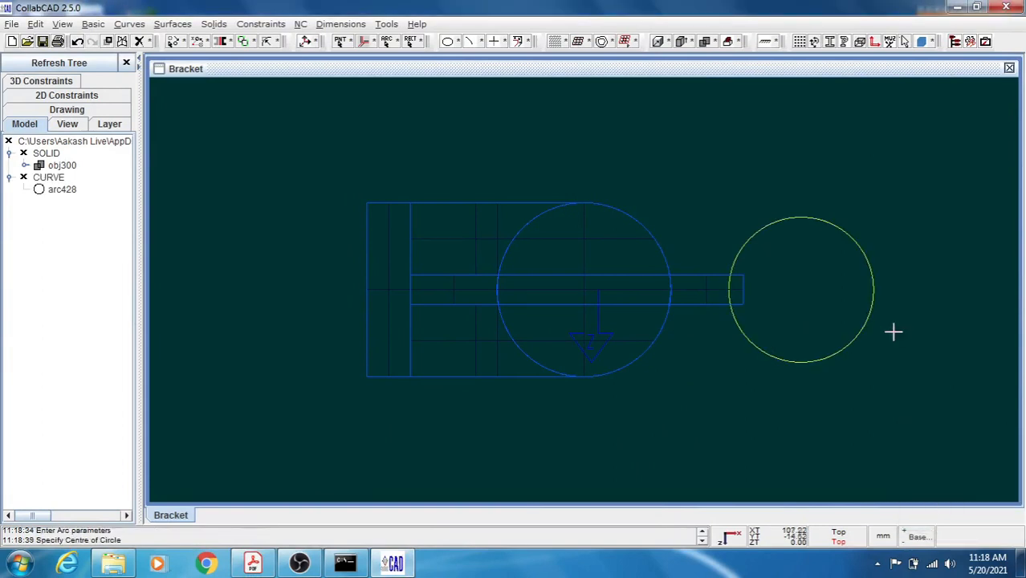
{"action": "key", "text": "Escape"}
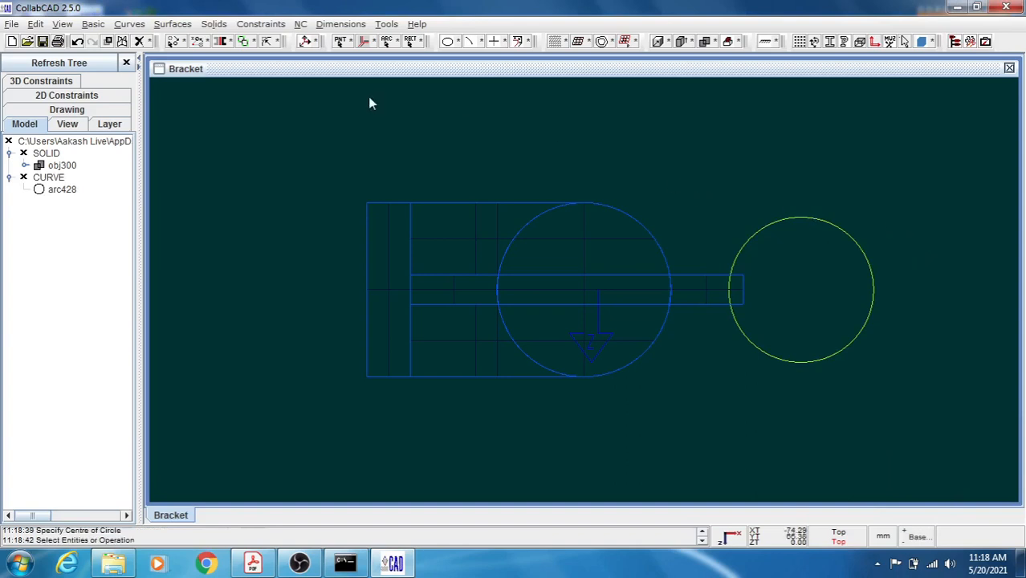
Step: Draw a 75 mm horizontal line from the lug circle's upper quadrant point towards the cylinder, with implicit selection enabled
{"action": "left_click", "coordinate": [364, 41]}
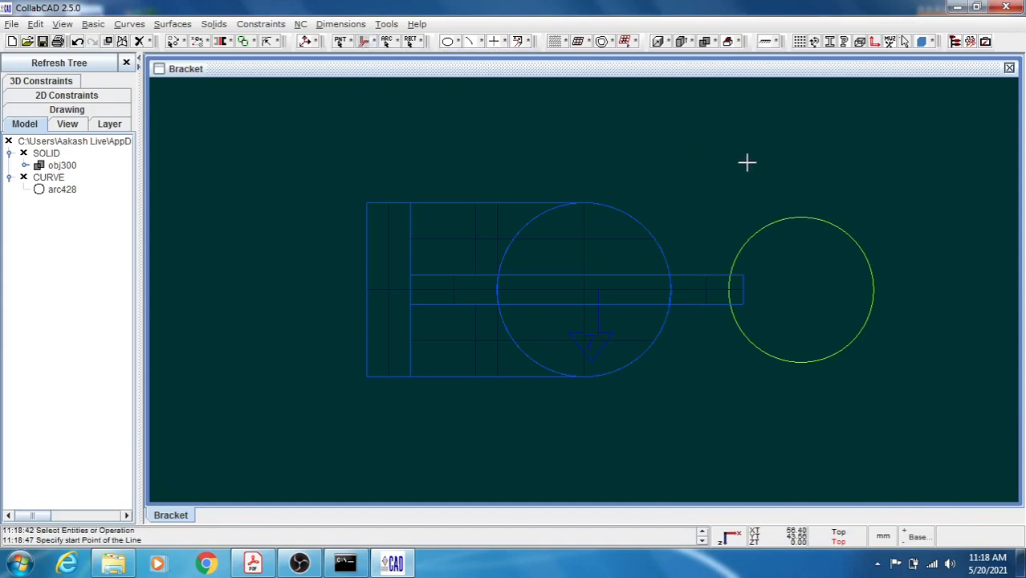
{"action": "key", "text": "Escape"}
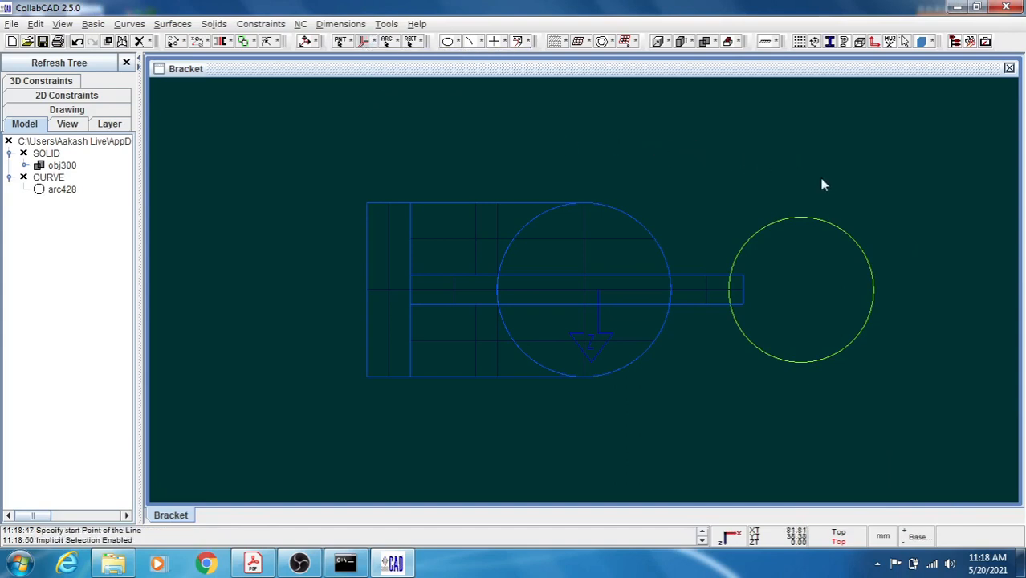
{"action": "left_click", "coordinate": [805, 217]}
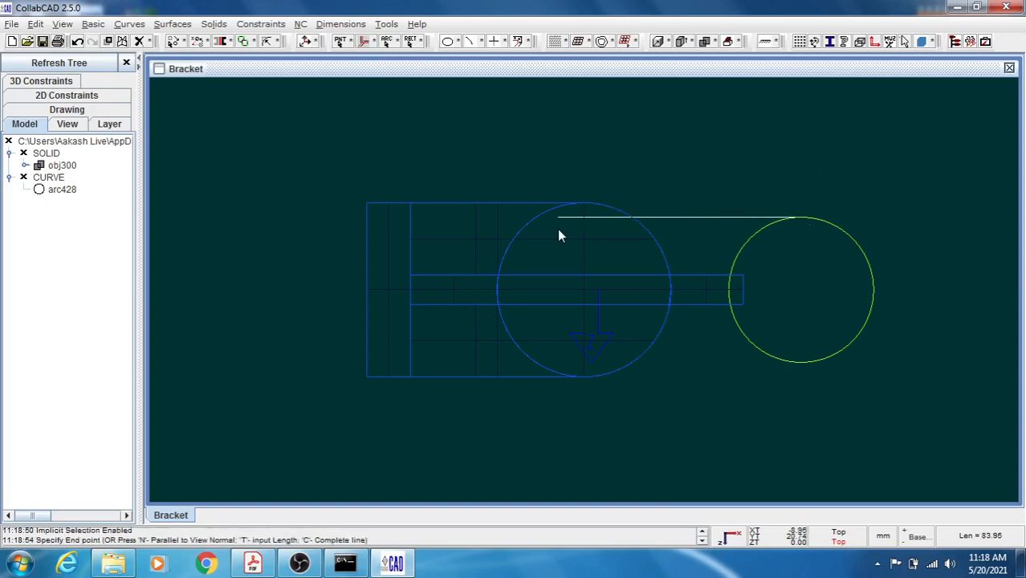
{"action": "key", "text": "t"}
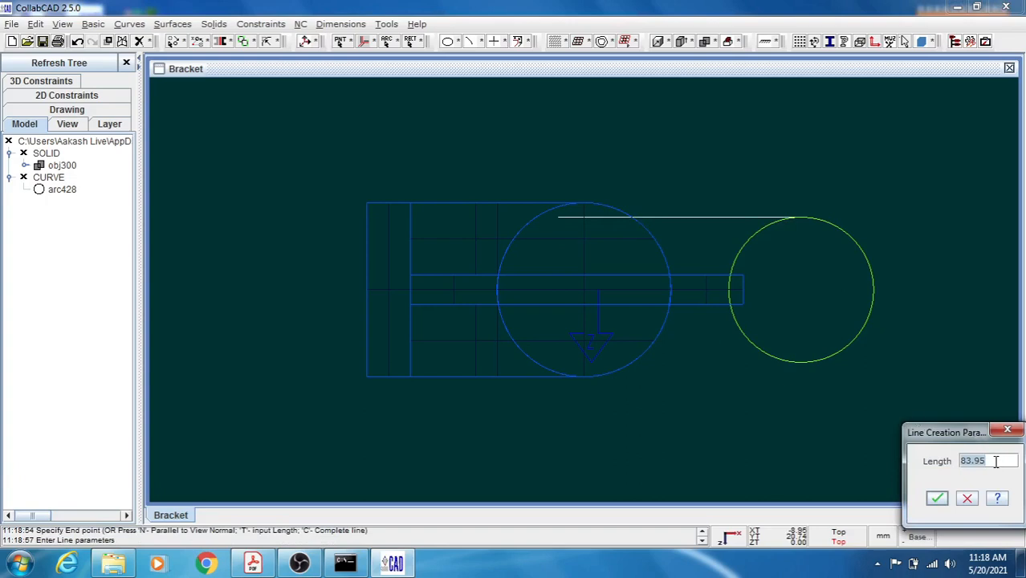
{"action": "type", "text": "75"}
{"action": "left_click", "coordinate": [937, 498]}
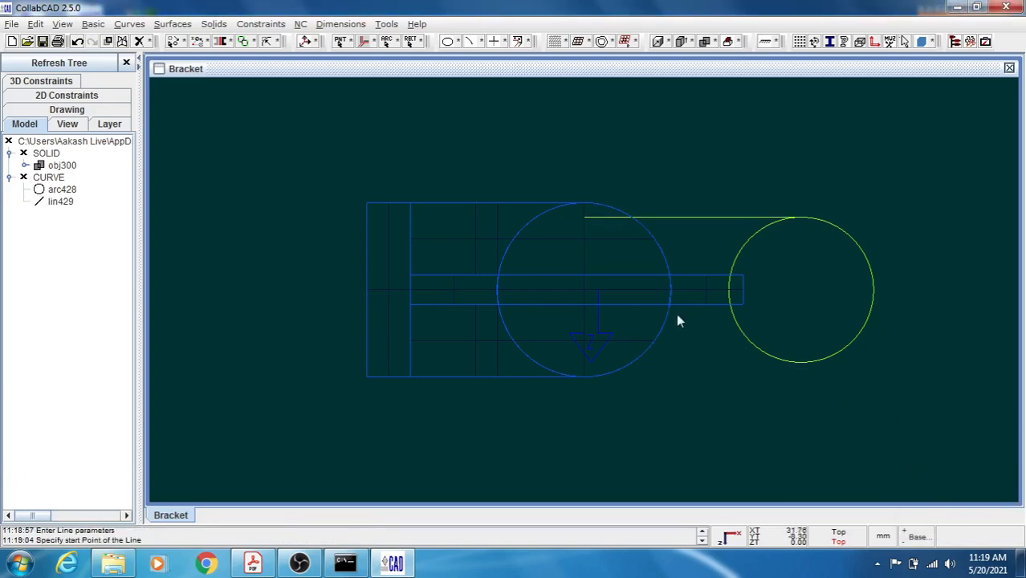
Step: Draw a 75 mm horizontal line from the lug circle's lower quadrant point towards the cylinder
{"action": "left_click", "coordinate": [801, 362]}
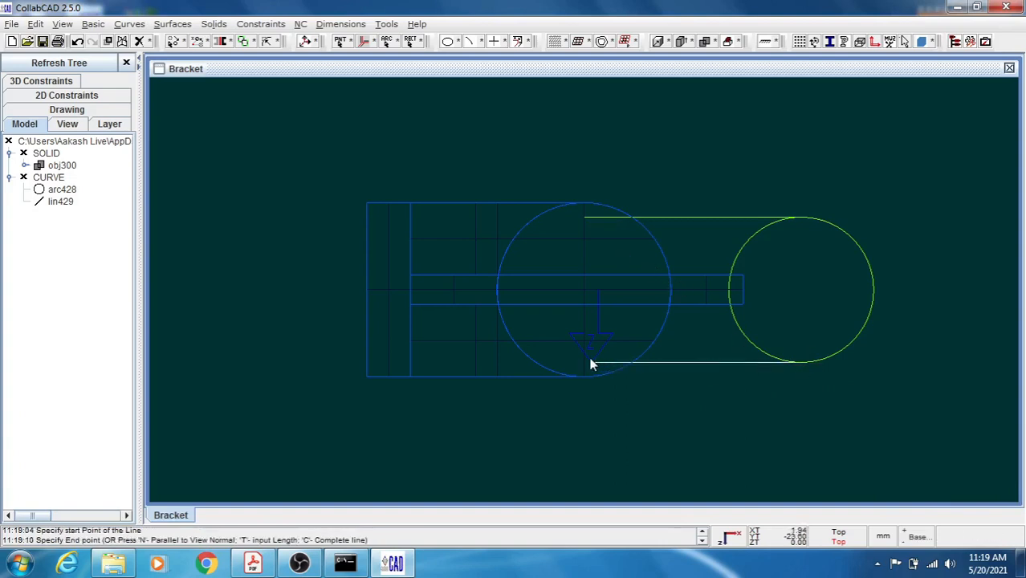
{"action": "key", "text": "t"}
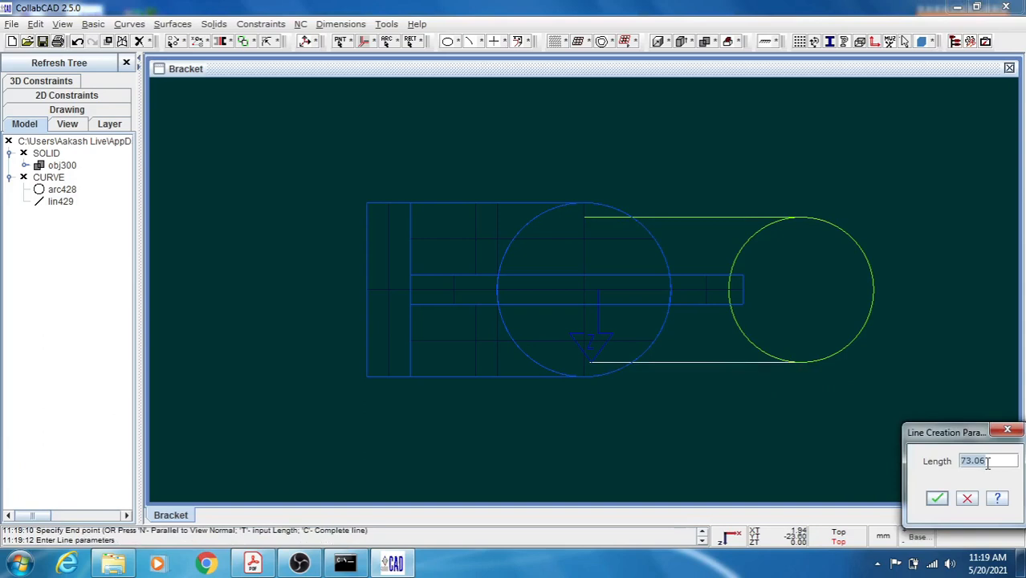
{"action": "type", "text": "75"}
{"action": "left_click", "coordinate": [936, 498]}
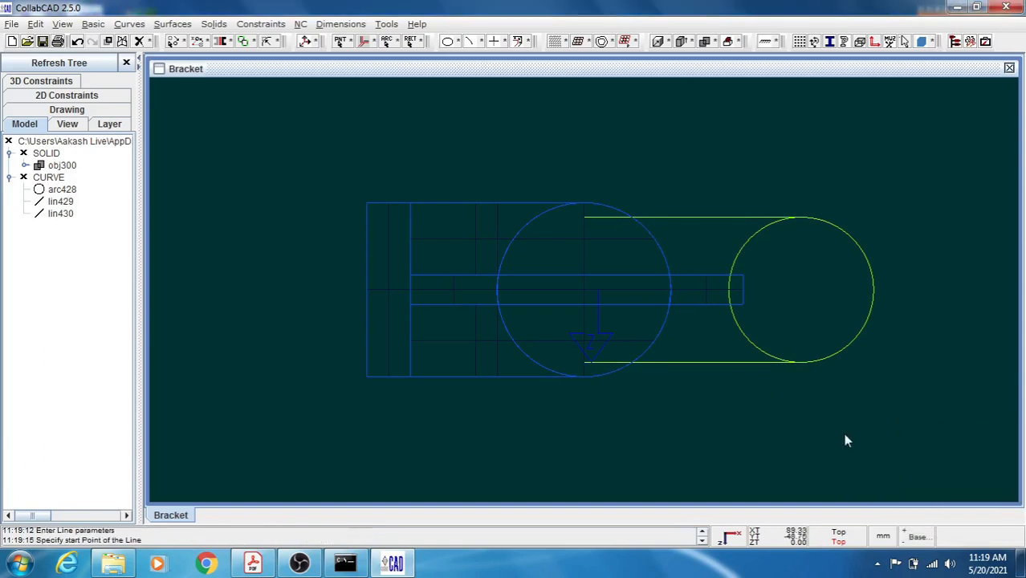
{"action": "key", "text": "d"}
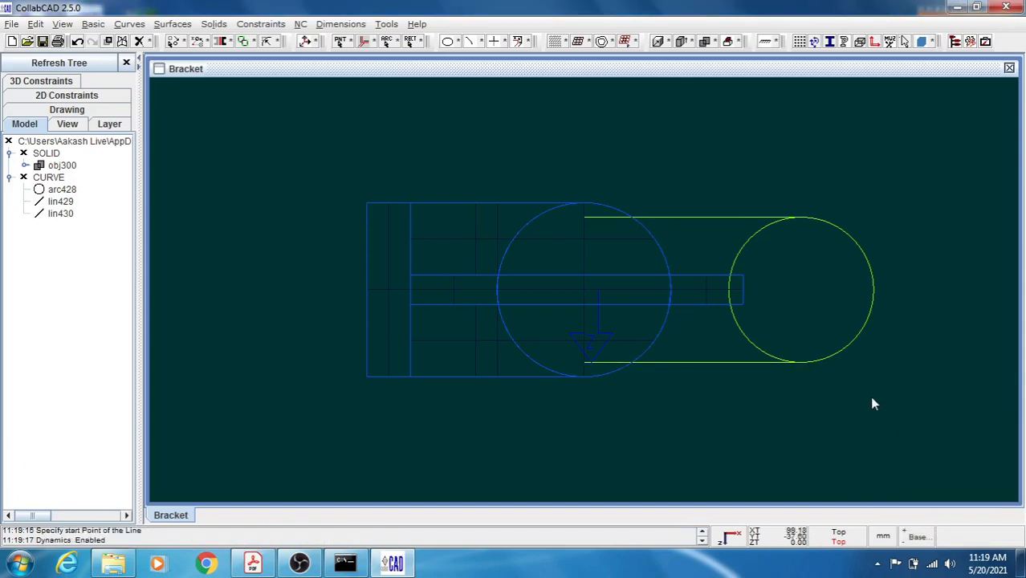
Step: Close the open side of the lug profile with a line joining the free ends of the two horizontal lines
{"action": "mouse_move", "coordinate": [873, 398]}
{"action": "left_mouse_down"}
{"action": "mouse_move", "coordinate": [873, 408]}
{"action": "mouse_move", "coordinate": [871, 397]}
{"action": "mouse_move", "coordinate": [883, 398]}
{"action": "left_mouse_up"}
{"action": "key", "text": "d"}
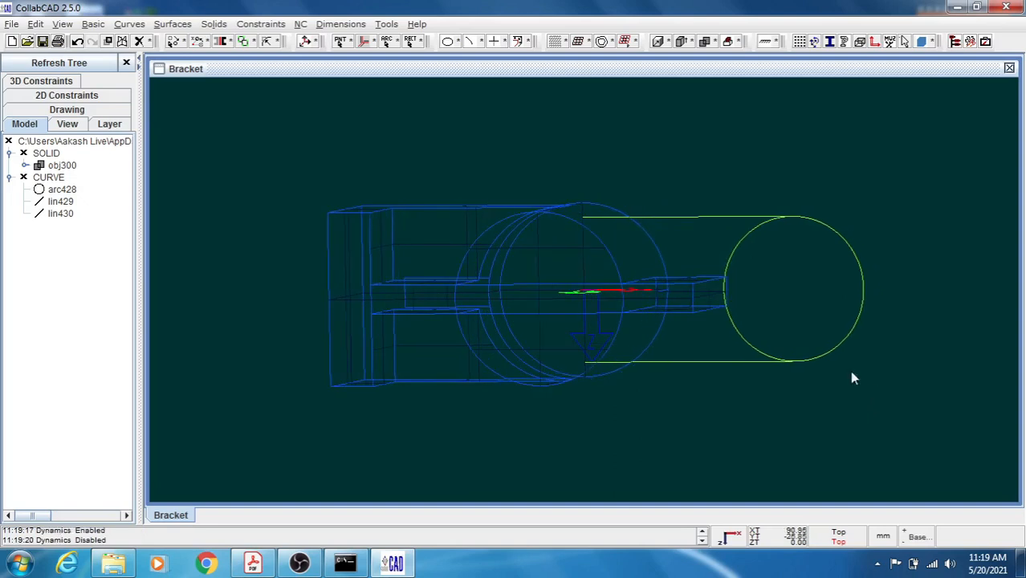
{"action": "left_click", "coordinate": [586, 217]}
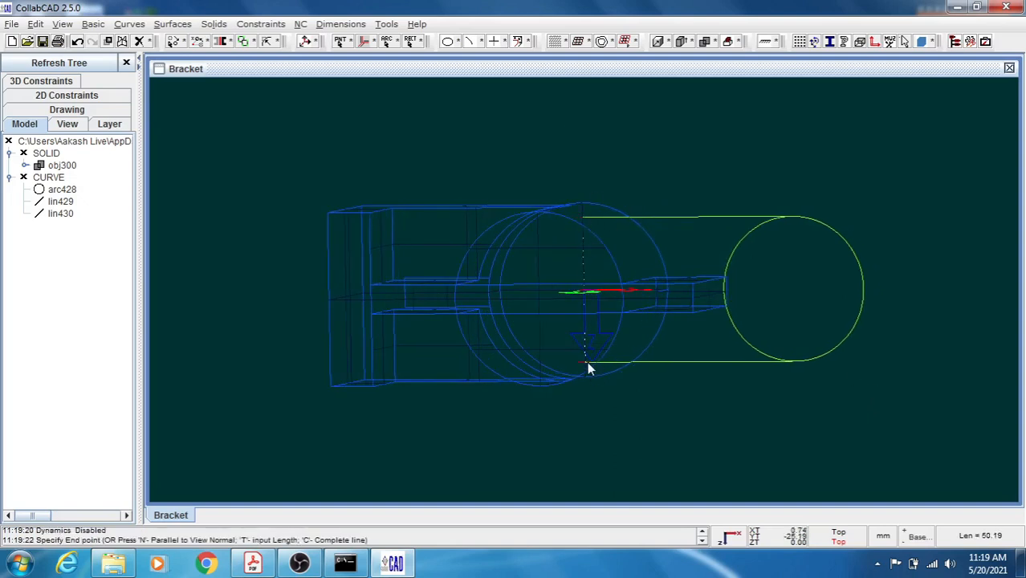
{"action": "left_click", "coordinate": [589, 368]}
{"action": "key", "text": "Escape"}
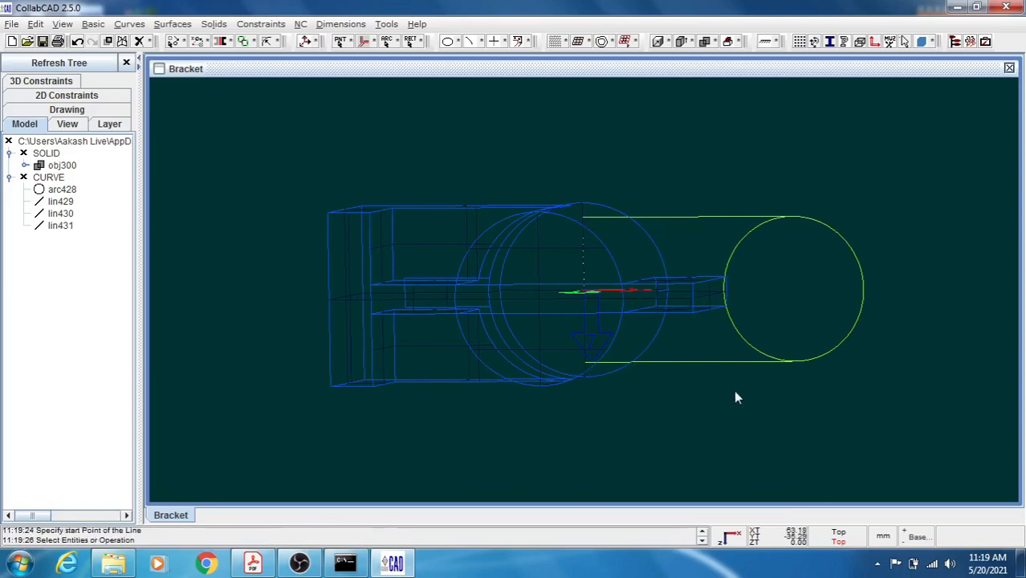
Step: Split the lug's profile curves with Split - Auto and remove the circle's inner half, leaving the rounded outer end
{"action": "key", "text": "d"}
{"action": "mouse_move", "coordinate": [914, 327]}
{"action": "left_mouse_down"}
{"action": "mouse_move", "coordinate": [941, 339]}
{"action": "mouse_move", "coordinate": [913, 345]}
{"action": "left_mouse_up"}
{"action": "key", "text": "Escape"}
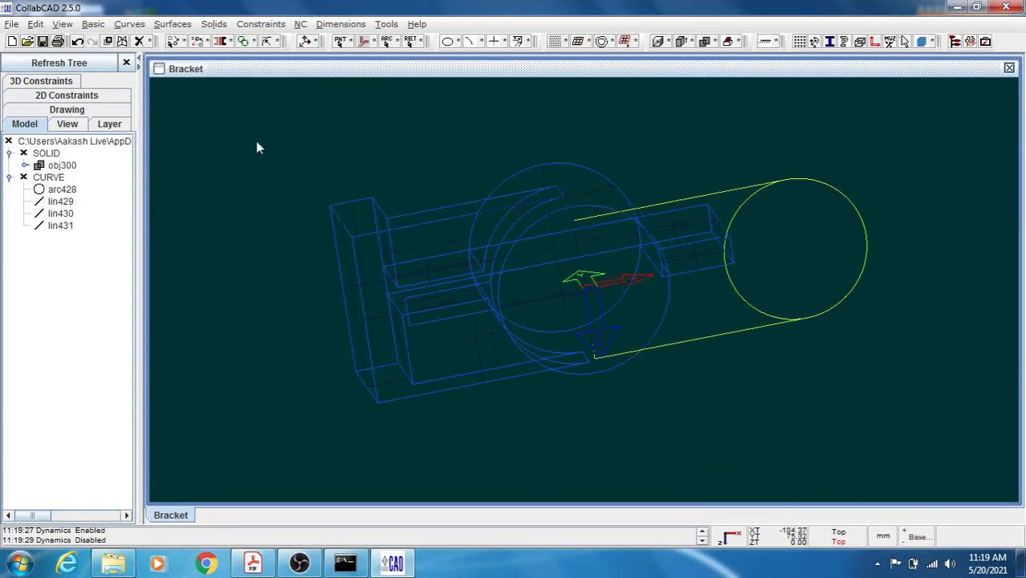
{"action": "left_click", "coordinate": [130, 24]}
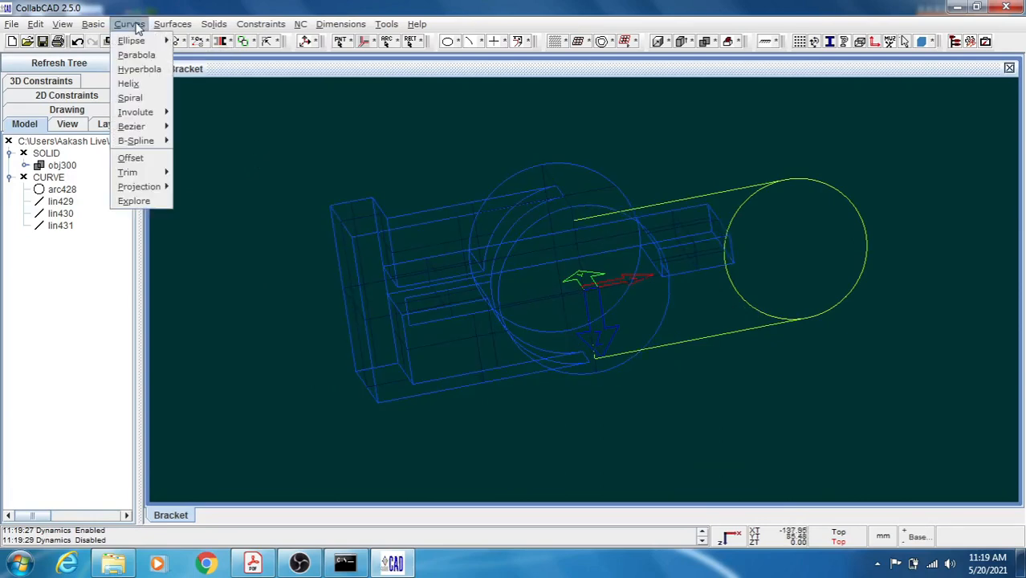
{"action": "mouse_move", "coordinate": [129, 171]}
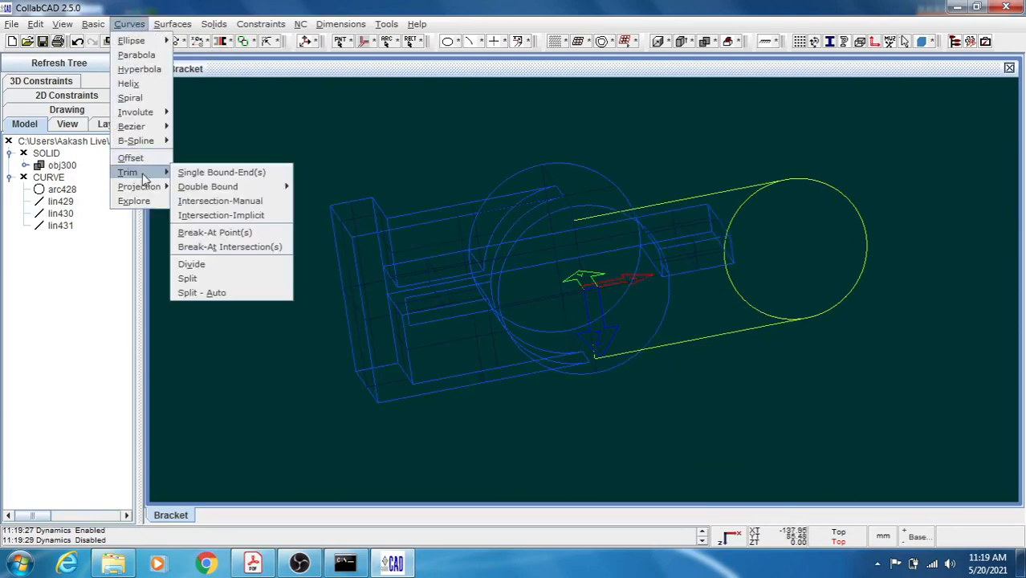
{"action": "left_click", "coordinate": [235, 293]}
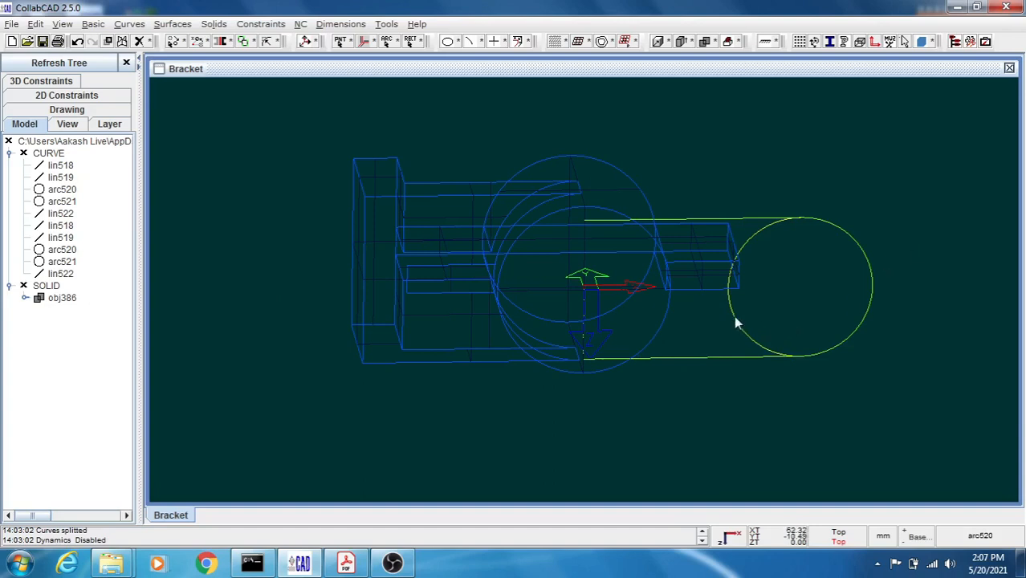
{"action": "left_click", "coordinate": [797, 290]}
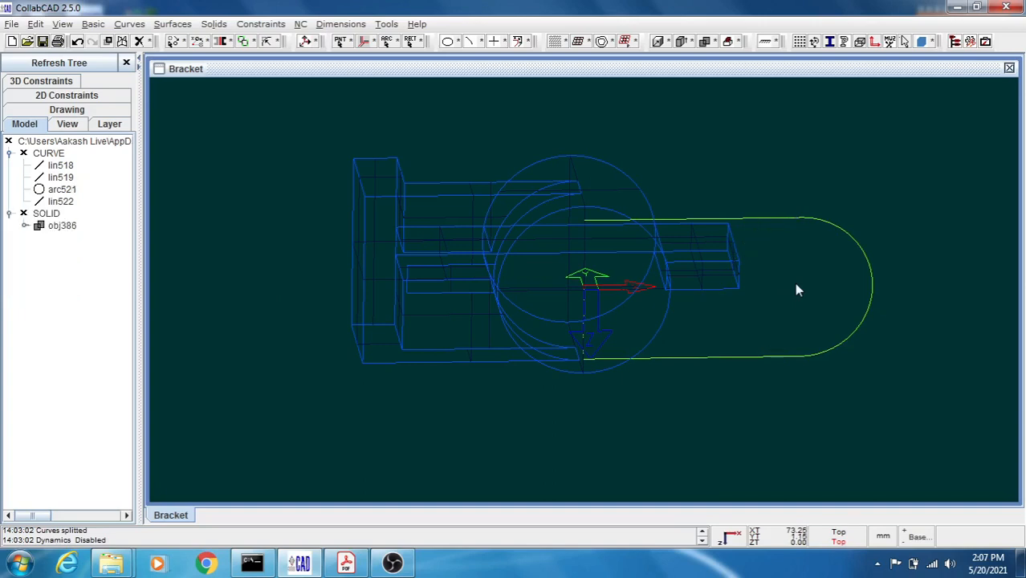
{"action": "key", "text": "Escape"}
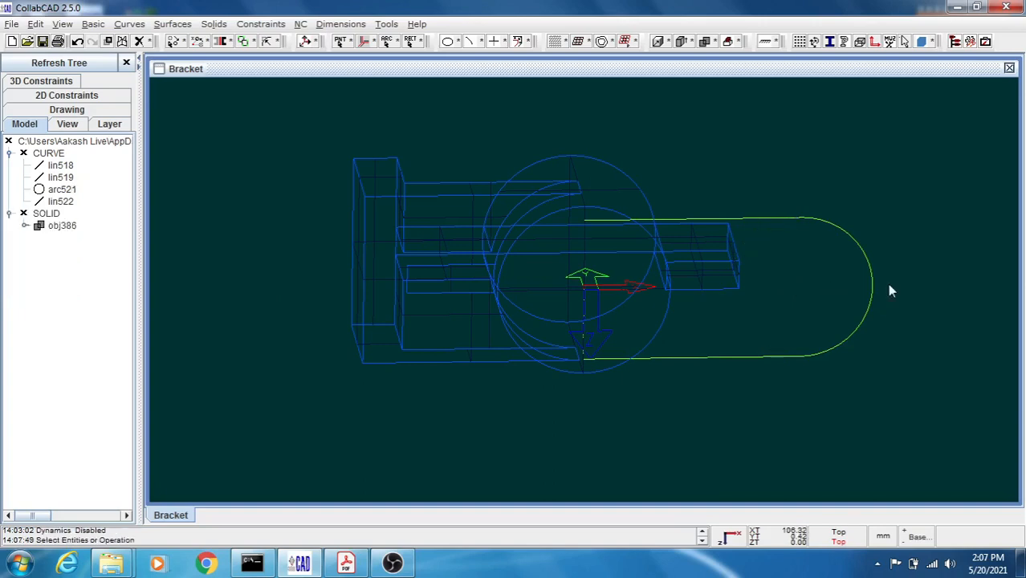
Step: Start a solid slab using chain selection of the closed lug profile as its cross-section
{"action": "key", "text": "ctrl+d"}
{"action": "left_click_drag", "start_coordinate": [914, 264], "coordinate": [907, 298]}
{"action": "key", "text": "ctrl+d"}
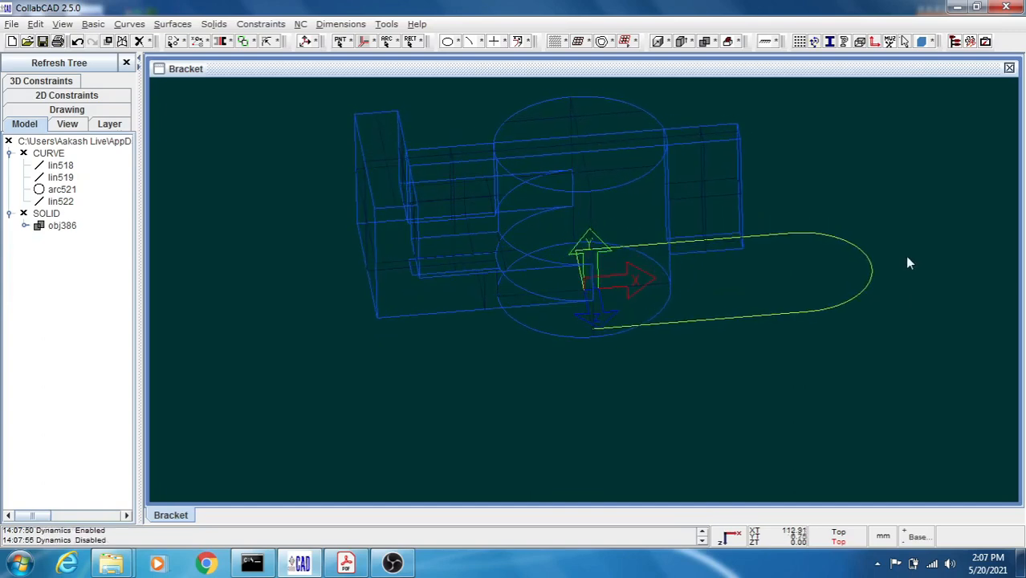
{"action": "left_click", "coordinate": [681, 42]}
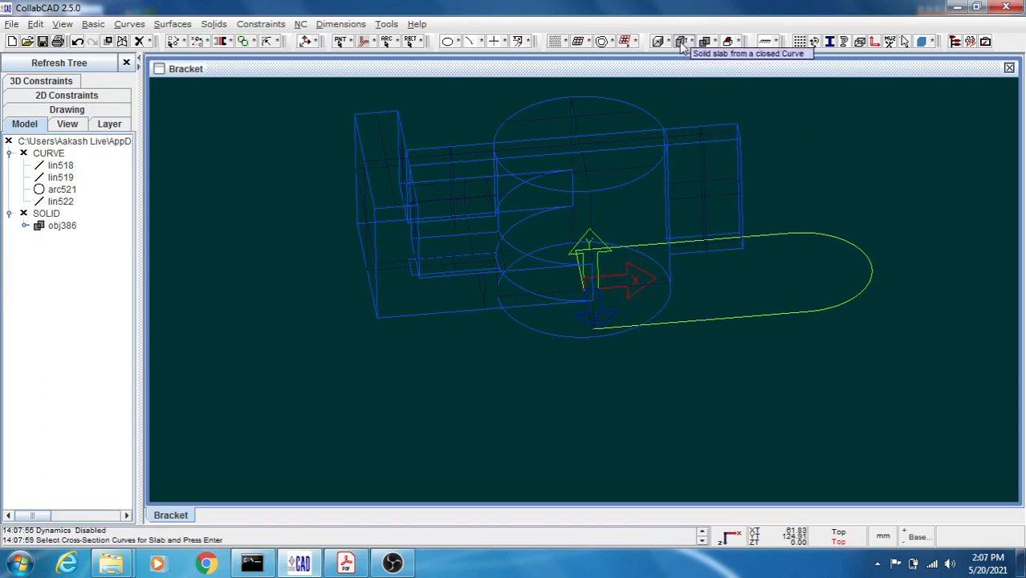
{"action": "right_click", "coordinate": [898, 180]}
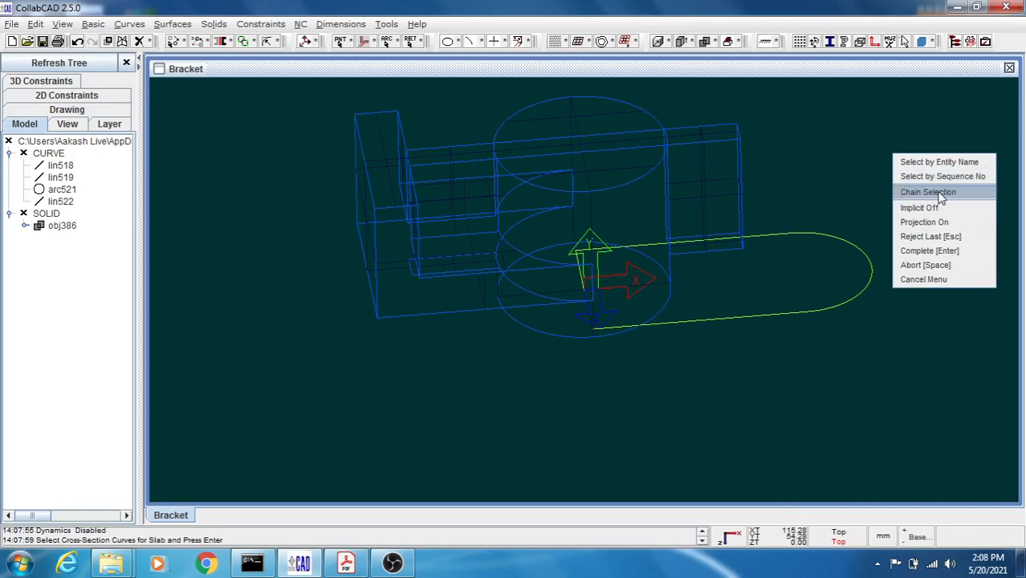
{"action": "left_click", "coordinate": [931, 193]}
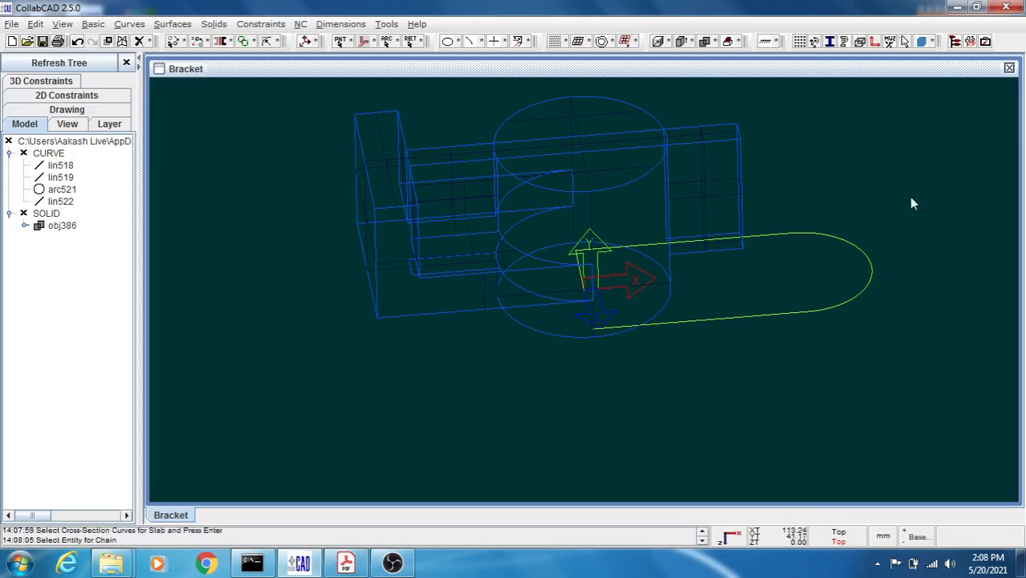
{"action": "left_click", "coordinate": [836, 235]}
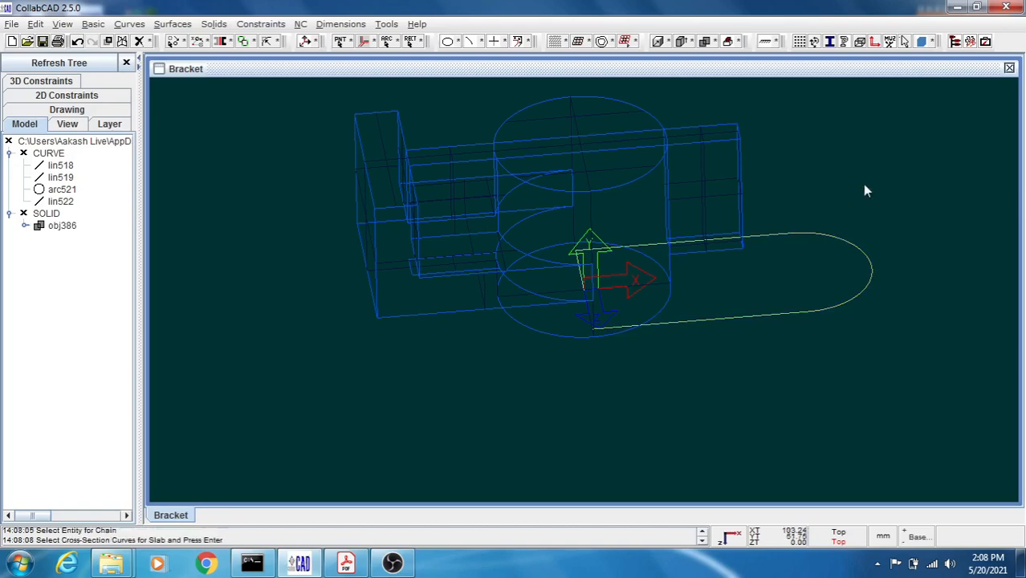
{"action": "key", "text": "Return"}
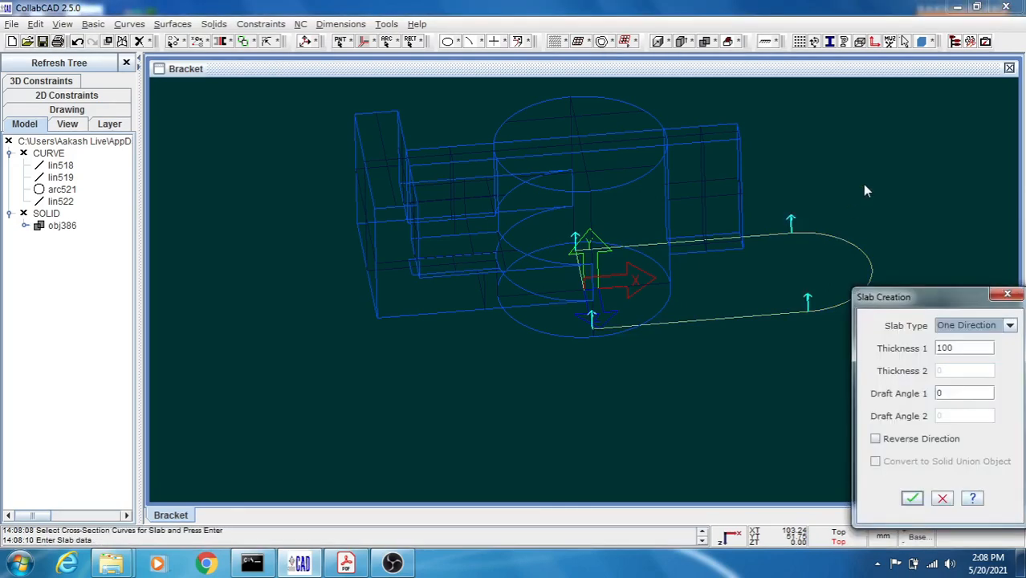
Step: Check the lug's thickness in the PDF drawing and create the slab in one direction with a thickness of 15
{"action": "mouse_move", "coordinate": [887, 200]}
{"action": "middle_mouse_down"}
{"action": "mouse_move", "coordinate": [904, 218]}
{"action": "mouse_move", "coordinate": [890, 217]}
{"action": "middle_mouse_up"}
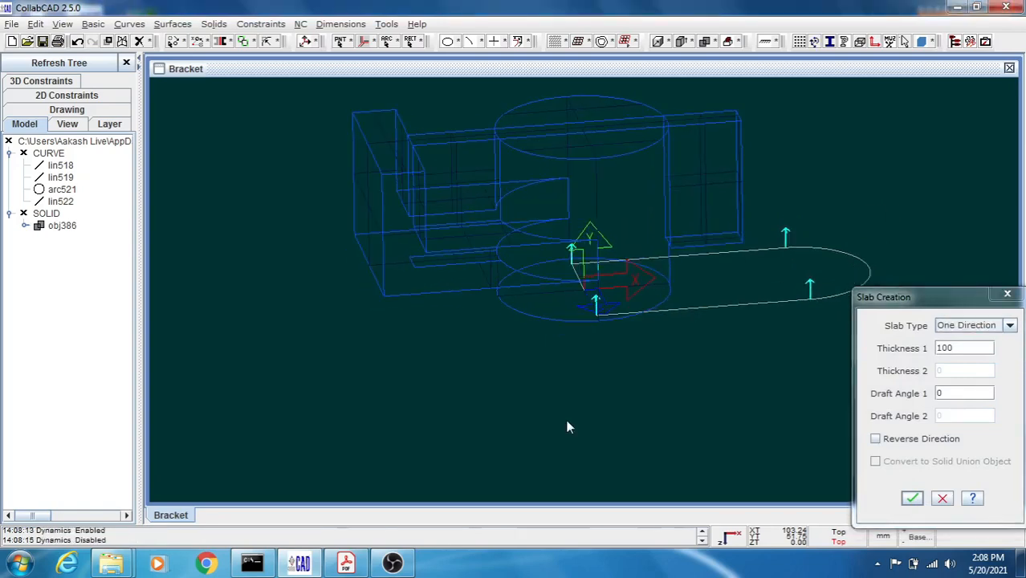
{"action": "left_click", "coordinate": [350, 571]}
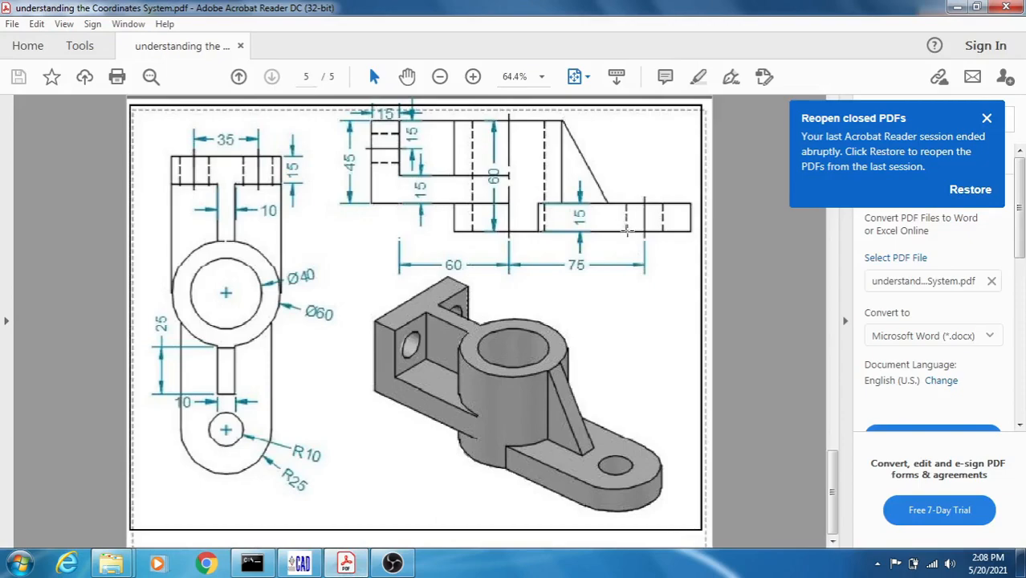
{"action": "left_click", "coordinate": [956, 8]}
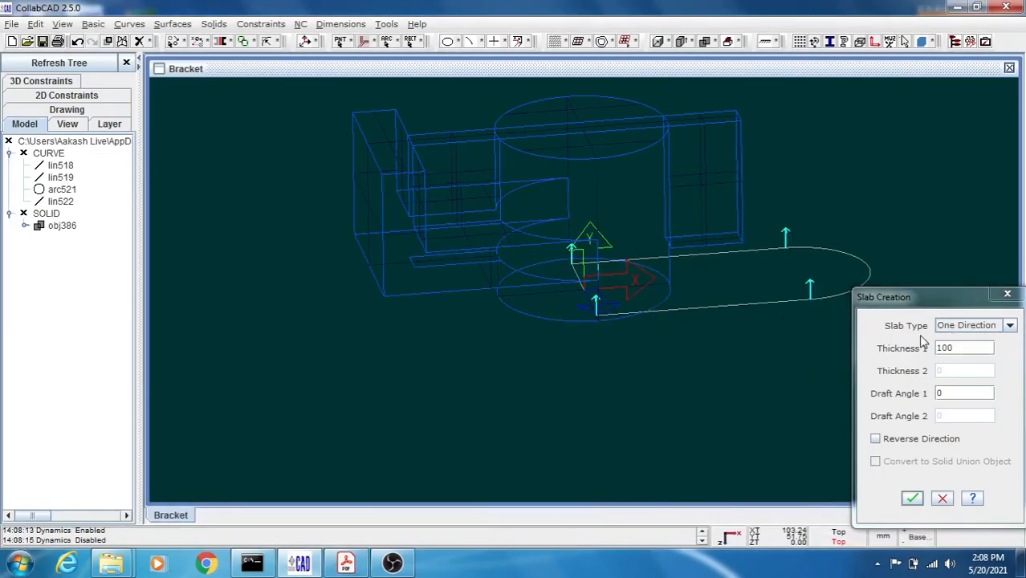
{"action": "double_click", "coordinate": [963, 347]}
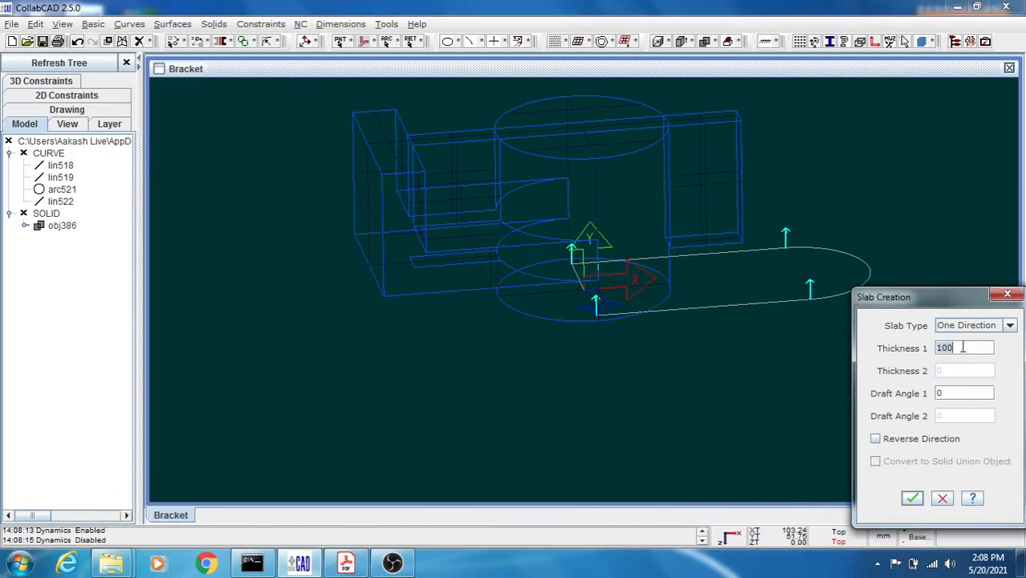
{"action": "type", "text": "15"}
{"action": "left_click", "coordinate": [912, 497]}
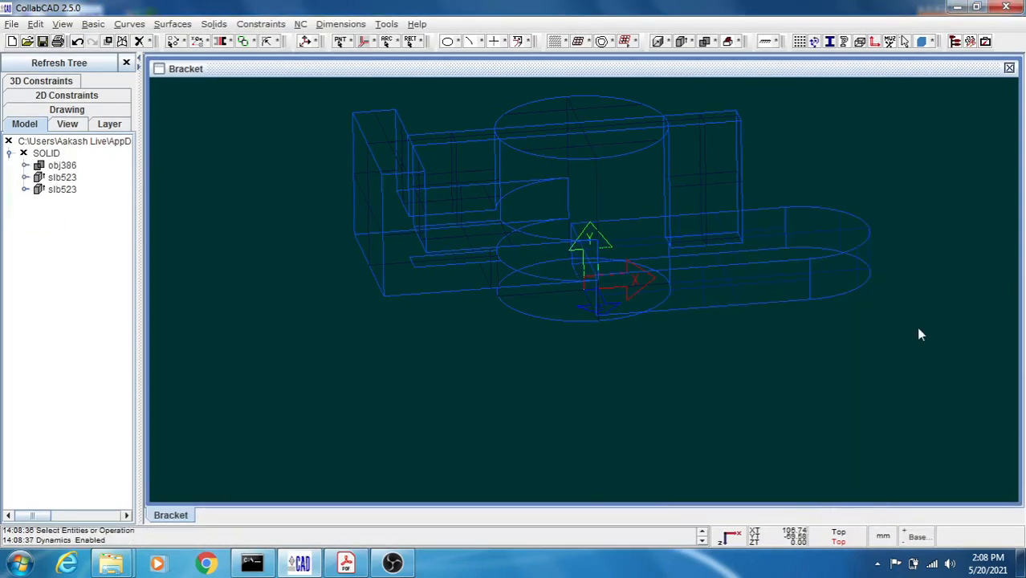
Step: Unite the lug slab with the bracket body using a Boolean union, taking the body as the base solid
{"action": "middle_click_drag", "start_coordinate": [918, 328], "coordinate": [911, 373]}
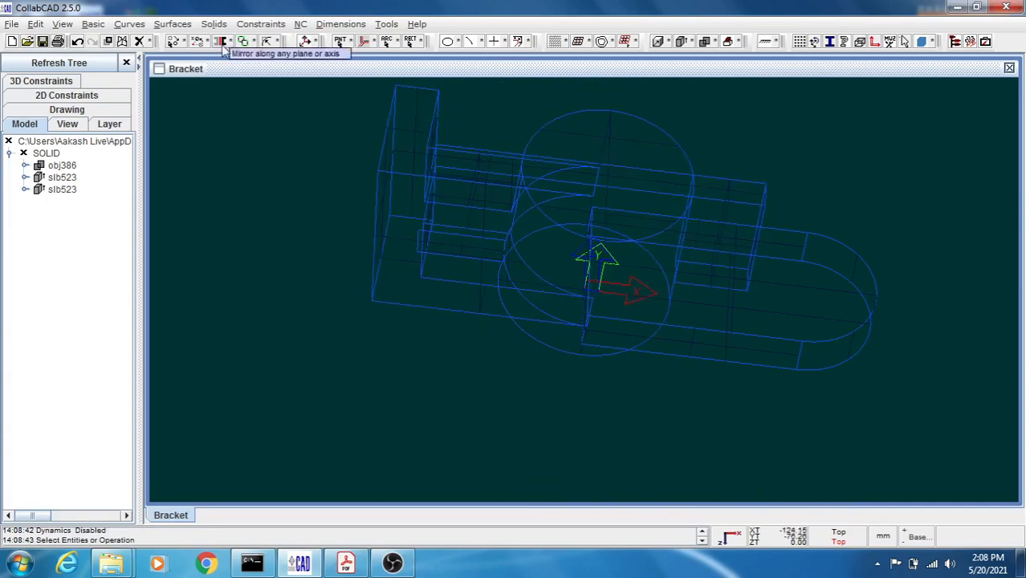
{"action": "left_click", "coordinate": [213, 23]}
{"action": "mouse_move", "coordinate": [241, 205]}
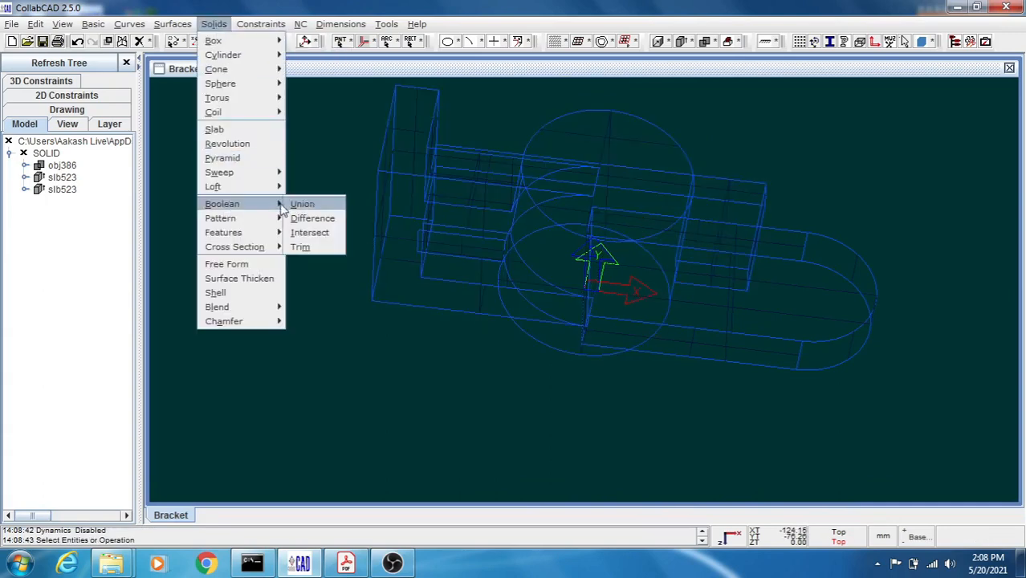
{"action": "left_click", "coordinate": [314, 205]}
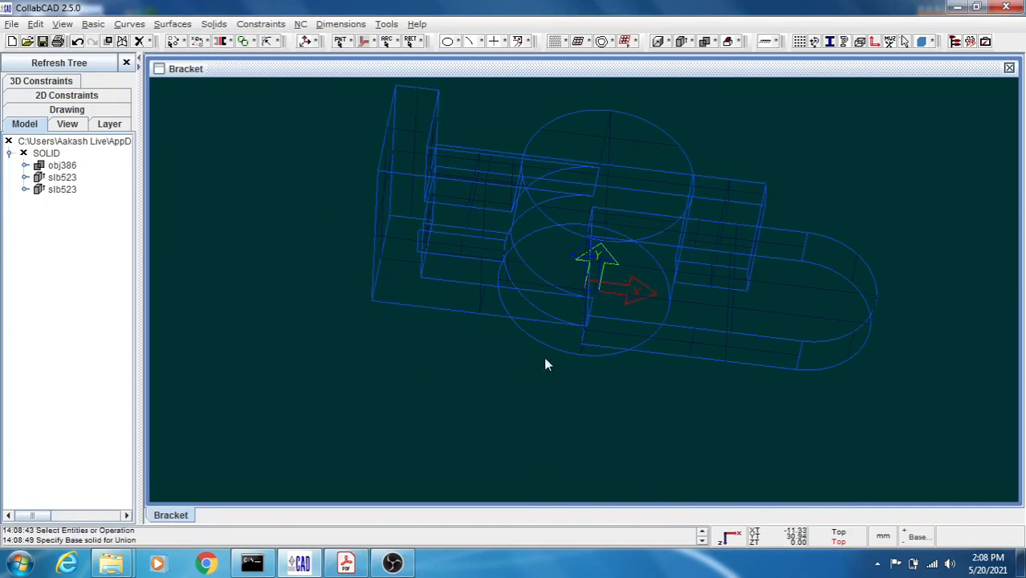
{"action": "left_click", "coordinate": [540, 293]}
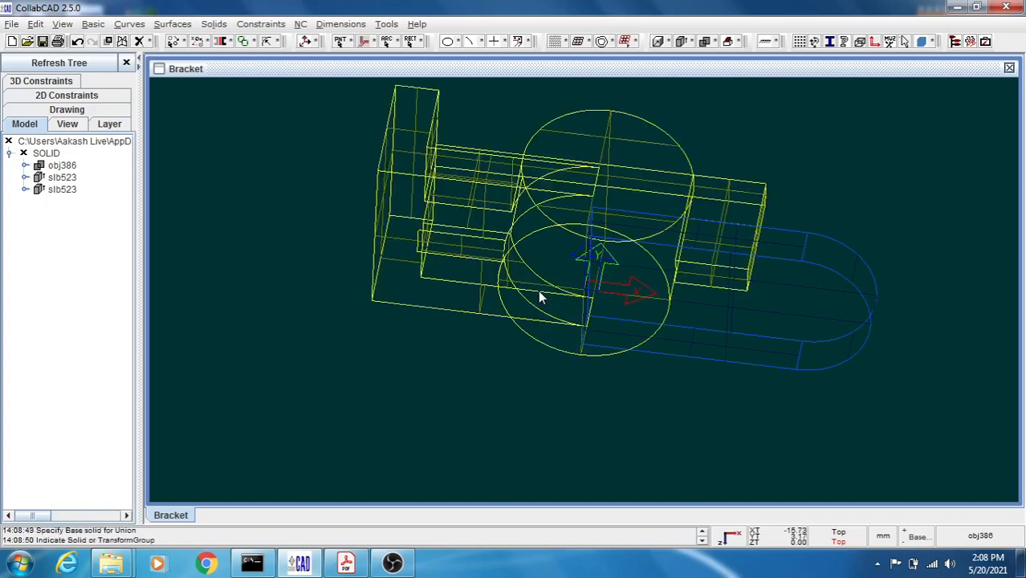
{"action": "left_click", "coordinate": [735, 338]}
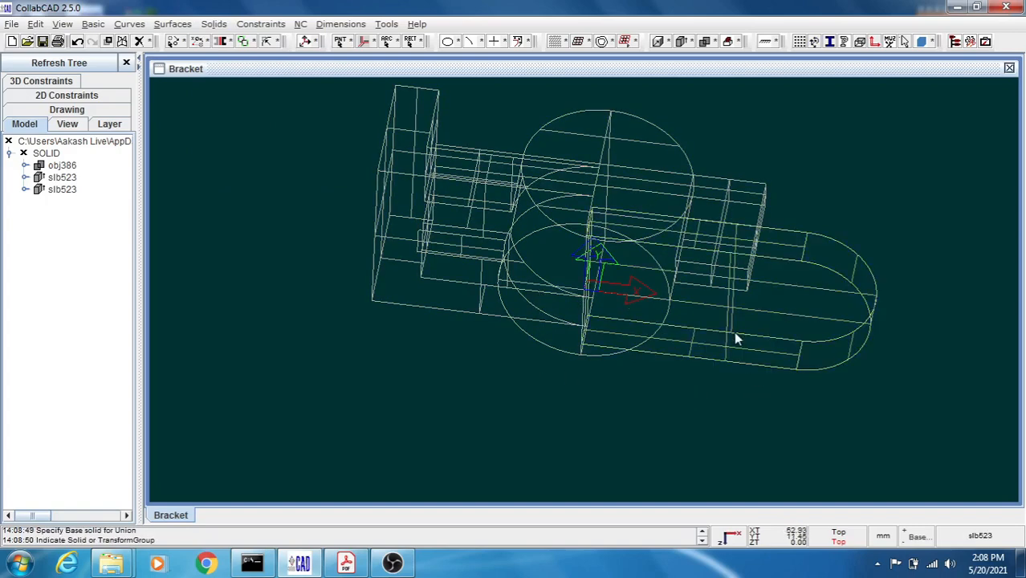
{"action": "right_click", "coordinate": [642, 426]}
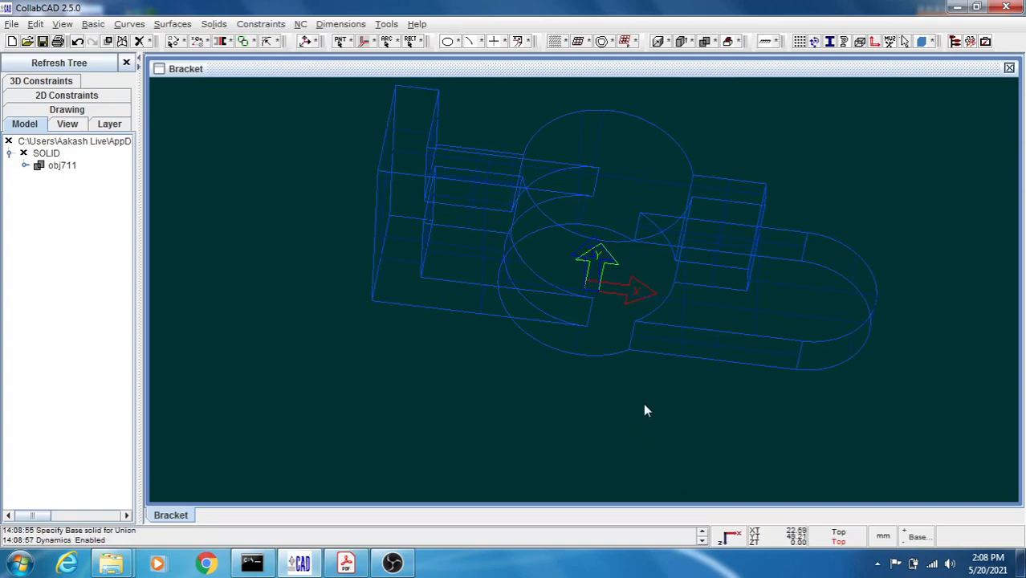
Step: Compare the united bracket's rib and lug with the PDF drawing, and set the model to the top view
{"action": "left_click_drag", "start_coordinate": [644, 404], "coordinate": [637, 424]}
{"action": "key", "text": "ctrl+d"}
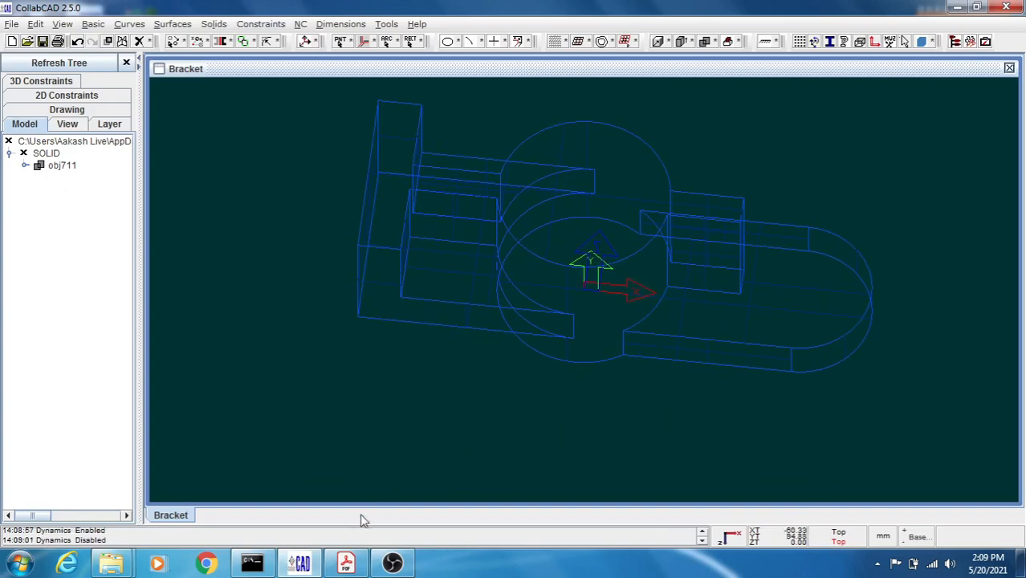
{"action": "left_click", "coordinate": [346, 562]}
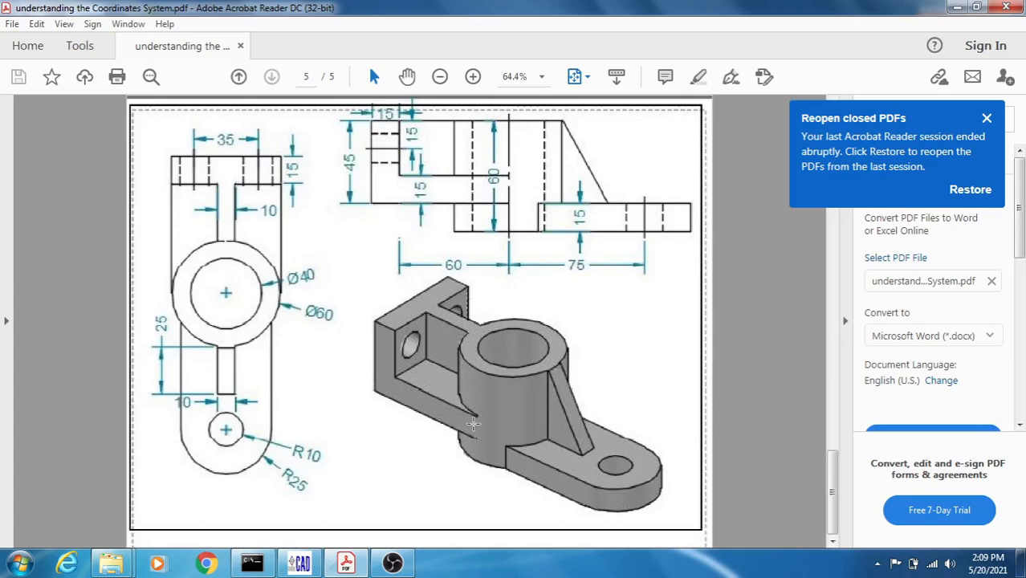
{"action": "left_click", "coordinate": [299, 562]}
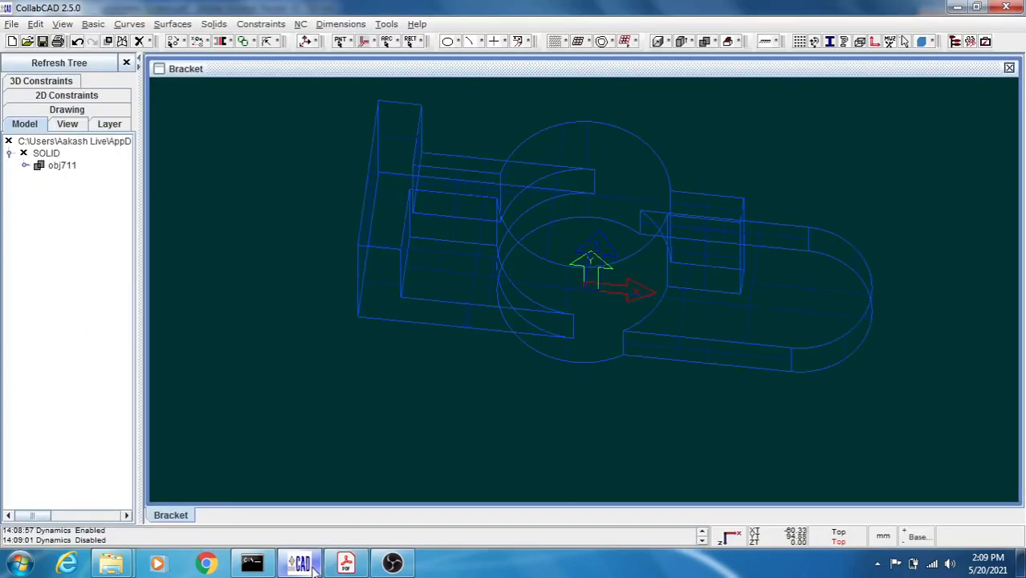
{"action": "left_click", "coordinate": [676, 213]}
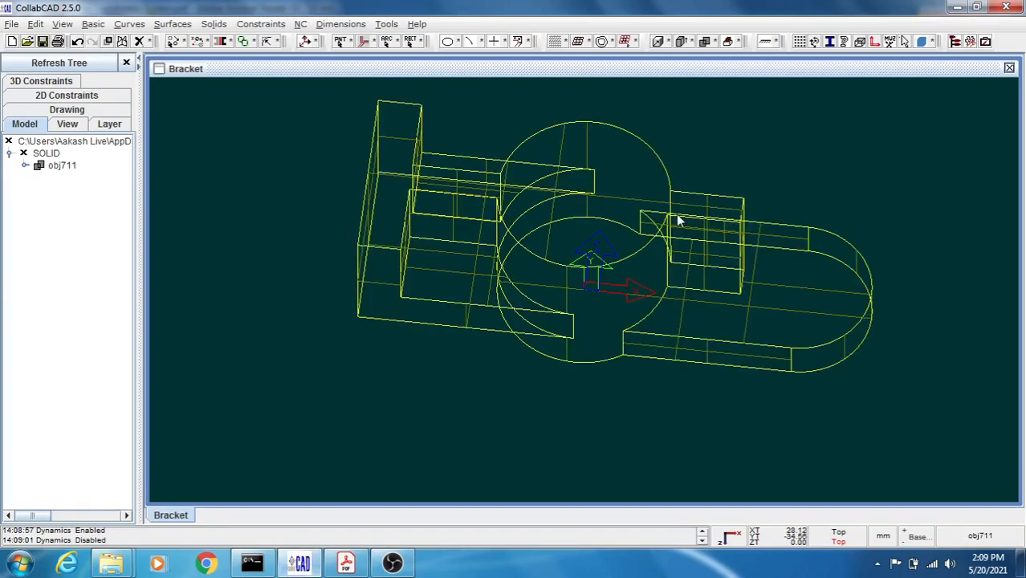
{"action": "left_click", "coordinate": [359, 504]}
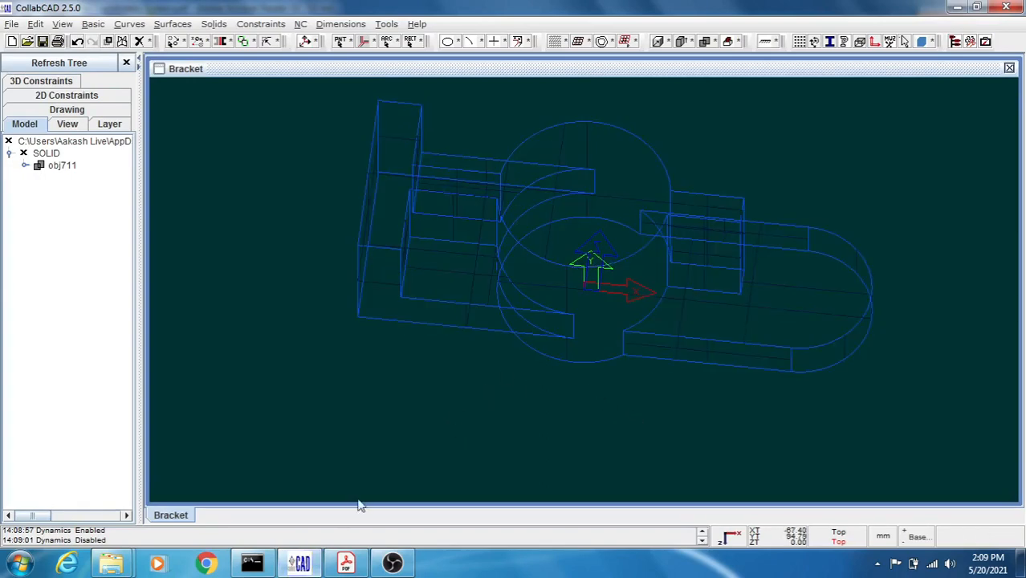
{"action": "left_click", "coordinate": [346, 562]}
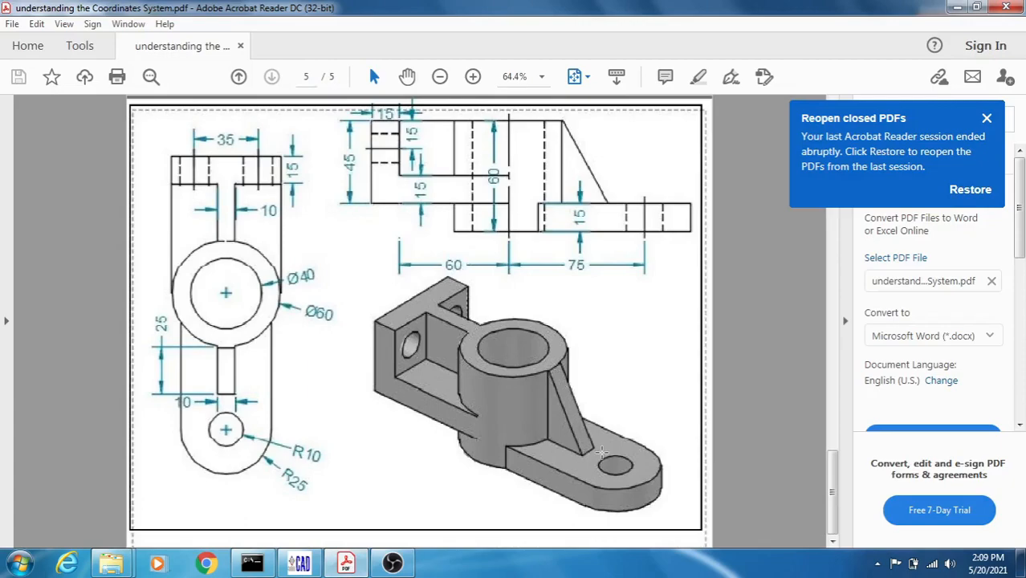
{"action": "left_click", "coordinate": [301, 561]}
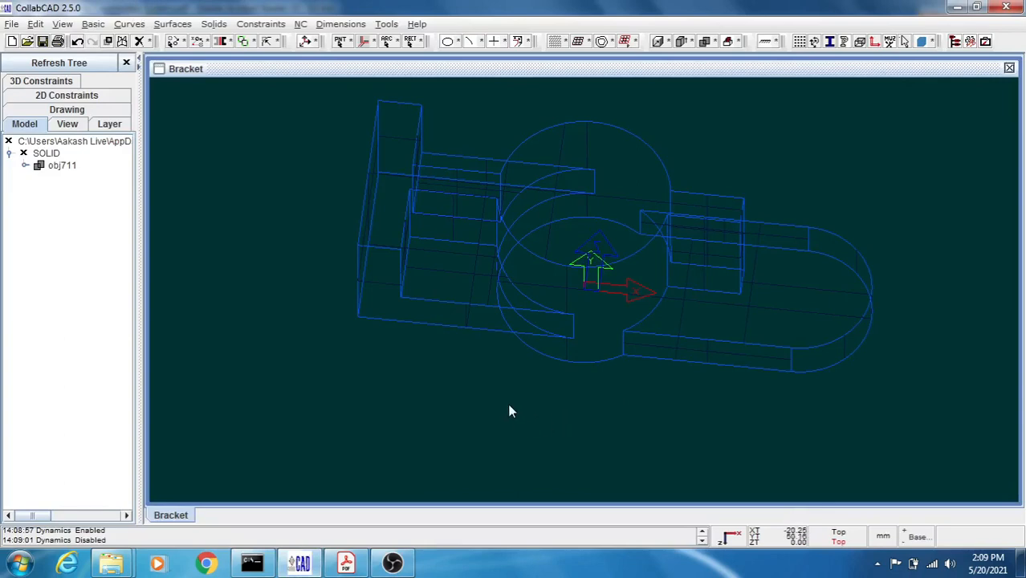
{"action": "left_click", "coordinate": [346, 561]}
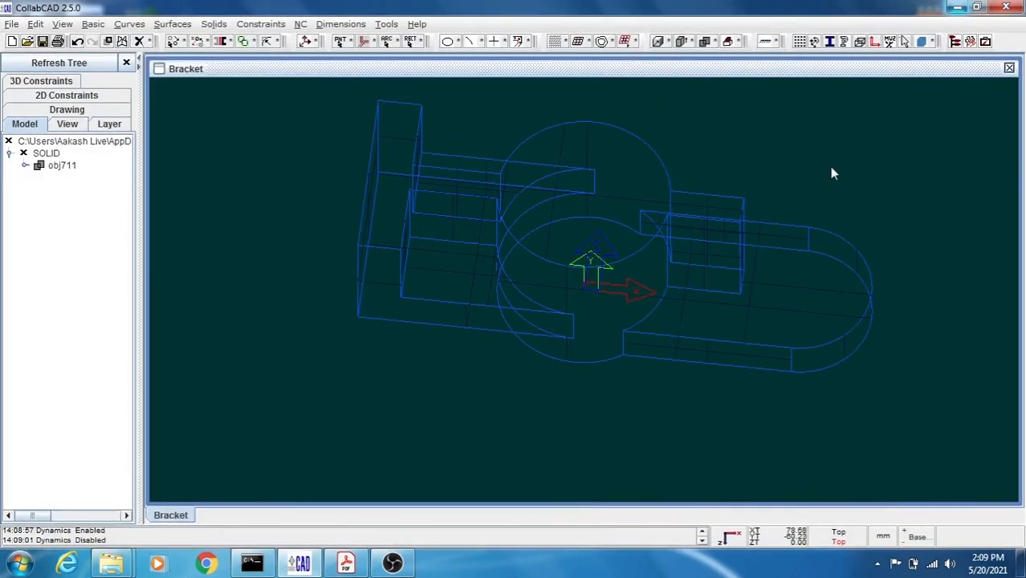
{"action": "key", "text": "t"}
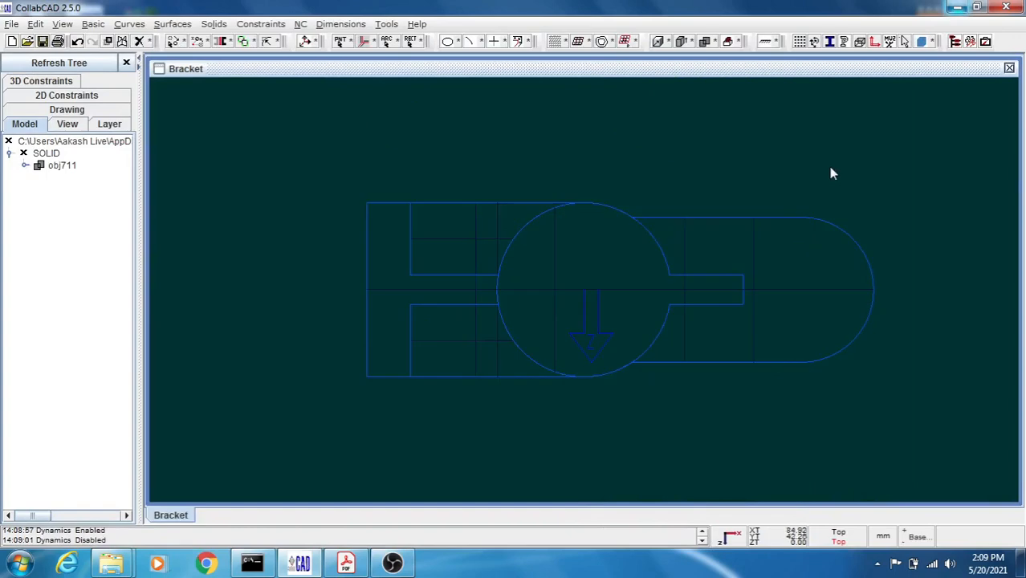
Step: Draw a vertical line 45 long downward from the midpoint of the upper outer edge of the rib above the lug
{"action": "key", "text": "f"}
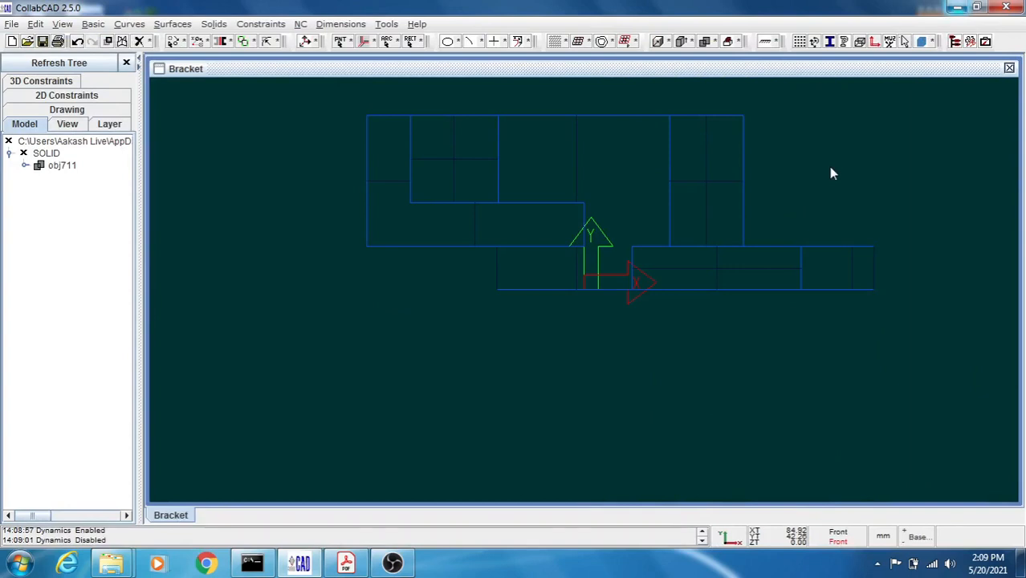
{"action": "key", "text": "Down"}
{"action": "key", "text": "Left"}
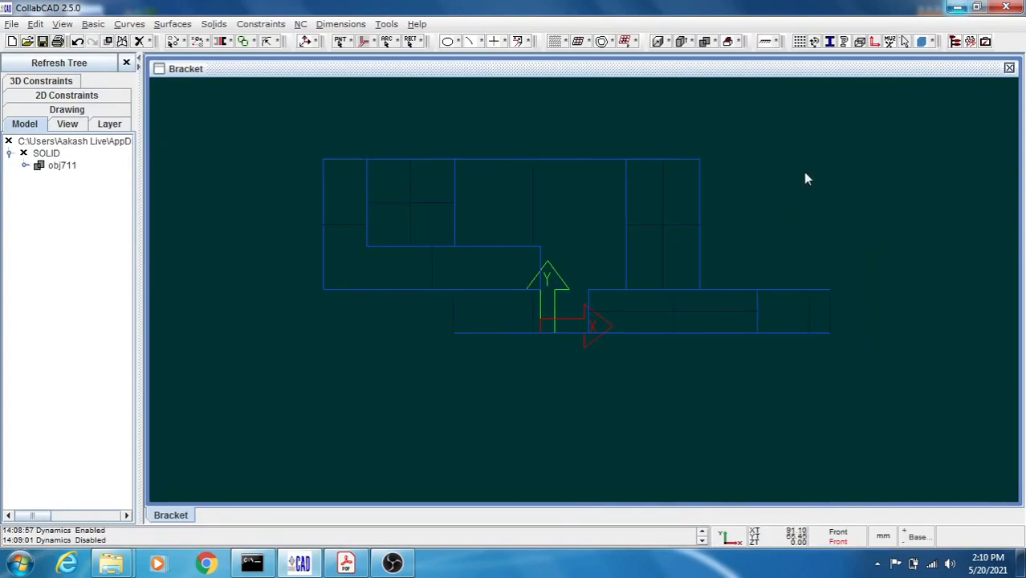
{"action": "key", "text": "d"}
{"action": "left_click_drag", "start_coordinate": [799, 185], "coordinate": [803, 156]}
{"action": "key", "text": "d"}
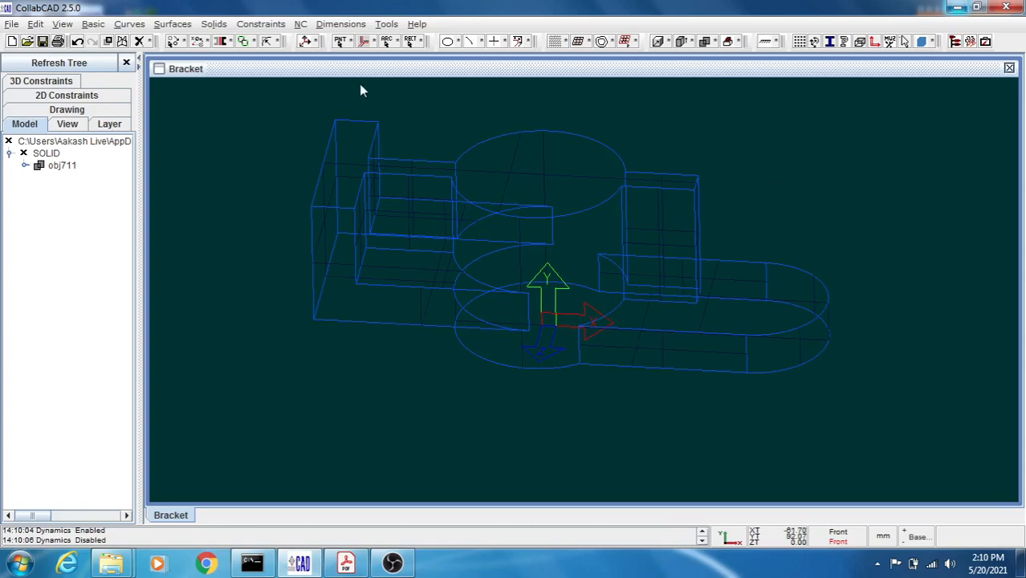
{"action": "left_click", "coordinate": [364, 42]}
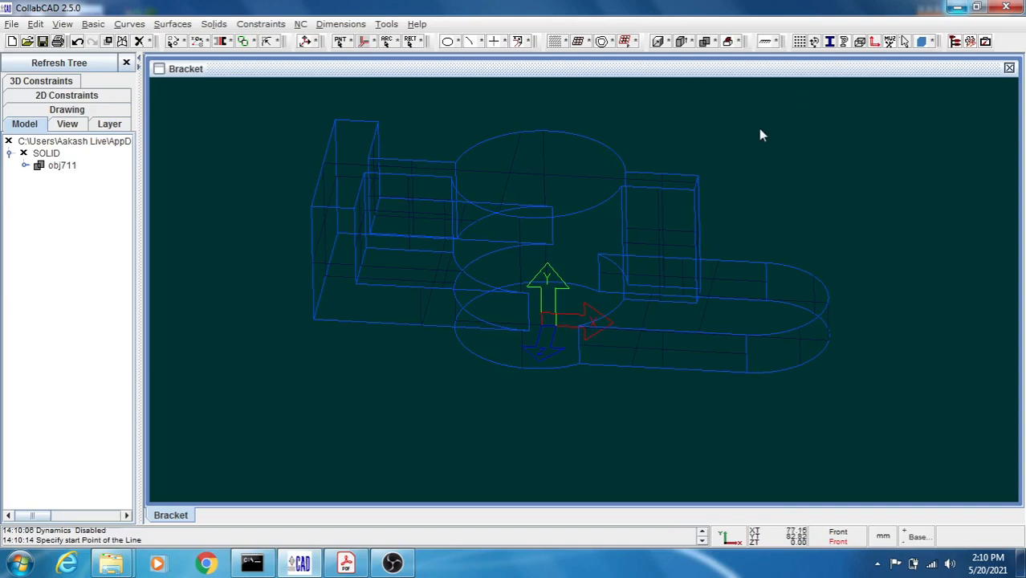
{"action": "left_click", "coordinate": [696, 185]}
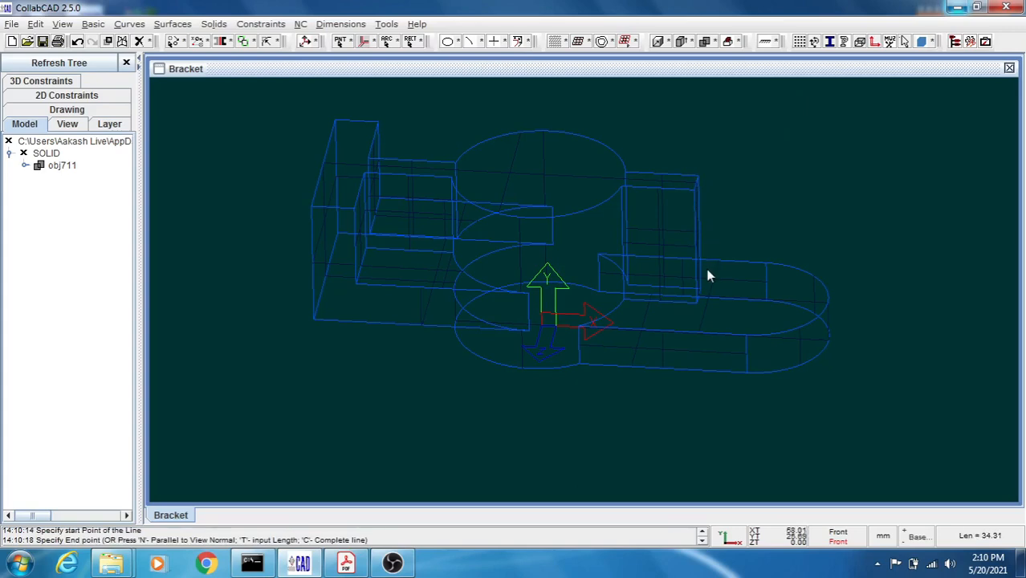
{"action": "key", "text": "Escape"}
{"action": "key", "text": "t"}
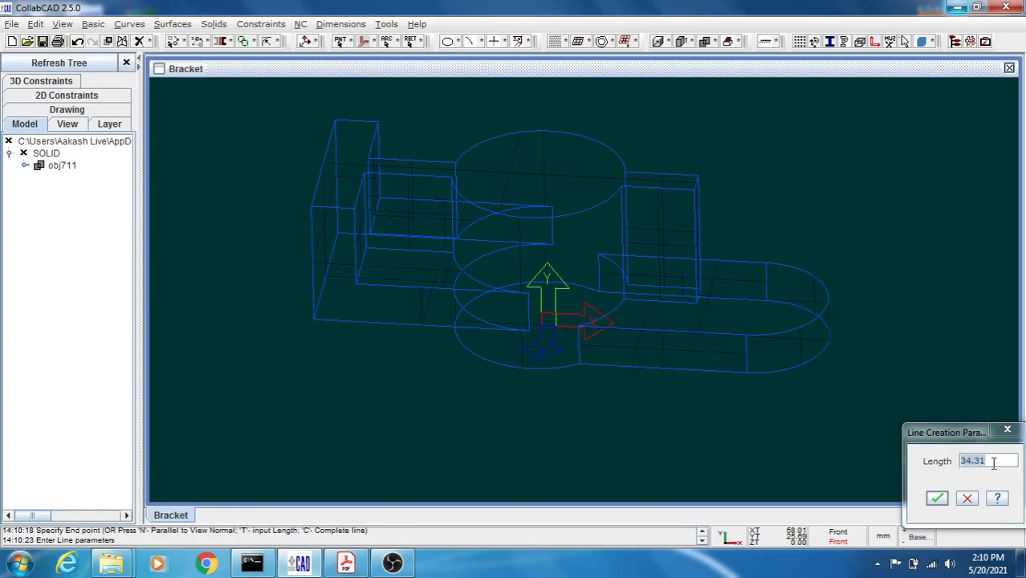
{"action": "type", "text": "45"}
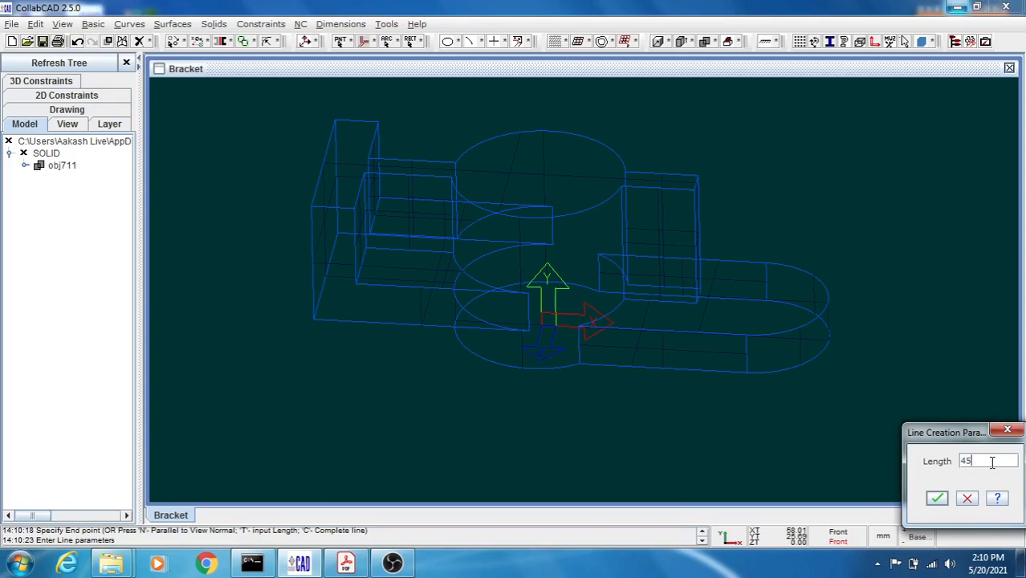
{"action": "left_click", "coordinate": [937, 499]}
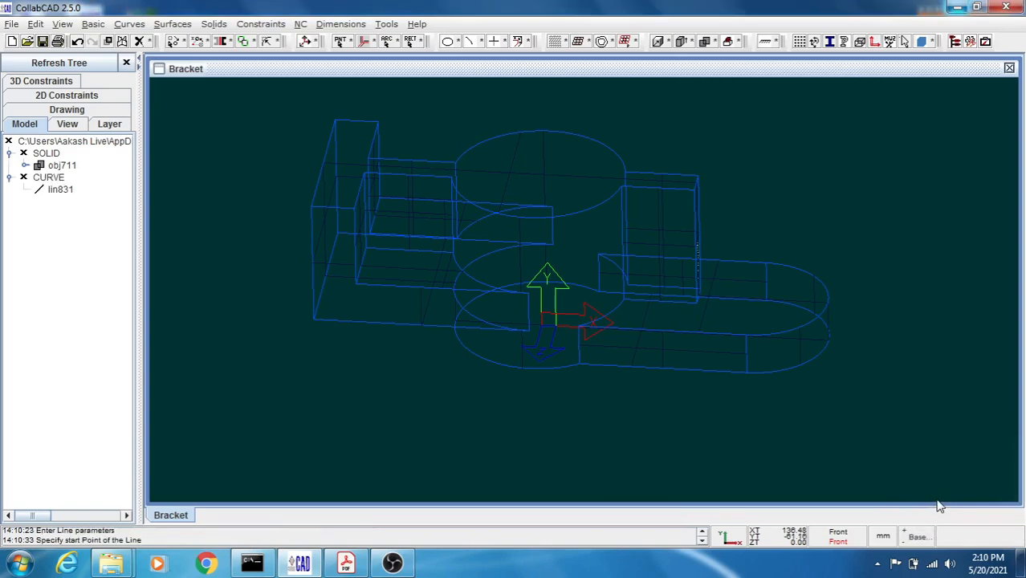
{"action": "key", "text": "Escape"}
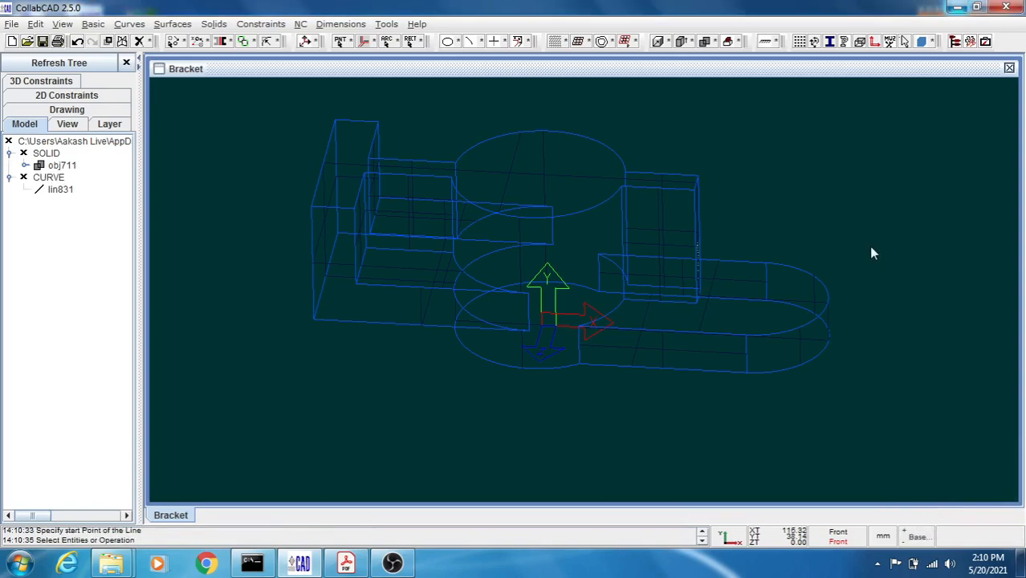
Step: Blank the bracket solid so that only the new line is shown, and set the front view
{"action": "key", "text": "ctrl+d"}
{"action": "mouse_move", "coordinate": [858, 238]}
{"action": "left_mouse_down"}
{"action": "mouse_move", "coordinate": [870, 231]}
{"action": "mouse_move", "coordinate": [870, 240]}
{"action": "mouse_move", "coordinate": [865, 231]}
{"action": "left_mouse_up"}
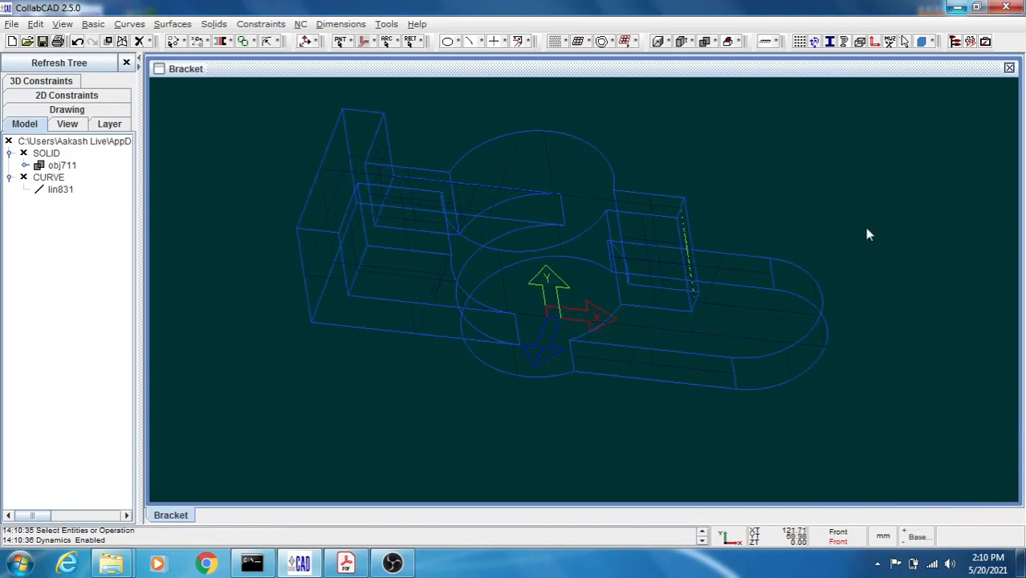
{"action": "key", "text": "ctrl+d"}
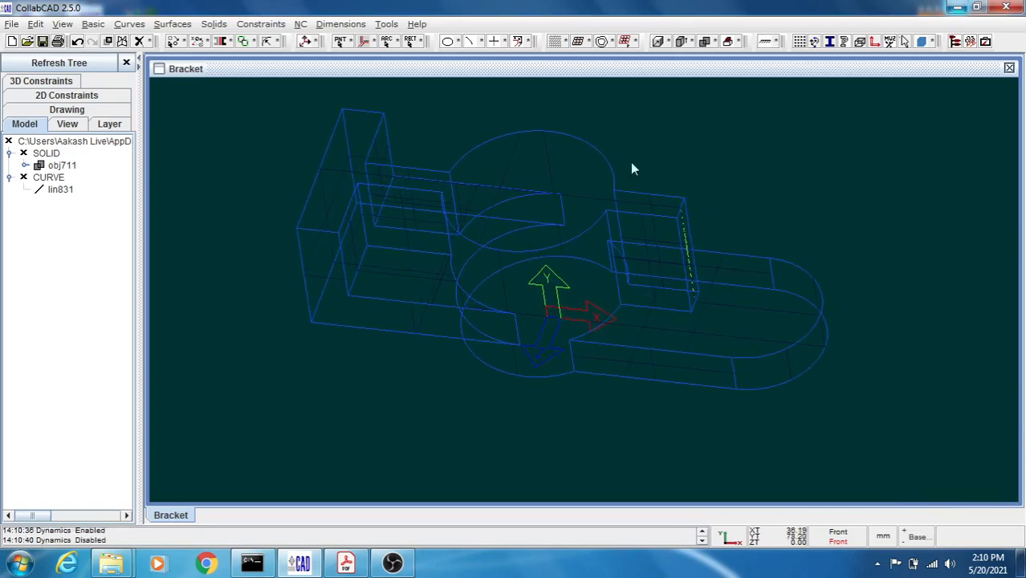
{"action": "left_click", "coordinate": [614, 178]}
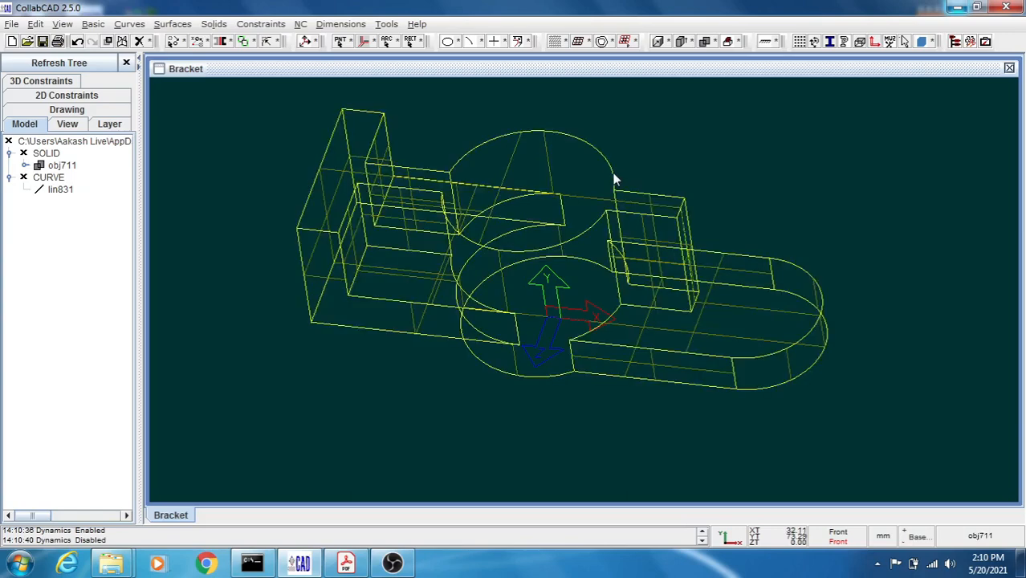
{"action": "right_click", "coordinate": [689, 143]}
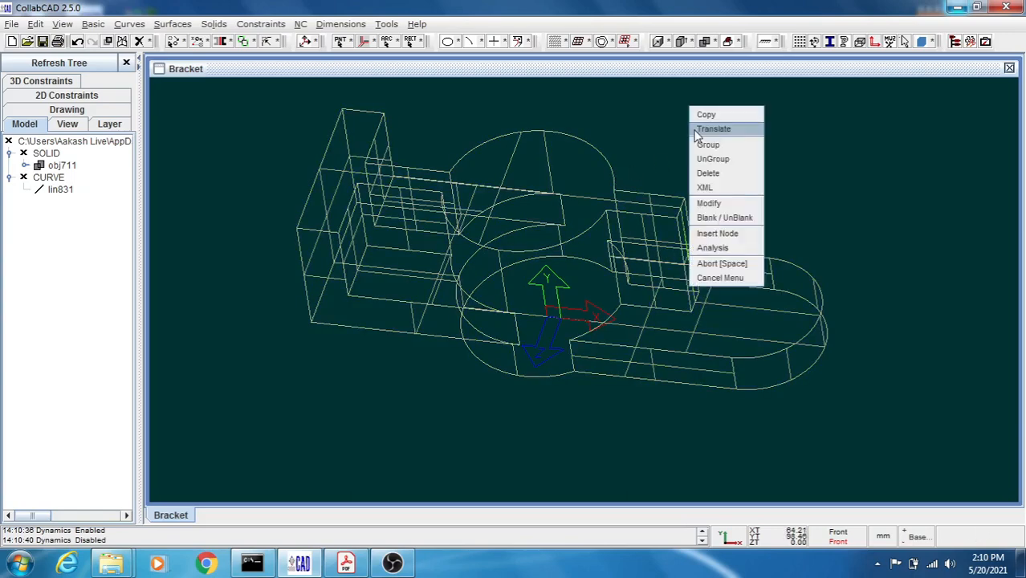
{"action": "left_click", "coordinate": [735, 222]}
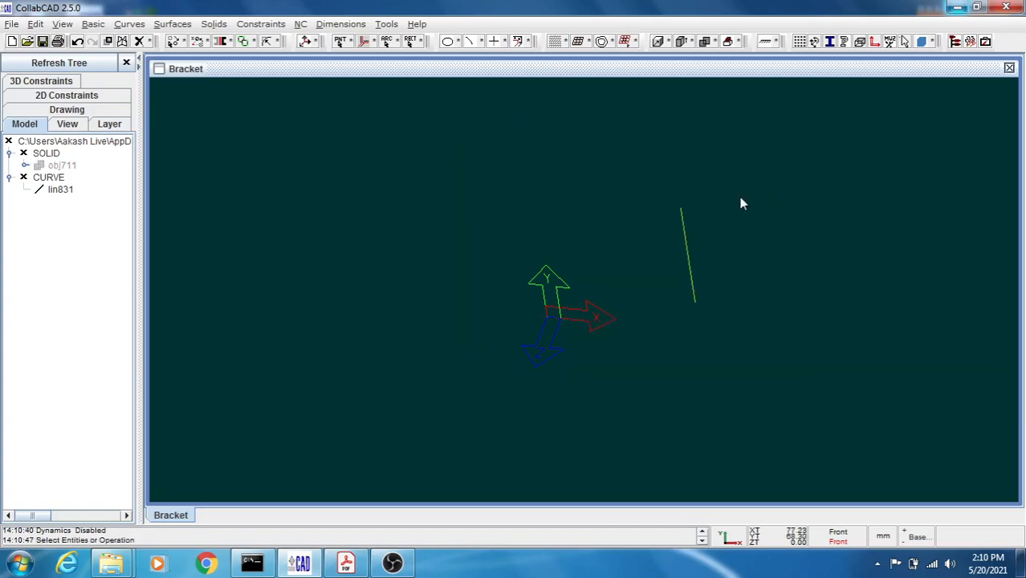
{"action": "key", "text": "f"}
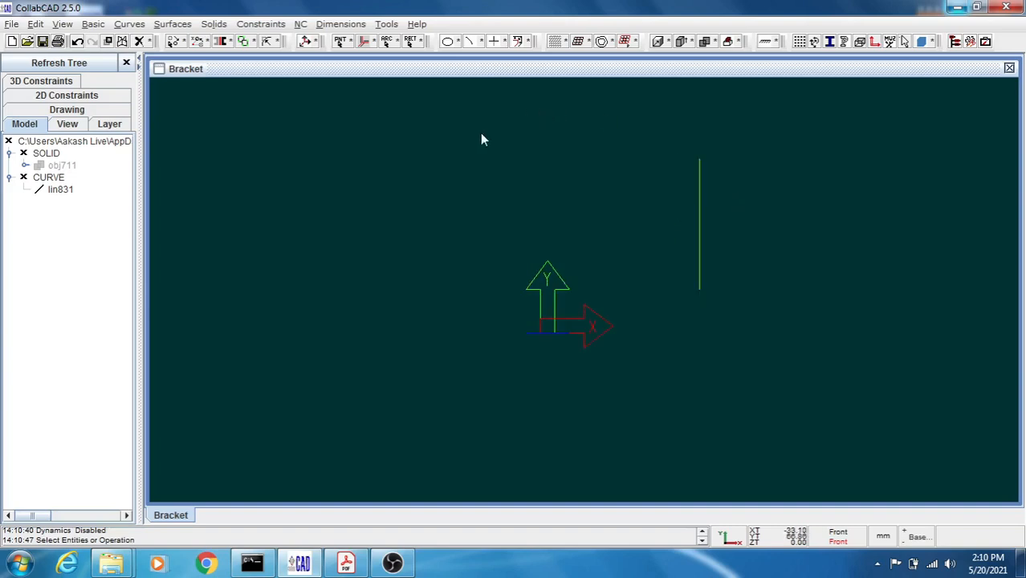
Step: Check the rib's length in the PDF drawing and draw a horizontal line 25 long toward the cylinder from the vertical line's upper end
{"action": "left_click", "coordinate": [362, 41]}
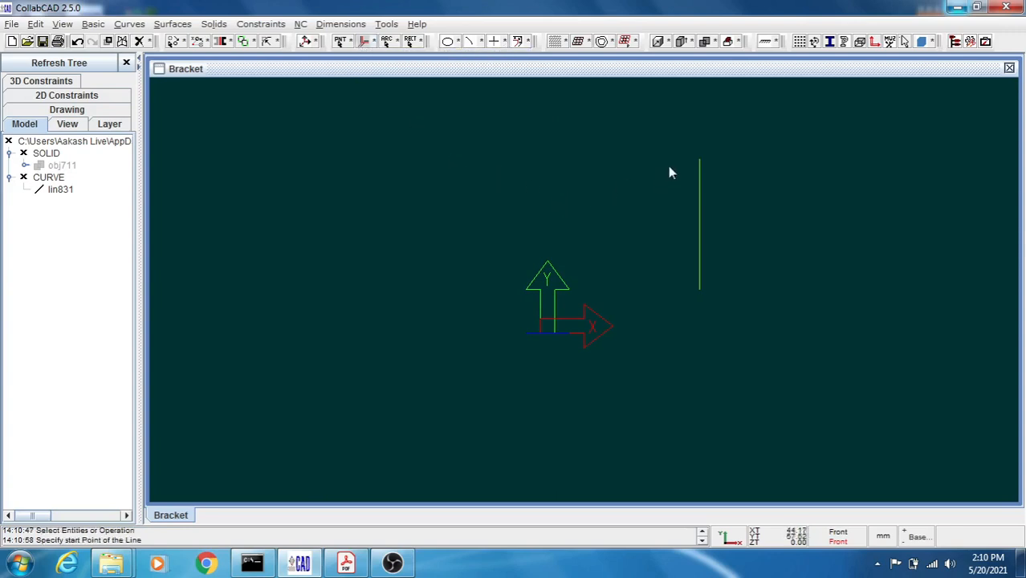
{"action": "left_click", "coordinate": [699, 161]}
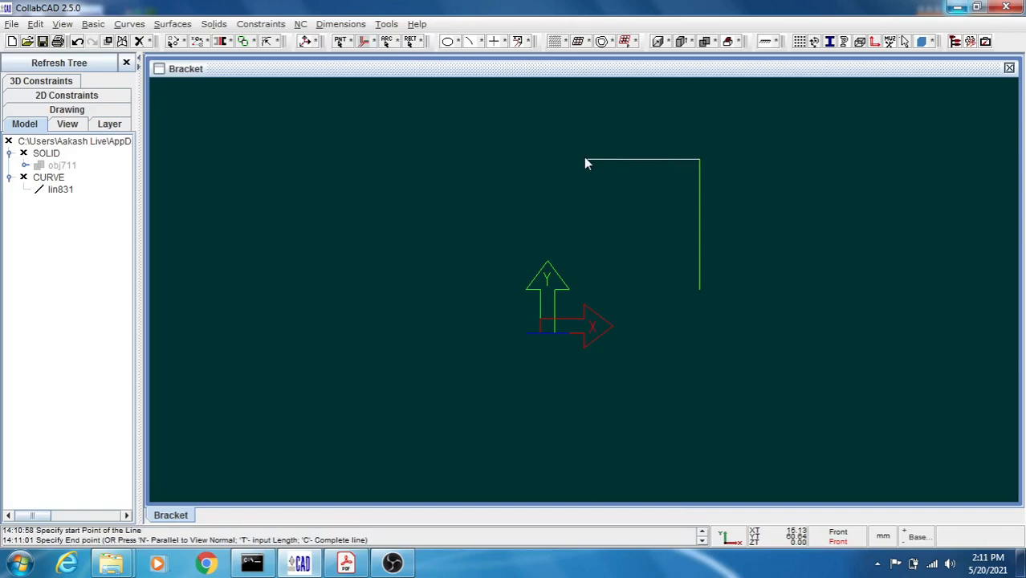
{"action": "key", "text": "t"}
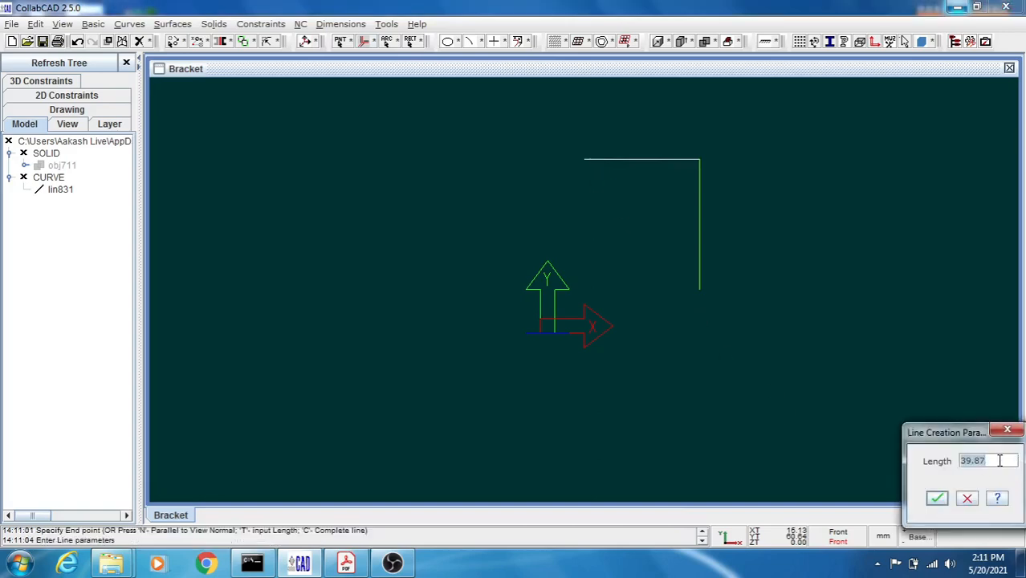
{"action": "left_click", "coordinate": [362, 564]}
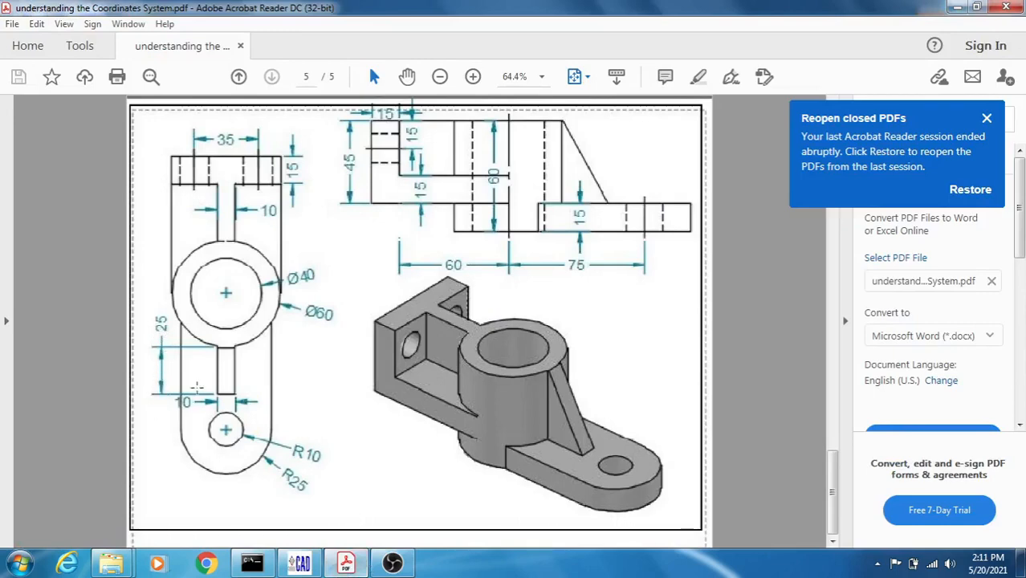
{"action": "left_click", "coordinate": [956, 7]}
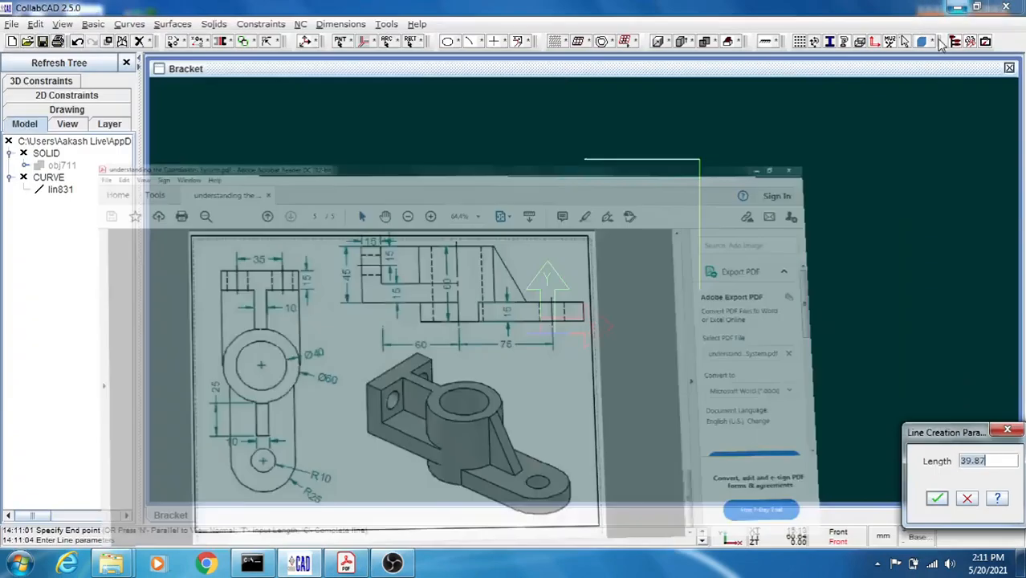
{"action": "left_click", "coordinate": [993, 463]}
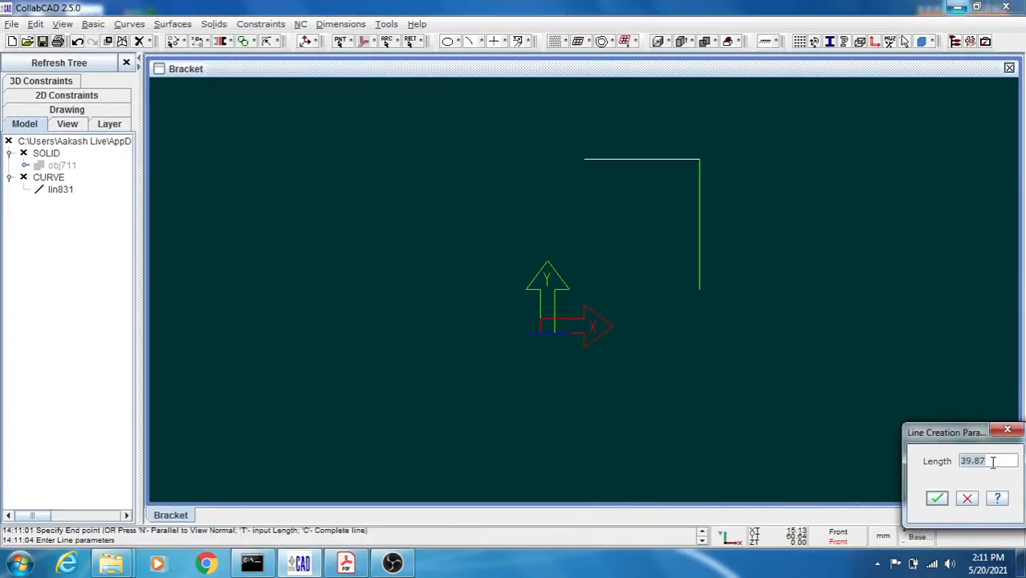
{"action": "type", "text": "25"}
{"action": "left_click", "coordinate": [937, 498]}
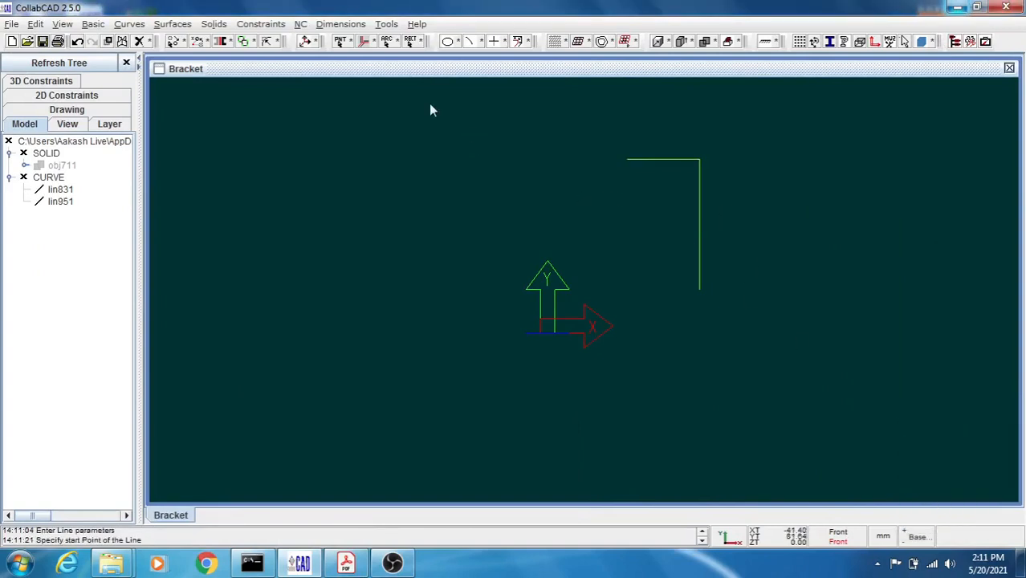
Step: Close the triangular profile with a diagonal line from the vertical line's lower end to the horizontal line's free end
{"action": "left_click", "coordinate": [375, 43]}
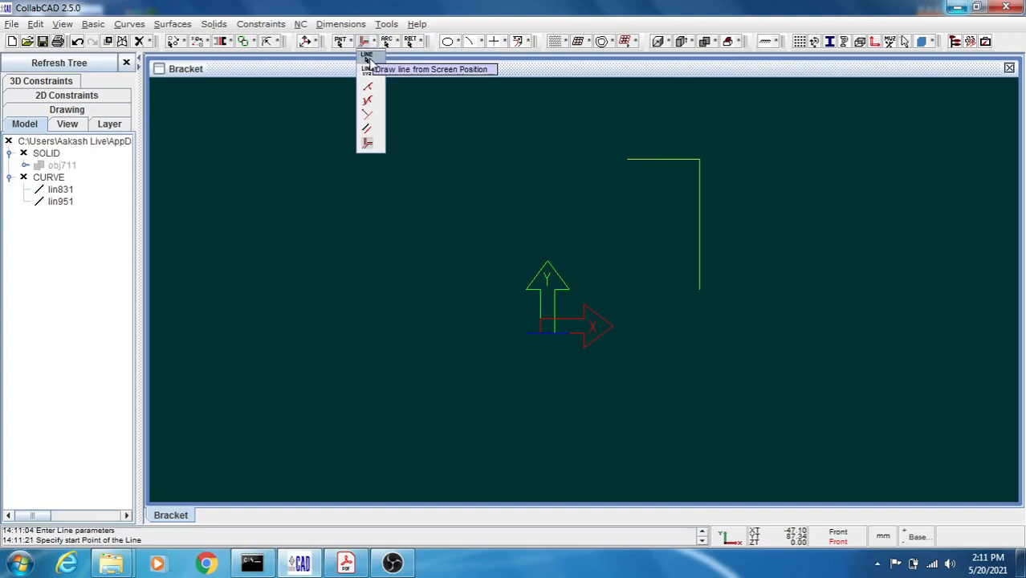
{"action": "left_click", "coordinate": [367, 61]}
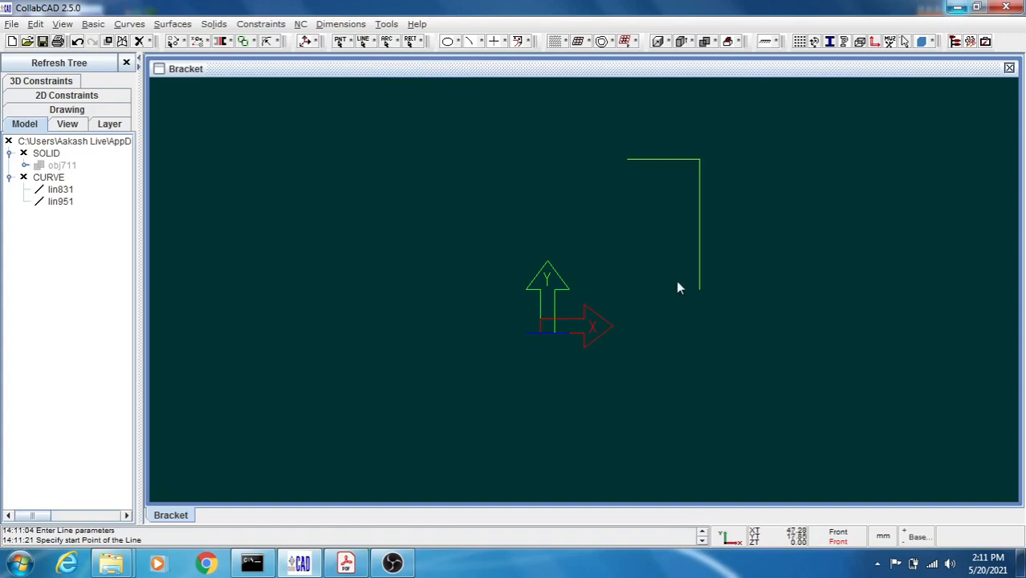
{"action": "left_click", "coordinate": [699, 287]}
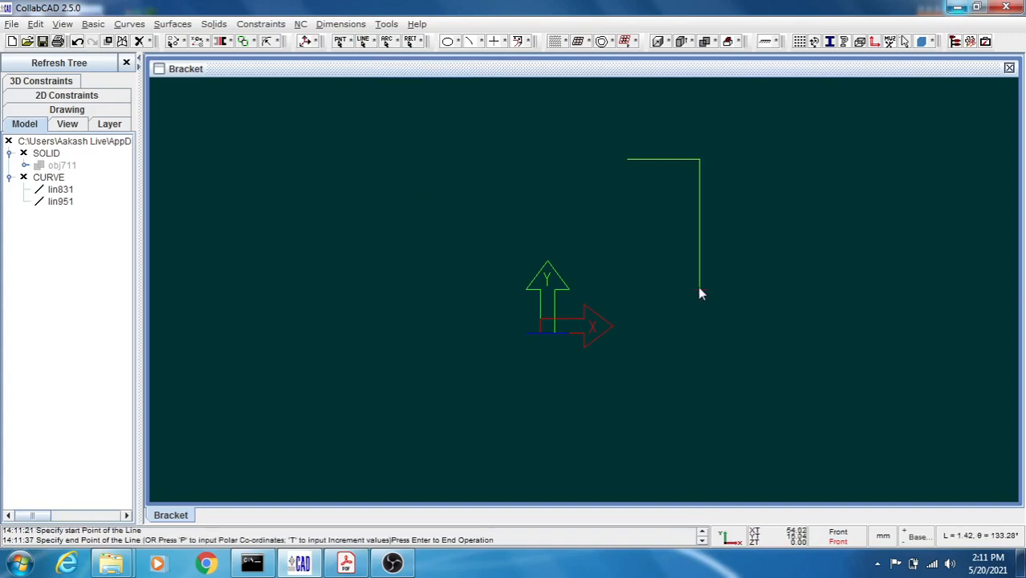
{"action": "left_click", "coordinate": [627, 160]}
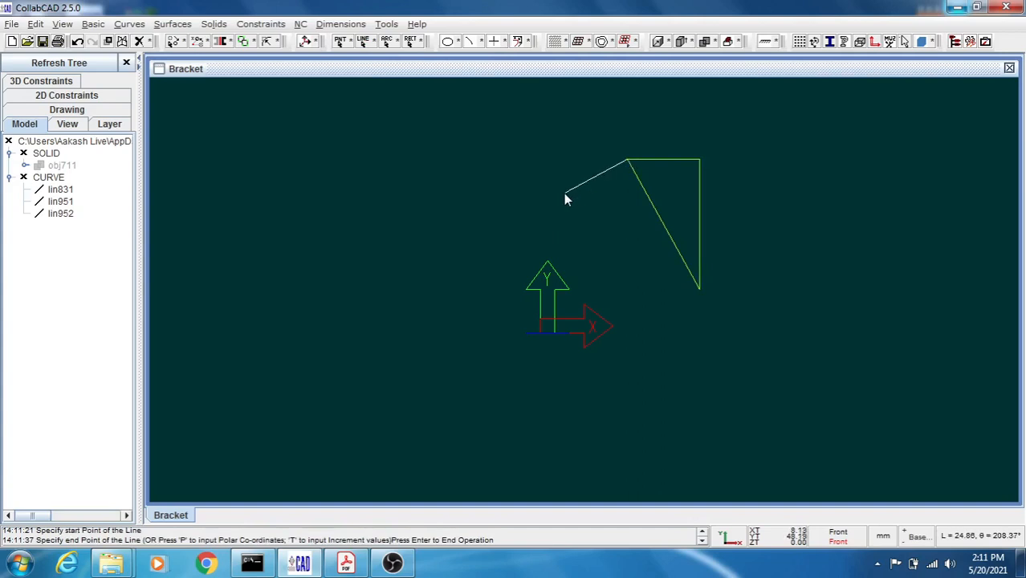
{"action": "key", "text": "Return"}
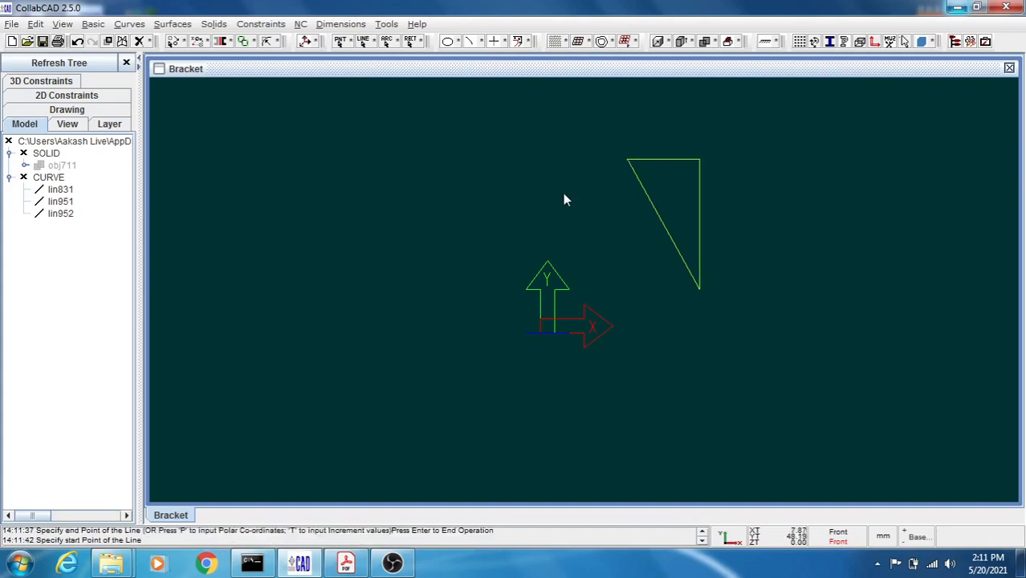
{"action": "key", "text": "Escape"}
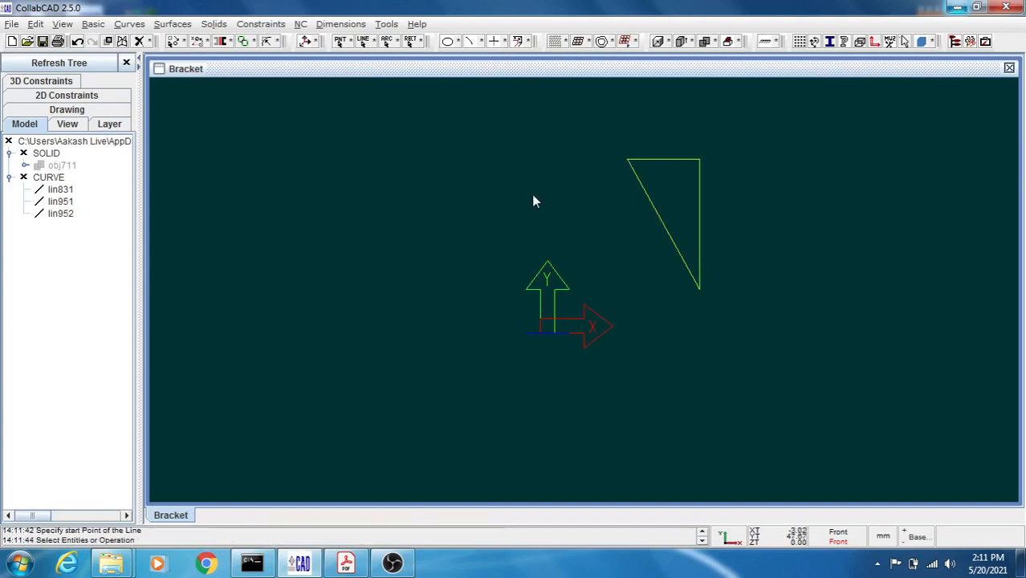
Step: Unblank the bracket solid and view it with the triangular profile at an angle
{"action": "double_click", "coordinate": [63, 166]}
{"action": "right_click", "coordinate": [62, 166]}
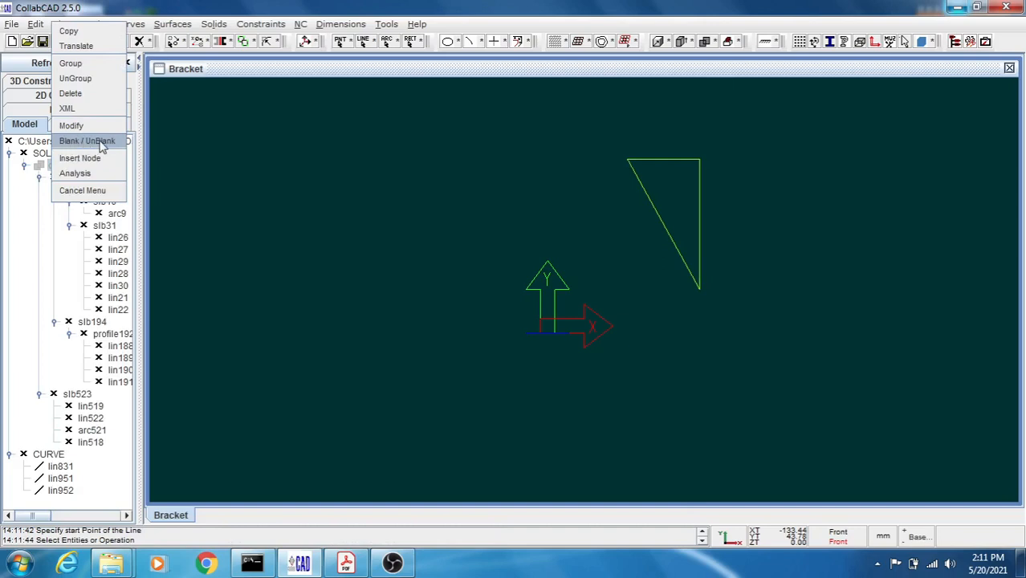
{"action": "left_click", "coordinate": [87, 141]}
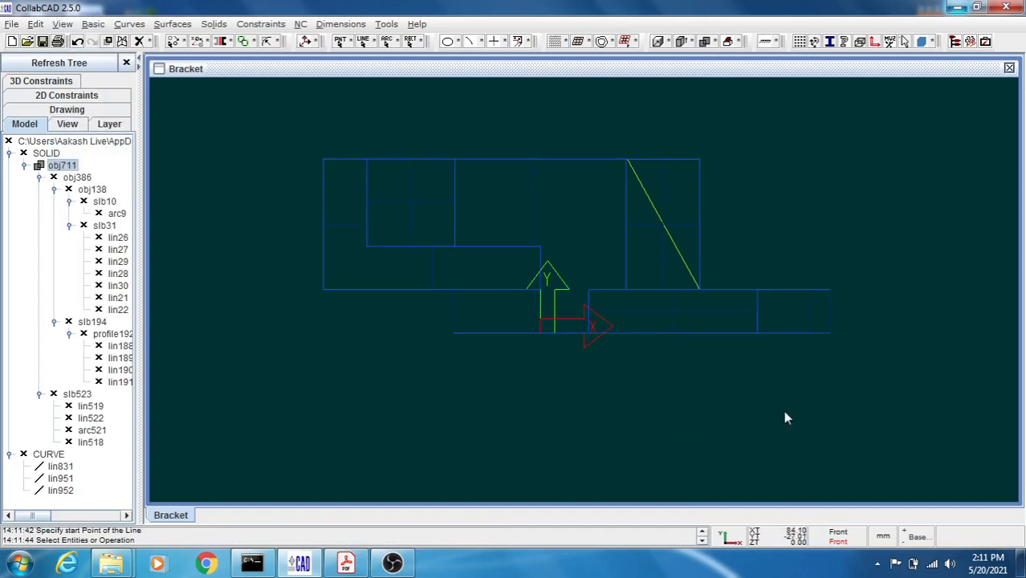
{"action": "key", "text": "ctrl+d"}
{"action": "left_click_drag", "start_coordinate": [845, 392], "coordinate": [830, 420]}
{"action": "key", "text": "ctrl+d"}
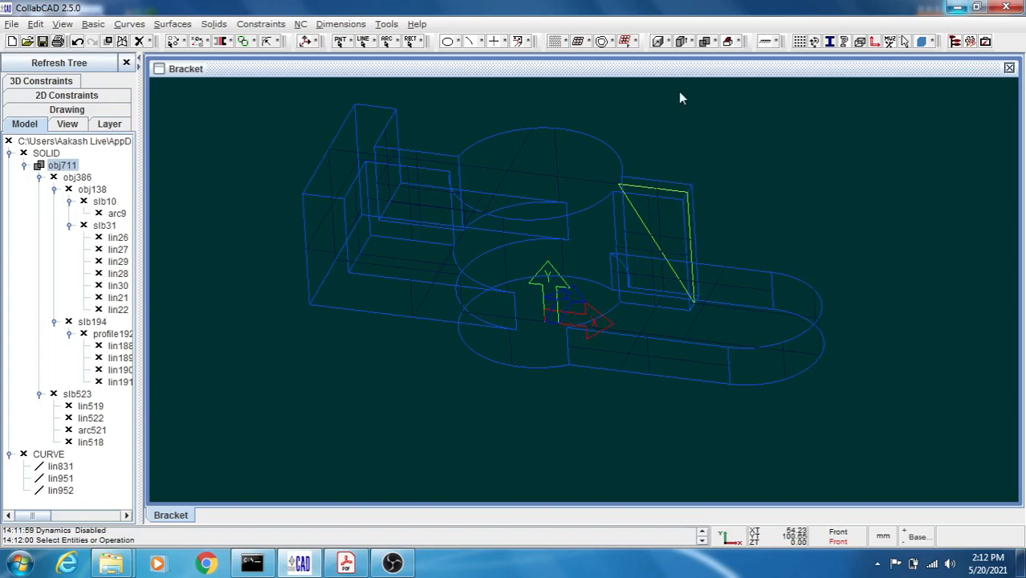
Step: Create a two-direction solid slab from the chained triangular profile, with a thickness of 5 on each side
{"action": "left_click", "coordinate": [680, 44]}
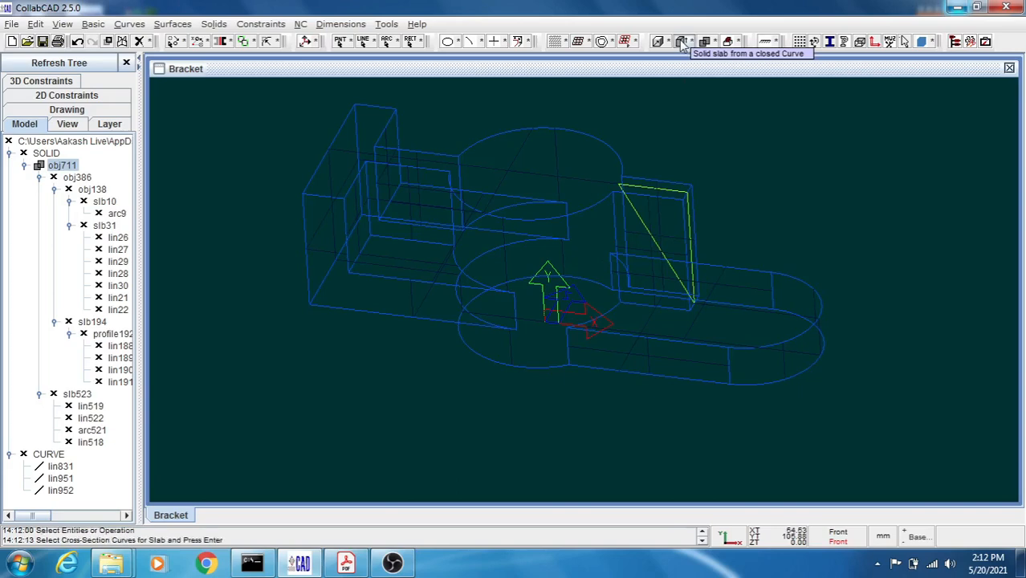
{"action": "right_click", "coordinate": [811, 133]}
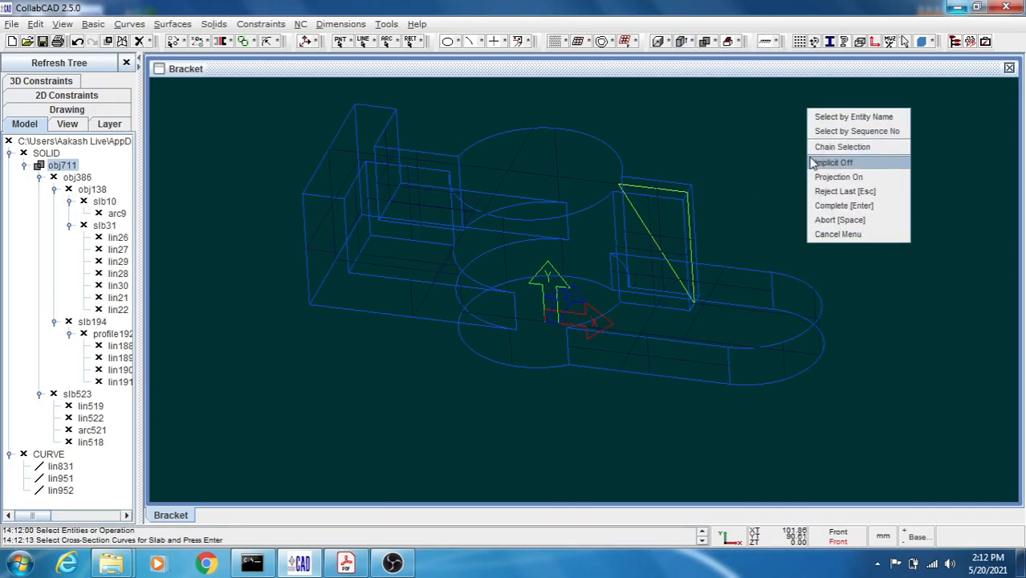
{"action": "left_click", "coordinate": [847, 148]}
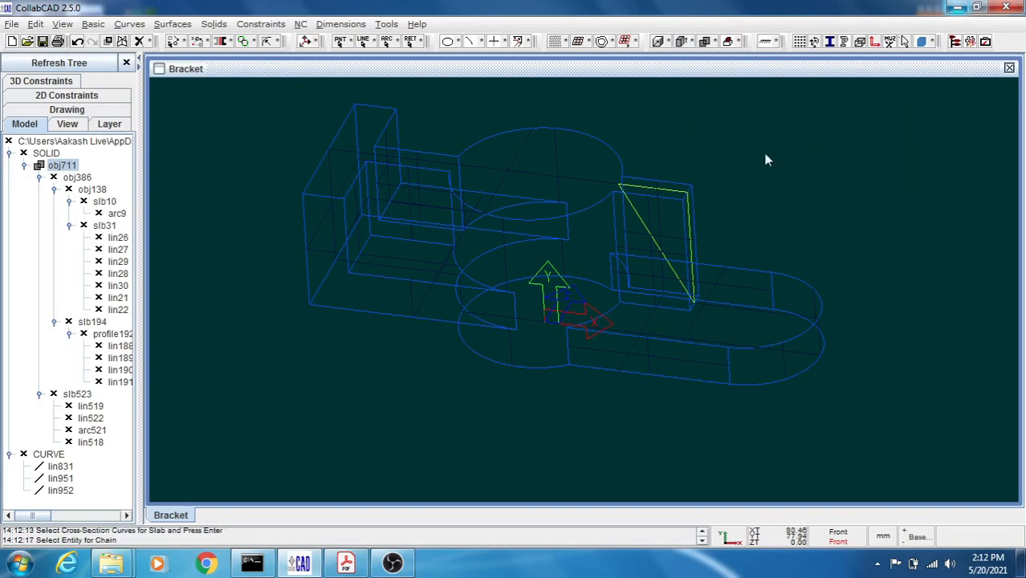
{"action": "left_click", "coordinate": [663, 191]}
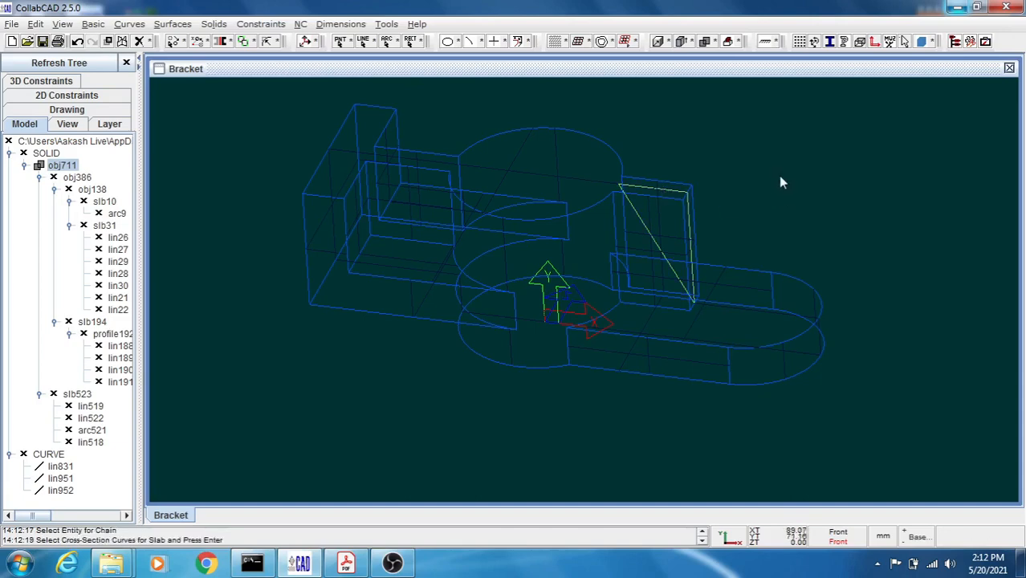
{"action": "key", "text": "Return"}
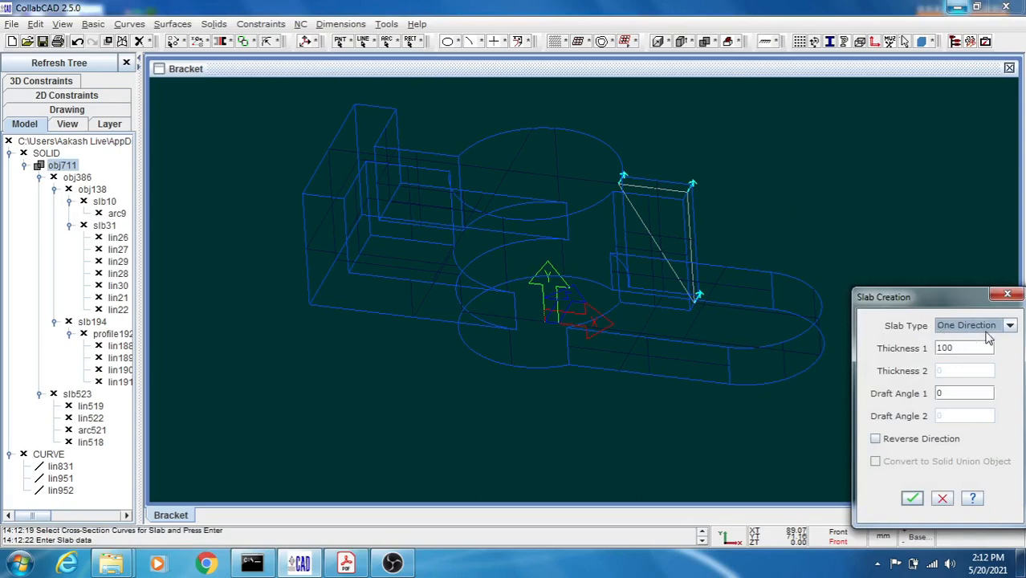
{"action": "left_click", "coordinate": [1010, 325]}
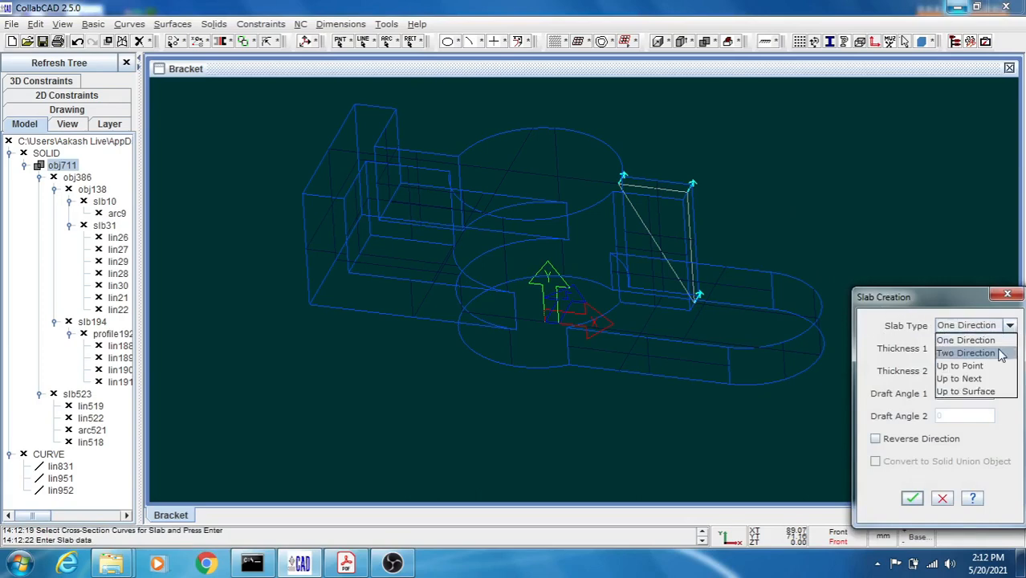
{"action": "left_click", "coordinate": [999, 348]}
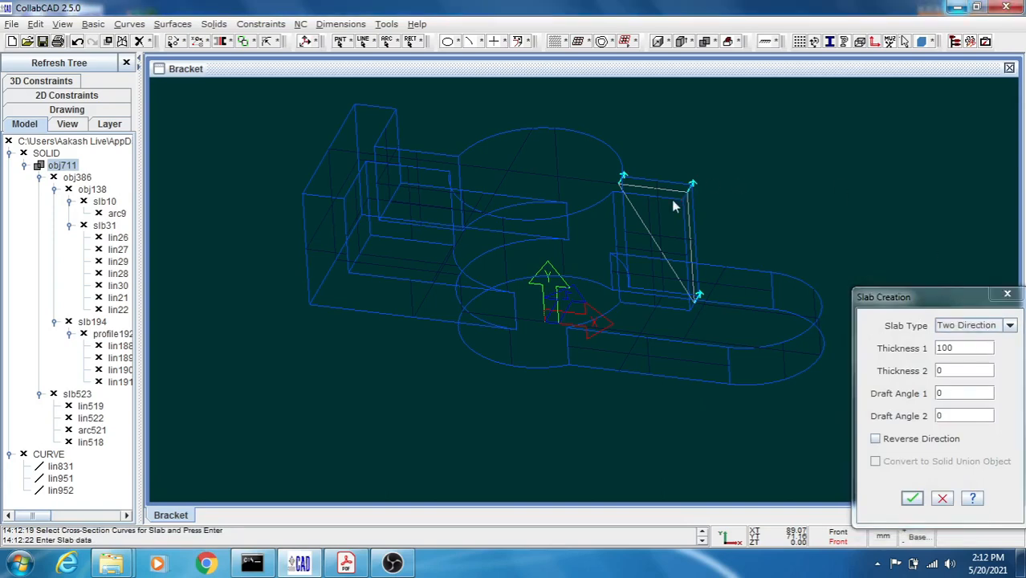
{"action": "double_click", "coordinate": [962, 348]}
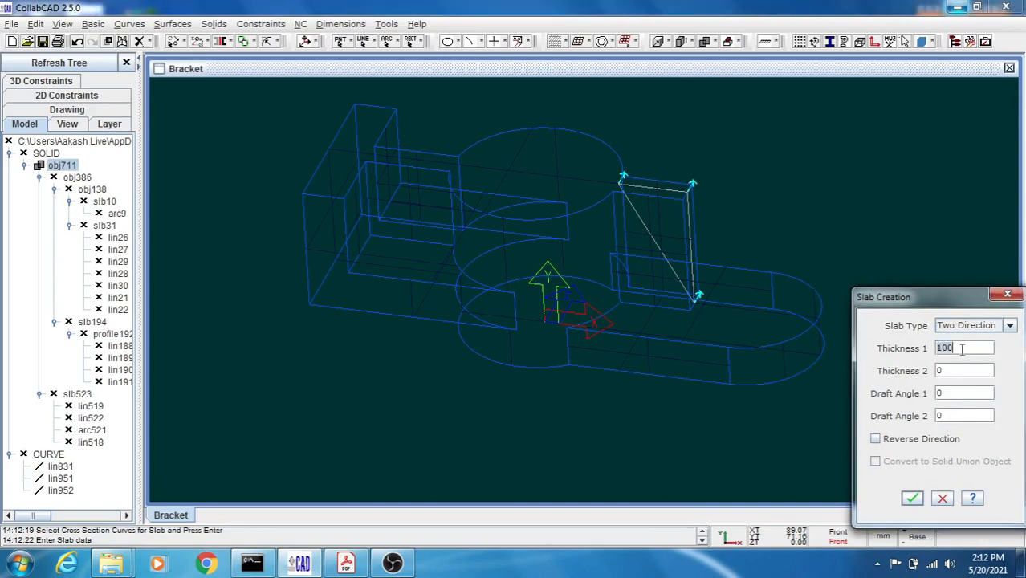
{"action": "type", "text": "5"}
{"action": "key", "text": "Tab"}
{"action": "left_click", "coordinate": [912, 500]}
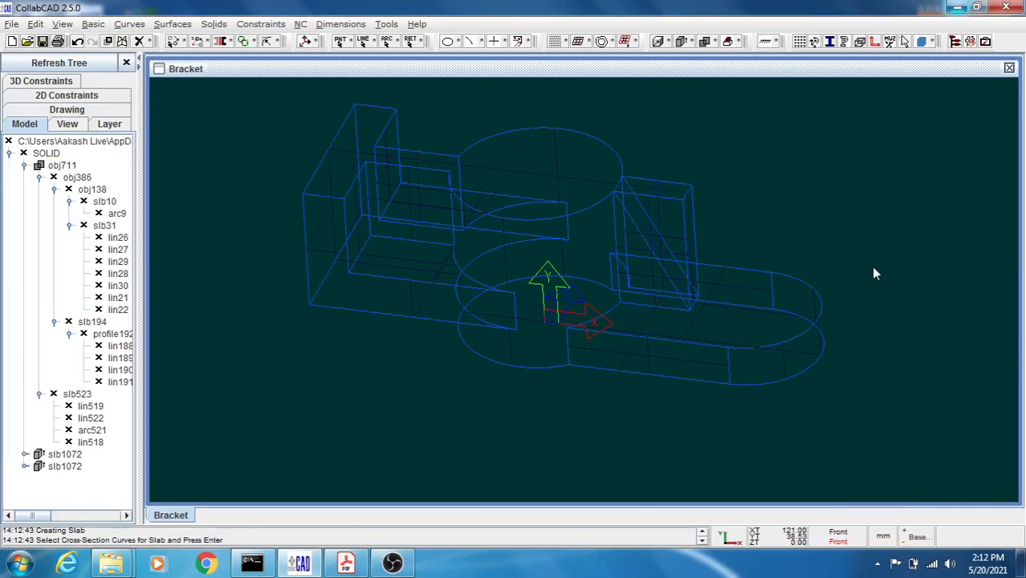
{"action": "key", "text": "Escape"}
Step: Subtract the triangular slab from the bracket solid with a Boolean Difference to slope the rib above the lug
{"action": "mouse_move", "coordinate": [867, 267]}
{"action": "middle_mouse_down"}
{"action": "mouse_move", "coordinate": [893, 282]}
{"action": "mouse_move", "coordinate": [877, 277]}
{"action": "middle_mouse_up"}
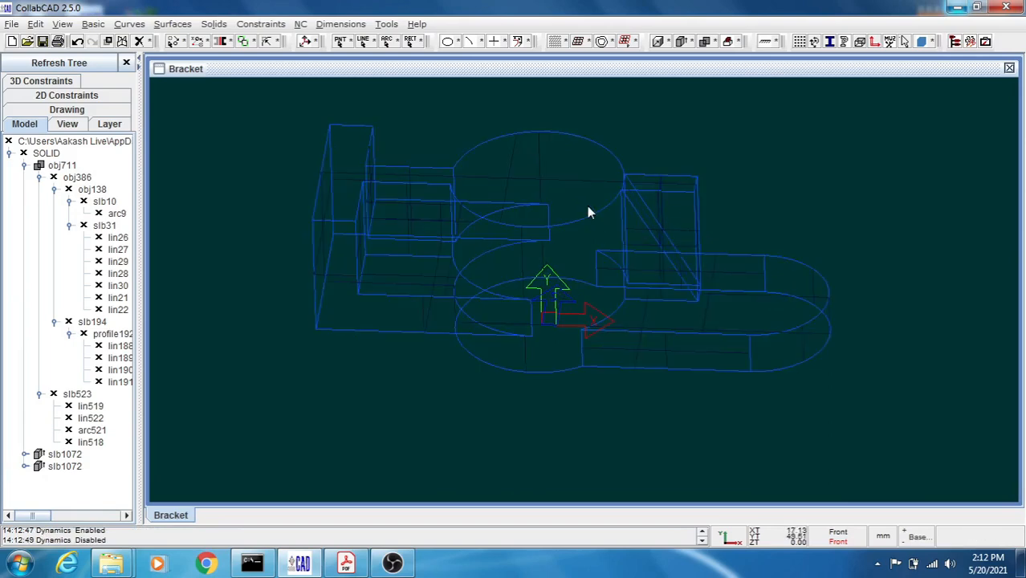
{"action": "left_click", "coordinate": [554, 229]}
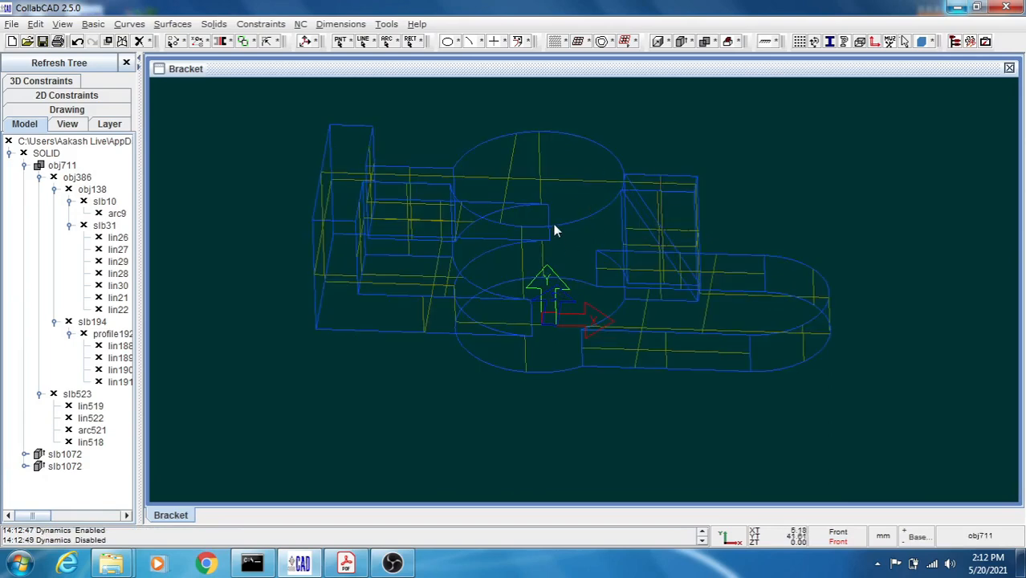
{"action": "left_click", "coordinate": [214, 23]}
{"action": "mouse_move", "coordinate": [259, 207]}
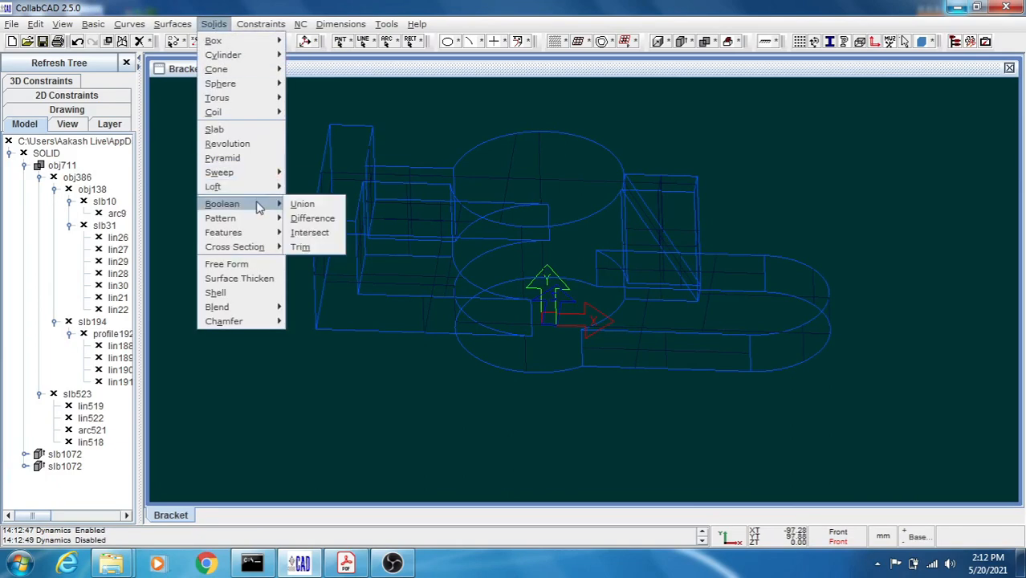
{"action": "left_click", "coordinate": [312, 219]}
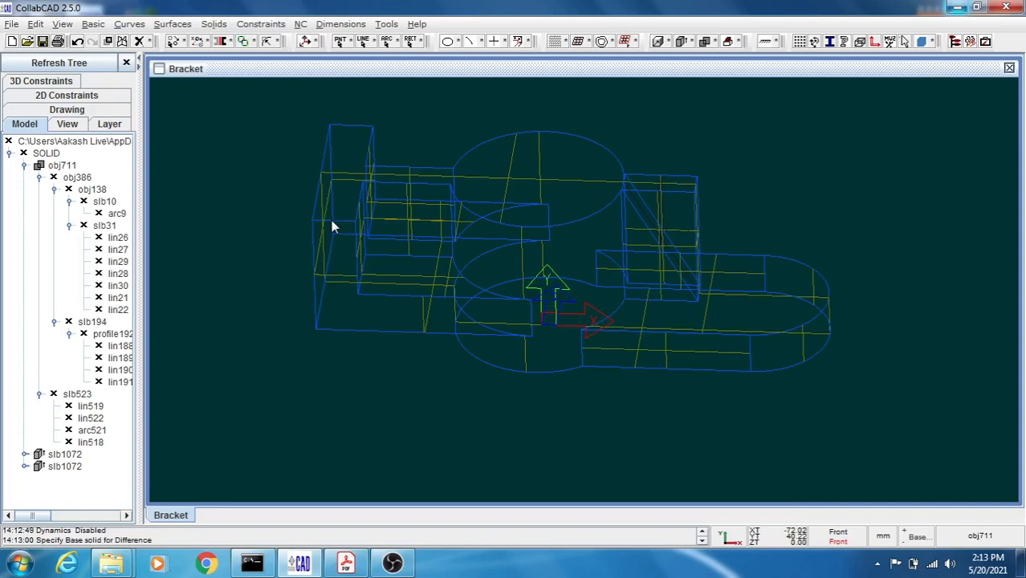
{"action": "left_click", "coordinate": [499, 137]}
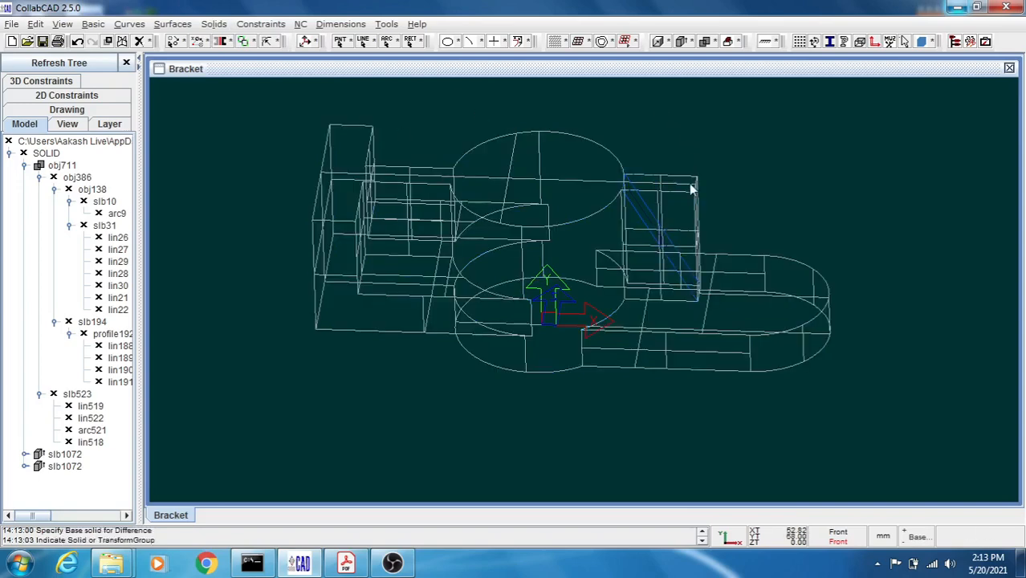
{"action": "left_click", "coordinate": [663, 215]}
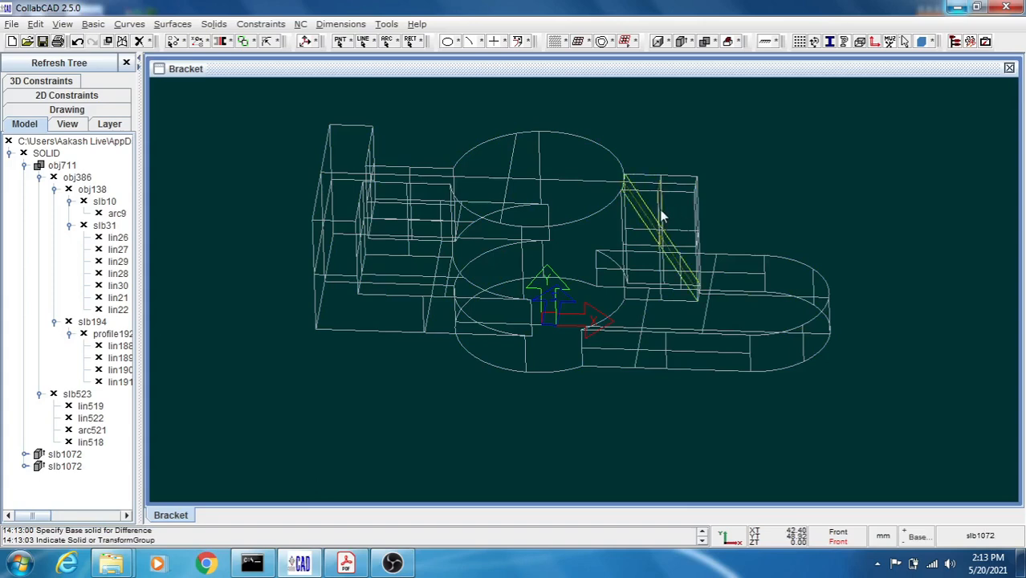
{"action": "right_click", "coordinate": [747, 205]}
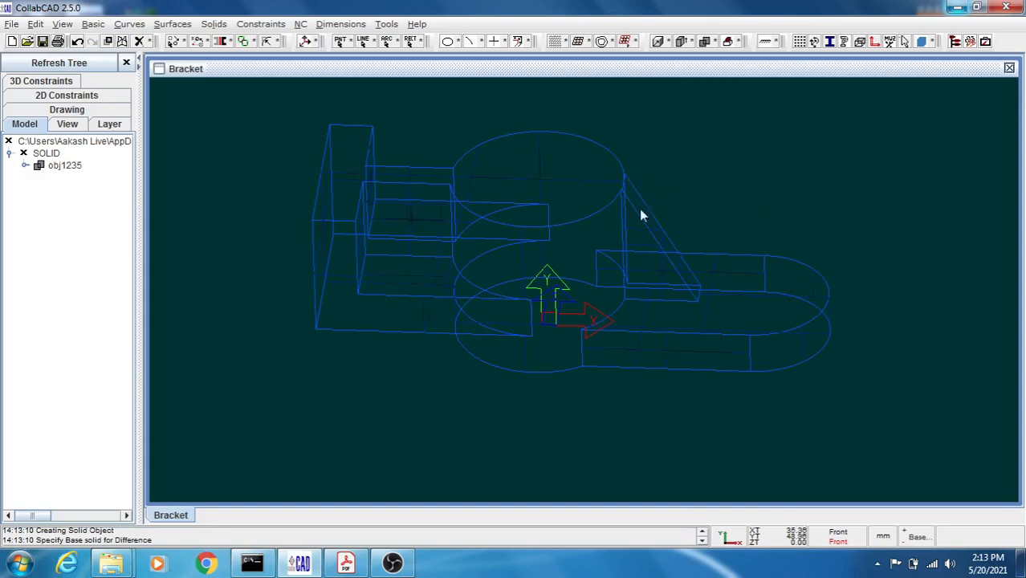
{"action": "right_click", "coordinate": [700, 197]}
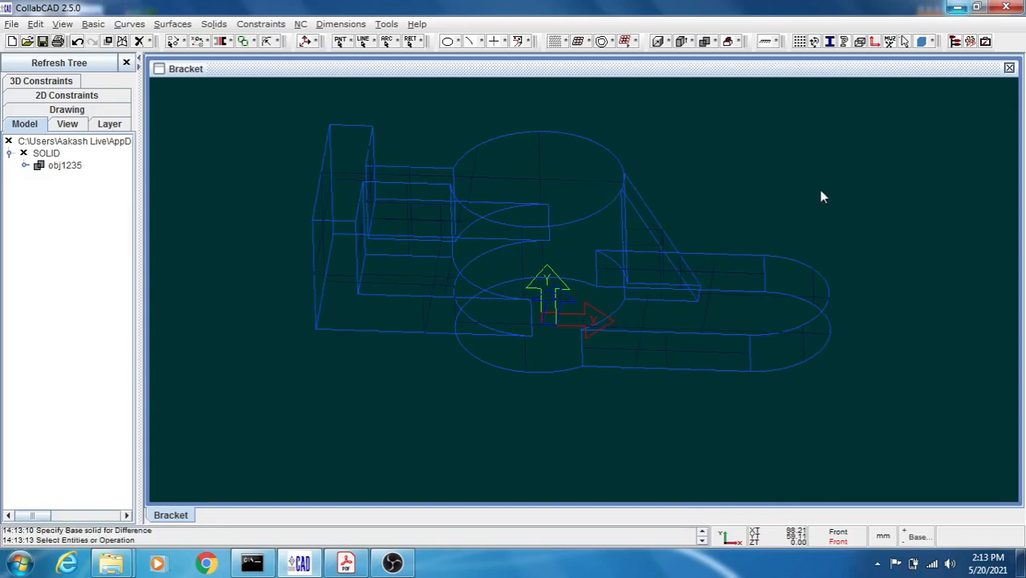
{"action": "left_click_drag", "start_coordinate": [803, 181], "coordinate": [786, 210]}
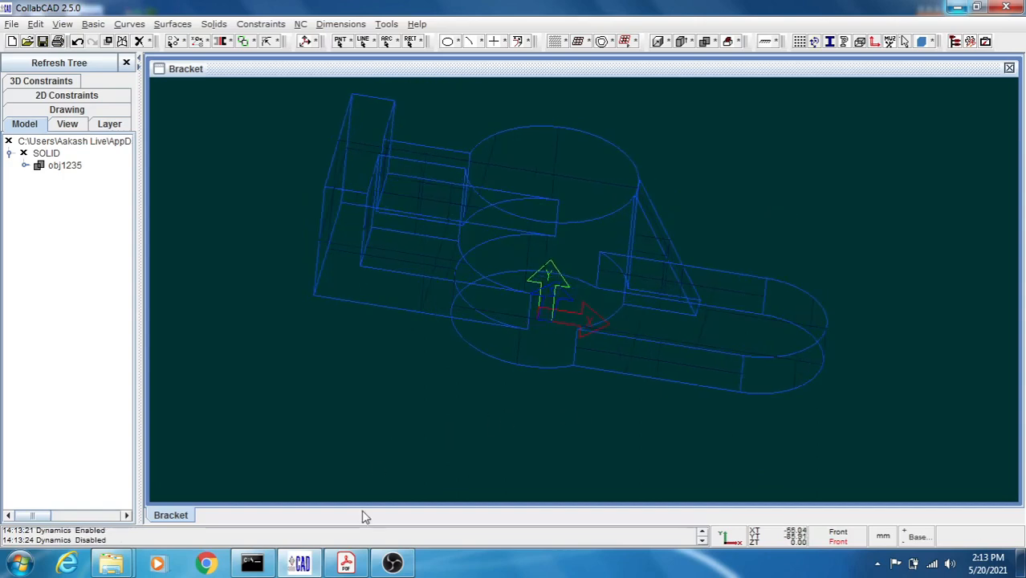
Step: Switch to the PDF drawing, check the hole sizes and positions, and return to CollabCAD
{"action": "left_click", "coordinate": [346, 562]}
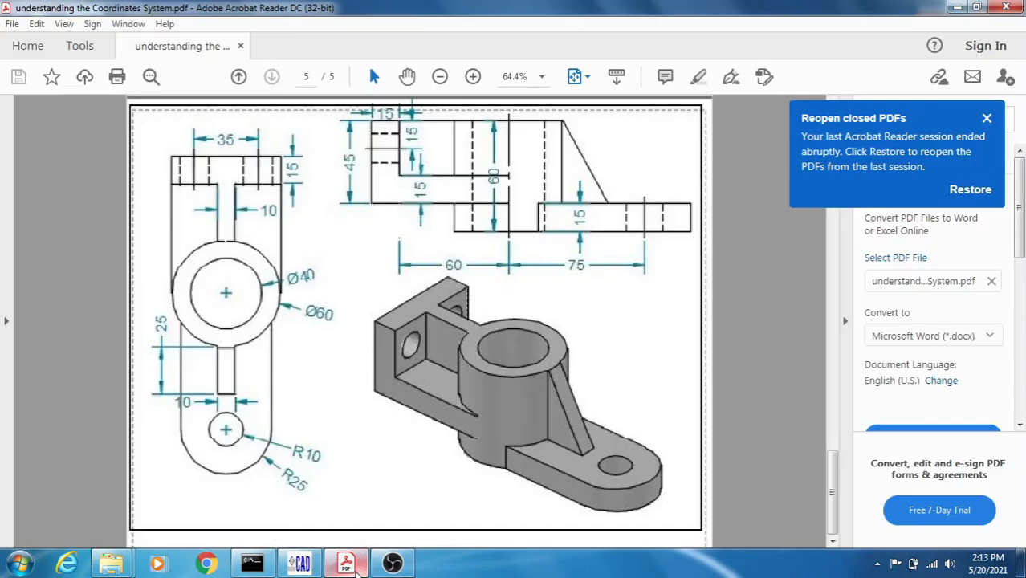
{"action": "left_click", "coordinate": [986, 118]}
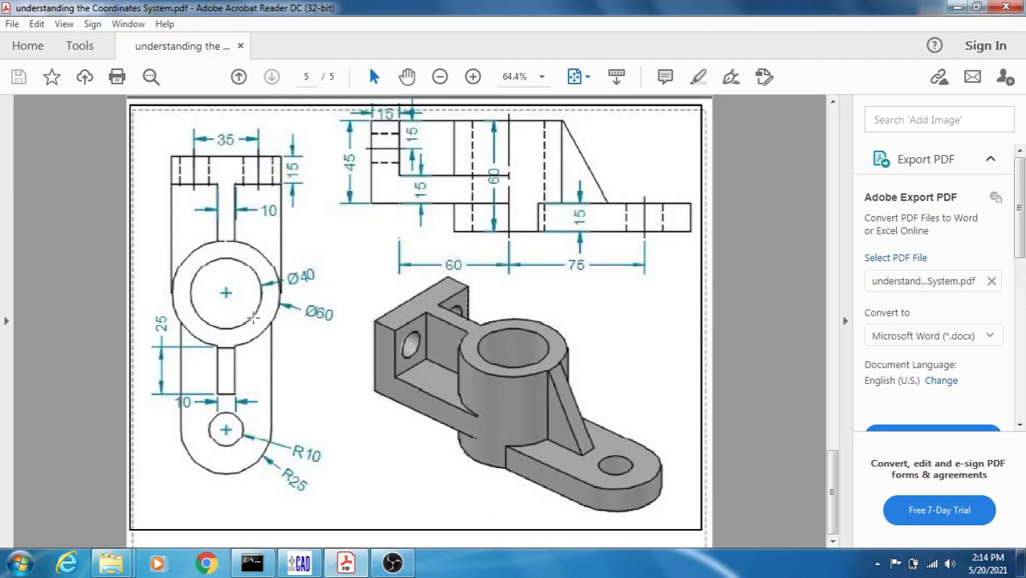
{"action": "left_click", "coordinate": [958, 8]}
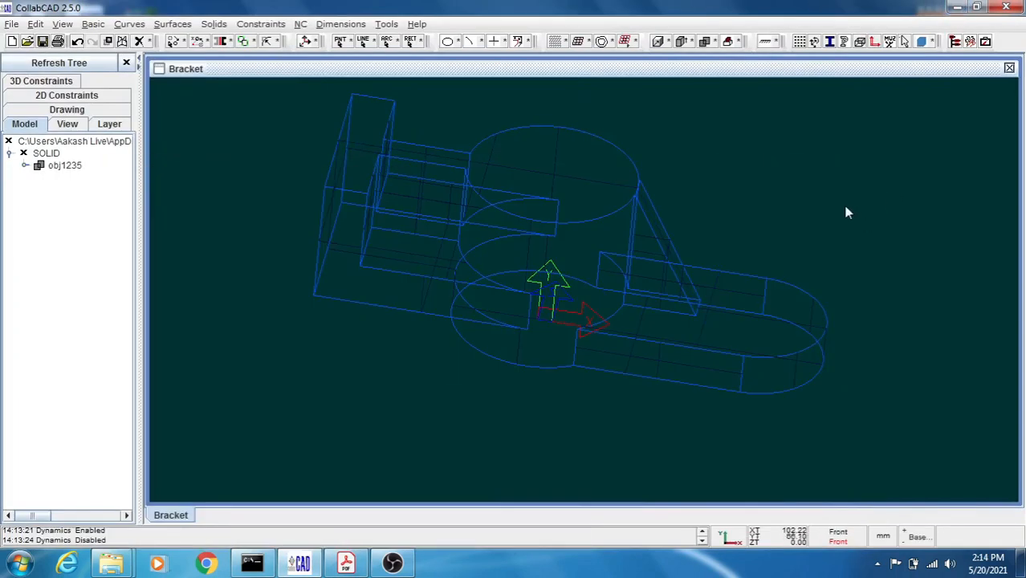
Step: Start a Hole feature on the upper face of the rounded lug
{"action": "key", "text": "f"}
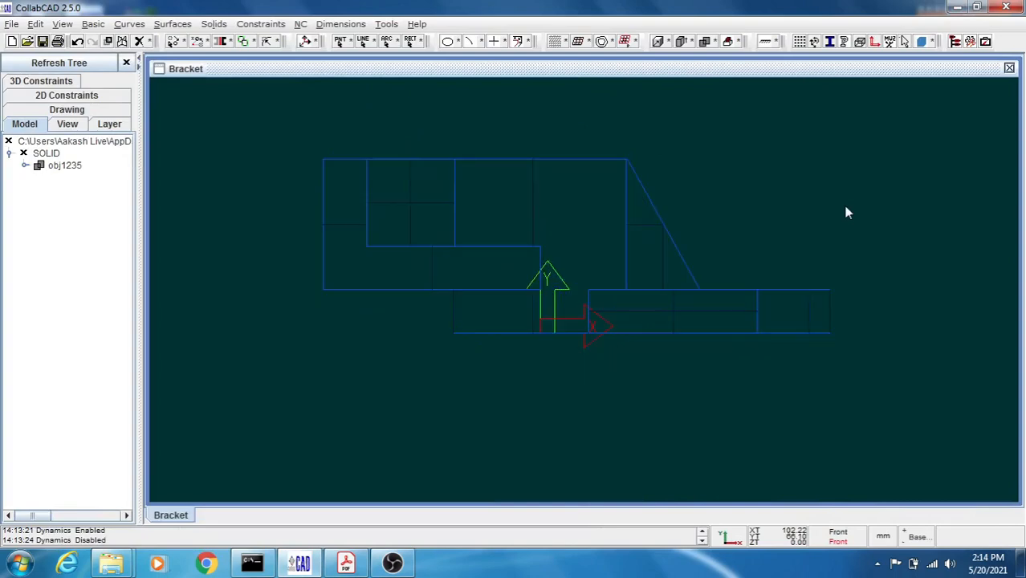
{"action": "key", "text": "t"}
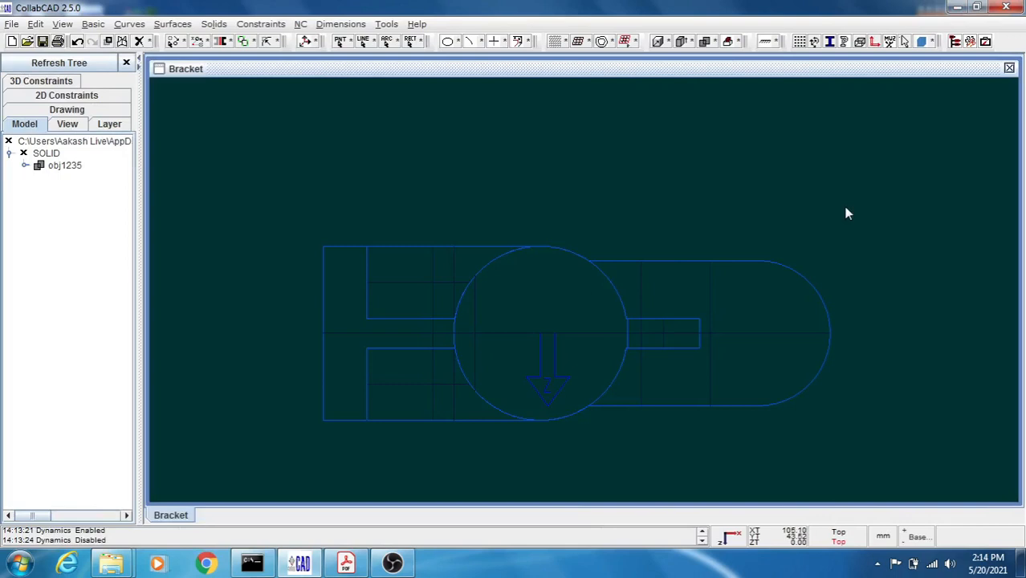
{"action": "key", "text": "Up"}
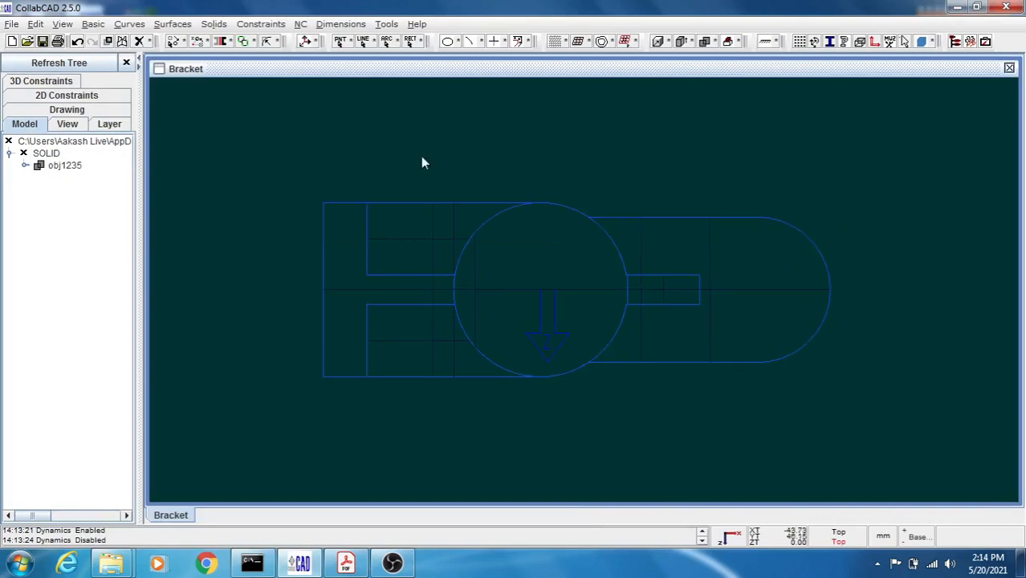
{"action": "left_click", "coordinate": [213, 24]}
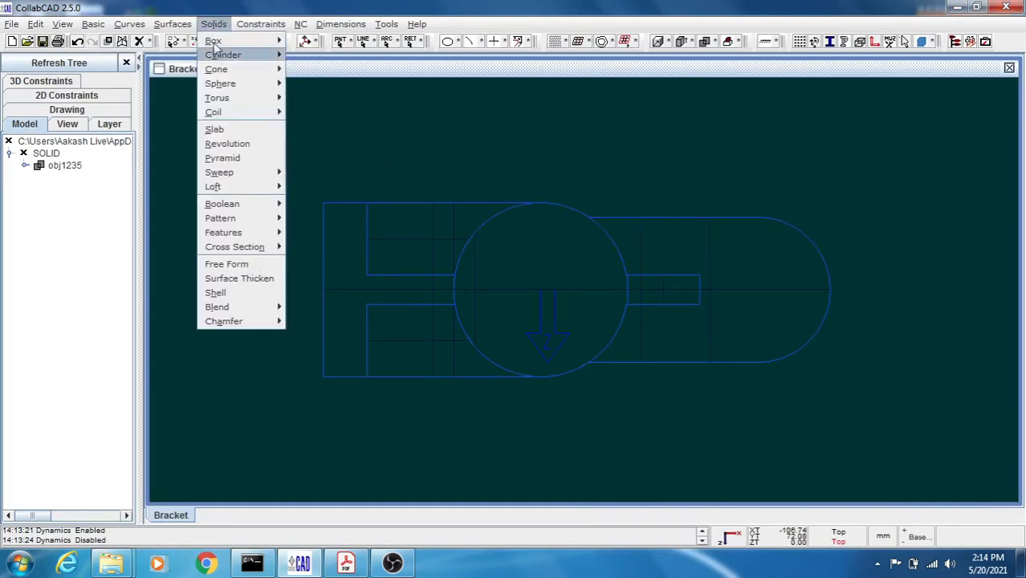
{"action": "mouse_move", "coordinate": [244, 233]}
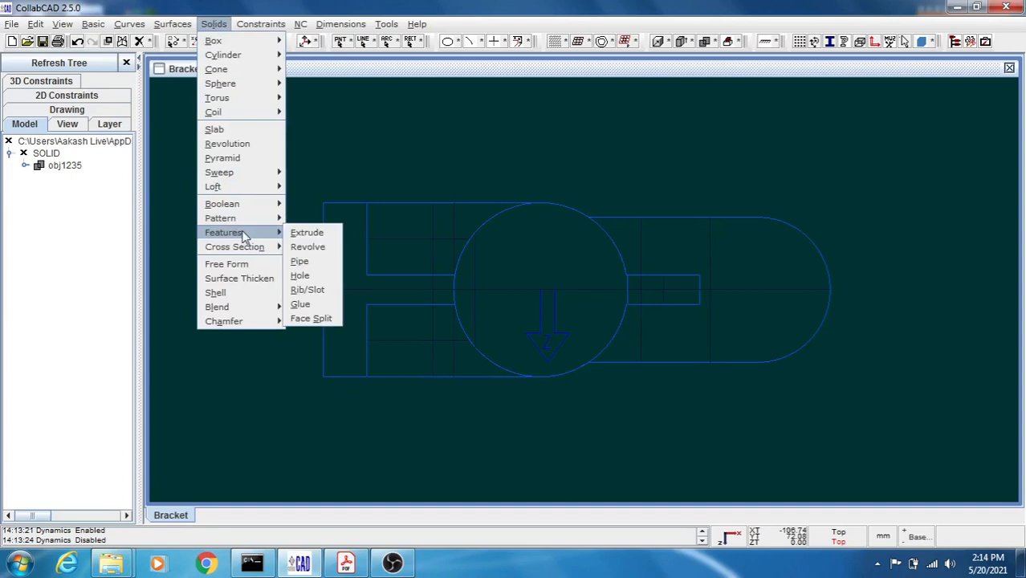
{"action": "left_click", "coordinate": [309, 279]}
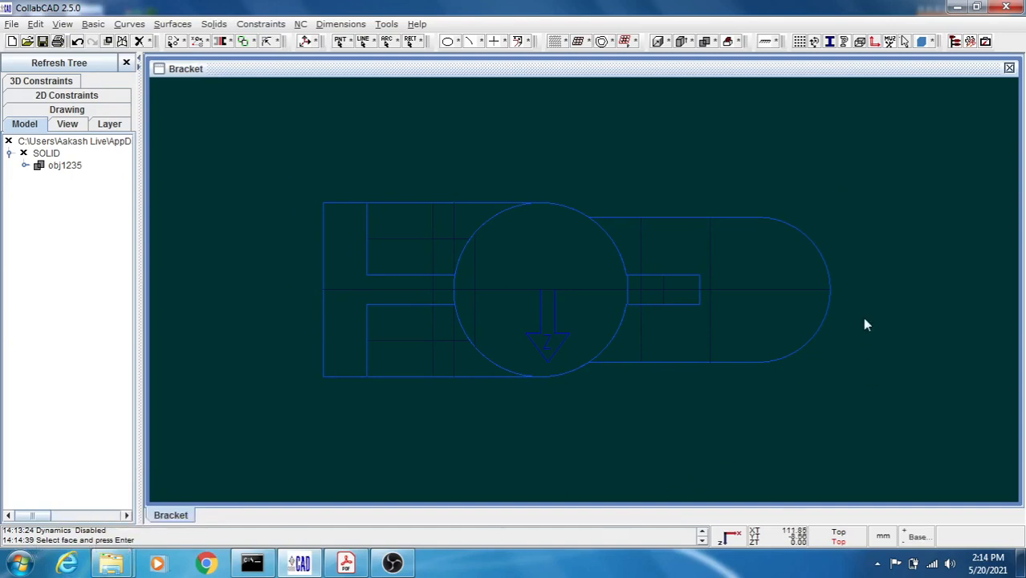
{"action": "middle_click_drag", "start_coordinate": [875, 304], "coordinate": [869, 334]}
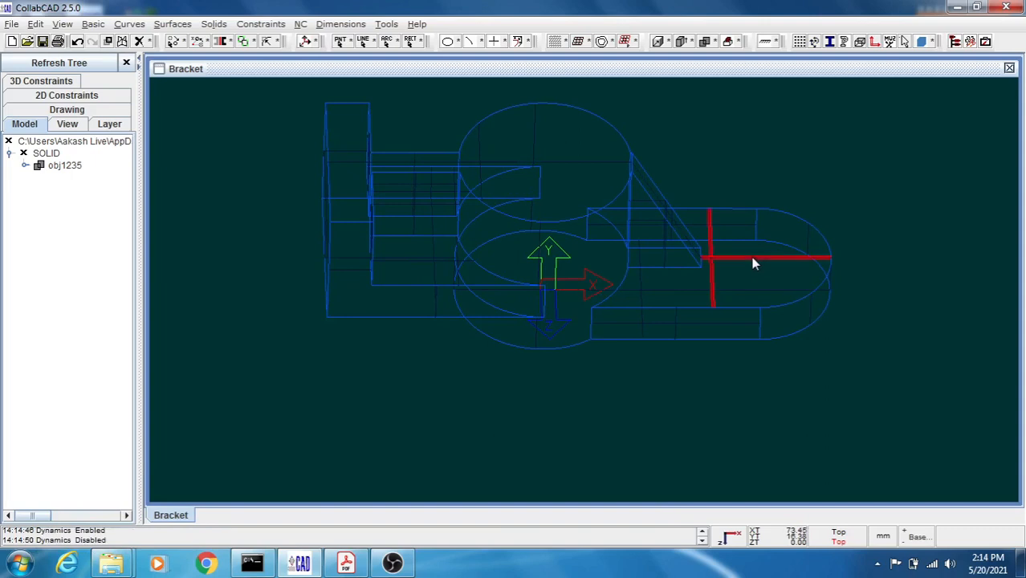
{"action": "right_click", "coordinate": [854, 243]}
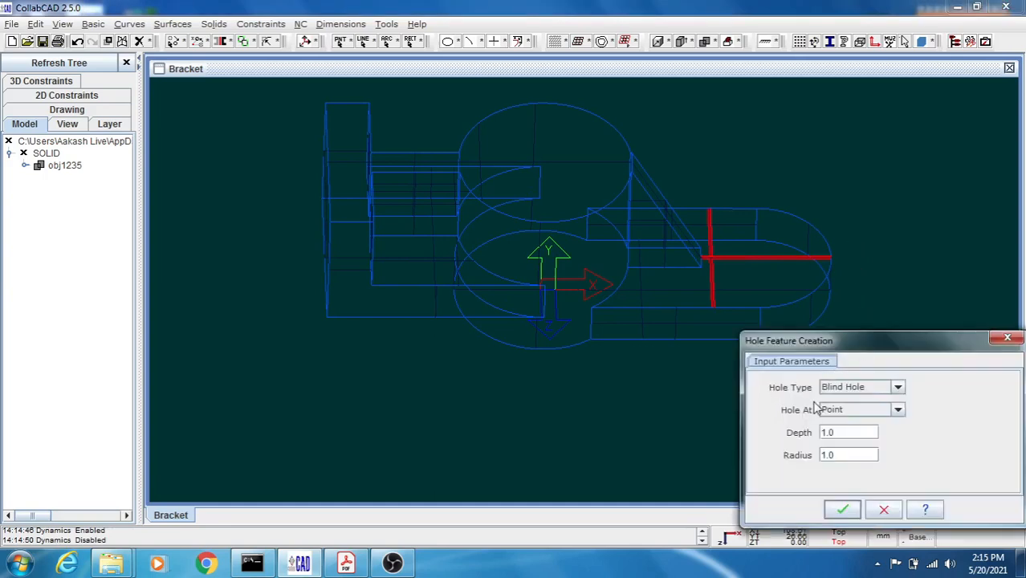
Step: Cut a Through All hole of radius 10 in the lug, centred on the arc of its rounded end
{"action": "left_click", "coordinate": [898, 387]}
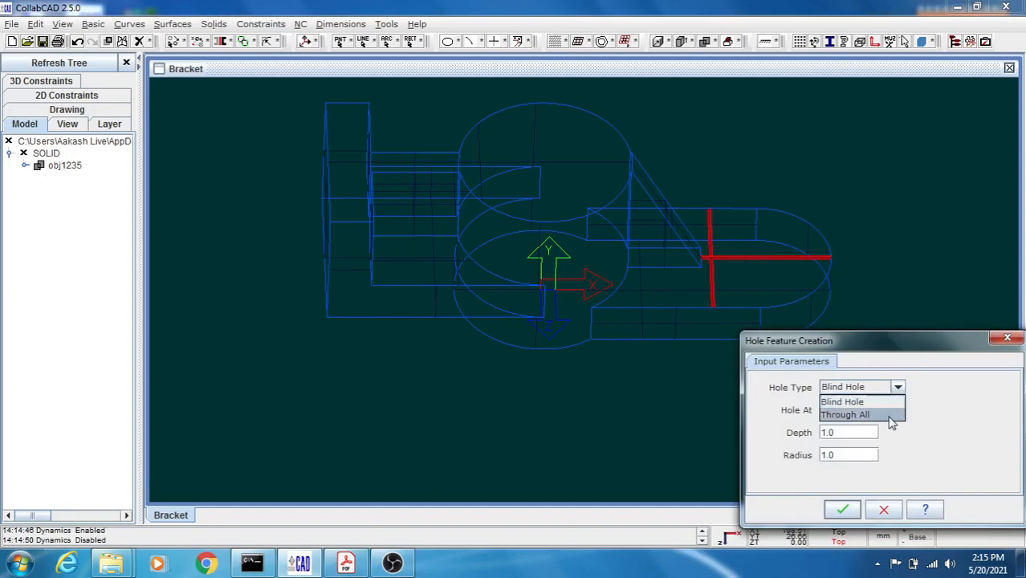
{"action": "left_click", "coordinate": [891, 419]}
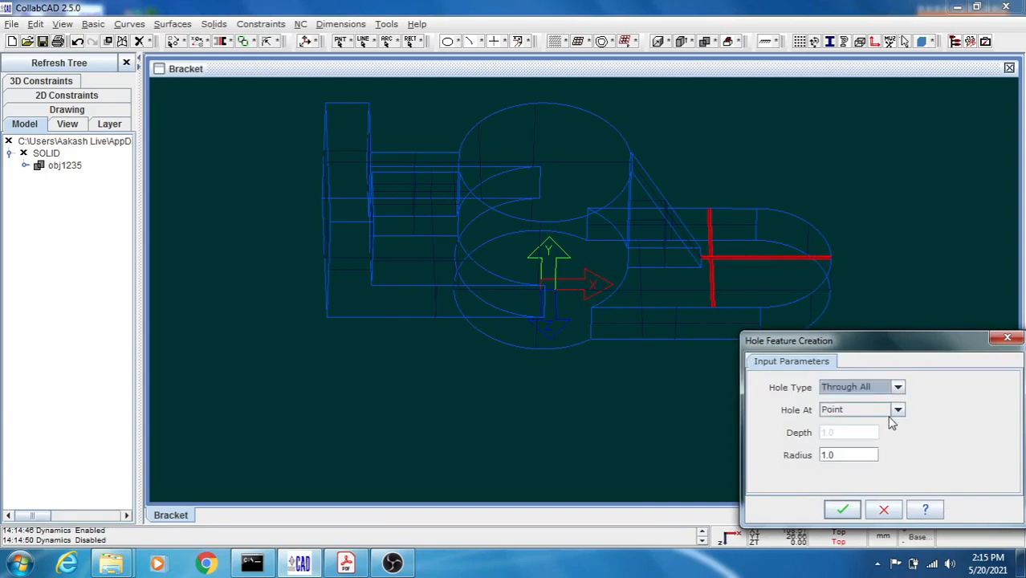
{"action": "double_click", "coordinate": [845, 456]}
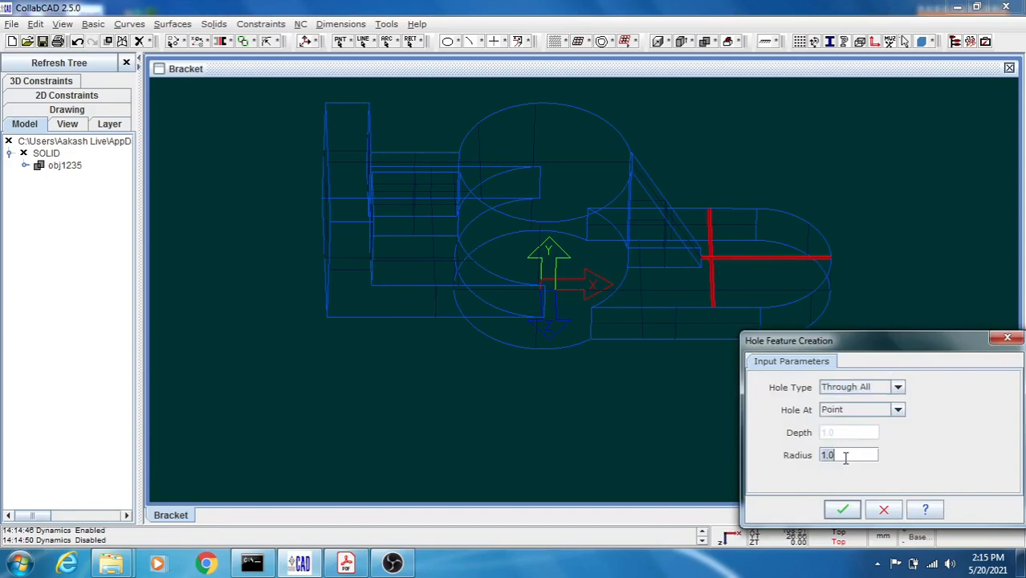
{"action": "type", "text": "10"}
{"action": "left_click", "coordinate": [841, 509]}
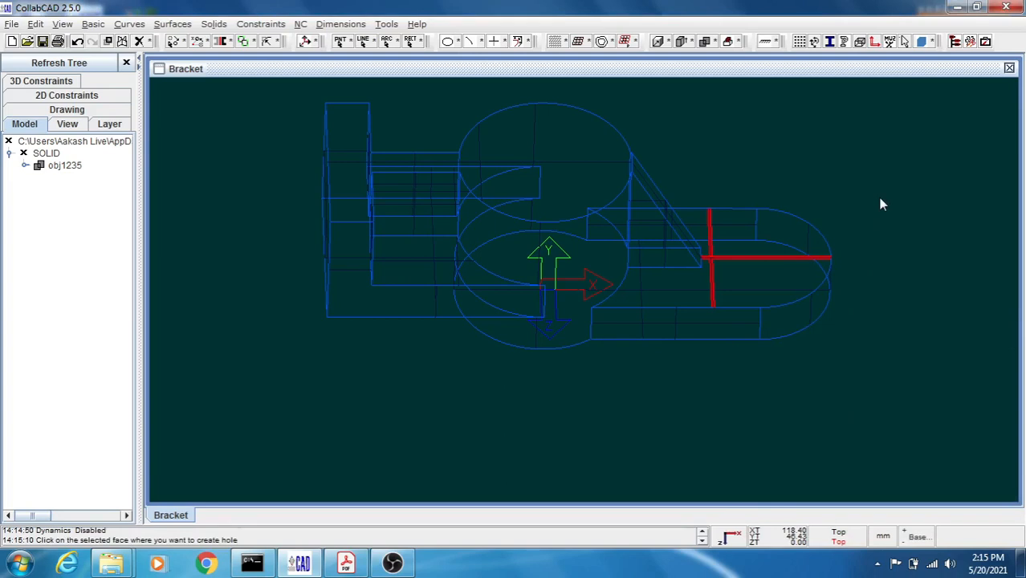
{"action": "right_click", "coordinate": [870, 128]}
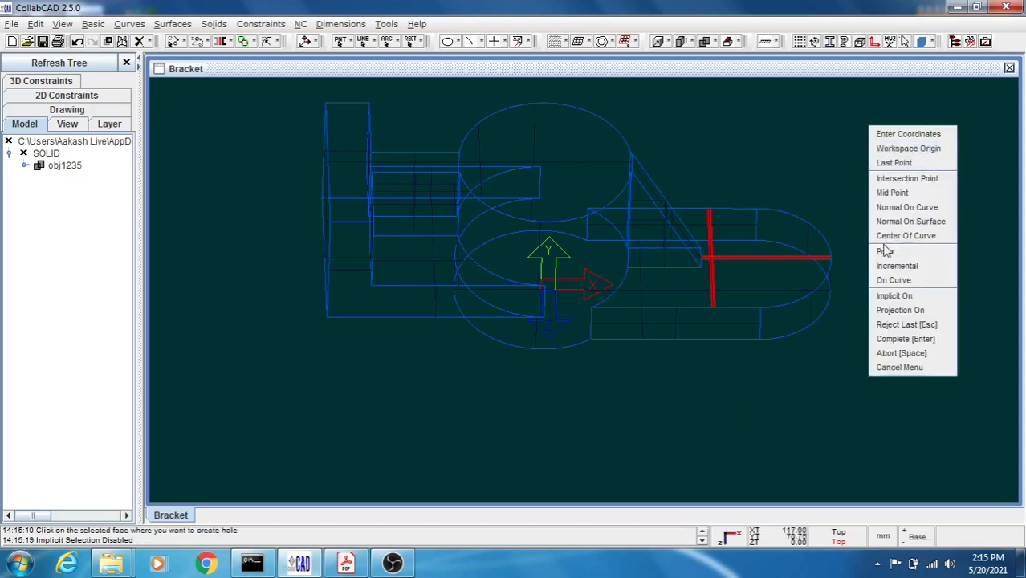
{"action": "left_click", "coordinate": [927, 238]}
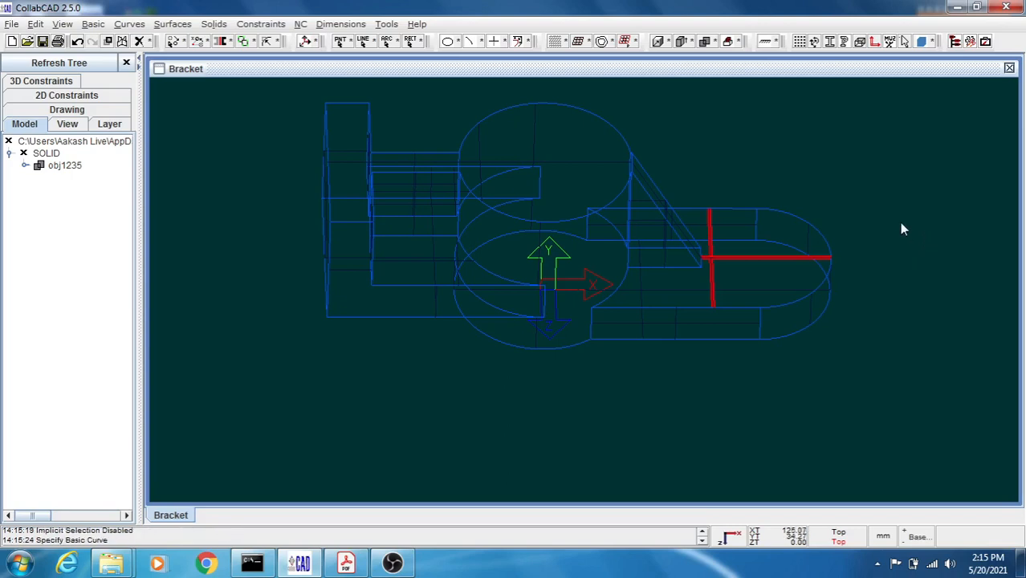
{"action": "left_click", "coordinate": [801, 219]}
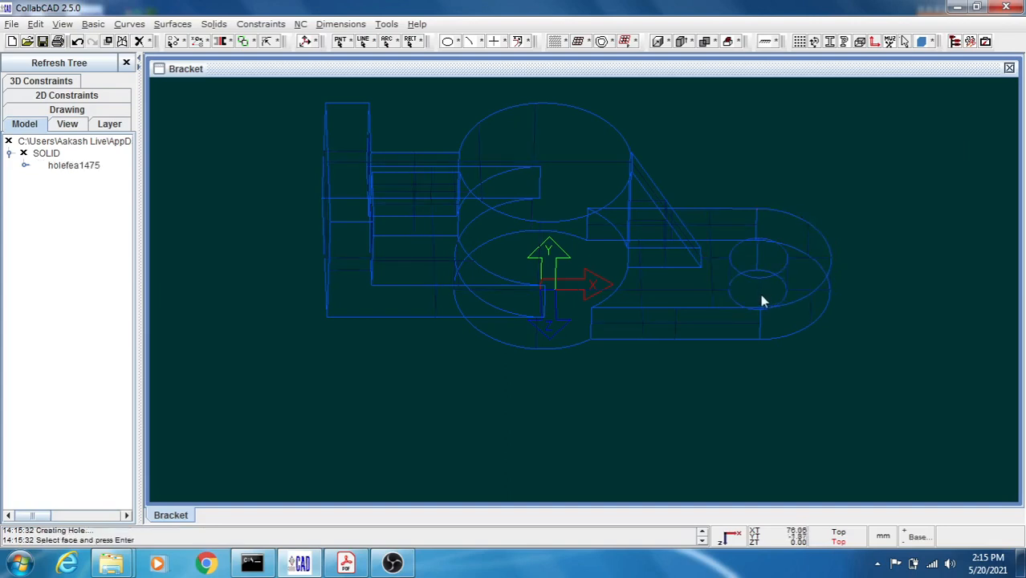
{"action": "key", "text": "Escape"}
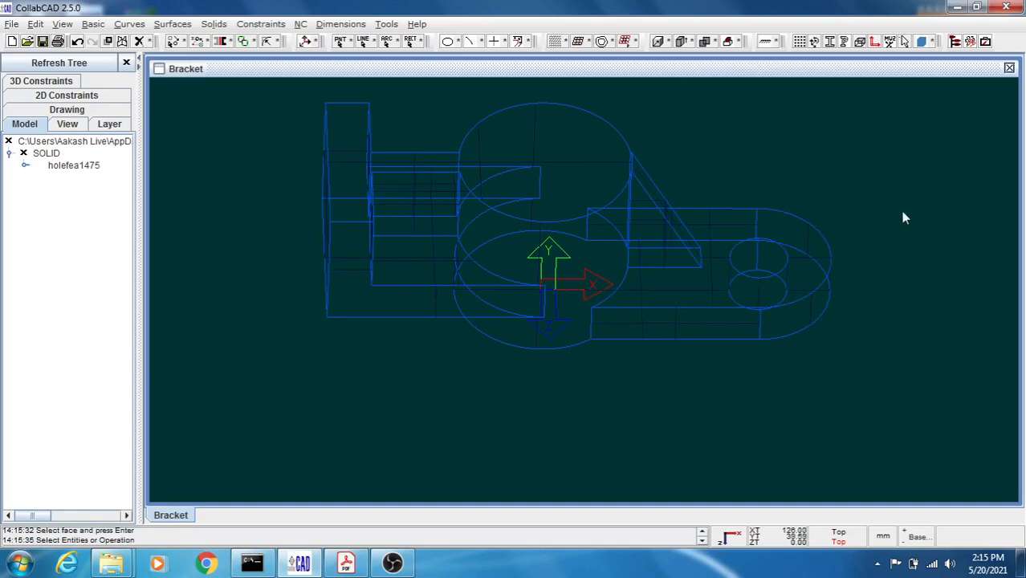
Step: Start a Hole feature on the top face of the central cylinder
{"action": "key", "text": "ctrl+d"}
{"action": "left_click_drag", "start_coordinate": [899, 211], "coordinate": [873, 230]}
{"action": "key", "text": "ctrl+d"}
{"action": "key", "text": "ctrl+d"}
{"action": "key", "text": "ctrl+d"}
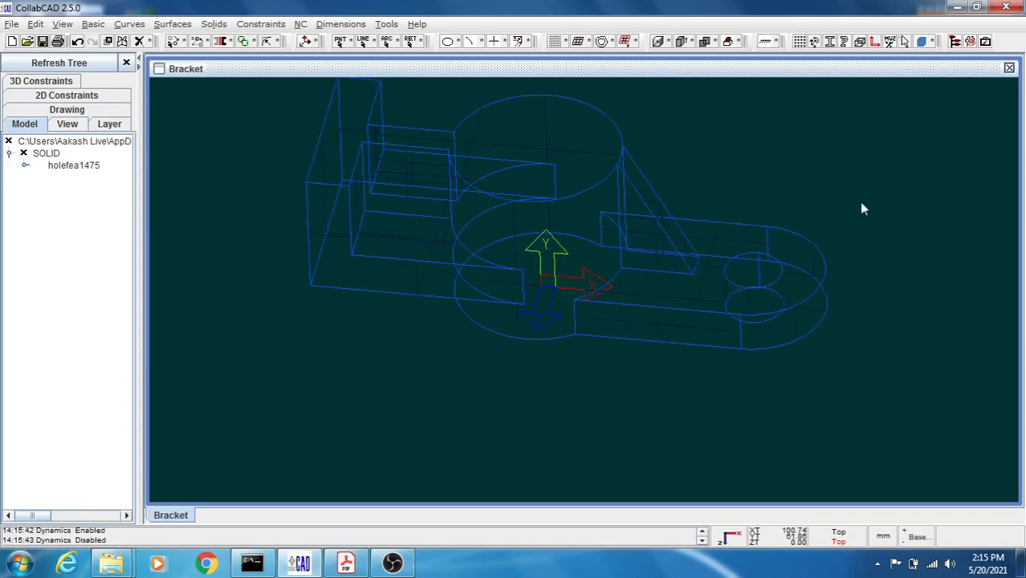
{"action": "left_click", "coordinate": [212, 25]}
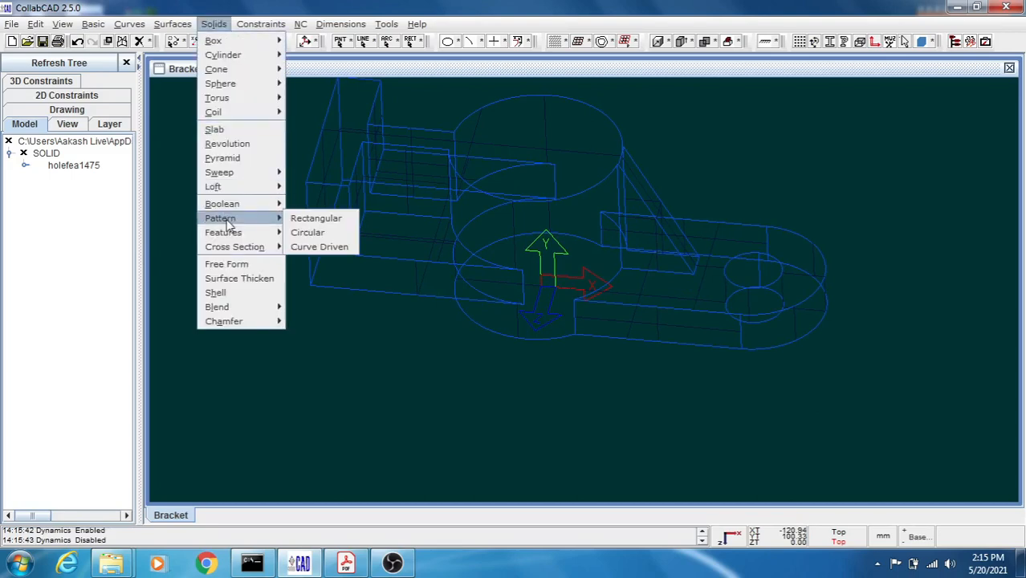
{"action": "mouse_move", "coordinate": [235, 233]}
{"action": "left_click", "coordinate": [302, 276]}
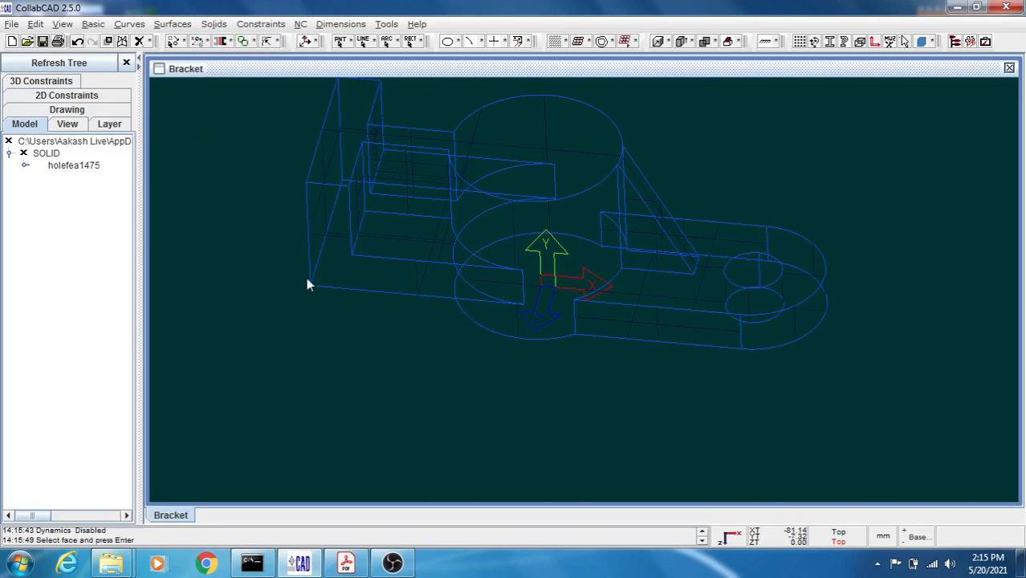
{"action": "left_click", "coordinate": [514, 153]}
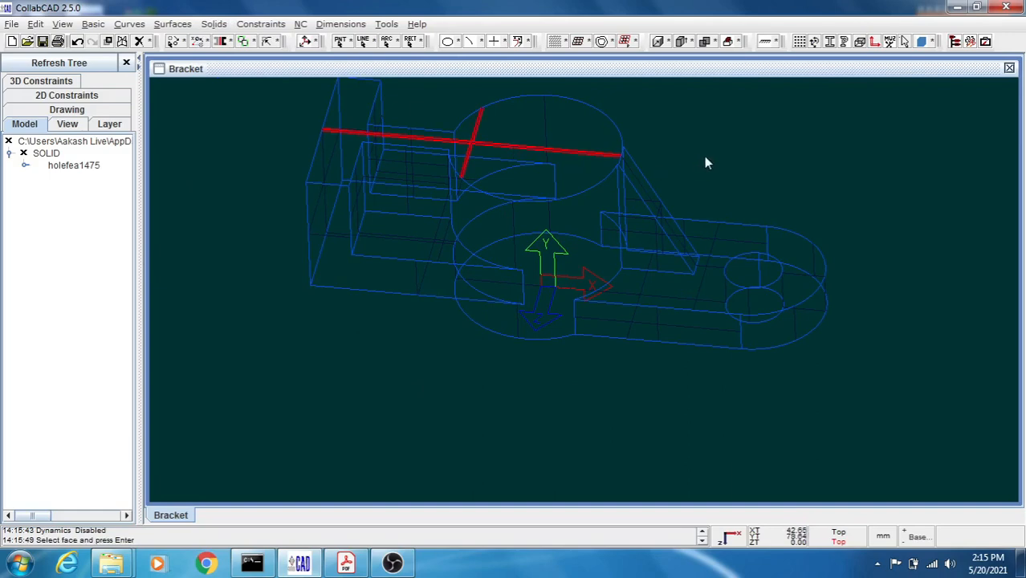
{"action": "key", "text": "Return"}
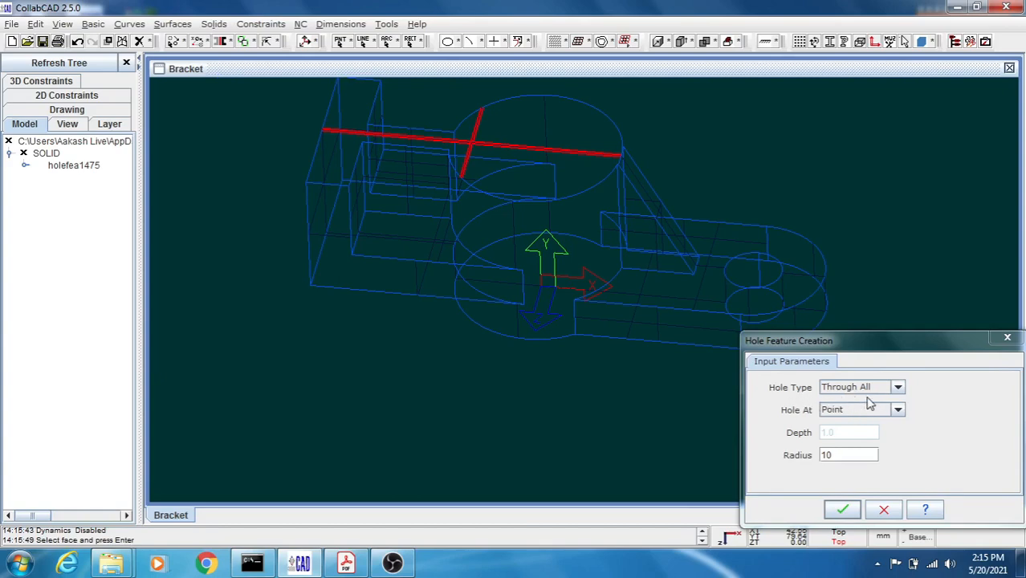
Step: Cut a Through All hole of radius 20 at the centre of the vertical cylinder's top face
{"action": "left_click", "coordinate": [844, 455]}
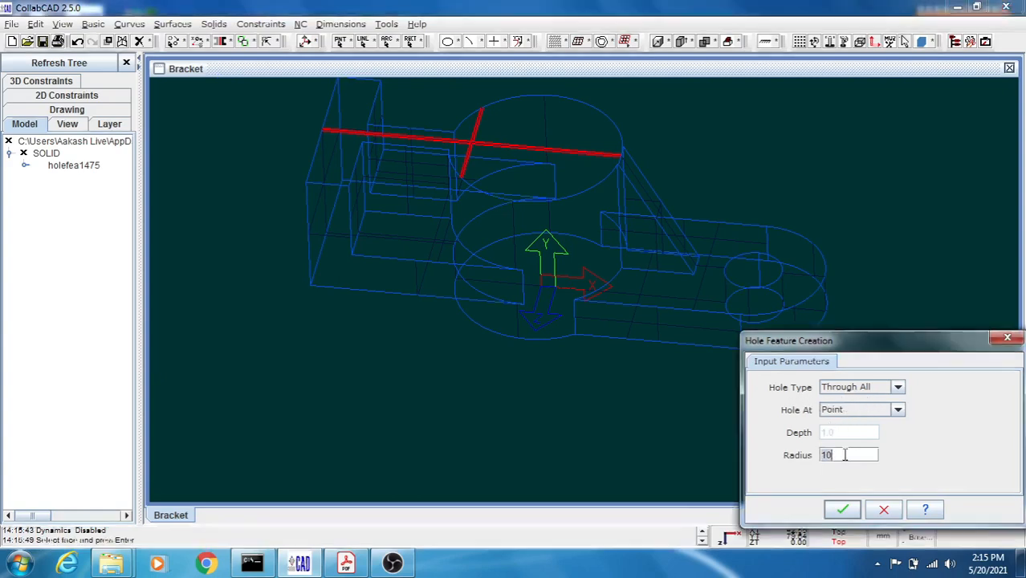
{"action": "key", "text": "BackSpace"}
{"action": "key", "text": "BackSpace"}
{"action": "type", "text": "20"}
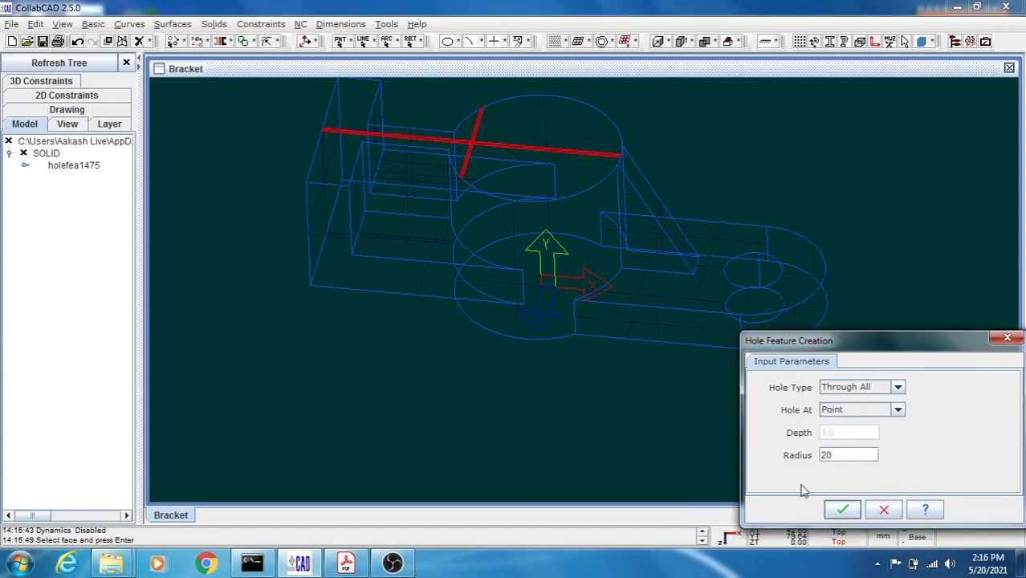
{"action": "left_click", "coordinate": [842, 509]}
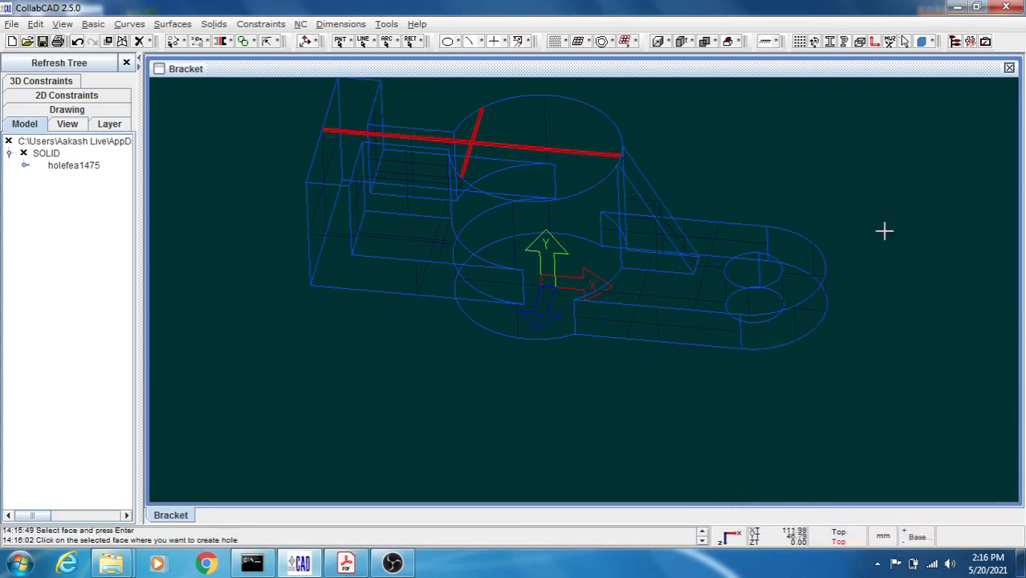
{"action": "right_click", "coordinate": [860, 154]}
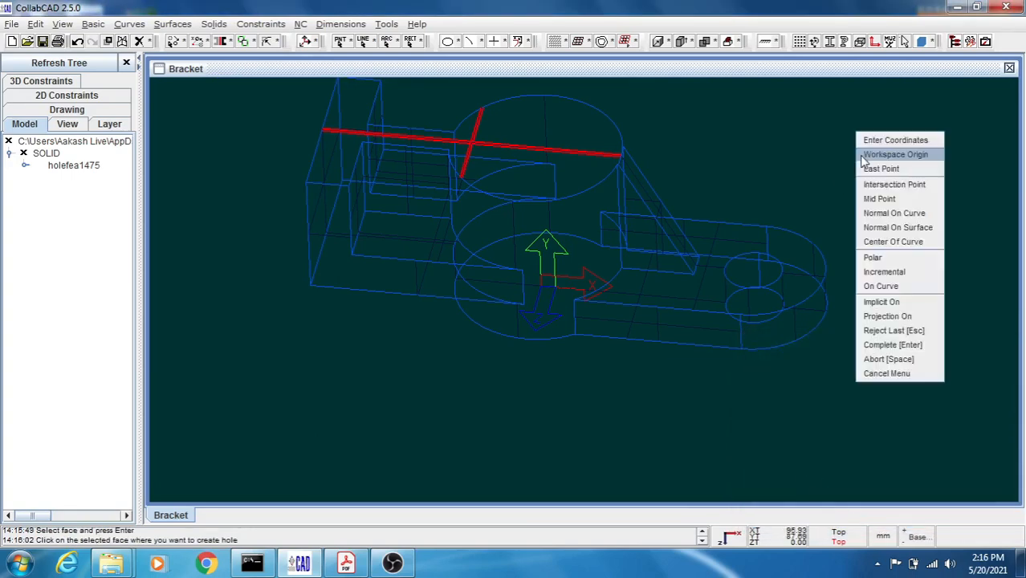
{"action": "left_click", "coordinate": [912, 244]}
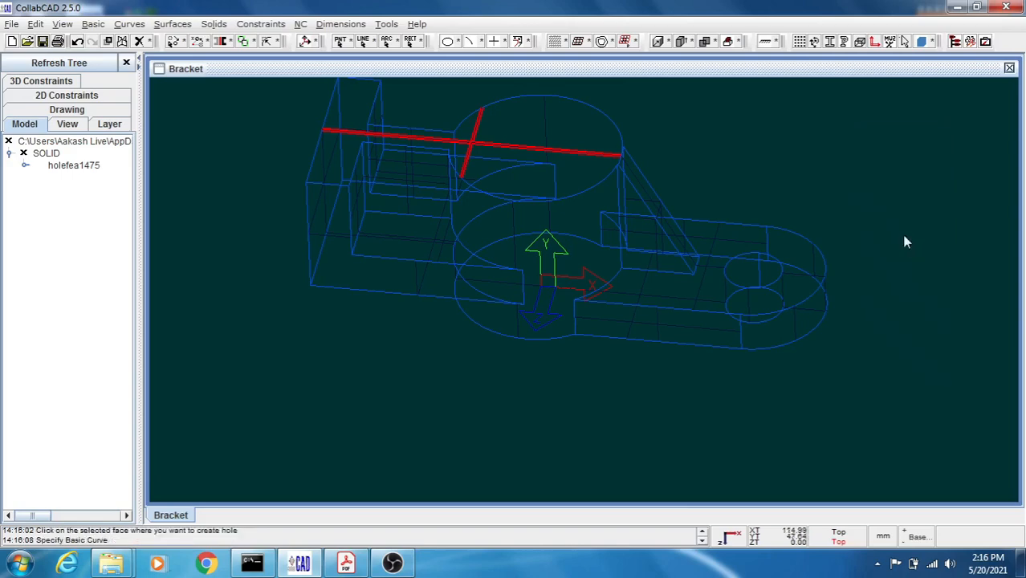
{"action": "left_click", "coordinate": [605, 116]}
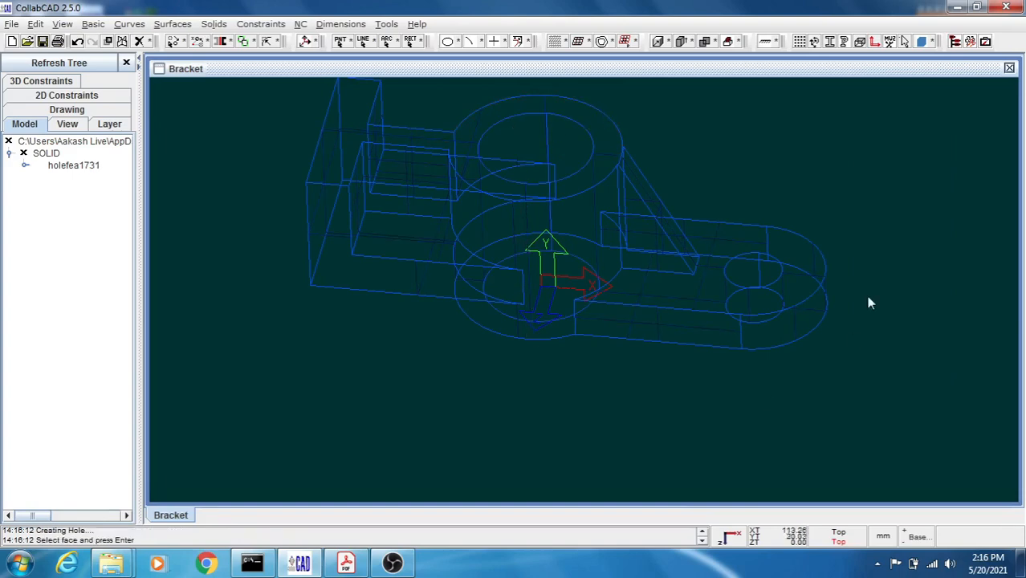
Step: Check the bracket's dimensioned views in the PDF drawing in Adobe Acrobat Reader, and return to CollabCAD
{"action": "key", "text": "Down"}
{"action": "key", "text": "Down"}
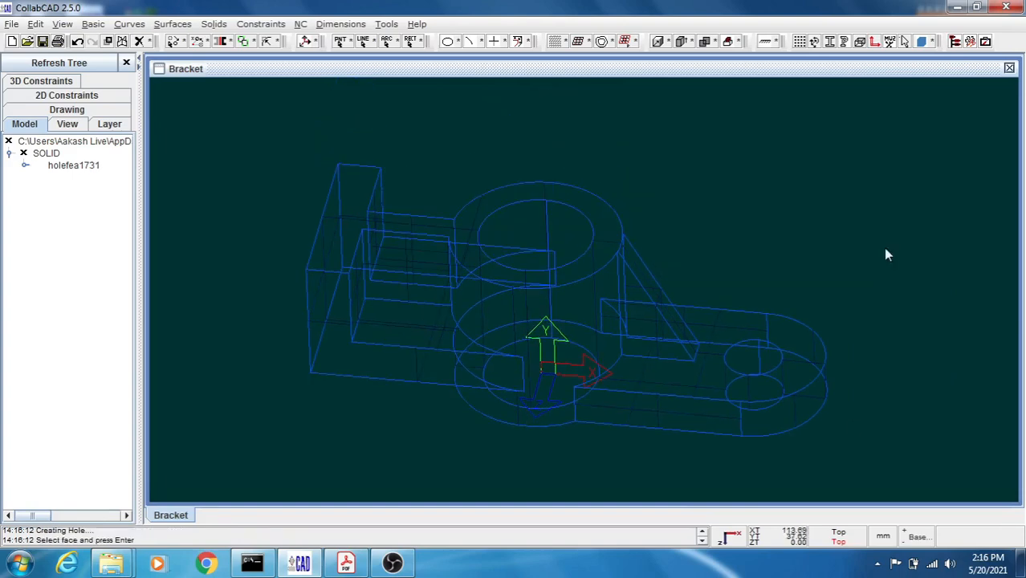
{"action": "key", "text": "ctrl+d"}
{"action": "mouse_move", "coordinate": [836, 235]}
{"action": "left_mouse_down"}
{"action": "mouse_move", "coordinate": [859, 229]}
{"action": "mouse_move", "coordinate": [827, 232]}
{"action": "left_mouse_up"}
{"action": "left_click", "coordinate": [346, 562]}
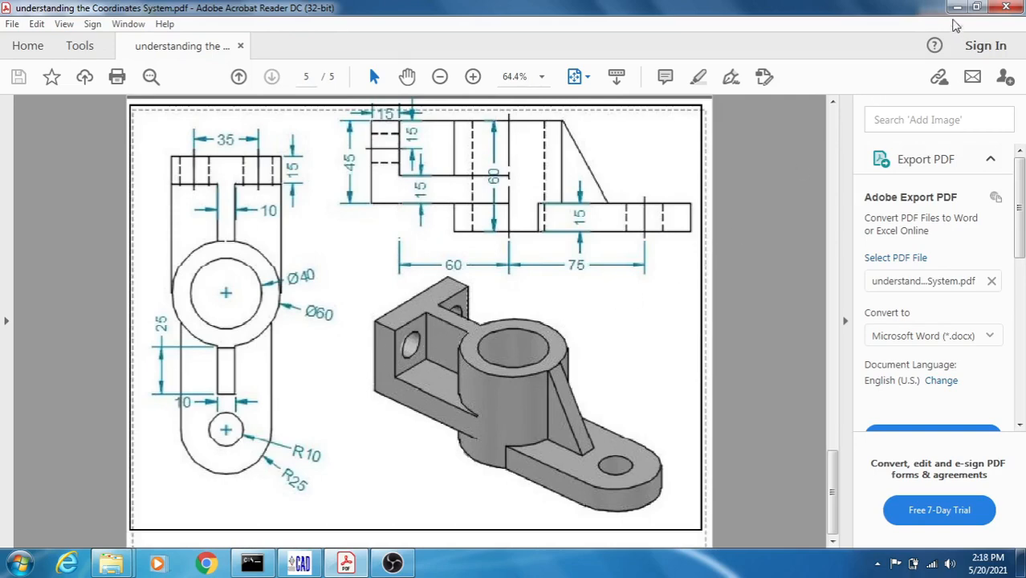
{"action": "left_click", "coordinate": [955, 6]}
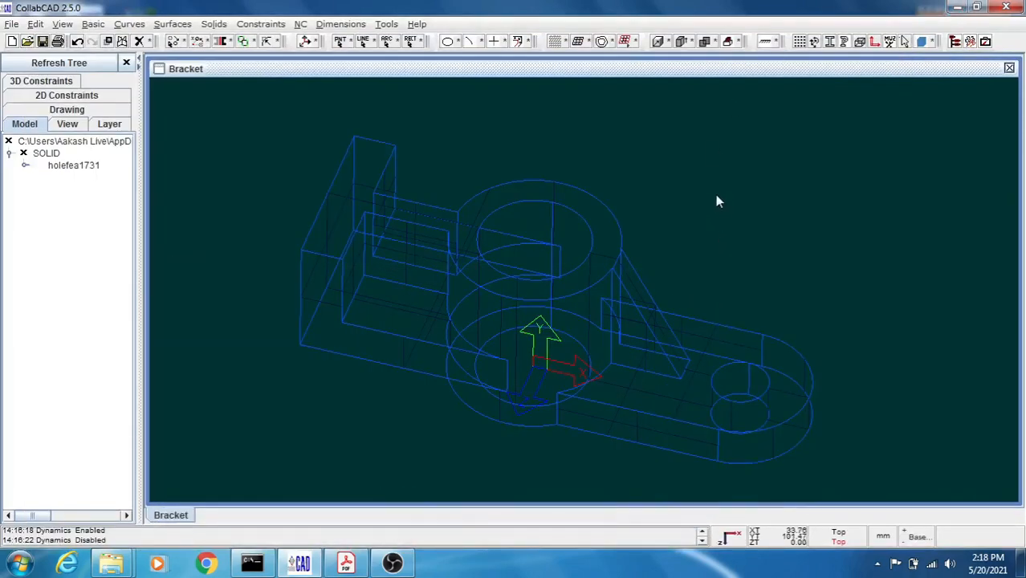
Step: Examine the bracket model from the top, right and oblique views, looking at the end plate beside the rib
{"action": "key", "text": "ctrl+d"}
{"action": "mouse_move", "coordinate": [716, 188]}
{"action": "left_mouse_down"}
{"action": "mouse_move", "coordinate": [740, 200]}
{"action": "mouse_move", "coordinate": [723, 206]}
{"action": "left_mouse_up"}
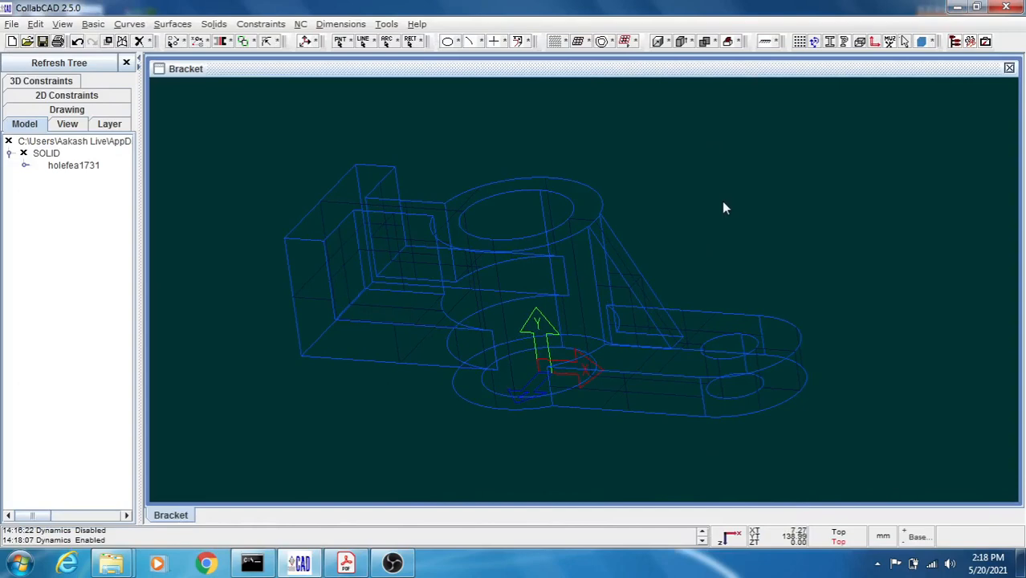
{"action": "key", "text": "t"}
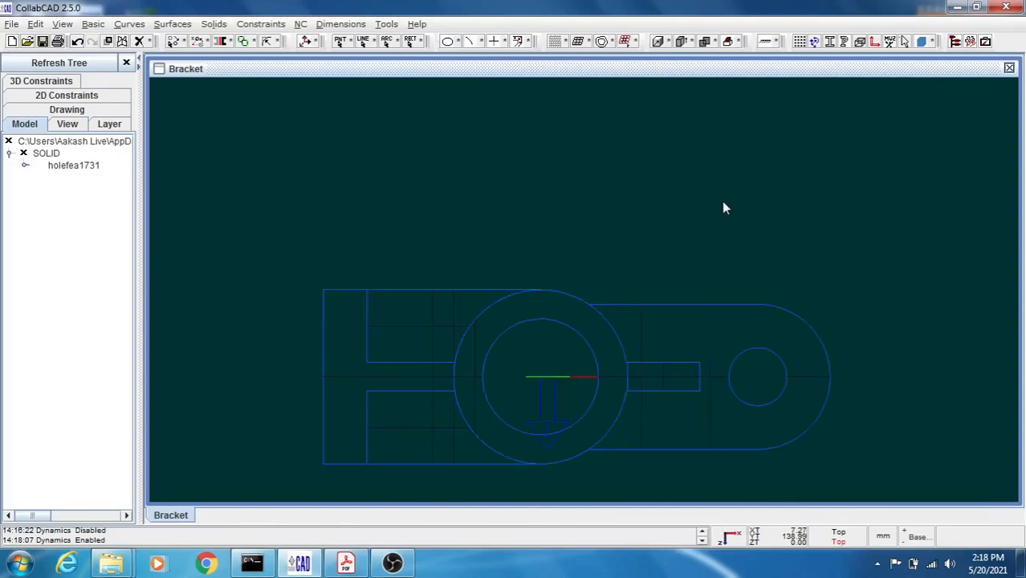
{"action": "key", "text": "ctrl+d"}
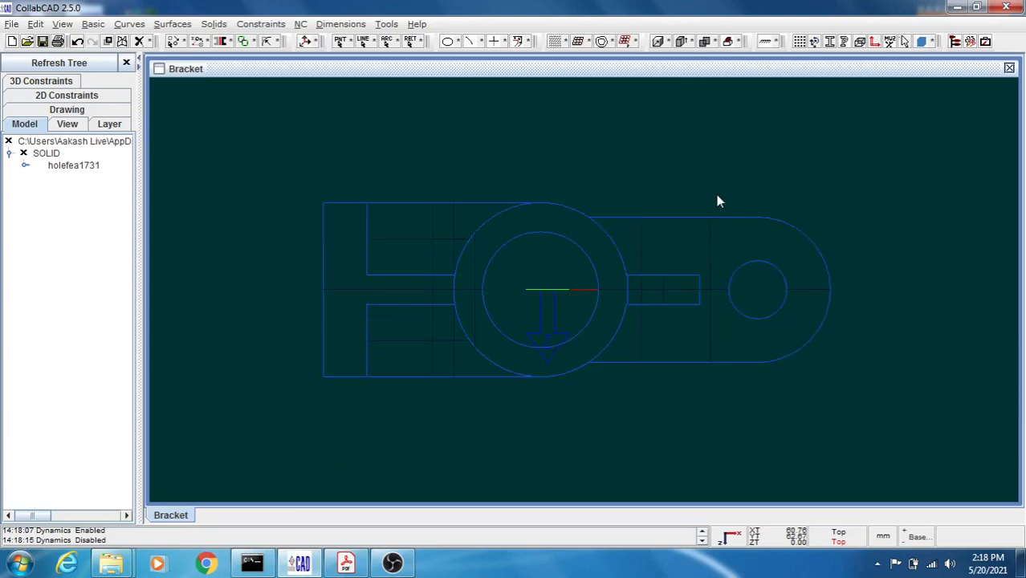
{"action": "key", "text": "r"}
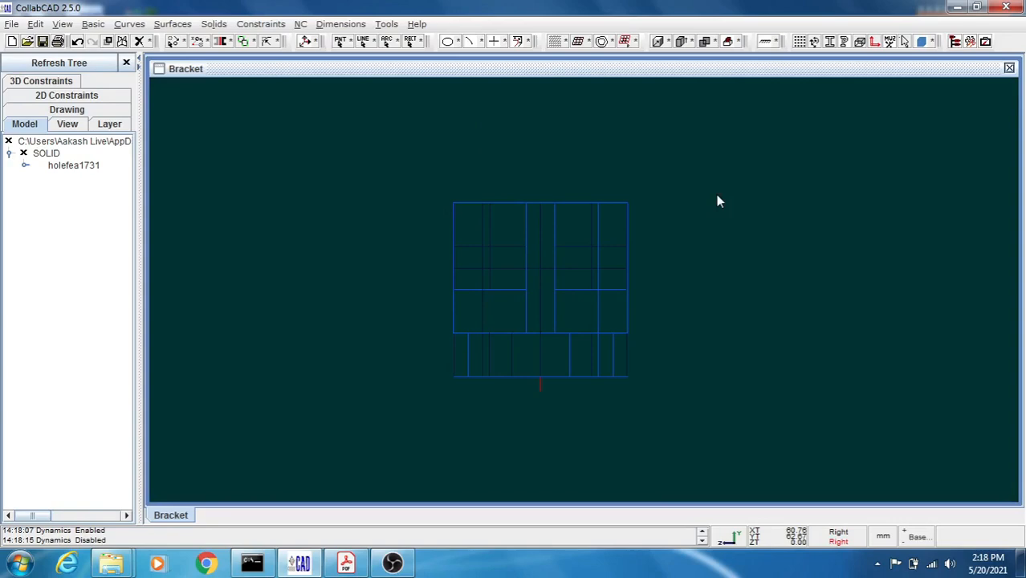
{"action": "key", "text": "ctrl+d"}
{"action": "left_click_drag", "start_coordinate": [705, 254], "coordinate": [870, 288]}
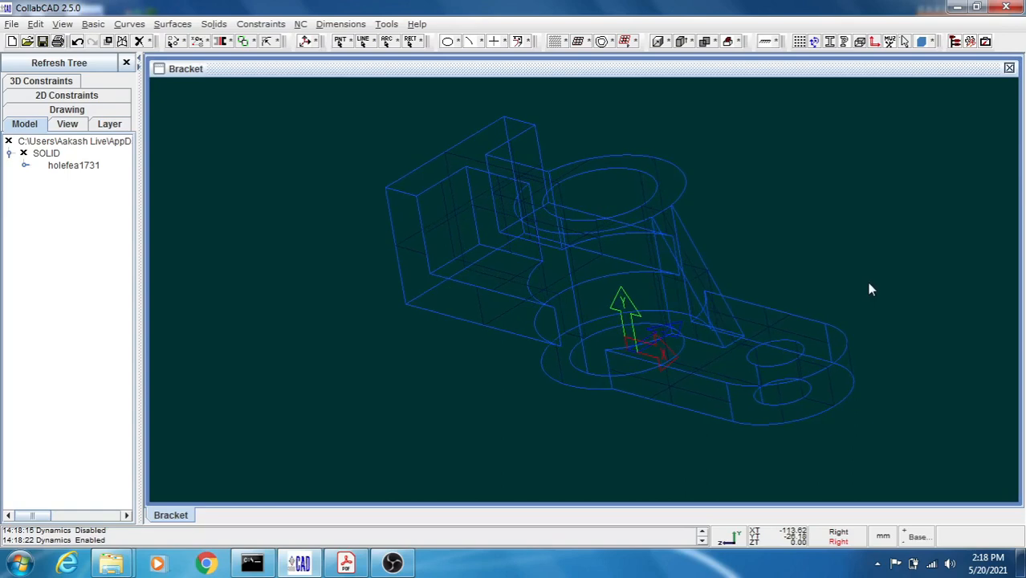
{"action": "key", "text": "ctrl+d"}
{"action": "left_click_drag", "start_coordinate": [759, 215], "coordinate": [799, 226]}
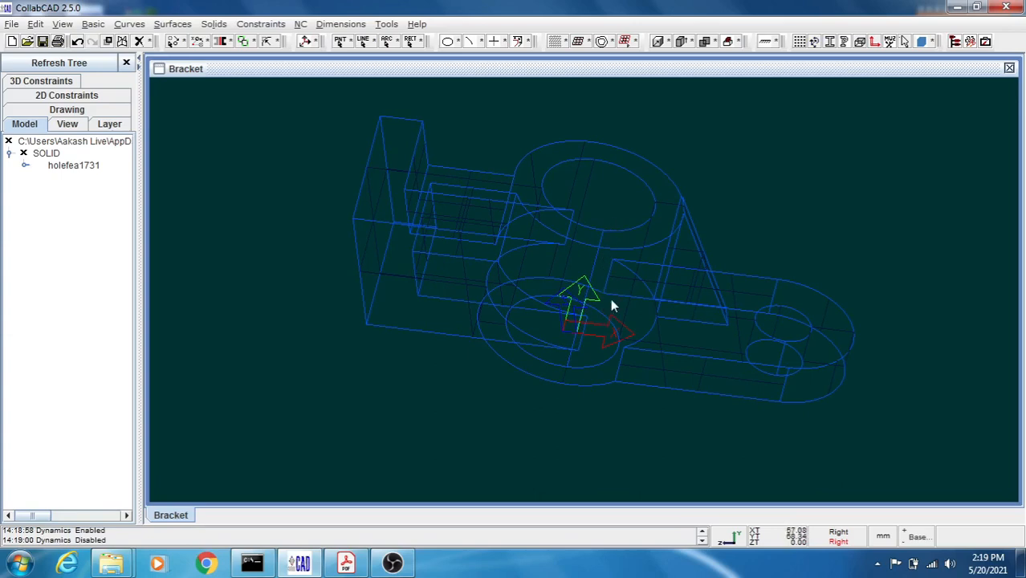
{"action": "left_click_drag", "start_coordinate": [800, 228], "coordinate": [765, 207]}
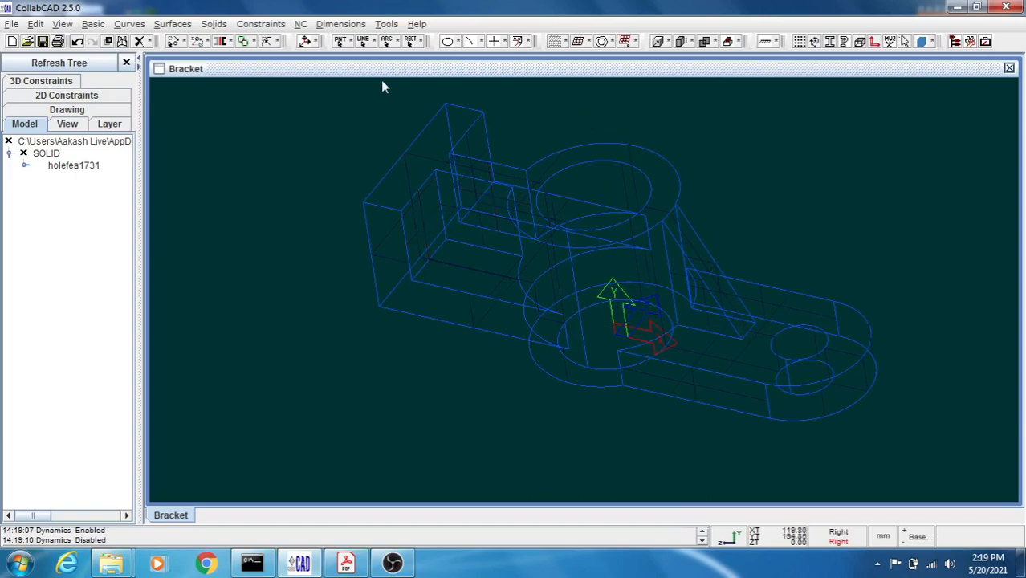
Step: Draw a circle of radius 7.5 centred on the end plate's near inner face beside the rib, using implicit point selection
{"action": "left_click", "coordinate": [389, 42]}
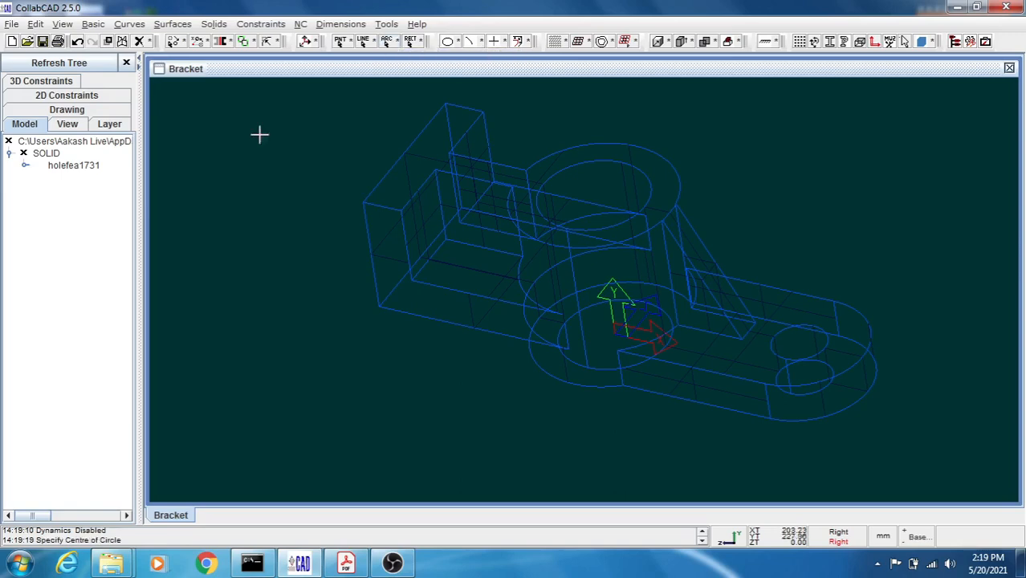
{"action": "right_click", "coordinate": [250, 176]}
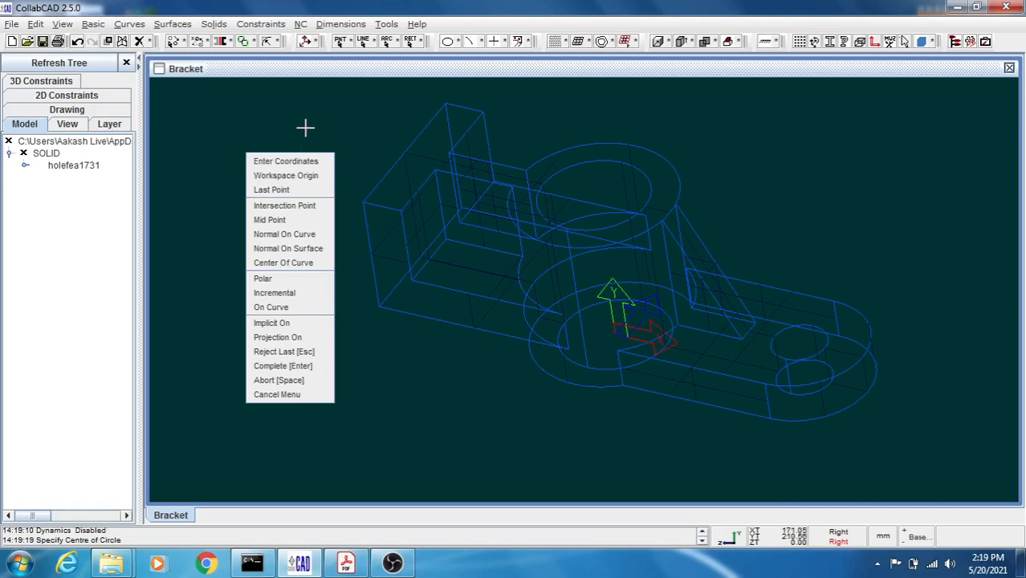
{"action": "left_click", "coordinate": [305, 128]}
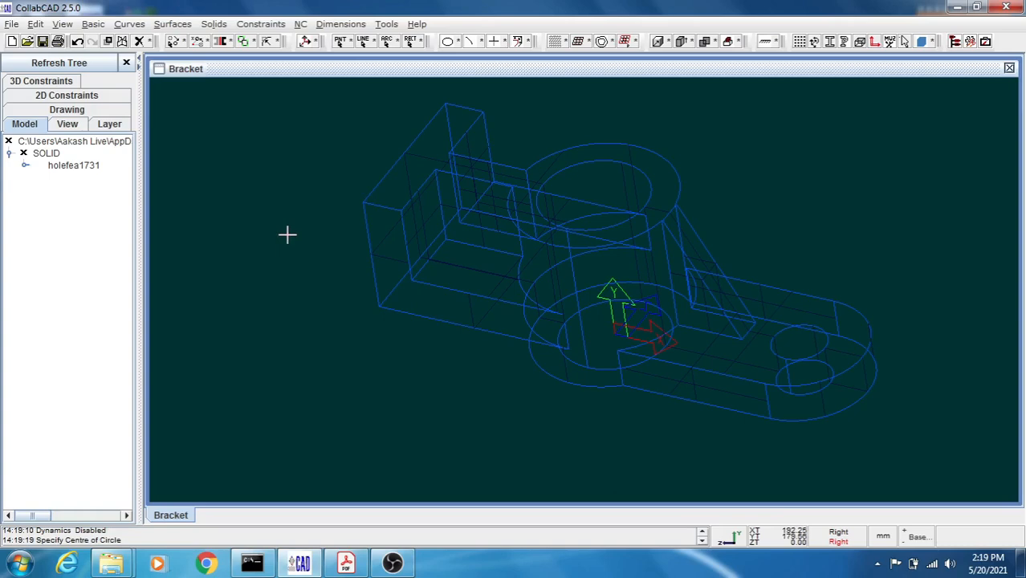
{"action": "key", "text": "Escape"}
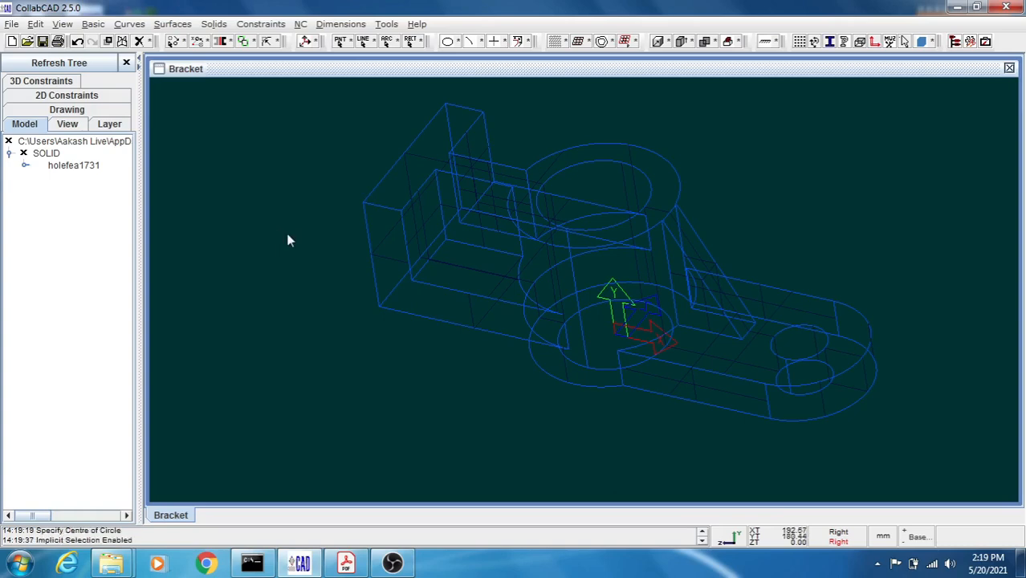
{"action": "left_click", "coordinate": [424, 227]}
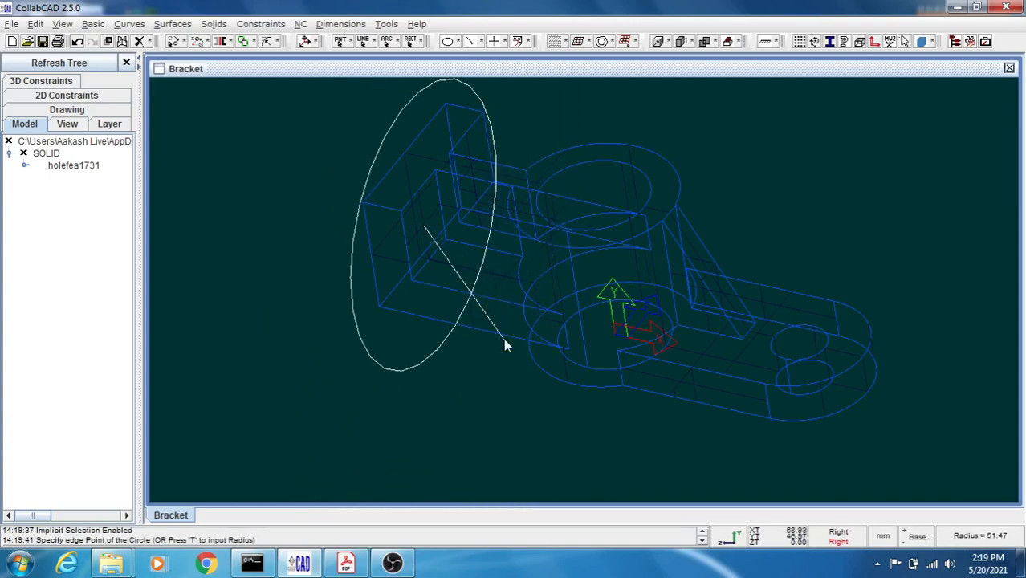
{"action": "key", "text": "t"}
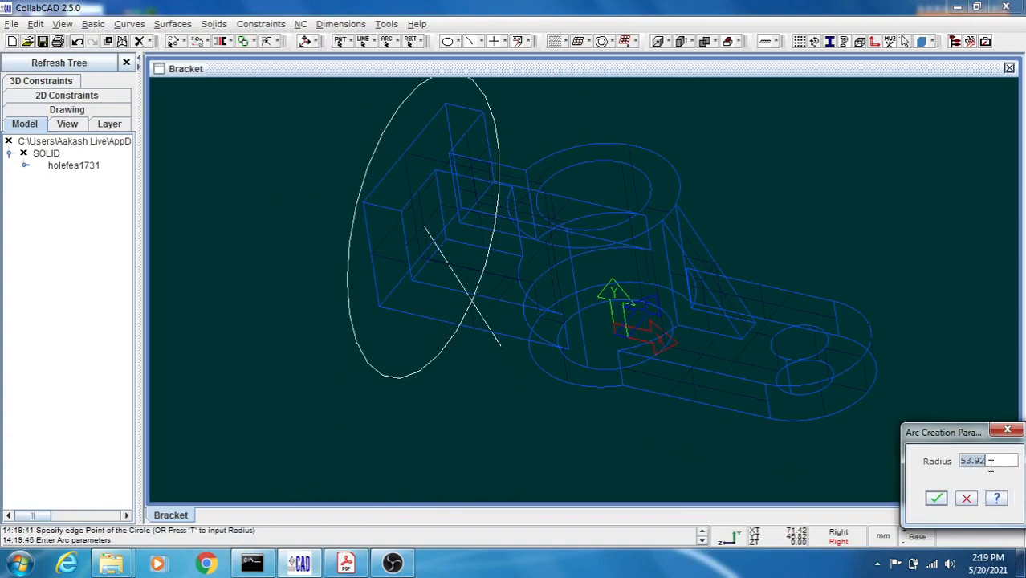
{"action": "type", "text": "7.5"}
{"action": "left_click", "coordinate": [937, 498]}
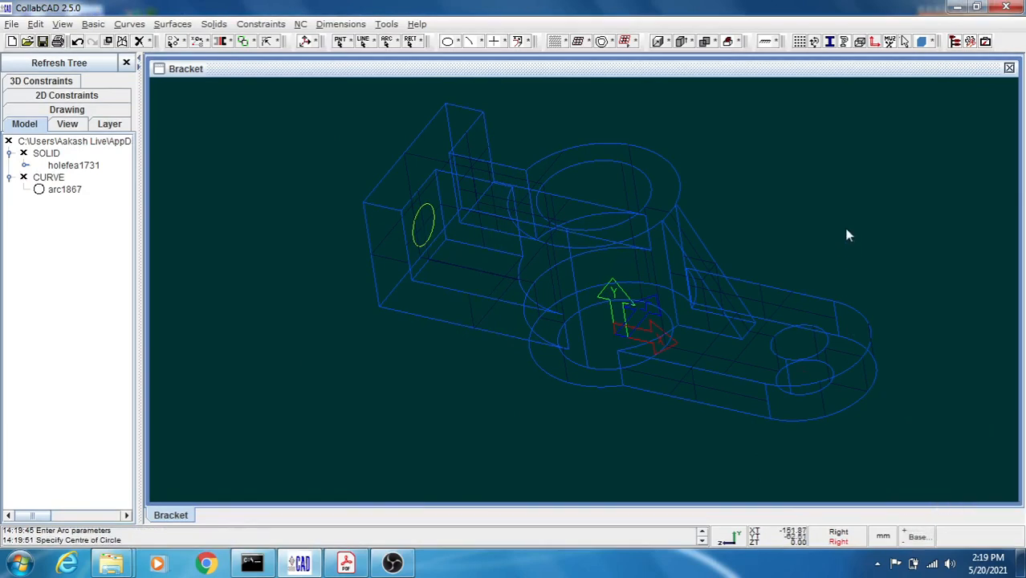
{"action": "key", "text": "Escape"}
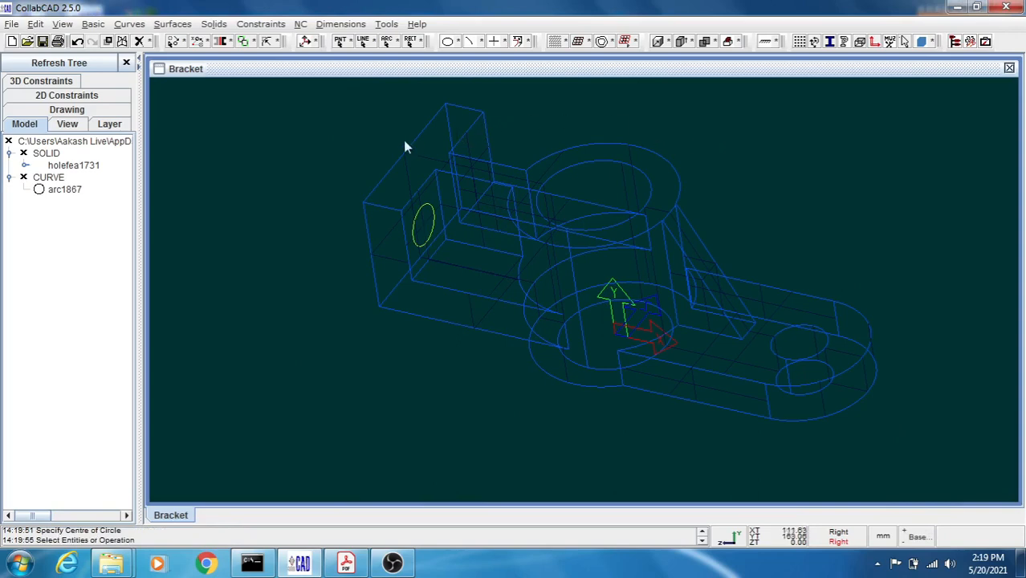
Step: Copy and translate the circle by screen position from its centre to the centre of the end plate's inner face across the rib
{"action": "left_click", "coordinate": [40, 25]}
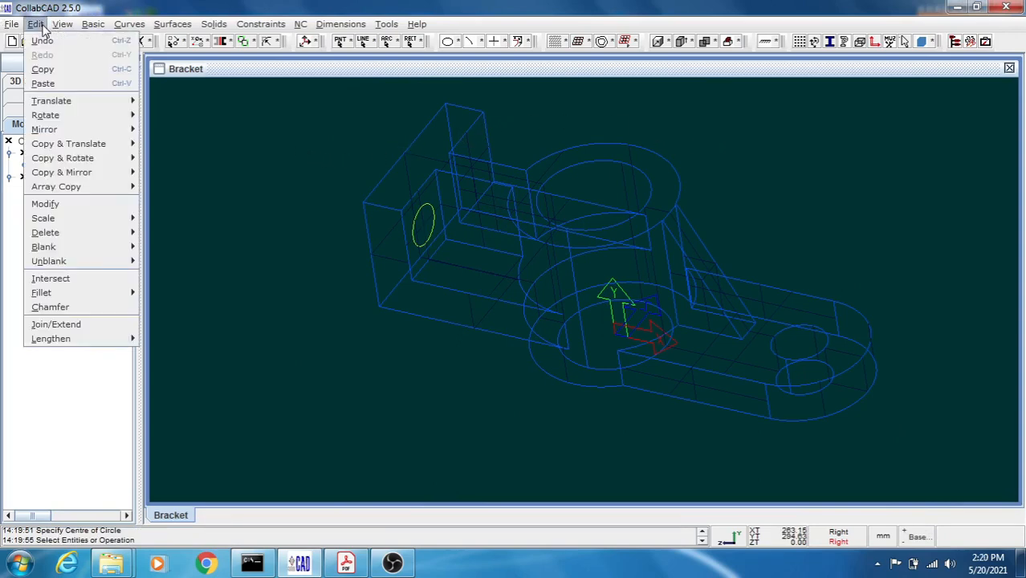
{"action": "mouse_move", "coordinate": [67, 144]}
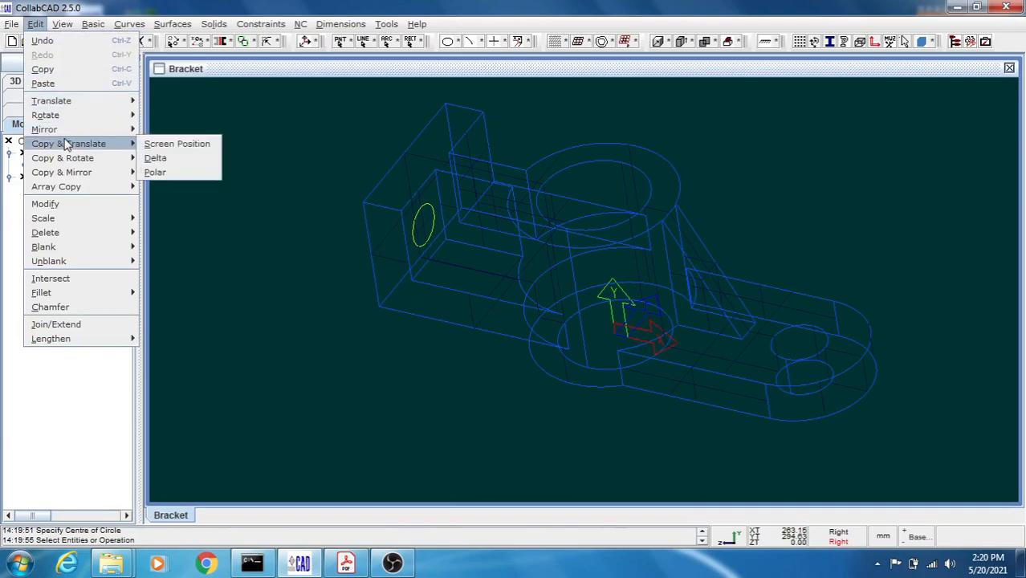
{"action": "left_click", "coordinate": [191, 152]}
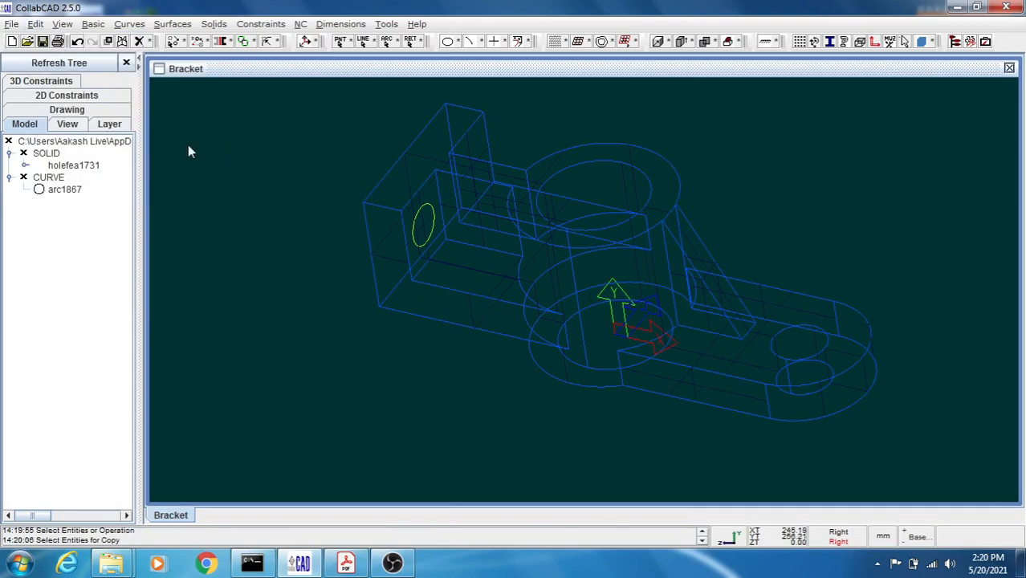
{"action": "left_click", "coordinate": [424, 251]}
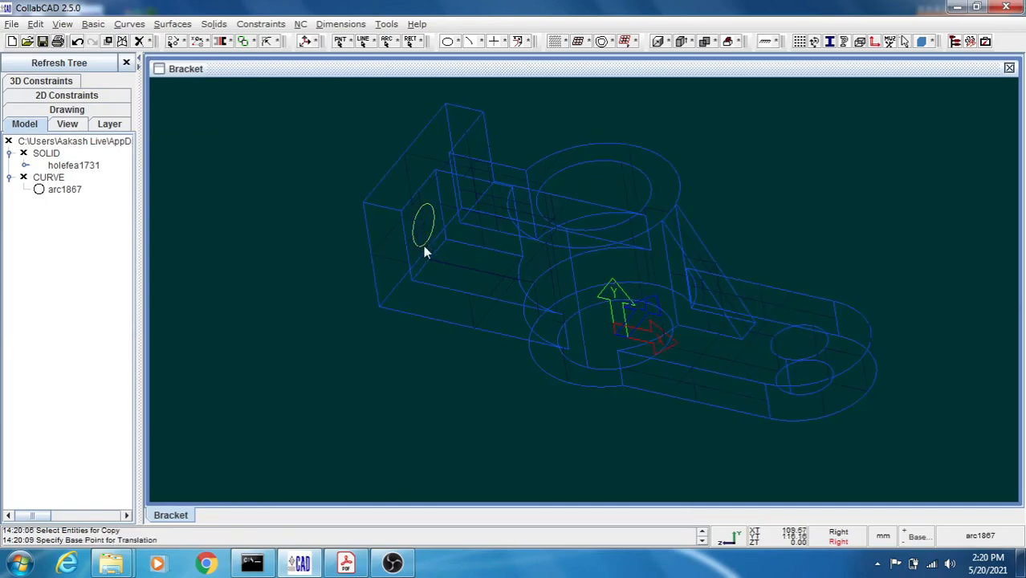
{"action": "left_click", "coordinate": [423, 226]}
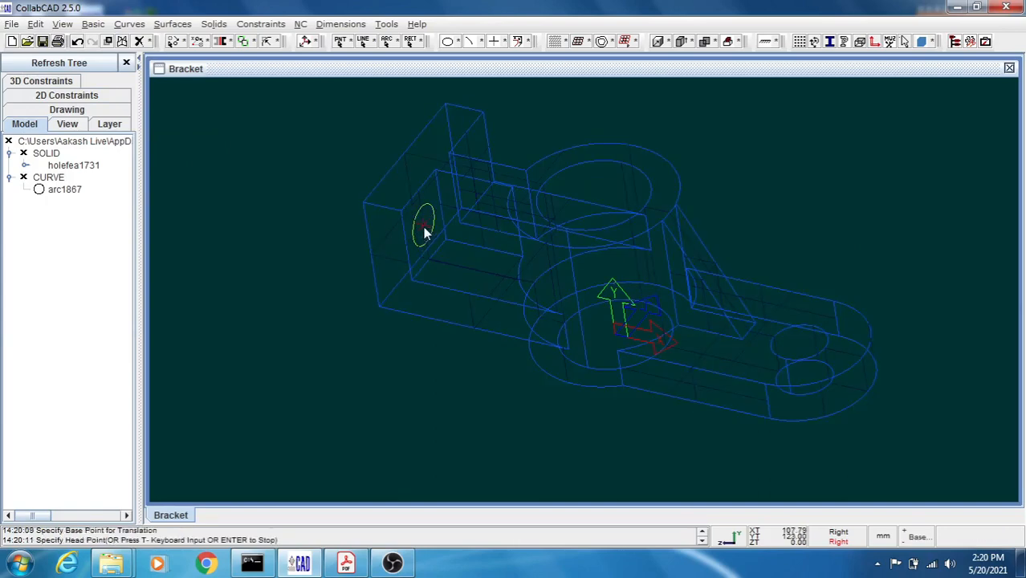
{"action": "left_click", "coordinate": [471, 163]}
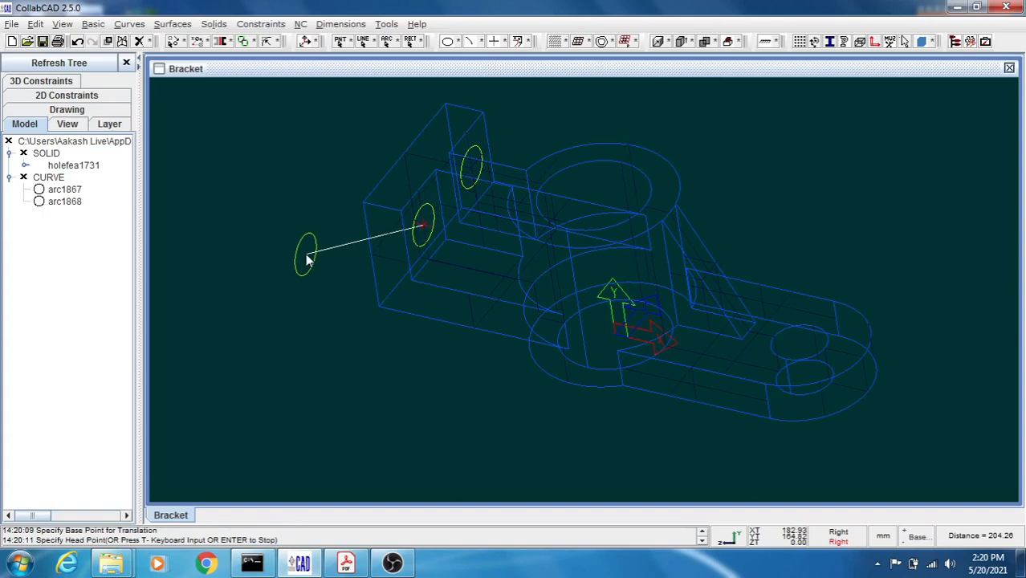
{"action": "key", "text": "Return"}
{"action": "key", "text": "Return"}
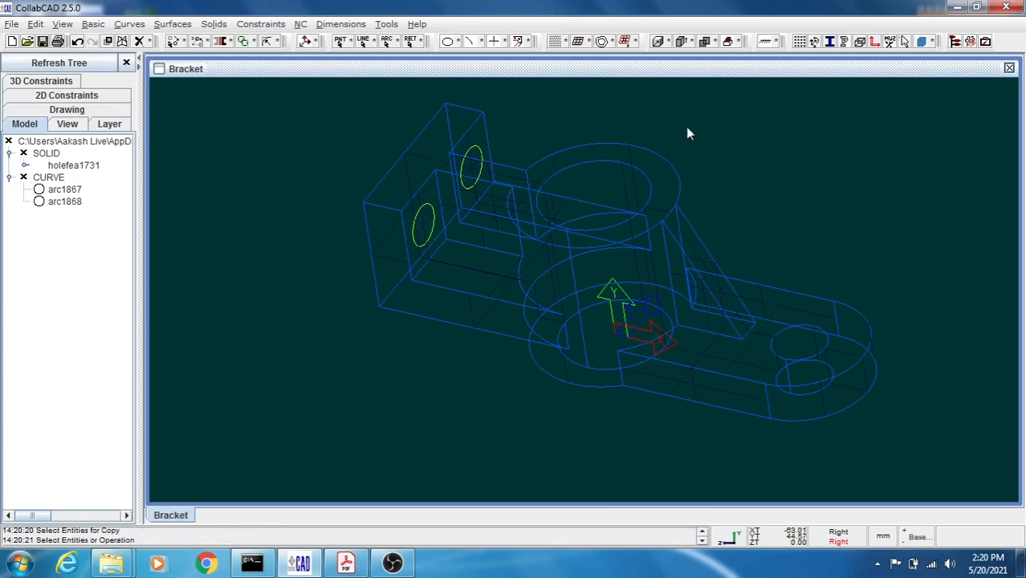
Step: Create a two-direction slab from both circles on the end plate, with Thickness 1 set to 20
{"action": "left_click", "coordinate": [681, 42]}
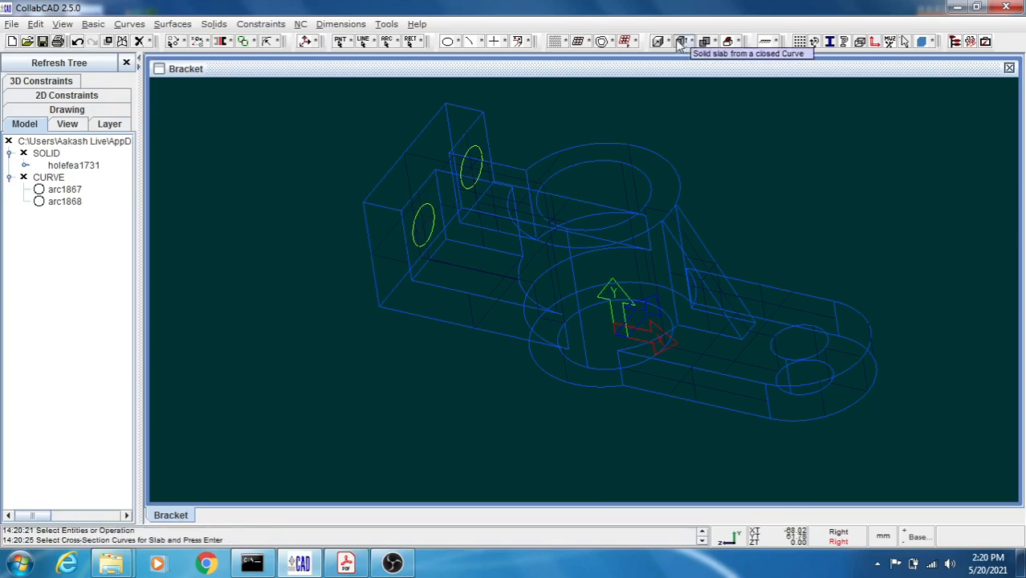
{"action": "left_click", "coordinate": [480, 153]}
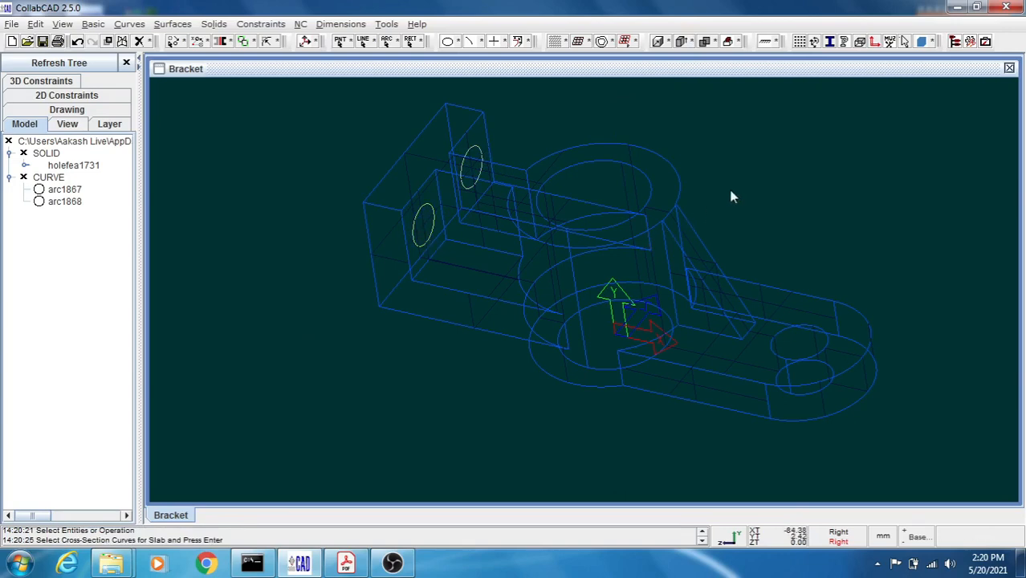
{"action": "key", "text": "Return"}
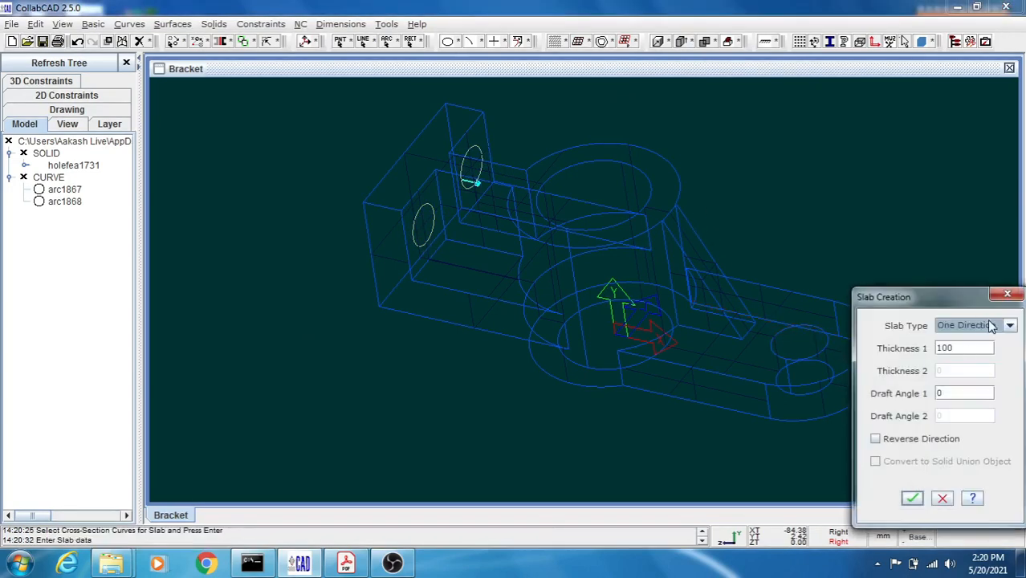
{"action": "left_click", "coordinate": [990, 324]}
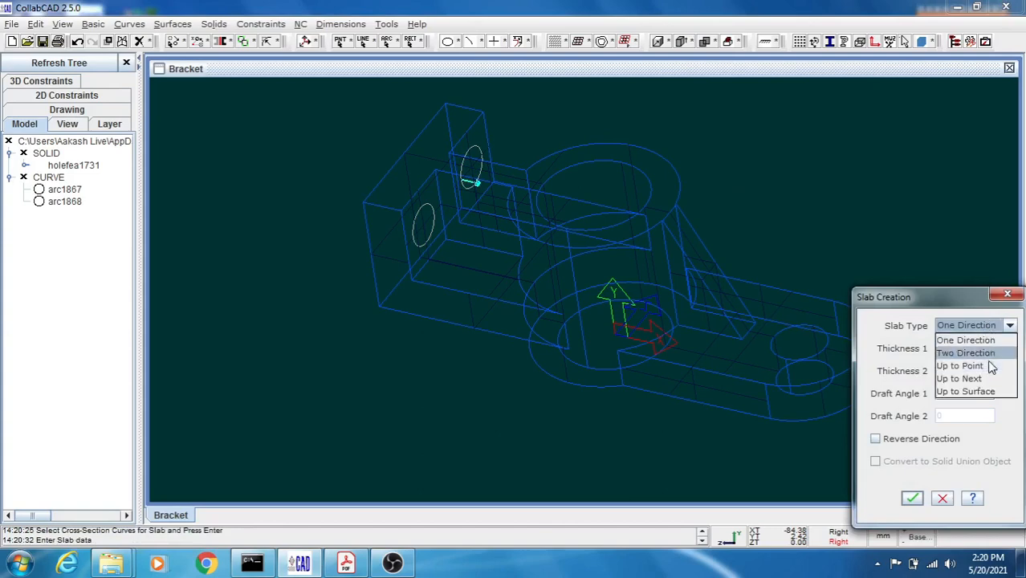
{"action": "left_click", "coordinate": [989, 350]}
{"action": "double_click", "coordinate": [953, 347]}
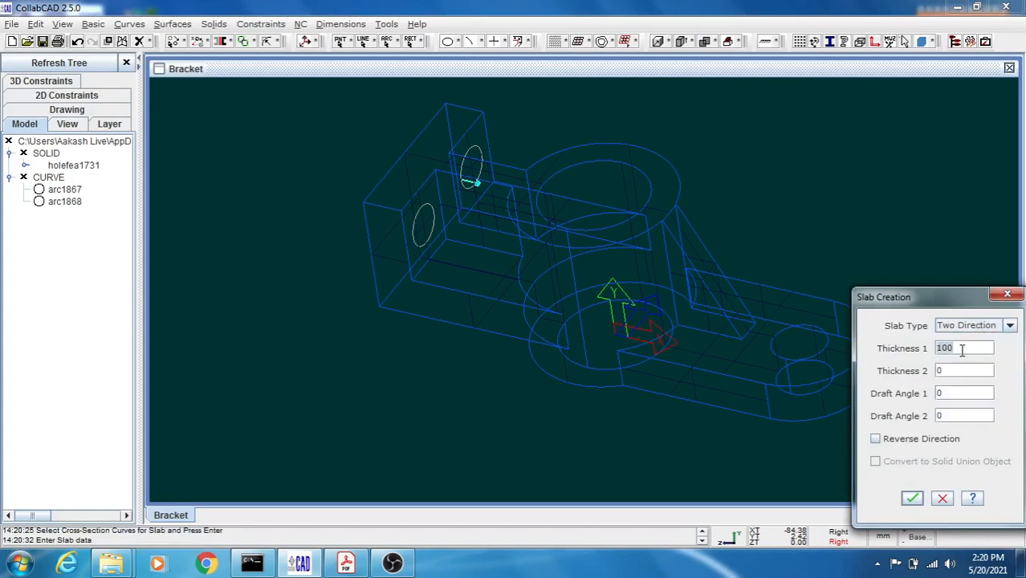
{"action": "type", "text": "20"}
{"action": "left_click", "coordinate": [912, 499]}
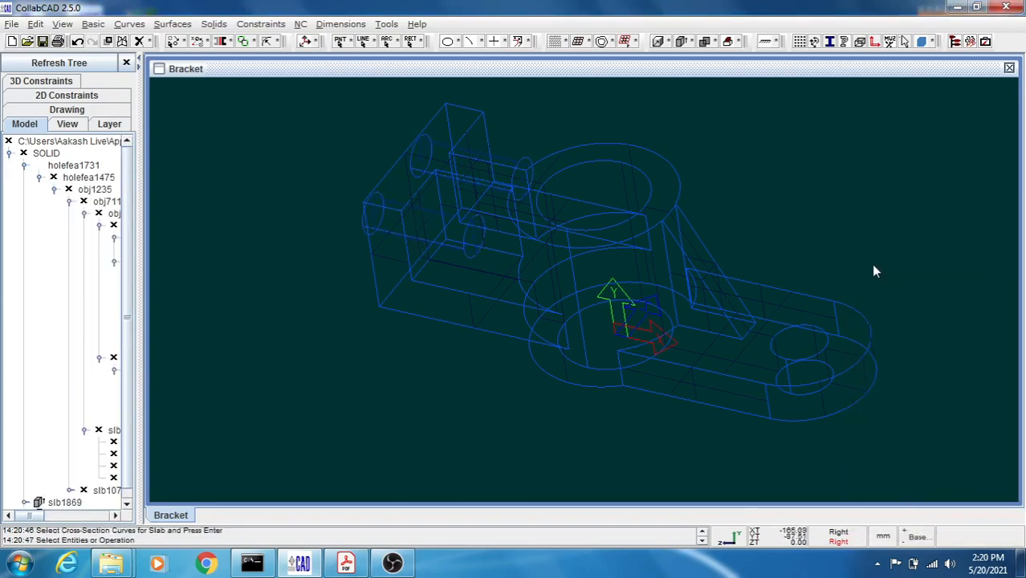
Step: Subtract the two cylindrical slabs from the bracket with a Boolean Difference to cut the end plate's holes
{"action": "middle_click_drag", "start_coordinate": [840, 264], "coordinate": [817, 232]}
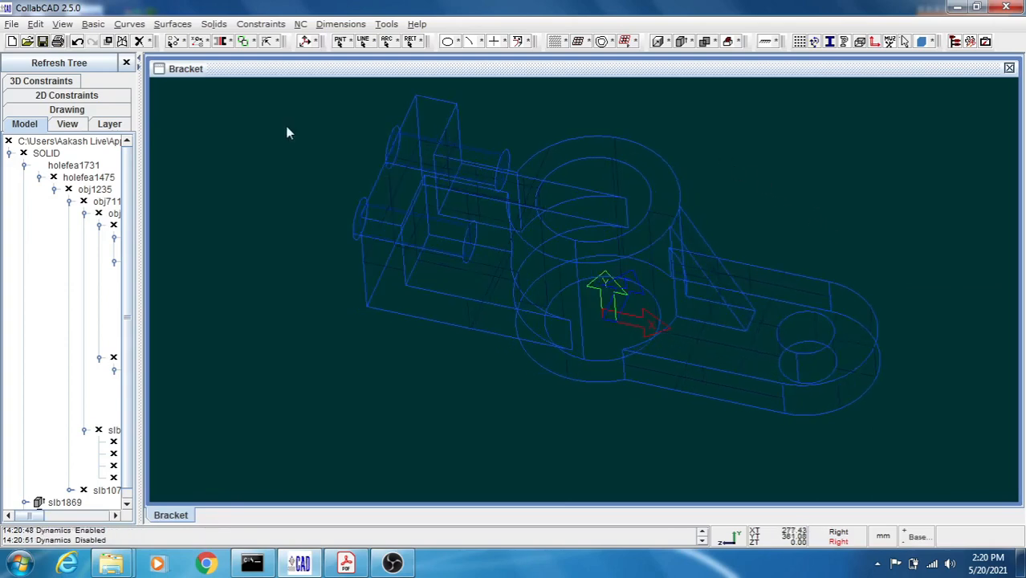
{"action": "left_click", "coordinate": [215, 24]}
{"action": "mouse_move", "coordinate": [241, 204]}
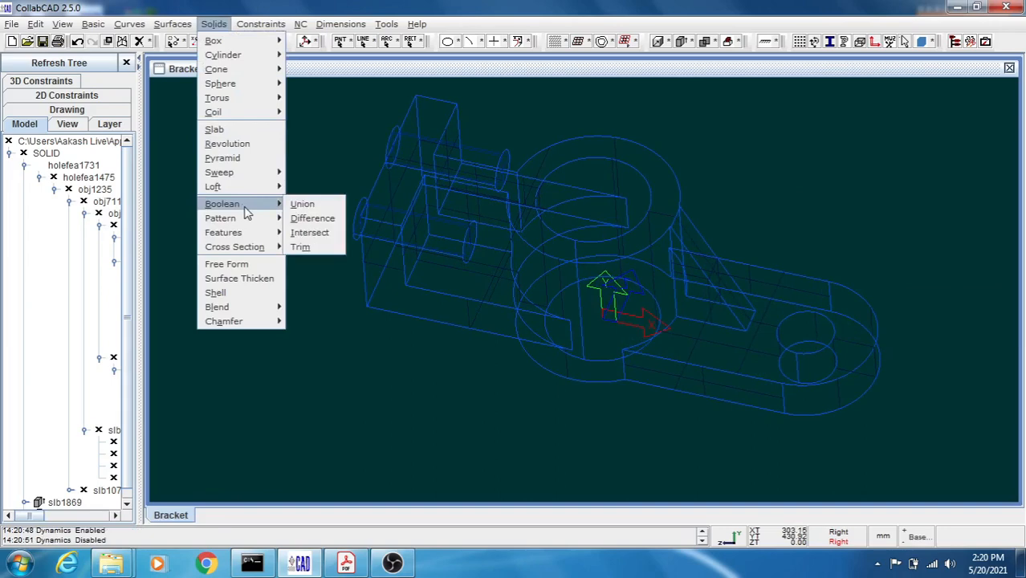
{"action": "left_click", "coordinate": [313, 219]}
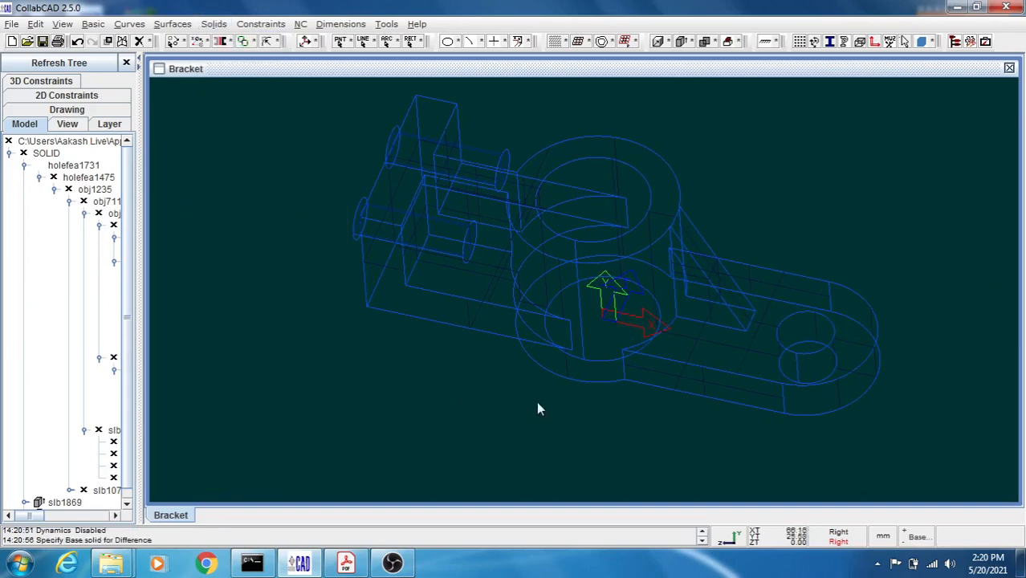
{"action": "left_click", "coordinate": [582, 378]}
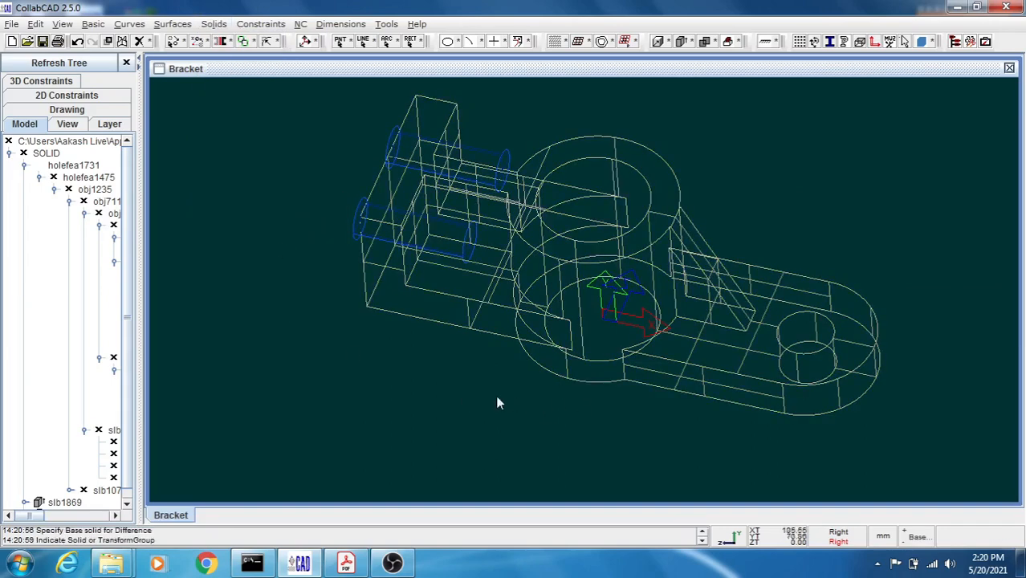
{"action": "left_click", "coordinate": [462, 257]}
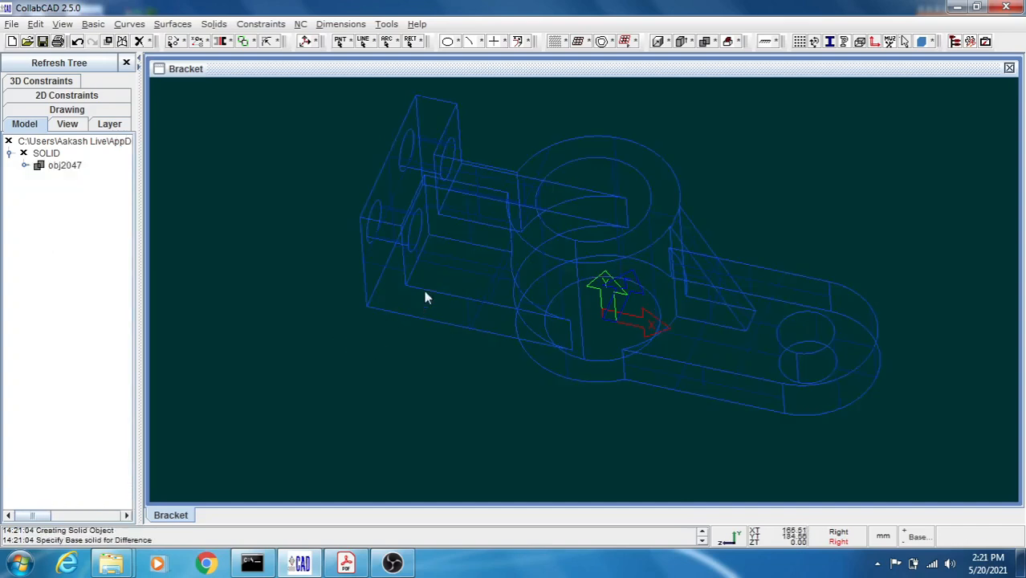
Step: Orbit the bracket to face the end plate's outer side and turn off implicit selection
{"action": "left_click", "coordinate": [814, 42]}
{"action": "mouse_move", "coordinate": [827, 200]}
{"action": "left_mouse_down"}
{"action": "mouse_move", "coordinate": [875, 204]}
{"action": "mouse_move", "coordinate": [808, 183]}
{"action": "mouse_move", "coordinate": [795, 206]}
{"action": "mouse_move", "coordinate": [811, 194]}
{"action": "left_mouse_up"}
{"action": "left_click", "coordinate": [810, 194]}
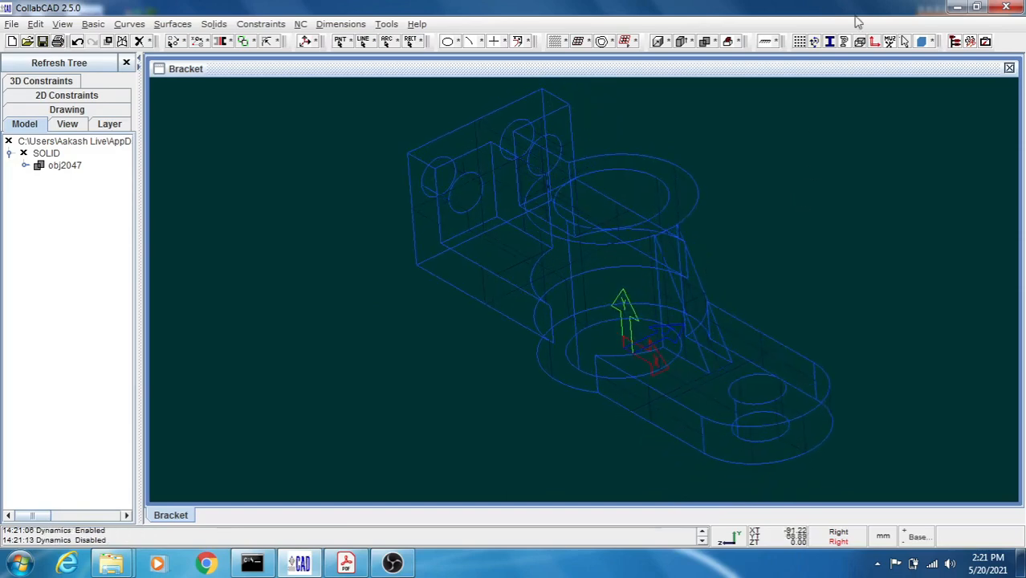
{"action": "left_click", "coordinate": [829, 41]}
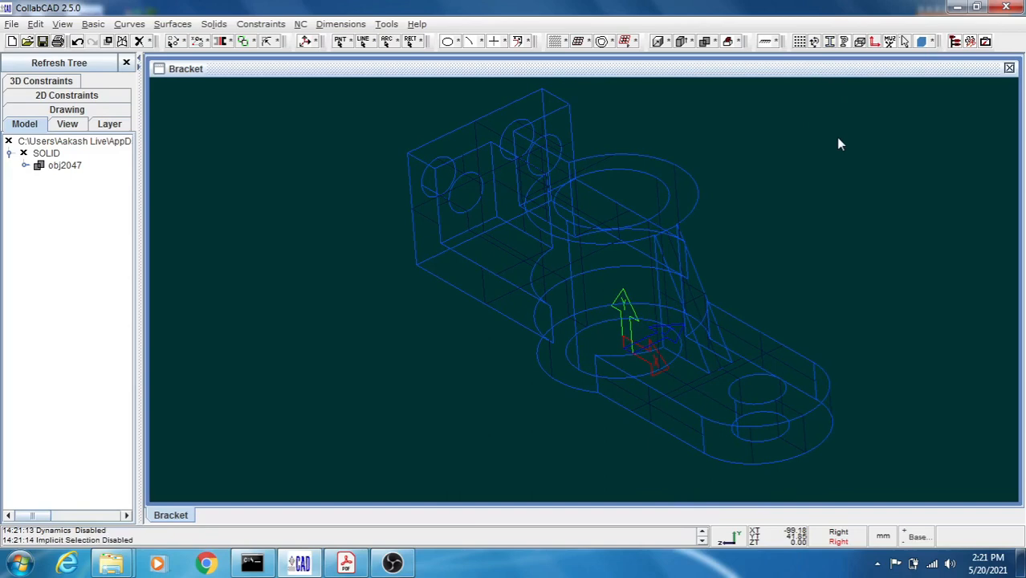
Step: Examine the shaded bracket from below and above, including its holes, bore and rib, and return to wireframe display
{"action": "key", "text": "s"}
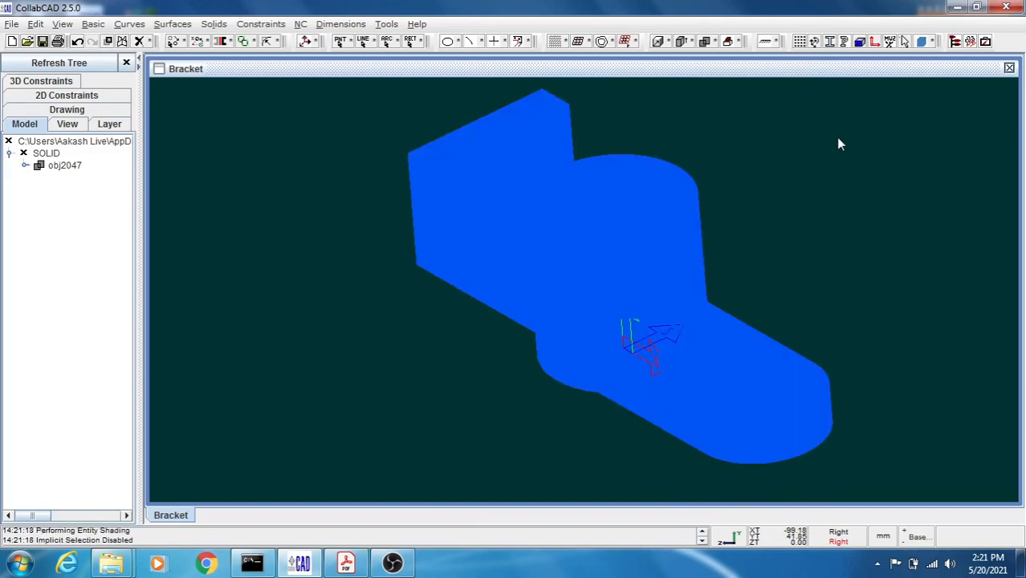
{"action": "key", "text": "s"}
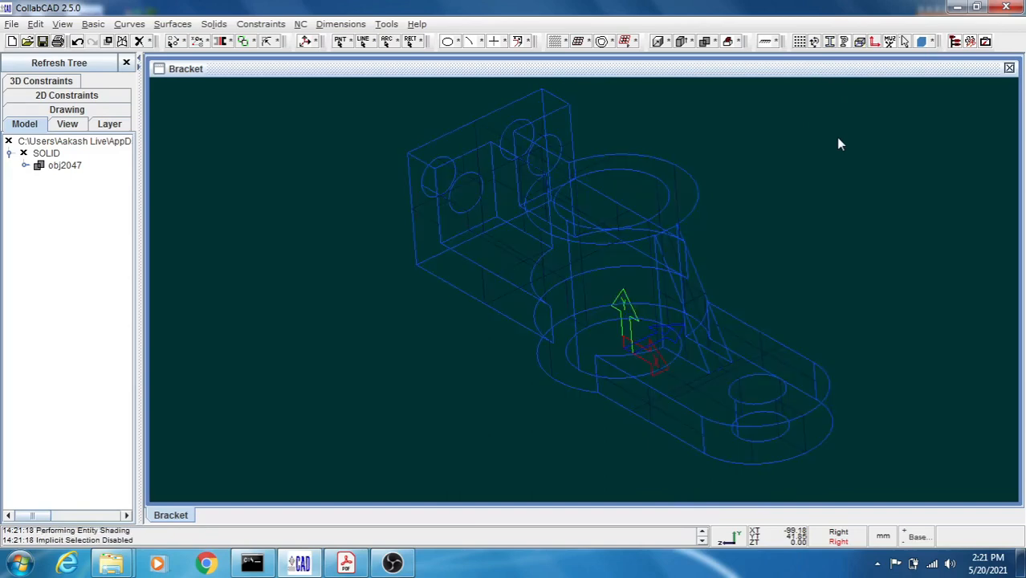
{"action": "key", "text": "s"}
{"action": "key", "text": "d"}
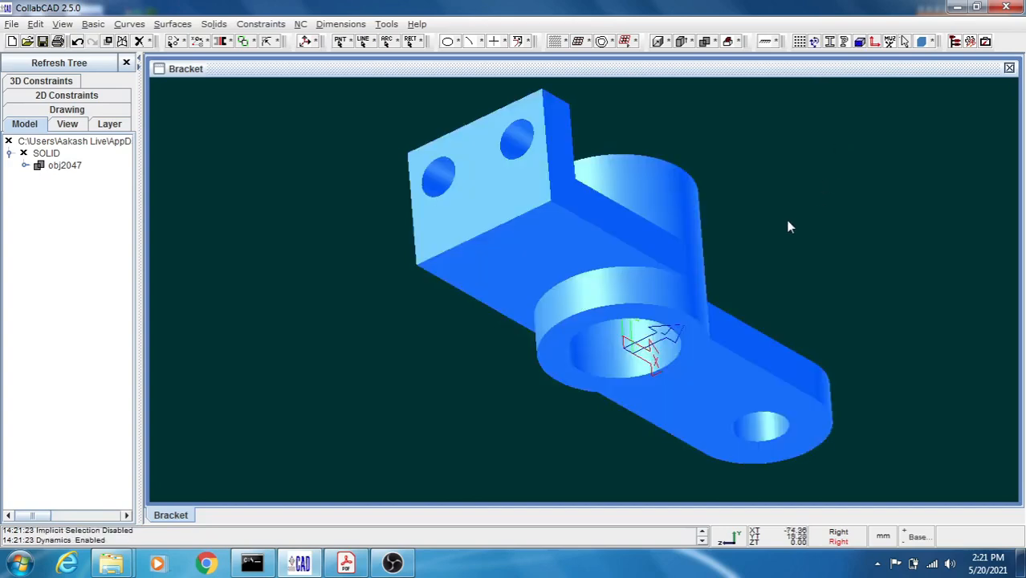
{"action": "mouse_move", "coordinate": [788, 220]}
{"action": "left_mouse_down"}
{"action": "mouse_move", "coordinate": [835, 195]}
{"action": "mouse_move", "coordinate": [924, 205]}
{"action": "mouse_move", "coordinate": [879, 195]}
{"action": "mouse_move", "coordinate": [889, 185]}
{"action": "mouse_move", "coordinate": [894, 197]}
{"action": "mouse_move", "coordinate": [849, 197]}
{"action": "mouse_move", "coordinate": [865, 183]}
{"action": "mouse_move", "coordinate": [868, 195]}
{"action": "mouse_move", "coordinate": [822, 218]}
{"action": "mouse_move", "coordinate": [833, 300]}
{"action": "mouse_move", "coordinate": [794, 276]}
{"action": "mouse_move", "coordinate": [838, 223]}
{"action": "mouse_move", "coordinate": [913, 220]}
{"action": "mouse_move", "coordinate": [842, 212]}
{"action": "mouse_move", "coordinate": [865, 195]}
{"action": "mouse_move", "coordinate": [848, 207]}
{"action": "mouse_move", "coordinate": [838, 198]}
{"action": "left_mouse_up"}
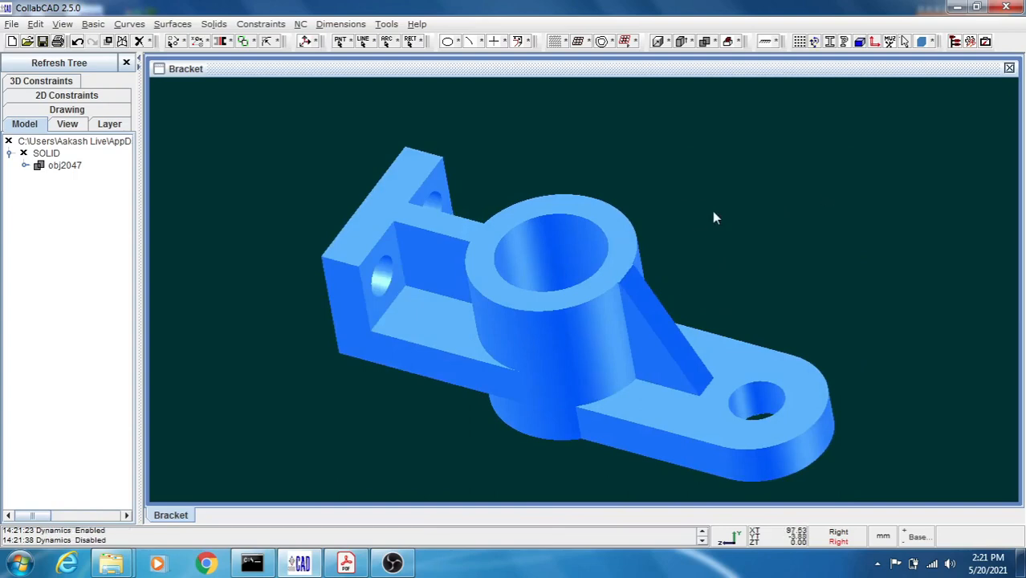
{"action": "key", "text": "s"}
{"action": "key", "text": "Up"}
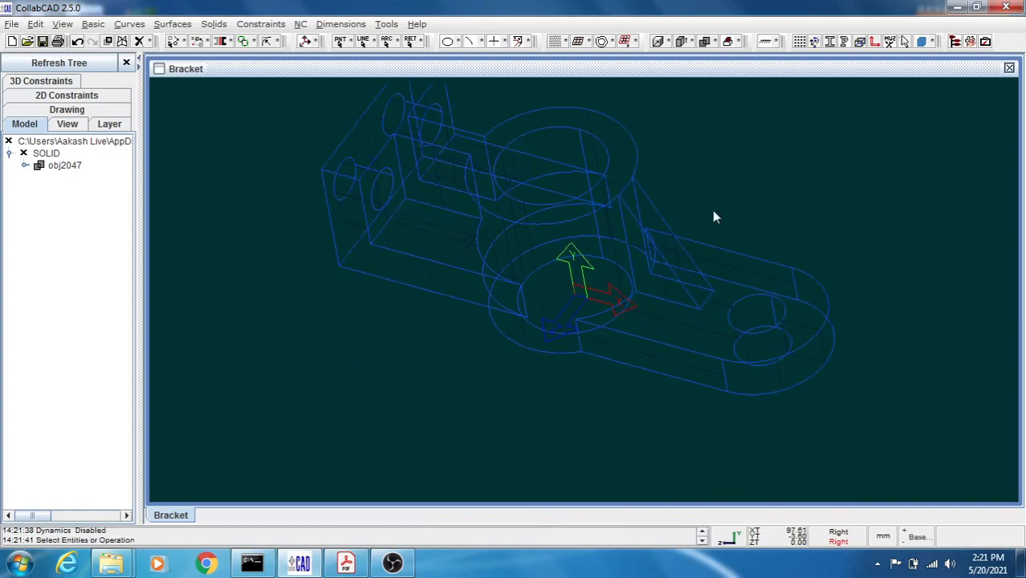
Step: Compare the bracket with the PDF drawing in Adobe Acrobat Reader, and return to CollabCAD
{"action": "left_click", "coordinate": [343, 565]}
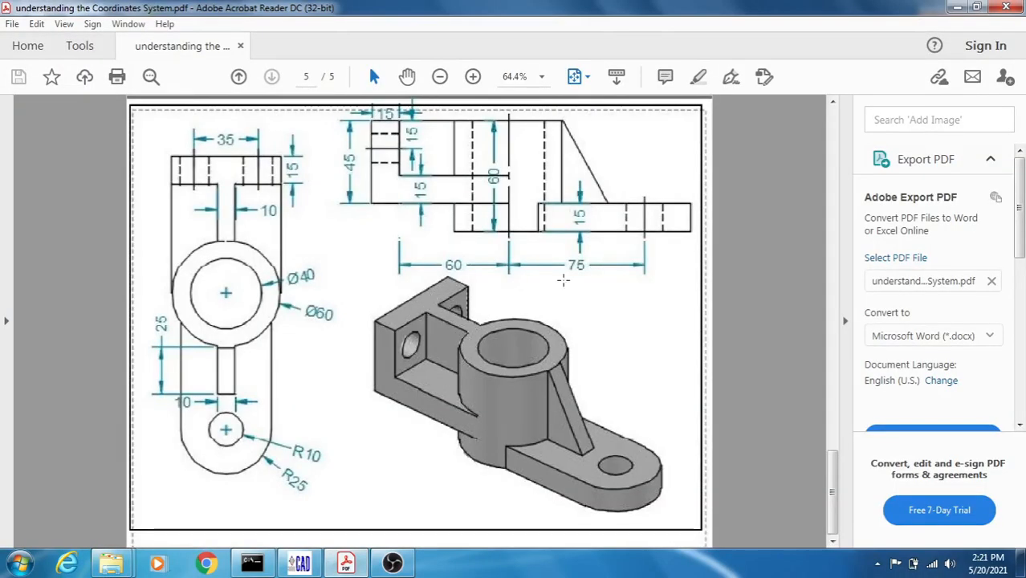
{"action": "left_click", "coordinate": [952, 7]}
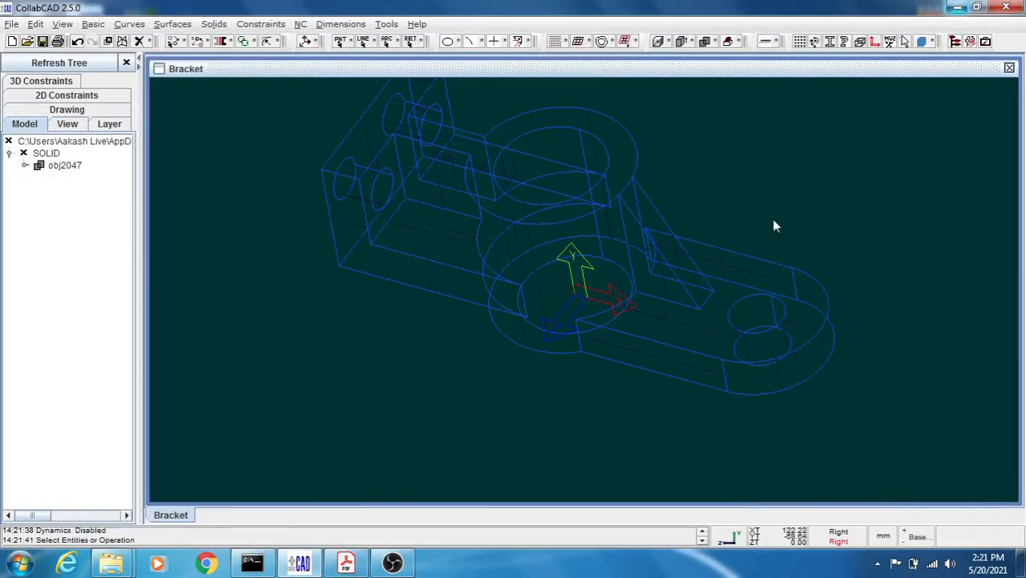
{"action": "key", "text": "Down"}
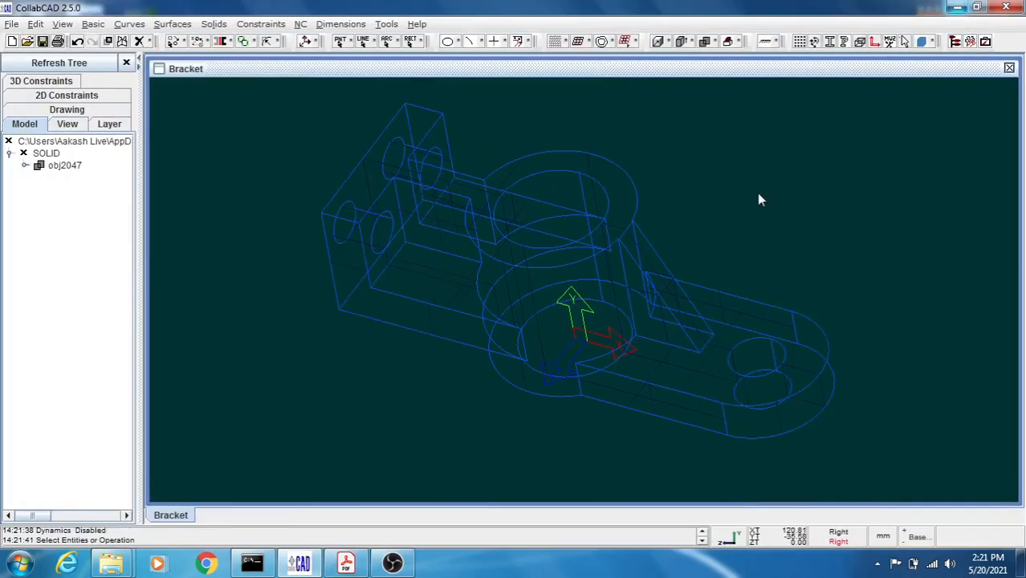
Step: Display the bracket in four views and align them to the front, right, top and isometric orientations
{"action": "left_click", "coordinate": [63, 24]}
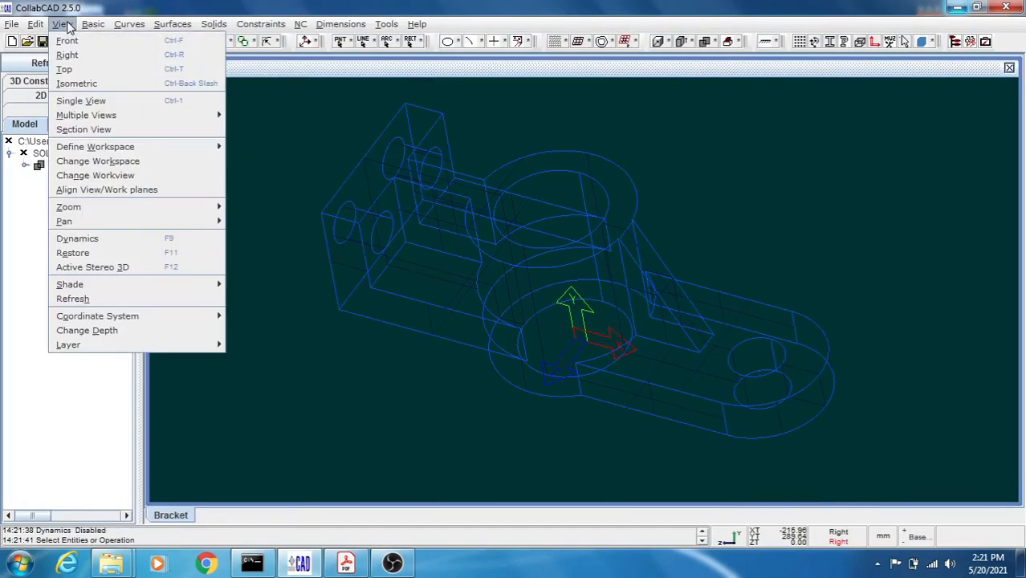
{"action": "mouse_move", "coordinate": [86, 115]}
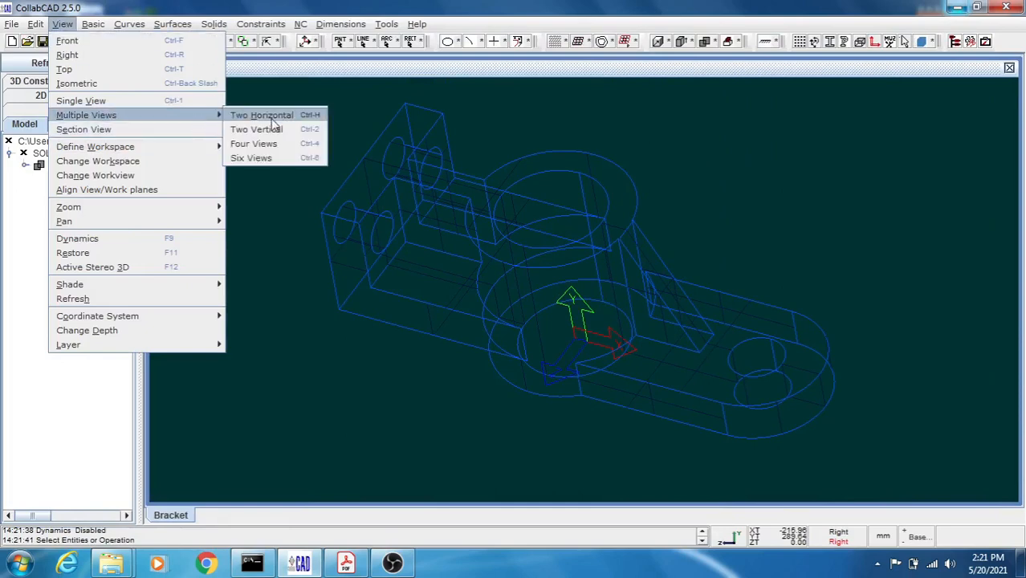
{"action": "left_click", "coordinate": [264, 145]}
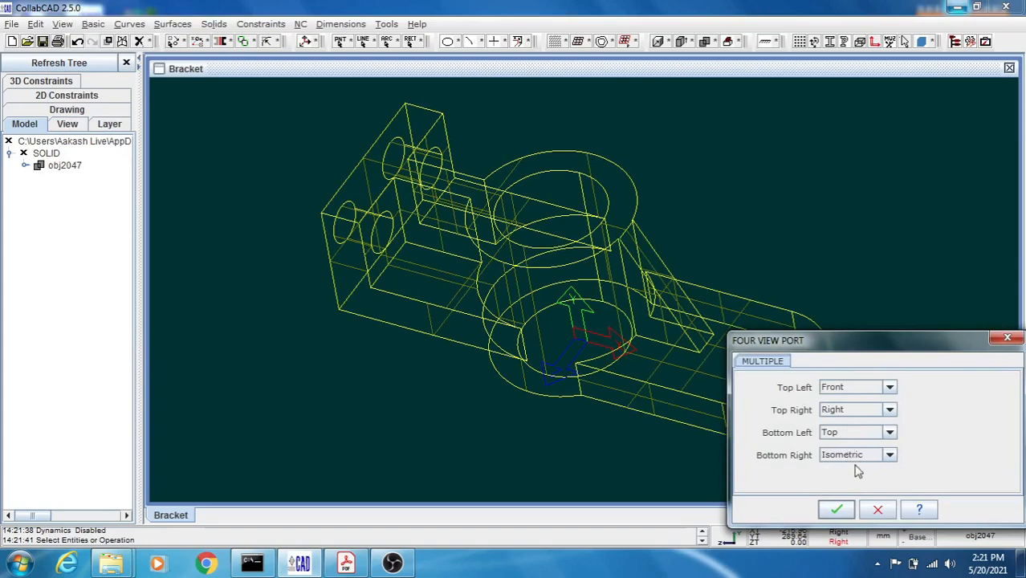
{"action": "left_click", "coordinate": [836, 509]}
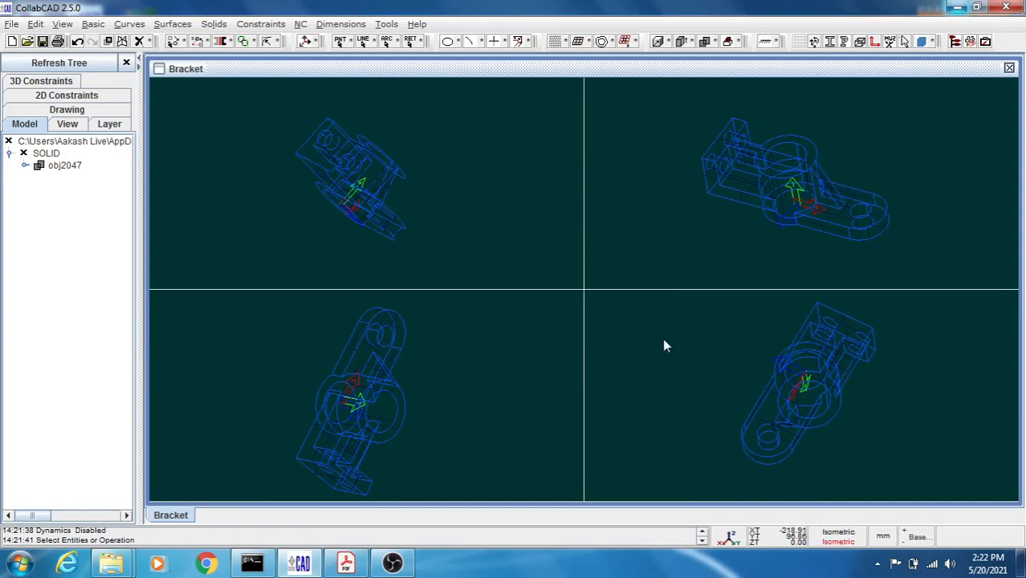
{"action": "key", "text": "ctrl+r"}
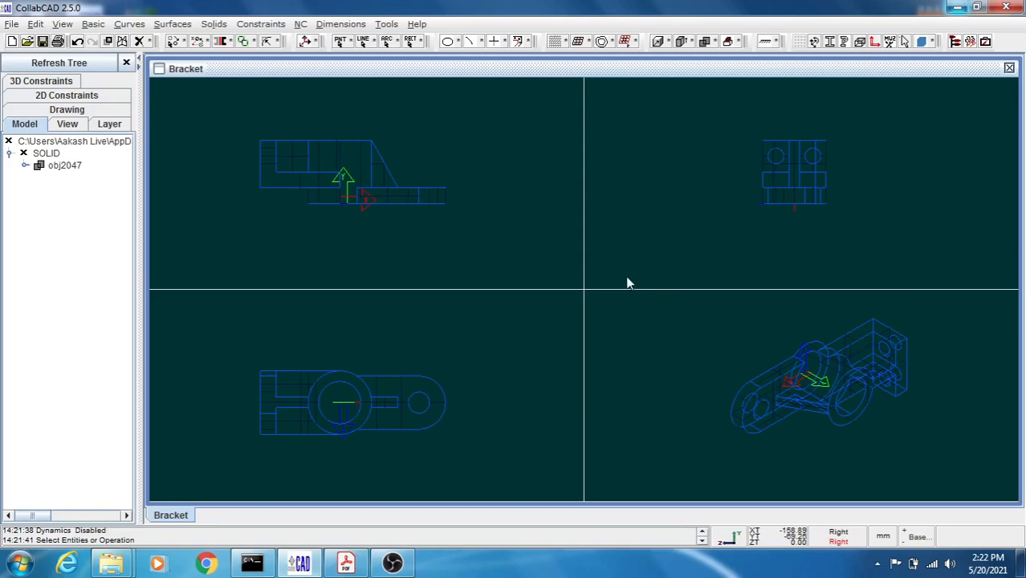
Step: Restore a single front view of the bracket and orbit it to an oblique angle
{"action": "key", "text": "ctrl+1"}
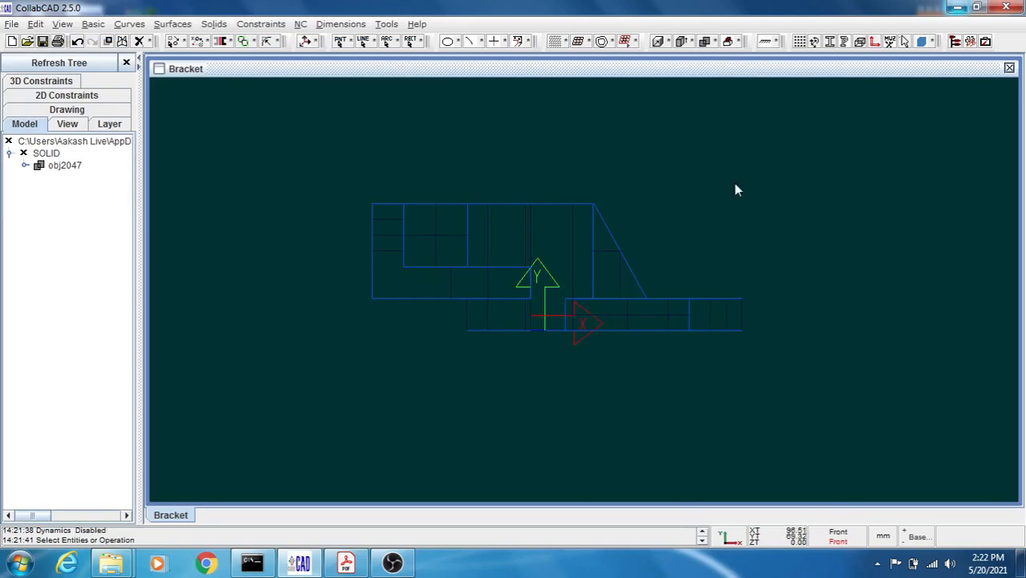
{"action": "key", "text": "ctrl+d"}
{"action": "left_click_drag", "start_coordinate": [736, 184], "coordinate": [723, 231]}
{"action": "key", "text": "ctrl+d"}
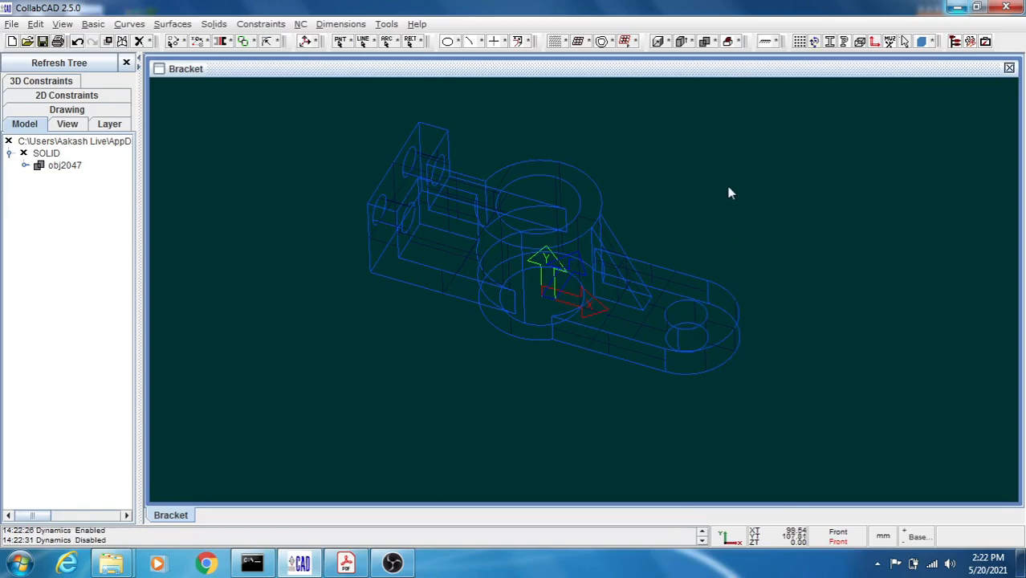
Step: Modify the bracket solid's colour to black
{"action": "left_click", "coordinate": [600, 223]}
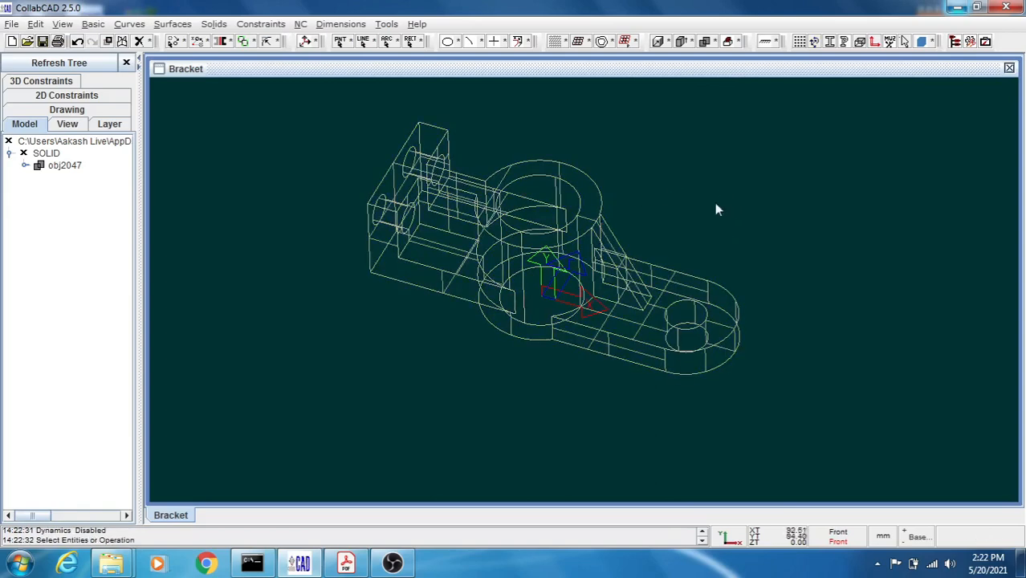
{"action": "right_click", "coordinate": [761, 124]}
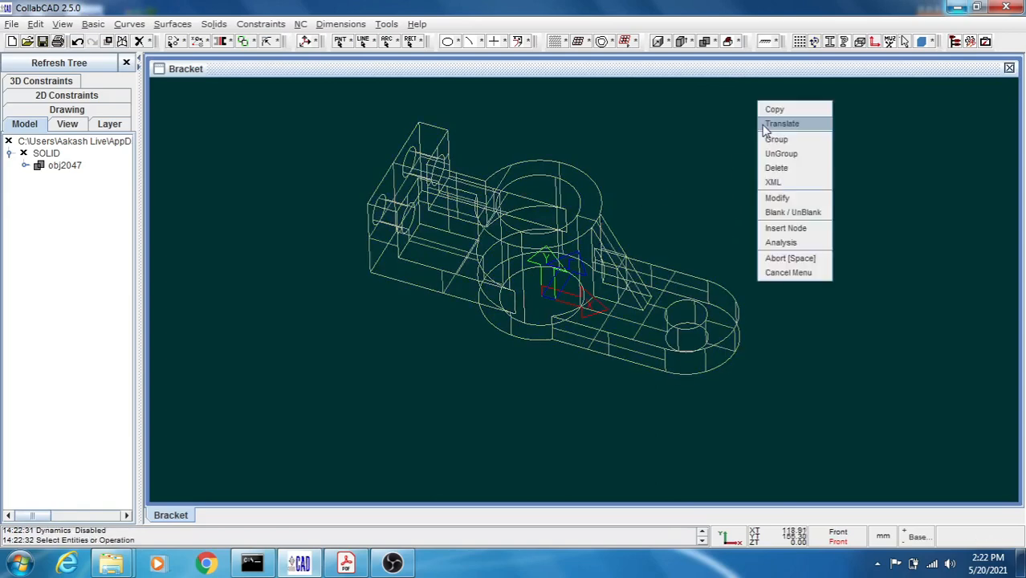
{"action": "left_click", "coordinate": [806, 201]}
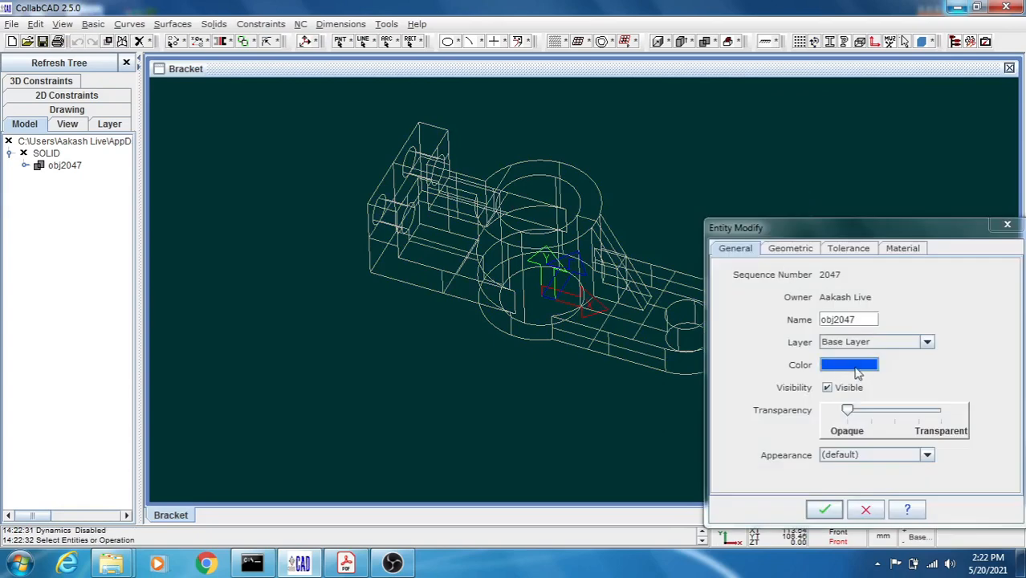
{"action": "left_click", "coordinate": [849, 366]}
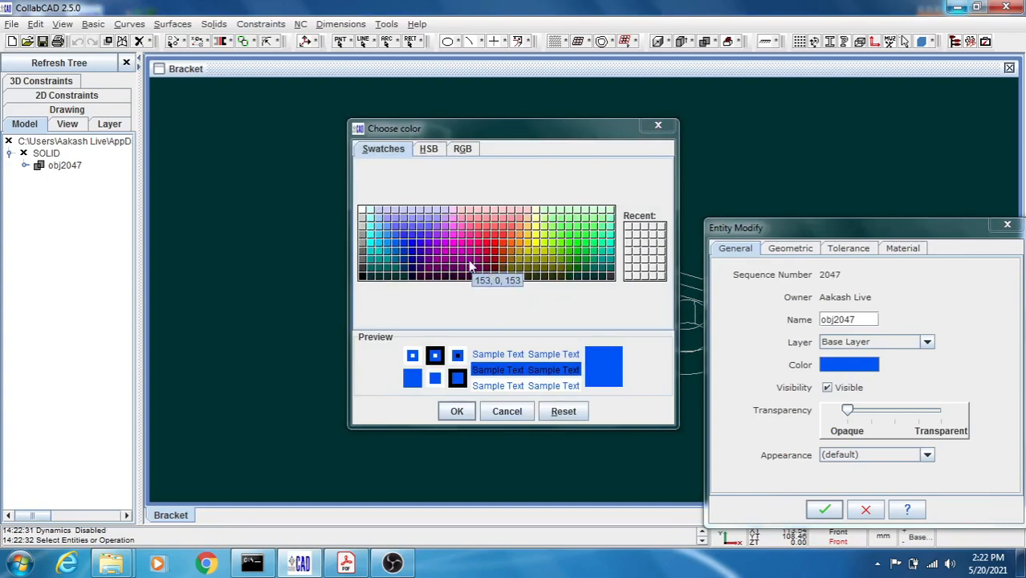
{"action": "left_click", "coordinate": [362, 277]}
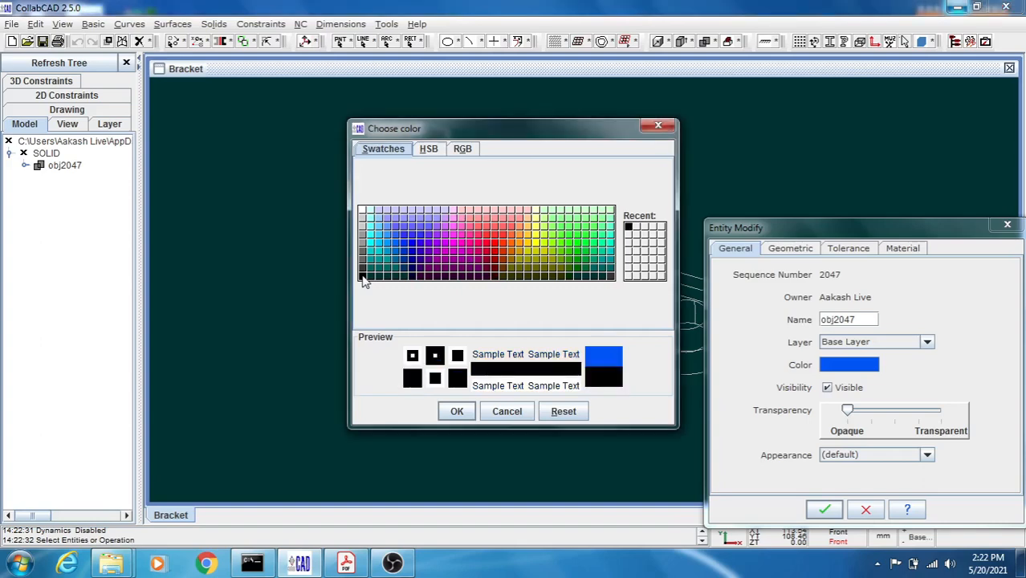
{"action": "left_click", "coordinate": [455, 411]}
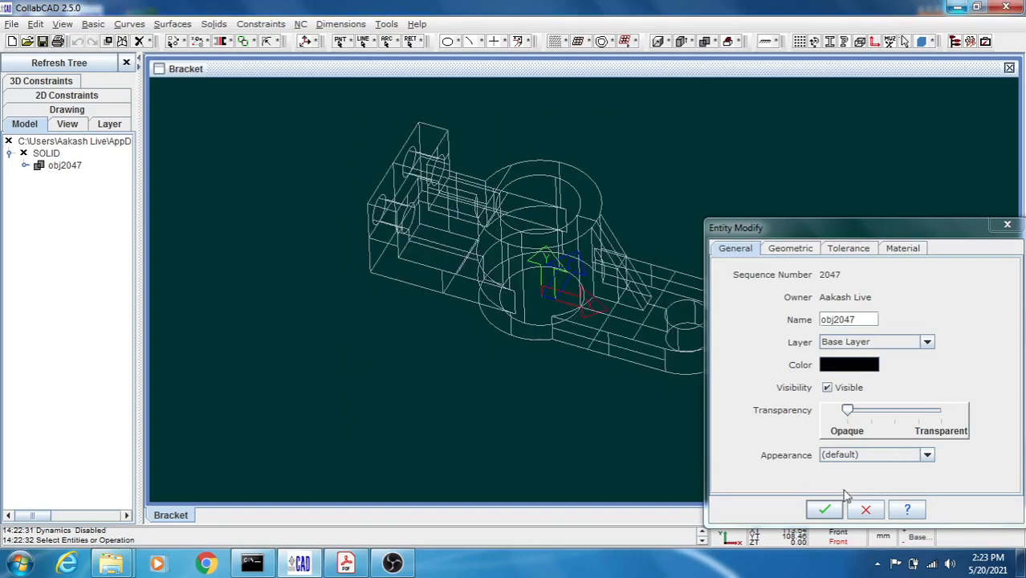
{"action": "left_click", "coordinate": [824, 511]}
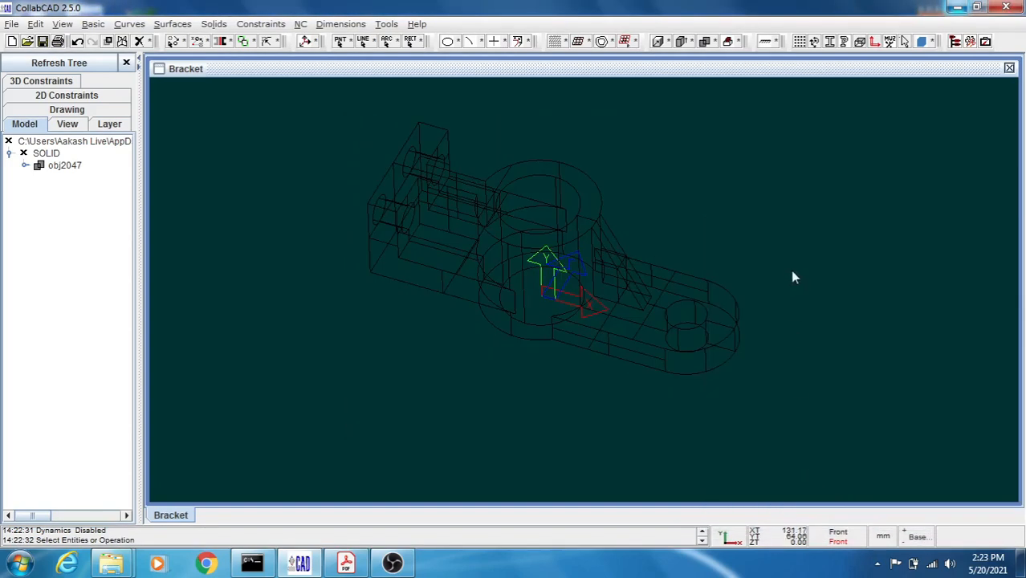
Step: Display the bracket shaded and orbit it to inspect the model from an oblique angle
{"action": "key", "text": "ctrl+h"}
{"action": "key", "text": "ctrl+d"}
{"action": "mouse_move", "coordinate": [793, 272]}
{"action": "left_mouse_down"}
{"action": "mouse_move", "coordinate": [845, 218]}
{"action": "mouse_move", "coordinate": [863, 224]}
{"action": "left_mouse_up"}
{"action": "mouse_move", "coordinate": [840, 234]}
{"action": "left_mouse_down"}
{"action": "mouse_move", "coordinate": [851, 217]}
{"action": "mouse_move", "coordinate": [831, 217]}
{"action": "mouse_move", "coordinate": [840, 282]}
{"action": "mouse_move", "coordinate": [815, 348]}
{"action": "mouse_move", "coordinate": [824, 390]}
{"action": "mouse_move", "coordinate": [804, 241]}
{"action": "mouse_move", "coordinate": [784, 228]}
{"action": "mouse_move", "coordinate": [779, 255]}
{"action": "mouse_move", "coordinate": [802, 271]}
{"action": "mouse_move", "coordinate": [843, 223]}
{"action": "mouse_move", "coordinate": [819, 222]}
{"action": "mouse_move", "coordinate": [832, 234]}
{"action": "left_mouse_up"}
{"action": "key", "text": "ctrl+d"}
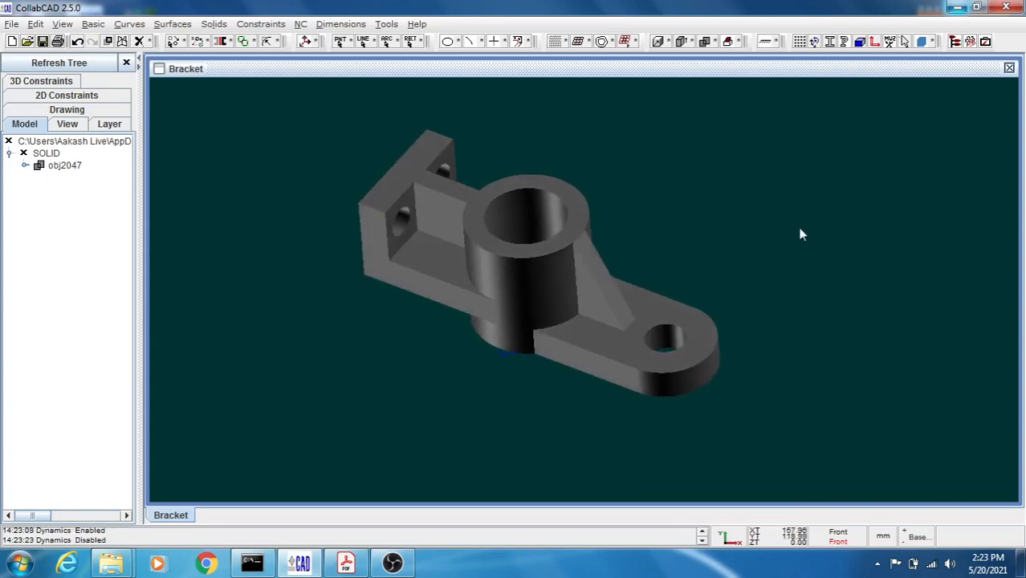
Step: Change the bracket solid's colour to dark grey and orbit the model to an oblique view
{"action": "left_click", "coordinate": [720, 351]}
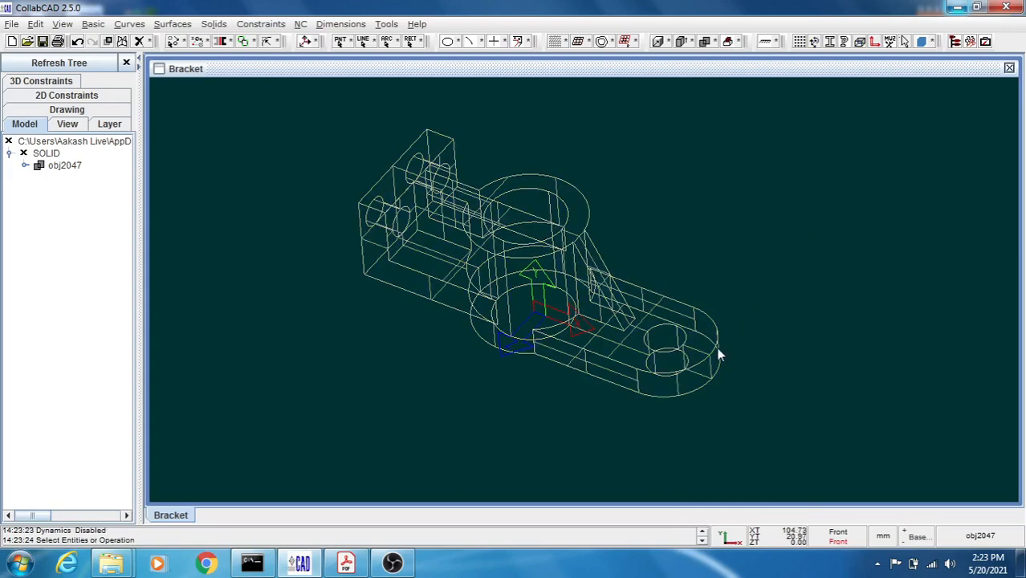
{"action": "right_click", "coordinate": [727, 218]}
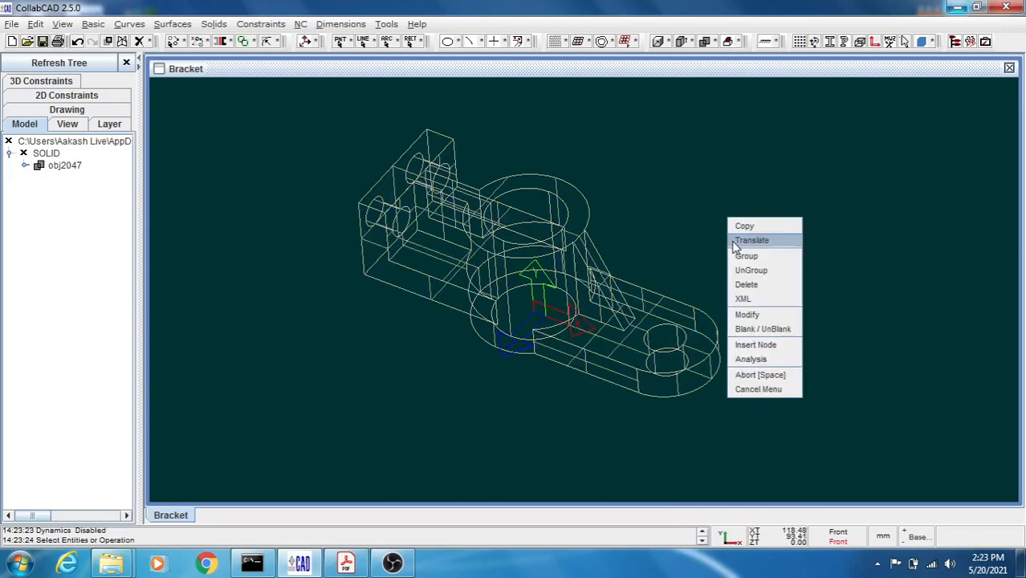
{"action": "left_click", "coordinate": [750, 312]}
{"action": "left_click", "coordinate": [837, 368]}
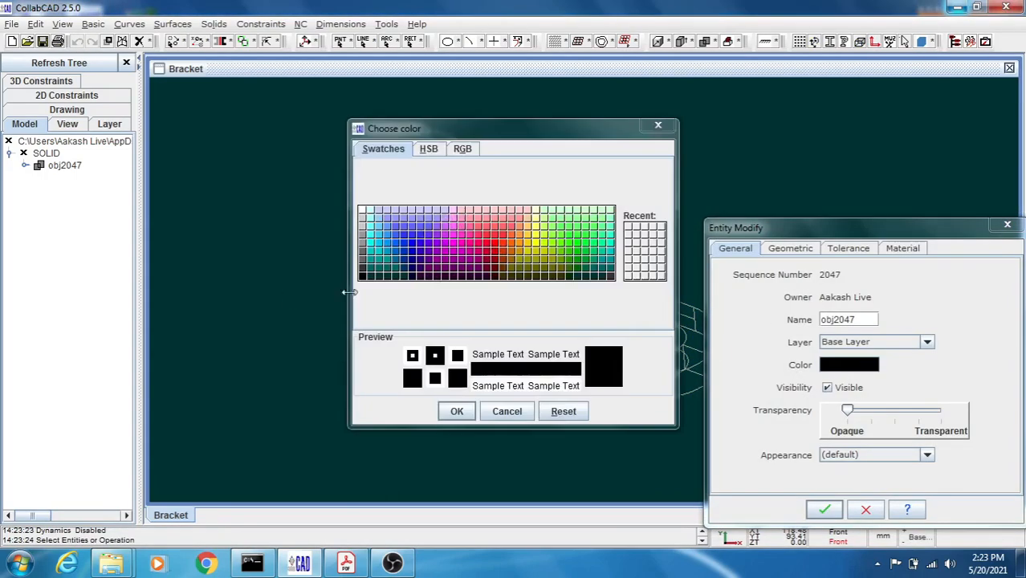
{"action": "left_click", "coordinate": [362, 275]}
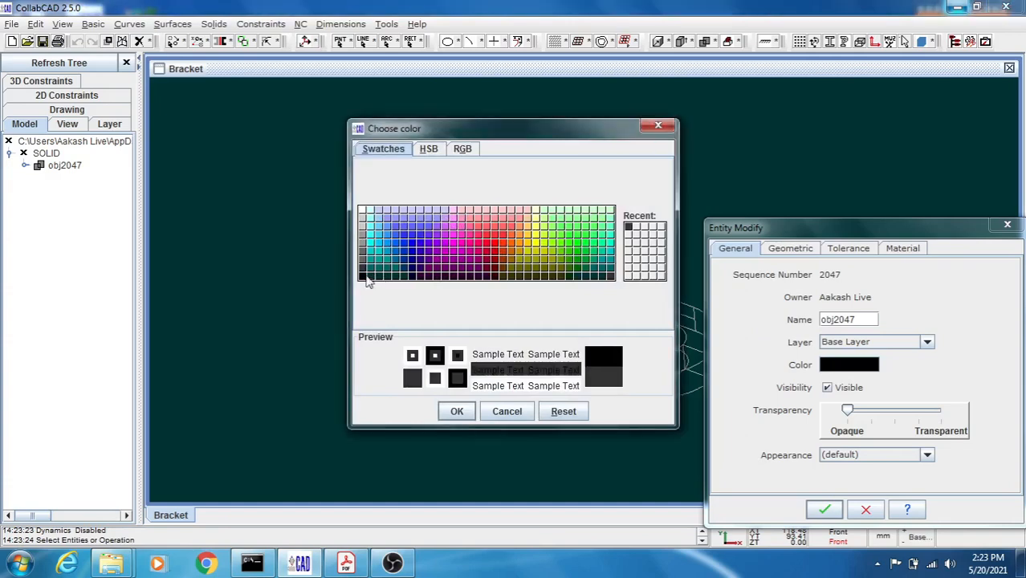
{"action": "left_click", "coordinate": [457, 411]}
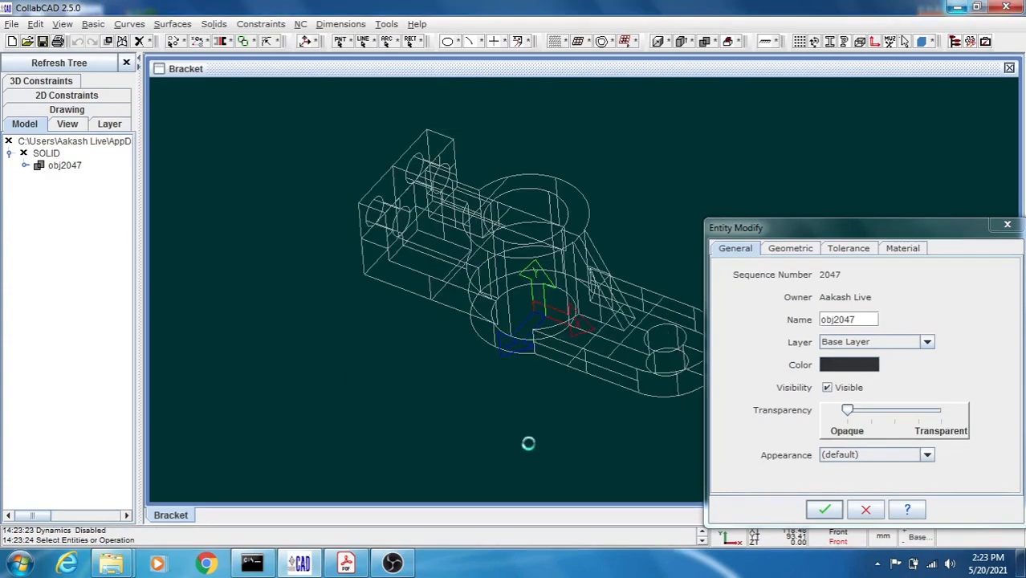
{"action": "left_click", "coordinate": [824, 511]}
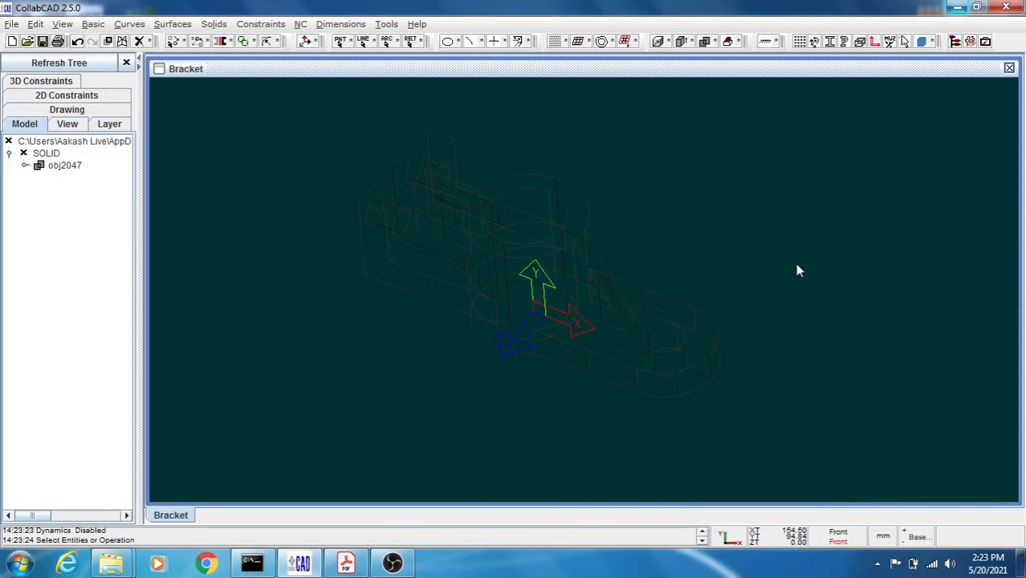
{"action": "mouse_move", "coordinate": [749, 280]}
{"action": "middle_mouse_down"}
{"action": "mouse_move", "coordinate": [795, 284]}
{"action": "mouse_move", "coordinate": [790, 296]}
{"action": "mouse_move", "coordinate": [757, 277]}
{"action": "mouse_move", "coordinate": [723, 234]}
{"action": "mouse_move", "coordinate": [754, 295]}
{"action": "mouse_move", "coordinate": [745, 293]}
{"action": "middle_mouse_up"}
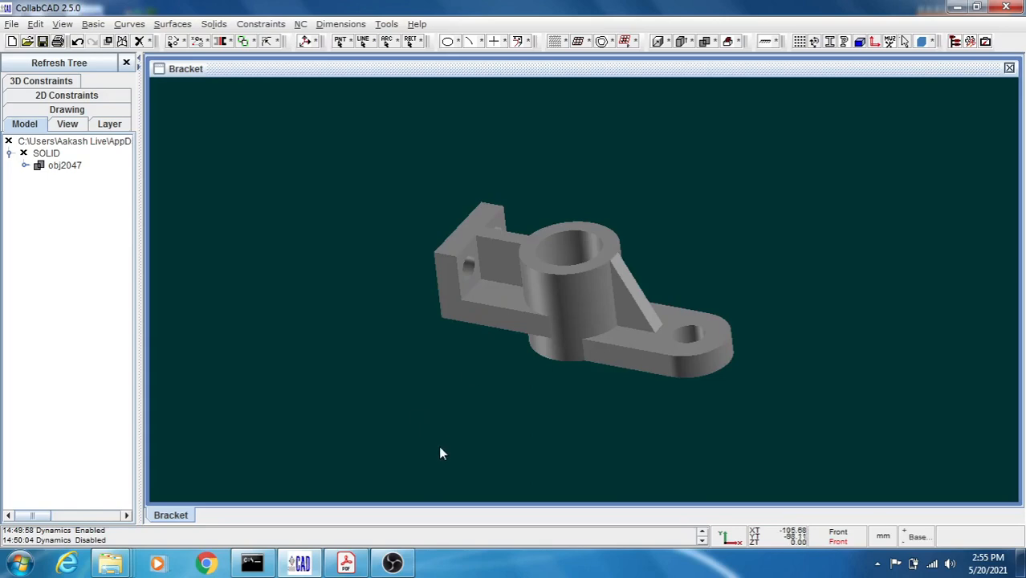
Step: Review the bracket drawing in Adobe Acrobat Reader, return to CollabCAD and open the Plot Configurator at full-screen size
{"action": "left_click", "coordinate": [345, 562]}
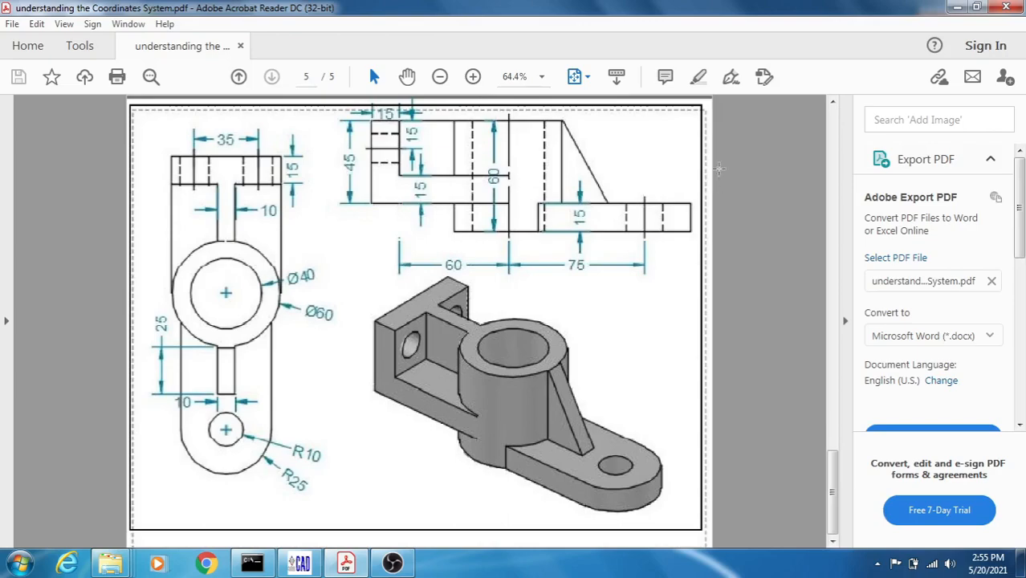
{"action": "left_click", "coordinate": [952, 7]}
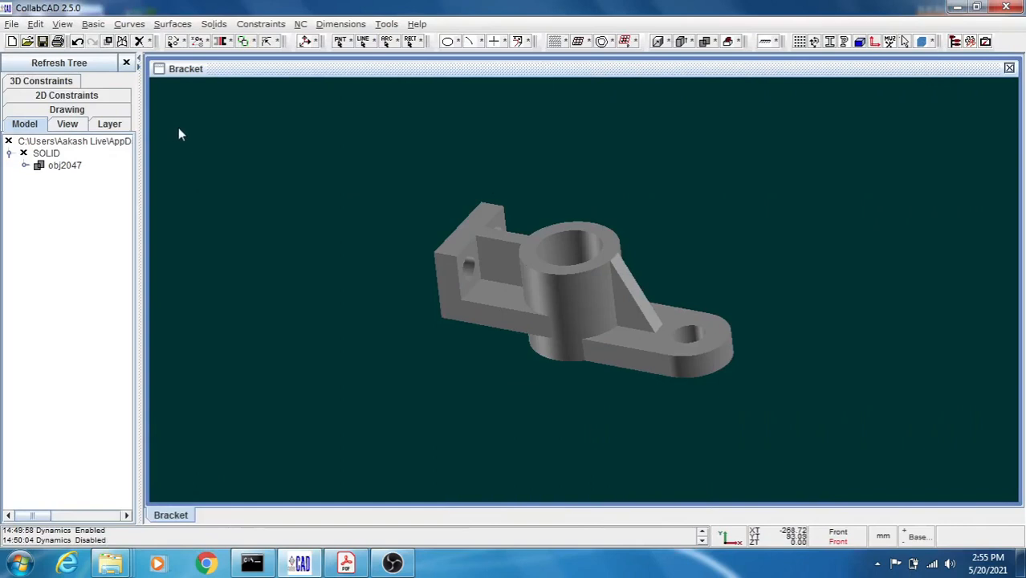
{"action": "left_click", "coordinate": [7, 25]}
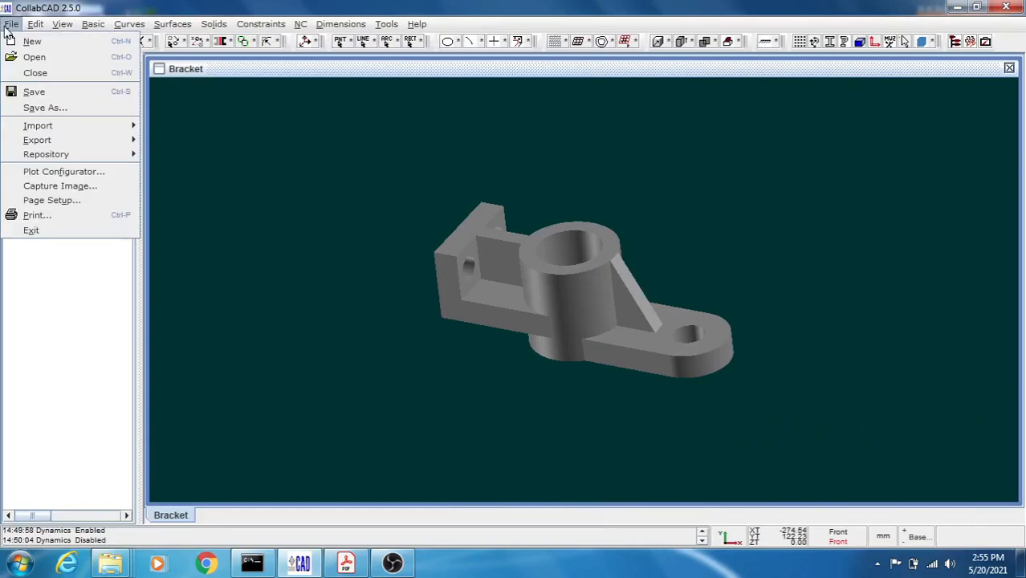
{"action": "left_click", "coordinate": [95, 175]}
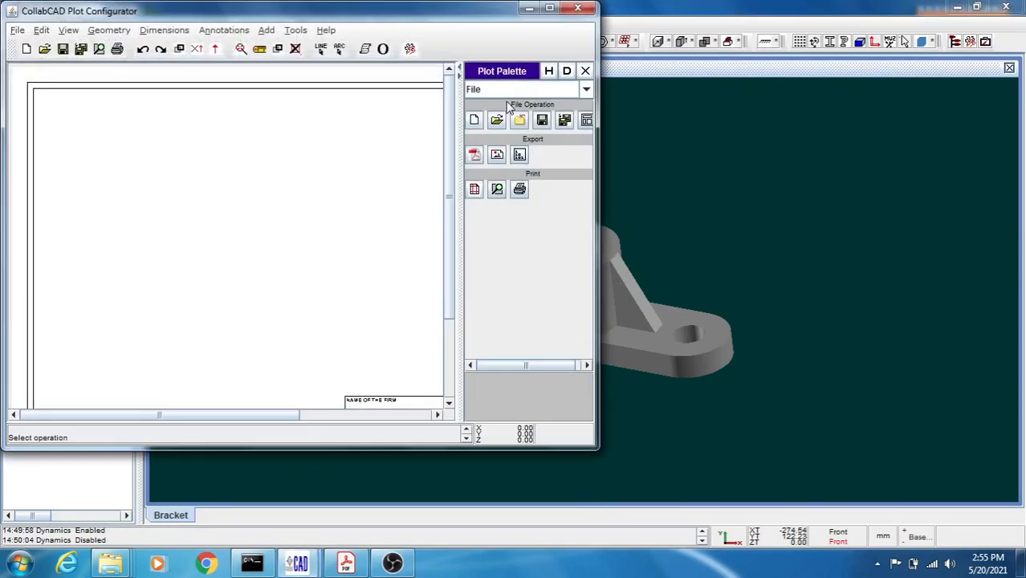
{"action": "left_click", "coordinate": [549, 8]}
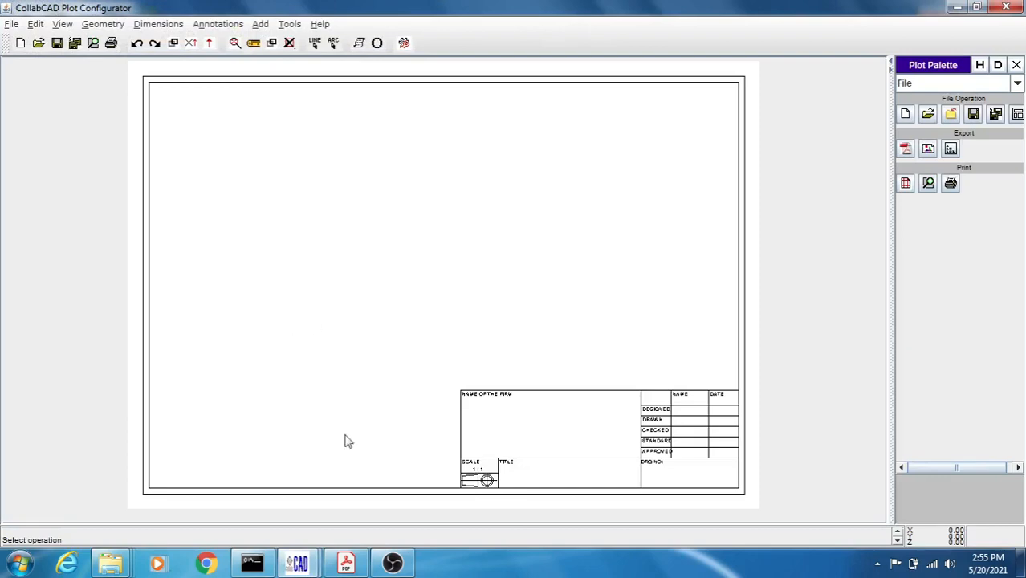
Step: Check the views in the PDF drawing, and place the bracket's front view in the upper-left area of the plot sheet
{"action": "left_click", "coordinate": [346, 562]}
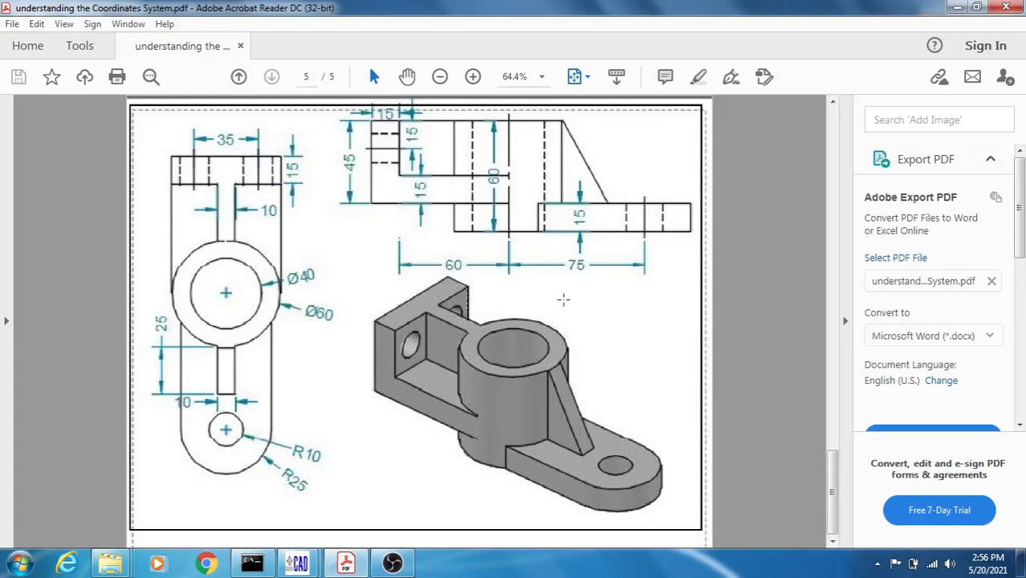
{"action": "left_click", "coordinate": [956, 7]}
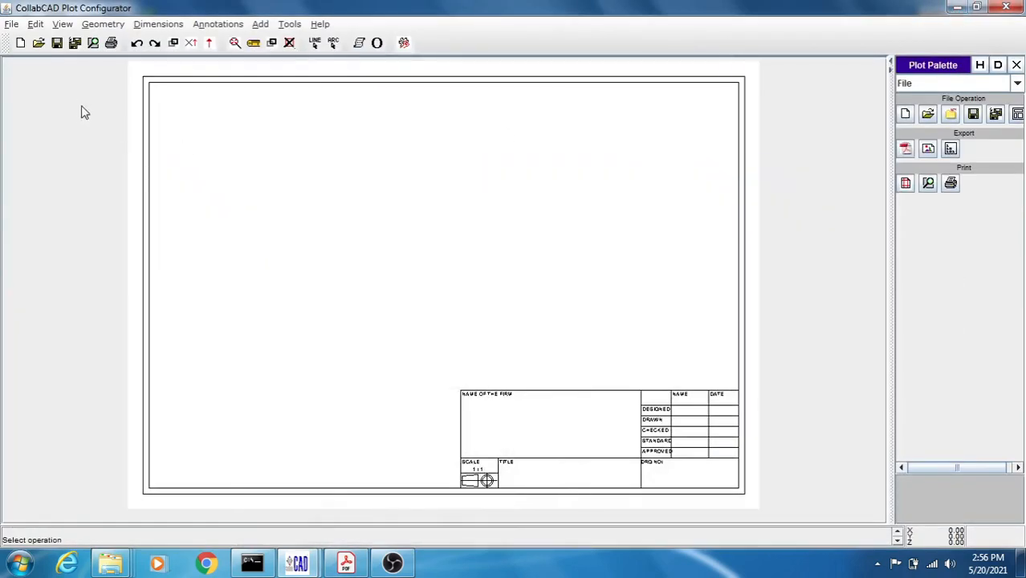
{"action": "left_click", "coordinate": [67, 27]}
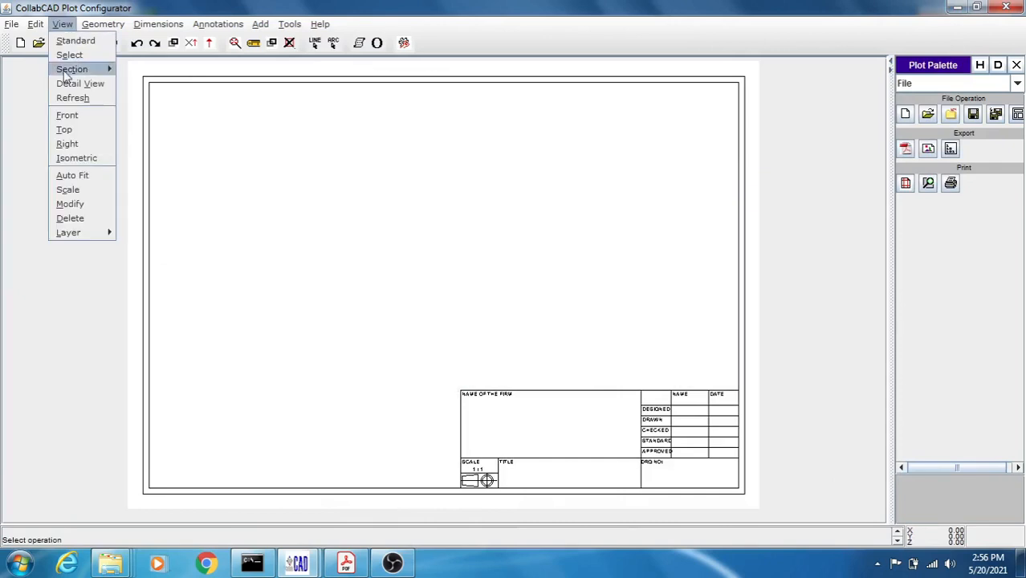
{"action": "left_click", "coordinate": [68, 116]}
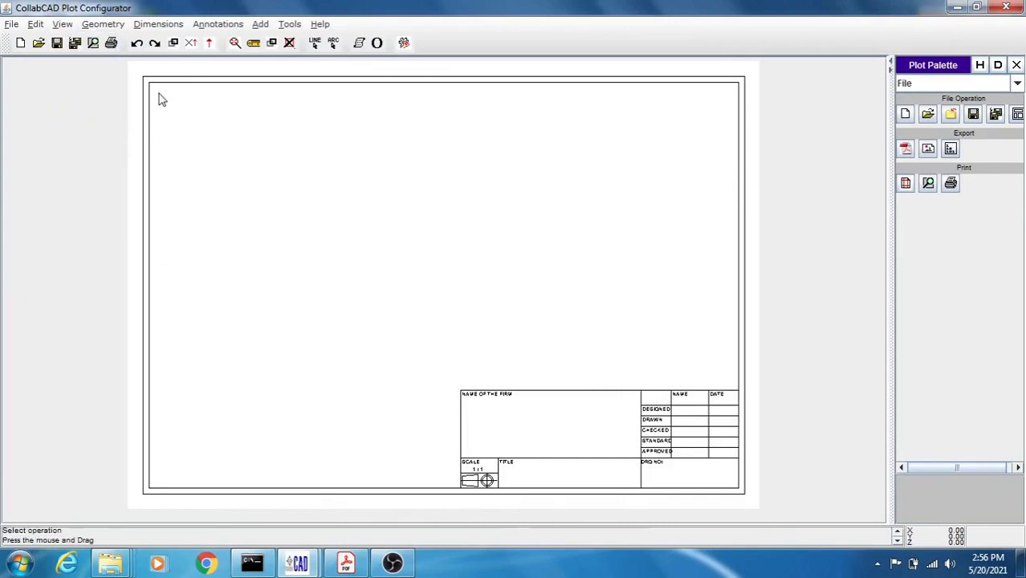
{"action": "mouse_move", "coordinate": [159, 94]}
{"action": "left_mouse_down"}
{"action": "mouse_move", "coordinate": [221, 183]}
{"action": "mouse_move", "coordinate": [341, 275]}
{"action": "mouse_move", "coordinate": [423, 299]}
{"action": "mouse_move", "coordinate": [440, 317]}
{"action": "mouse_move", "coordinate": [476, 315]}
{"action": "mouse_move", "coordinate": [468, 324]}
{"action": "left_mouse_up"}
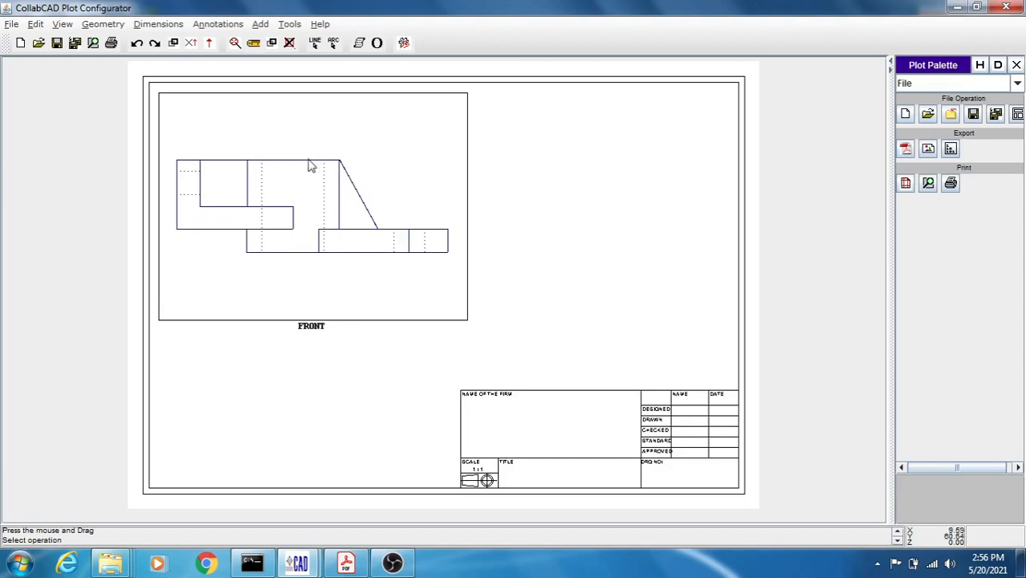
Step: Place the bracket's top view beside the front view in the upper-right area of the sheet
{"action": "left_click", "coordinate": [62, 25]}
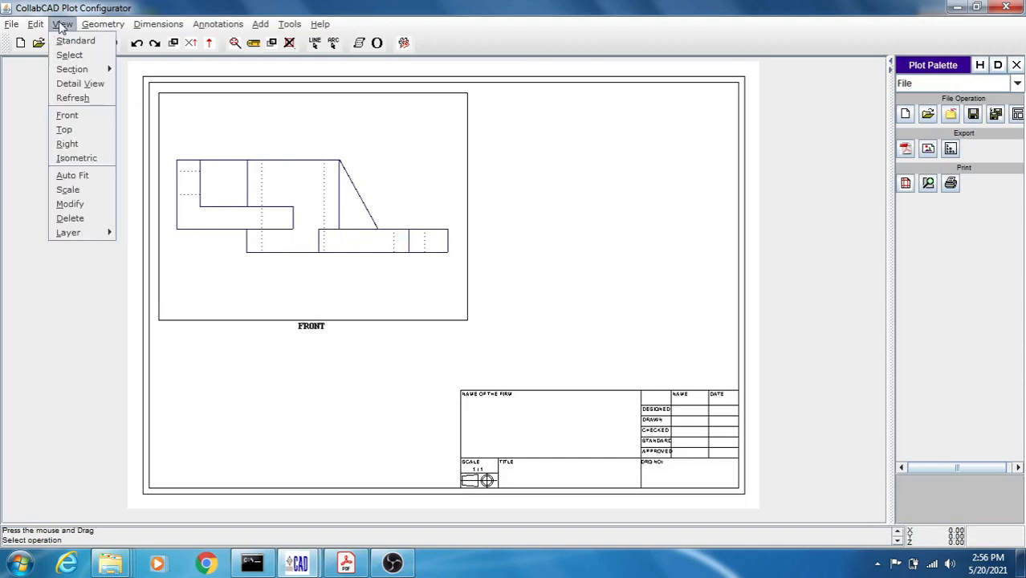
{"action": "left_click", "coordinate": [66, 130]}
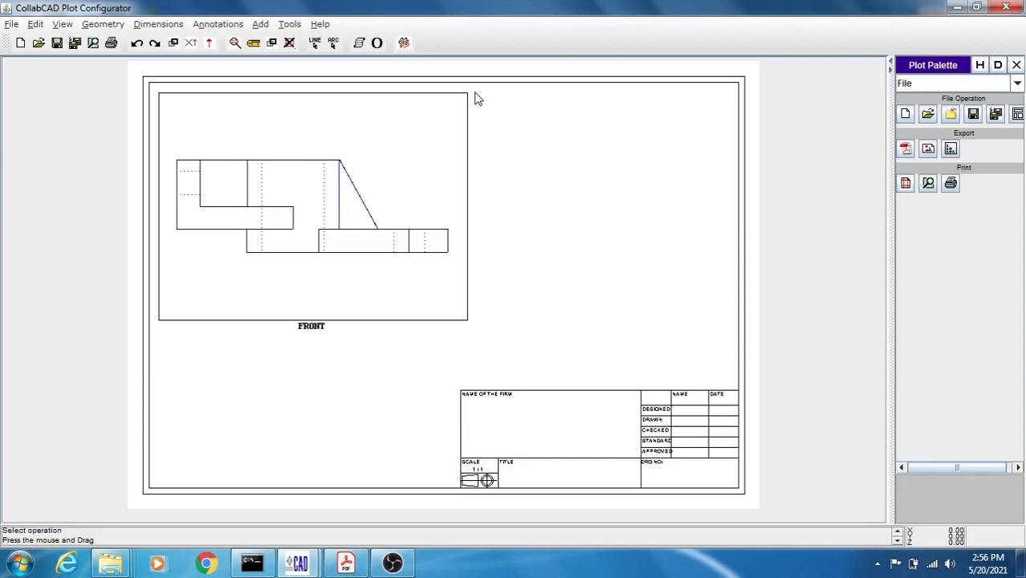
{"action": "left_click_drag", "start_coordinate": [475, 94], "coordinate": [735, 326]}
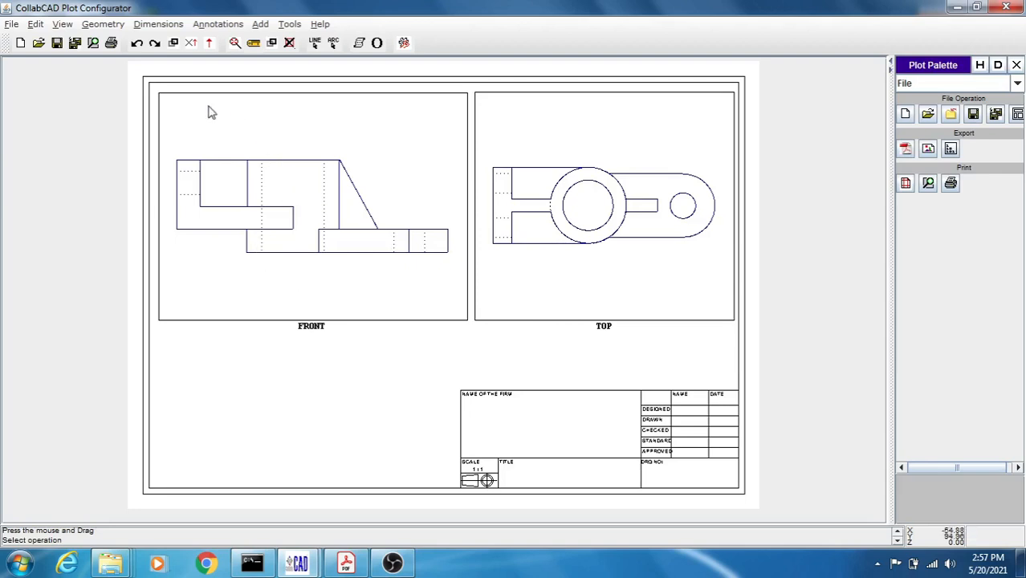
Step: Set the line type of the end-plate hole's upper hidden line in the front view to Dashed
{"action": "left_click", "coordinate": [173, 43]}
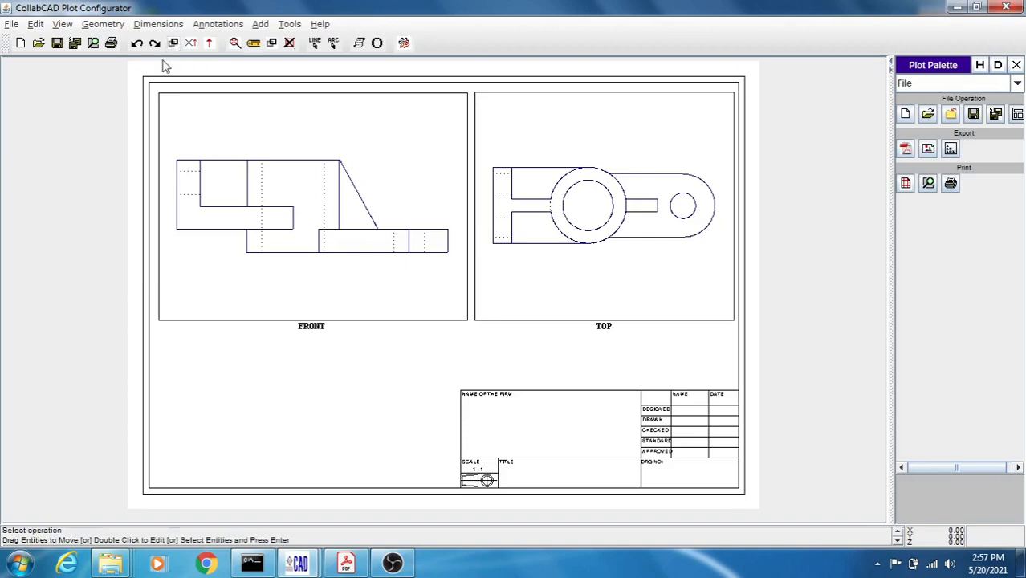
{"action": "double_click", "coordinate": [186, 172]}
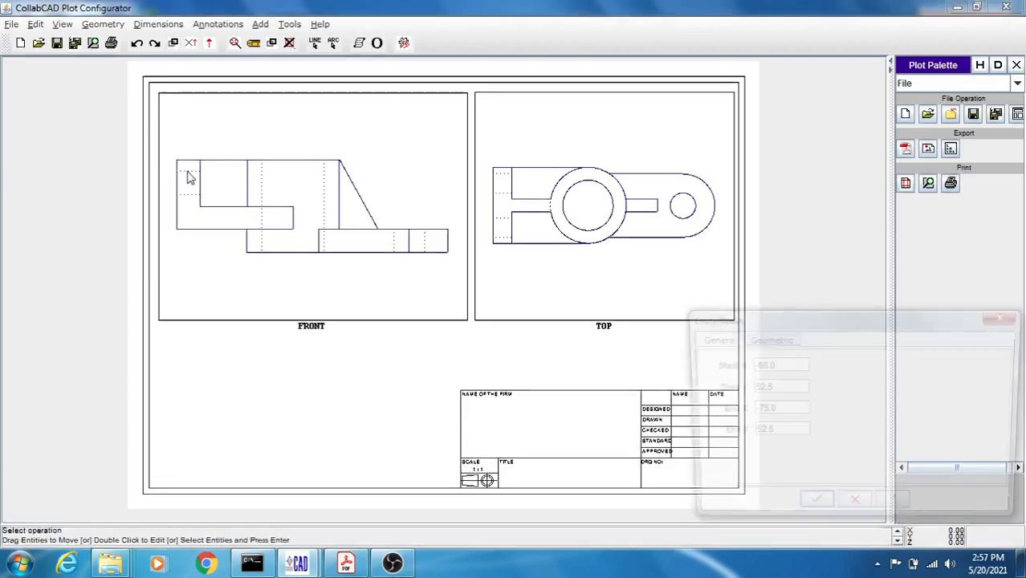
{"action": "left_click", "coordinate": [716, 341]}
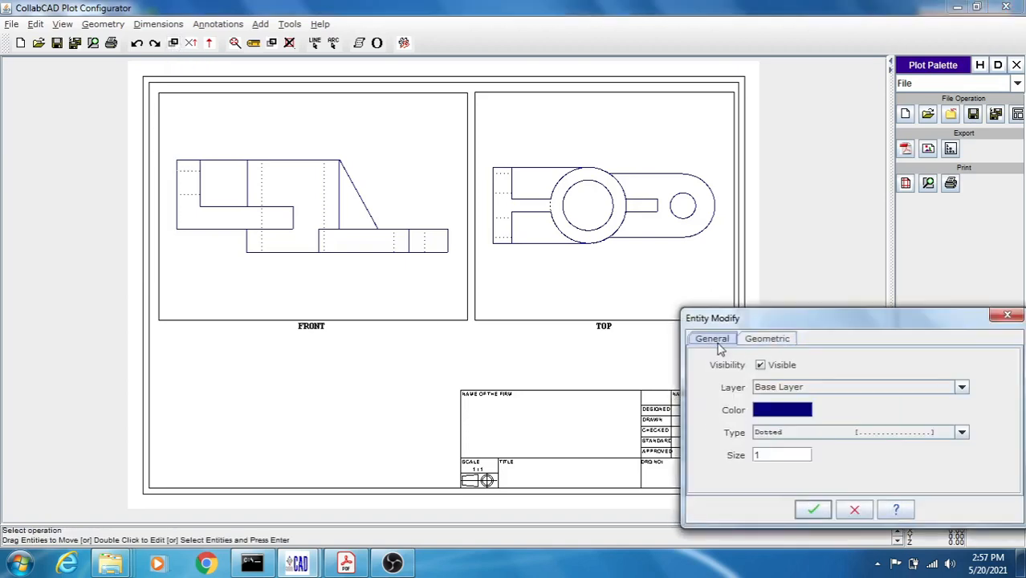
{"action": "left_click", "coordinate": [961, 434]}
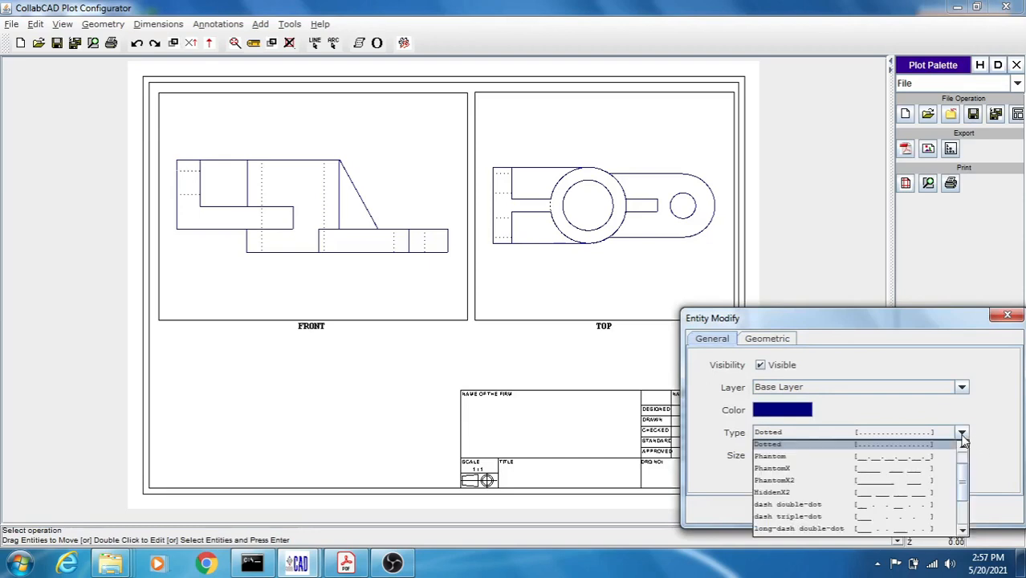
{"action": "scroll", "coordinate": [963, 454], "scroll_direction": "up", "scroll_amount": 2}
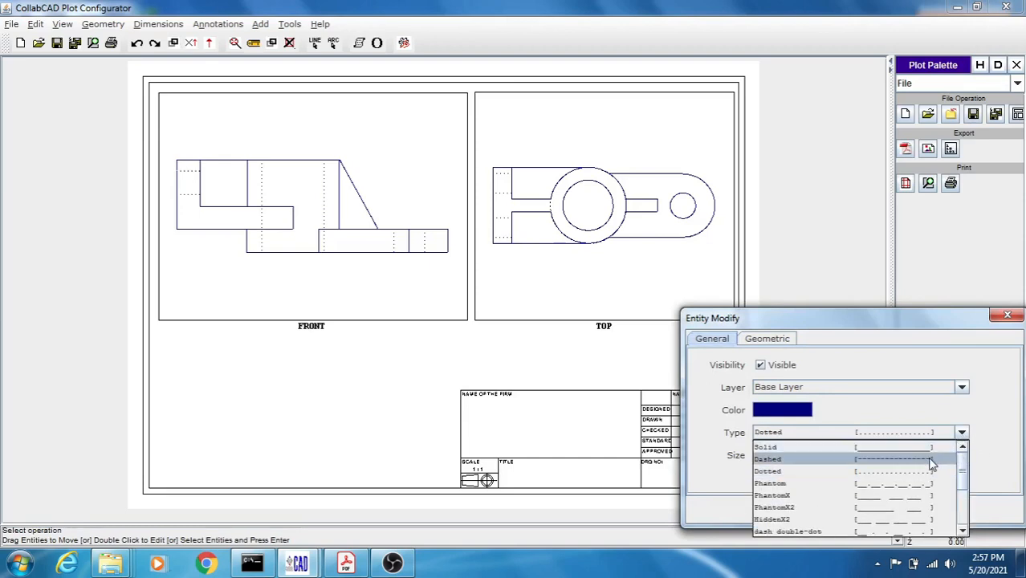
{"action": "left_click", "coordinate": [931, 459]}
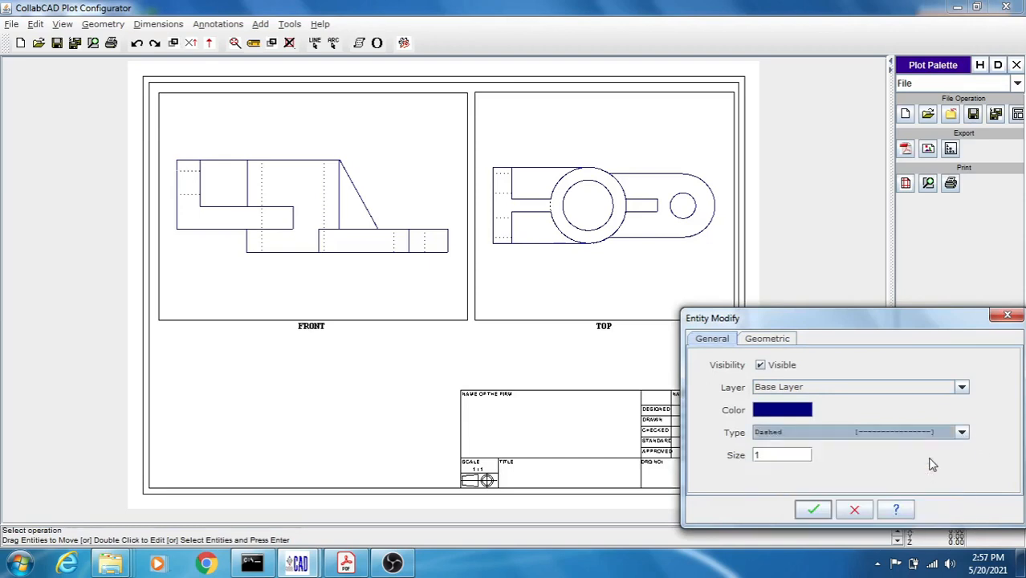
{"action": "left_click", "coordinate": [827, 512]}
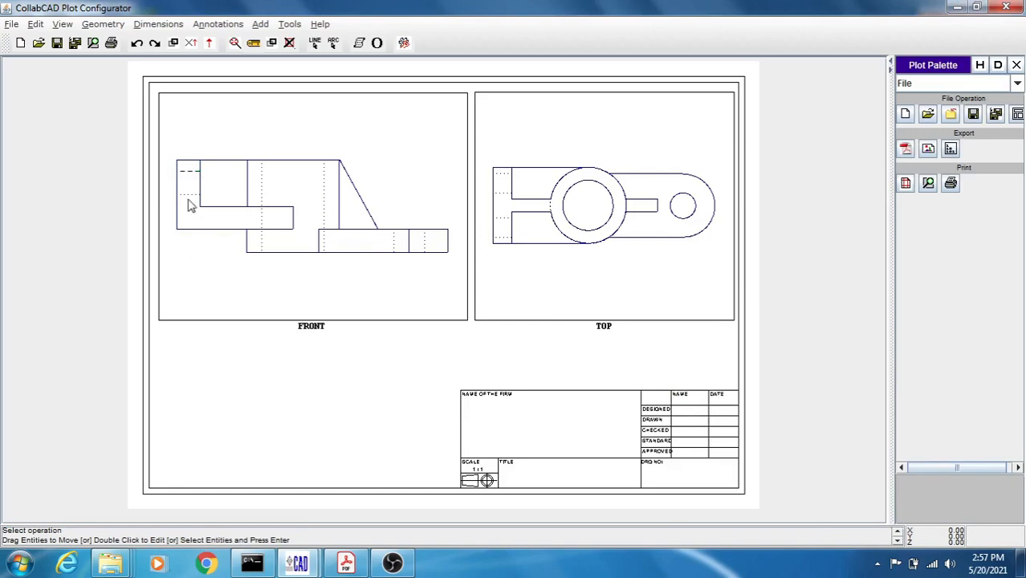
Step: Set the line type of the end-plate hole's lower hidden line in the front view to Dashed
{"action": "double_click", "coordinate": [186, 201]}
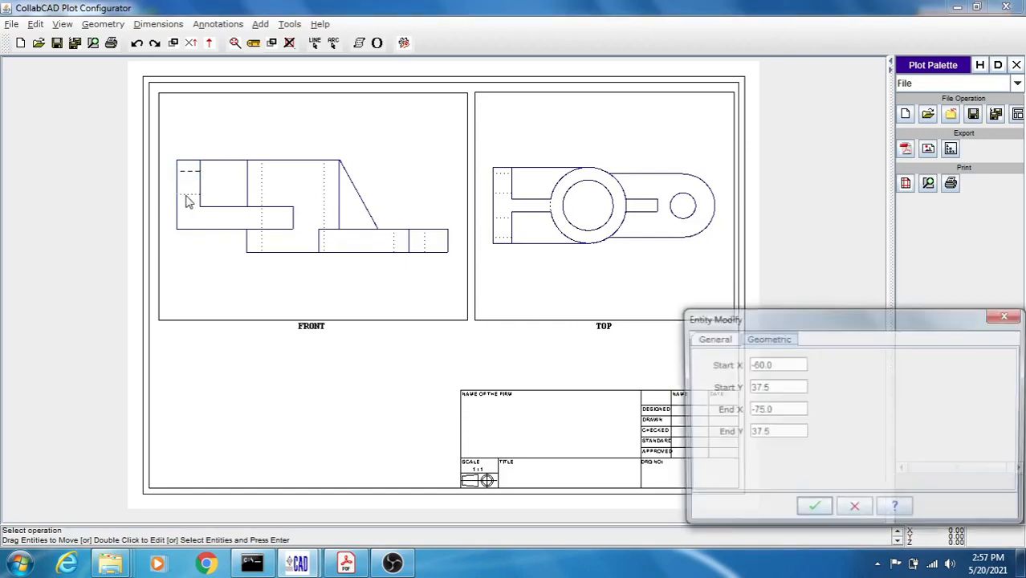
{"action": "left_click", "coordinate": [711, 340]}
{"action": "left_click", "coordinate": [960, 432]}
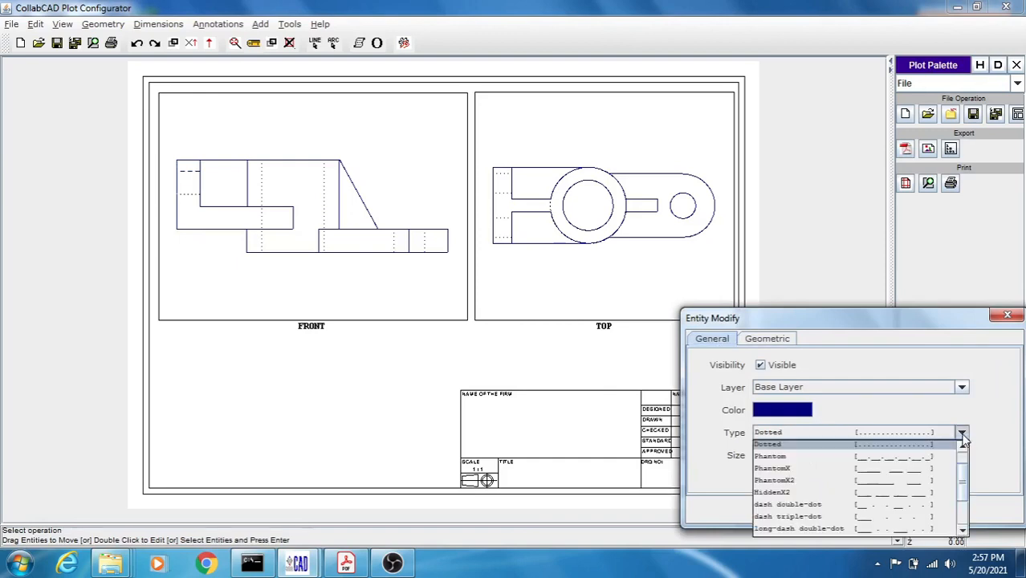
{"action": "left_click", "coordinate": [961, 446]}
{"action": "left_click", "coordinate": [962, 447]}
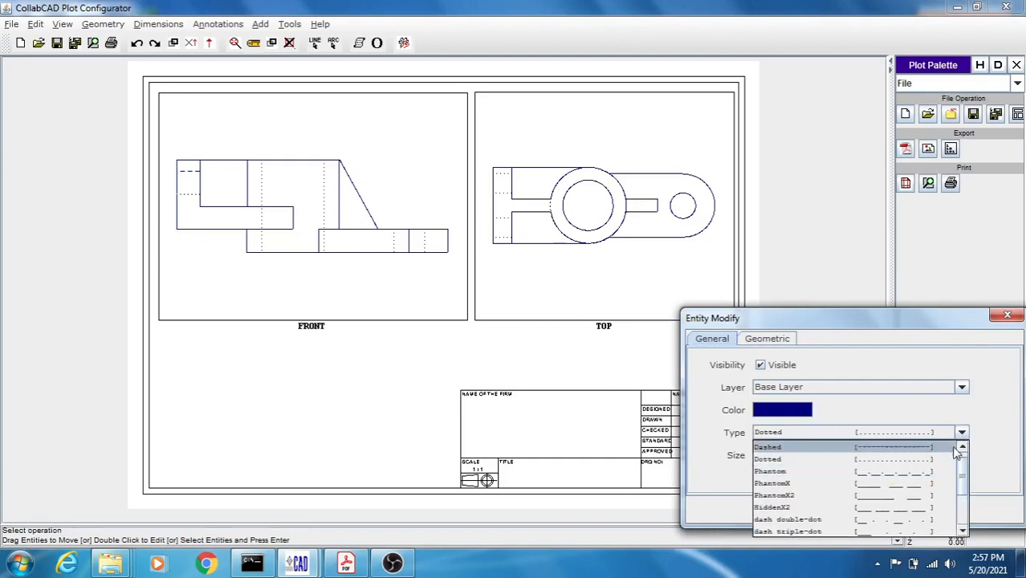
{"action": "left_click", "coordinate": [943, 450]}
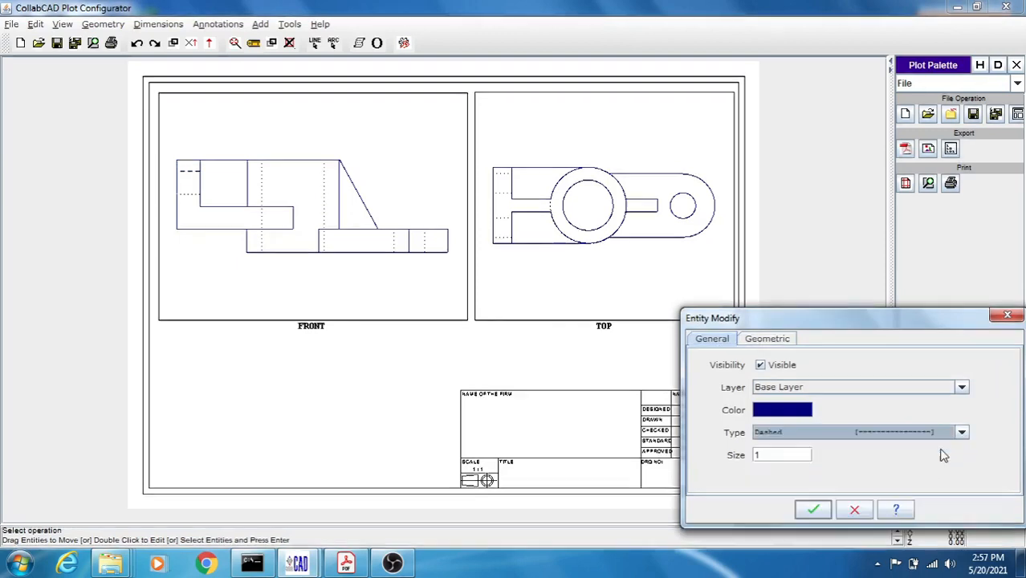
{"action": "left_click", "coordinate": [815, 510]}
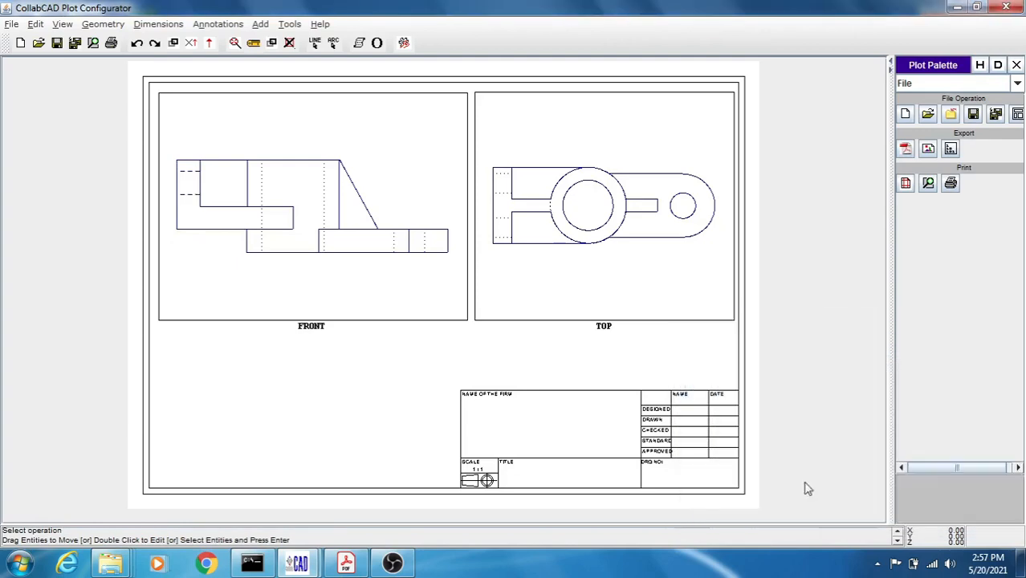
Step: Set the line type of the cylinder bore's left hidden line in the front view to Dashed
{"action": "double_click", "coordinate": [265, 193]}
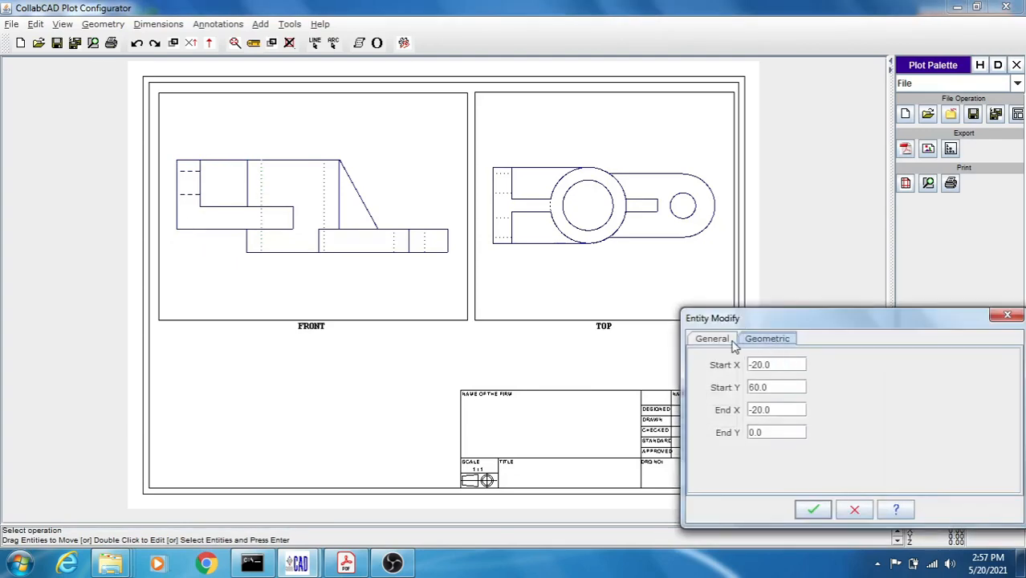
{"action": "left_click", "coordinate": [729, 339]}
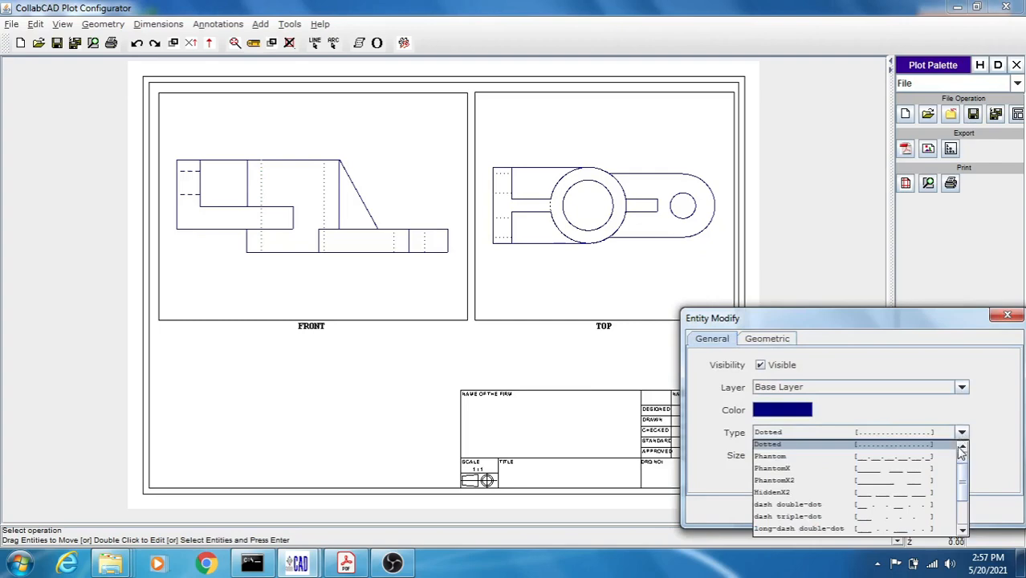
{"action": "scroll", "coordinate": [923, 462], "scroll_direction": "up", "scroll_amount": 2}
{"action": "left_click", "coordinate": [921, 469]}
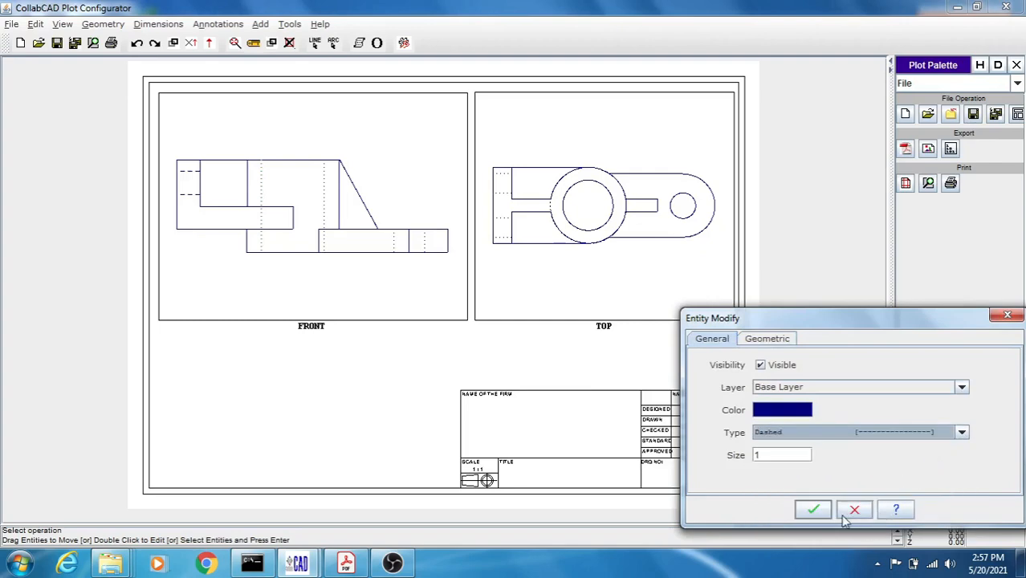
{"action": "left_click", "coordinate": [812, 509]}
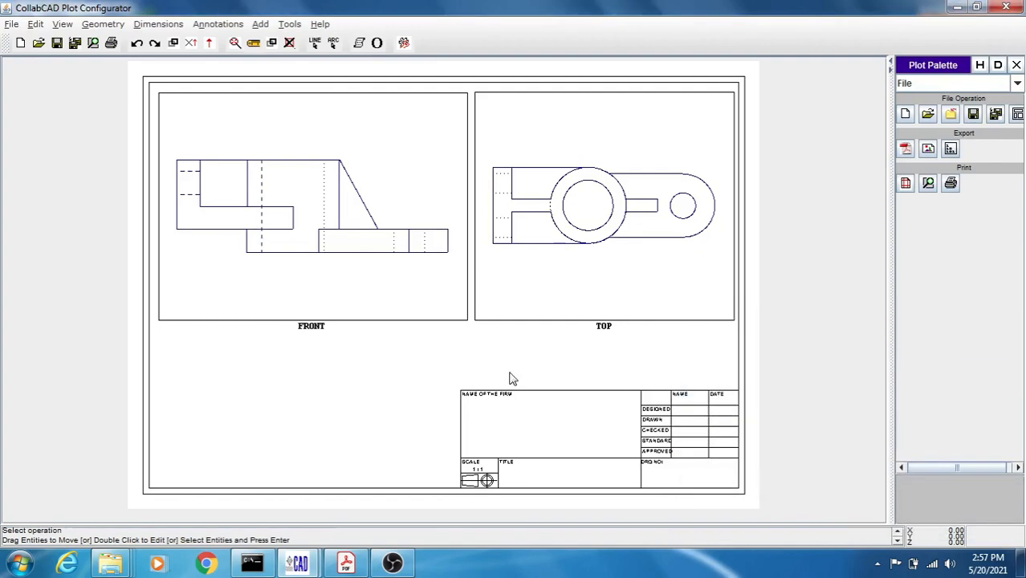
Step: Set the line type of the cylinder bore's right hidden line in the front view to Dashed
{"action": "double_click", "coordinate": [323, 186]}
{"action": "left_click", "coordinate": [714, 341]}
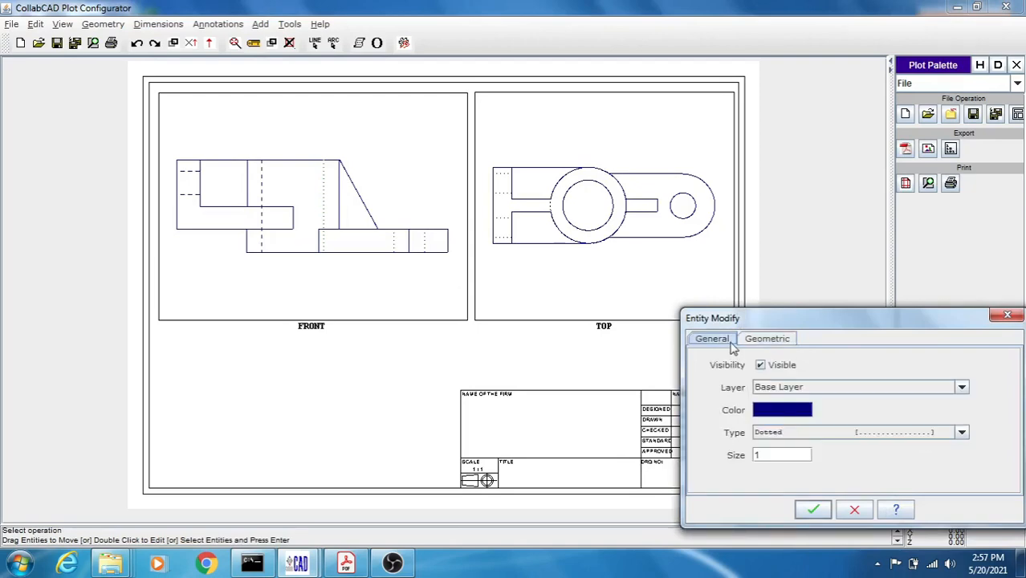
{"action": "left_click", "coordinate": [962, 432]}
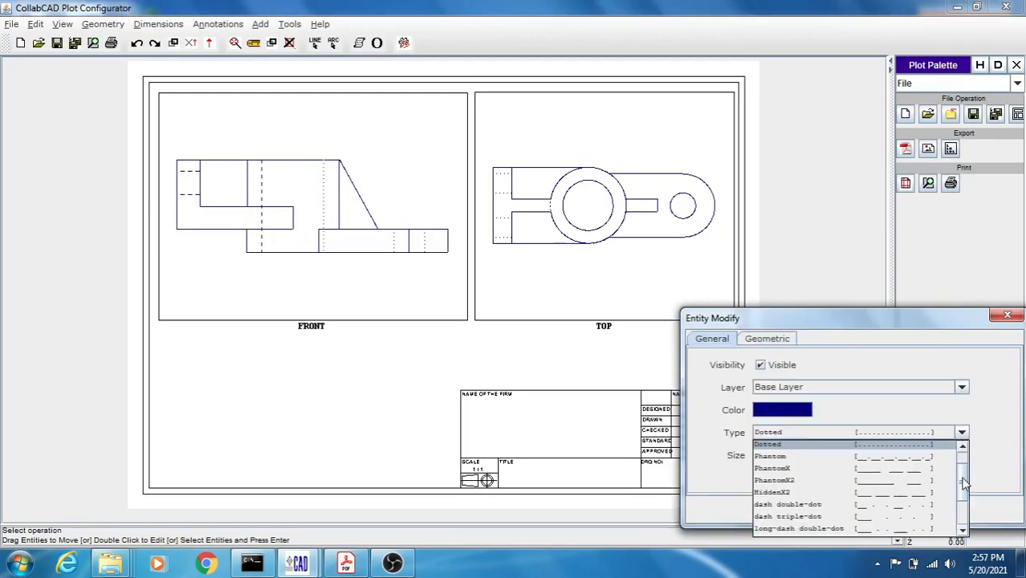
{"action": "scroll", "coordinate": [941, 474], "scroll_direction": "up", "scroll_amount": 2}
{"action": "left_click", "coordinate": [944, 459]}
{"action": "left_click", "coordinate": [813, 506]}
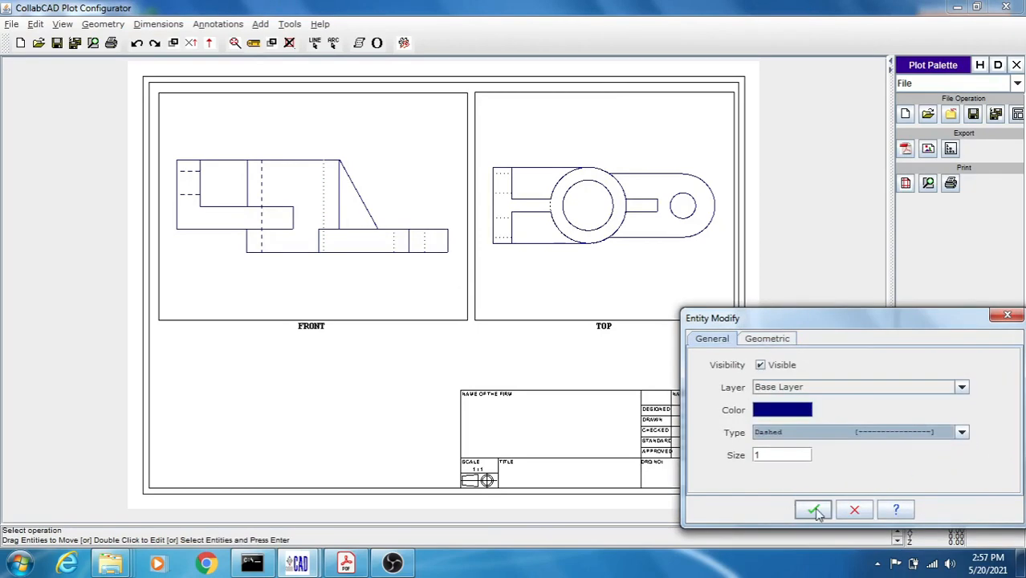
Step: Set the line type of the base-plate hole's left hidden line in the front view to Dashed
{"action": "double_click", "coordinate": [395, 248]}
{"action": "left_click", "coordinate": [714, 339]}
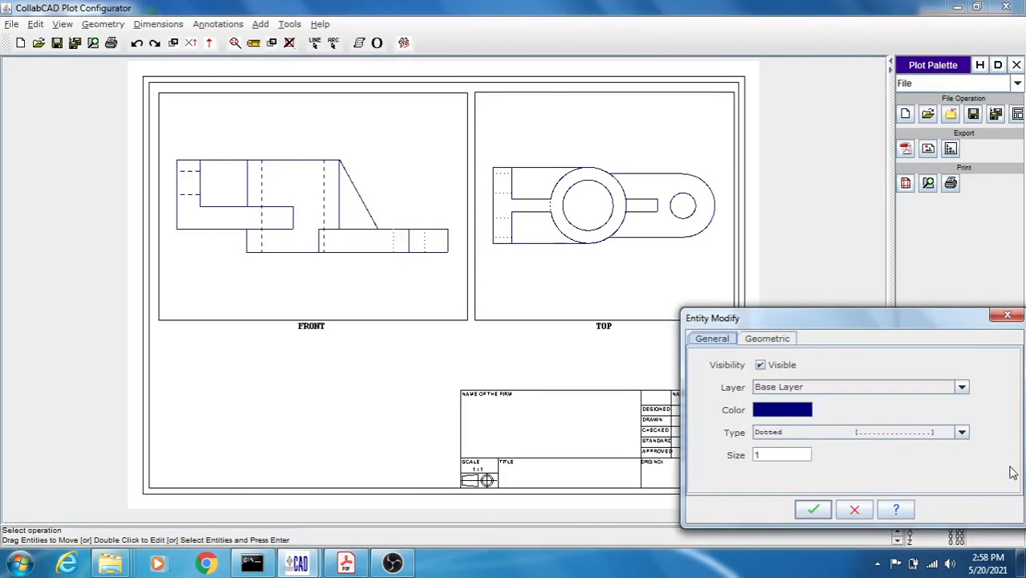
{"action": "left_click", "coordinate": [961, 433]}
{"action": "left_click", "coordinate": [962, 448]}
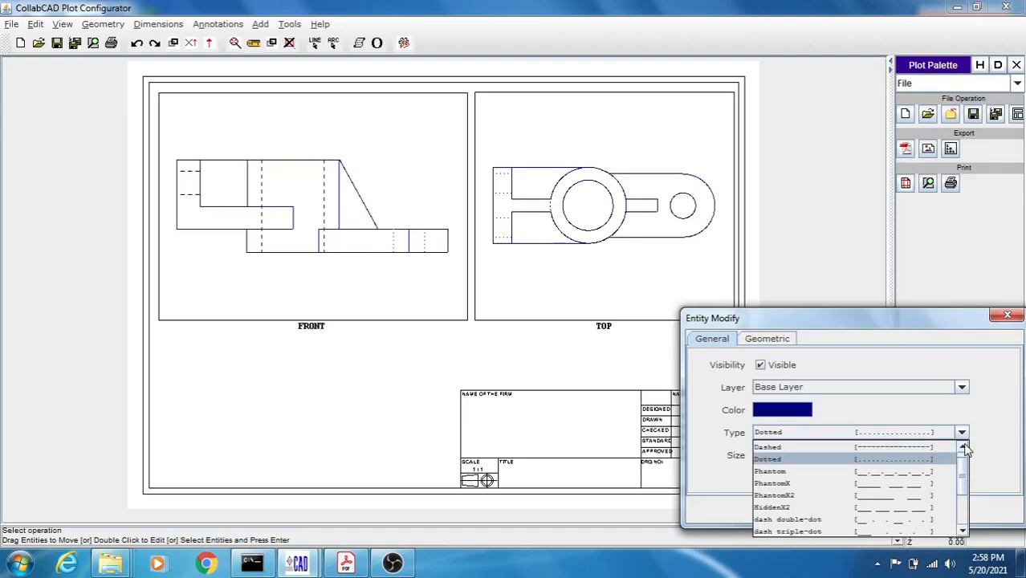
{"action": "left_click", "coordinate": [931, 447]}
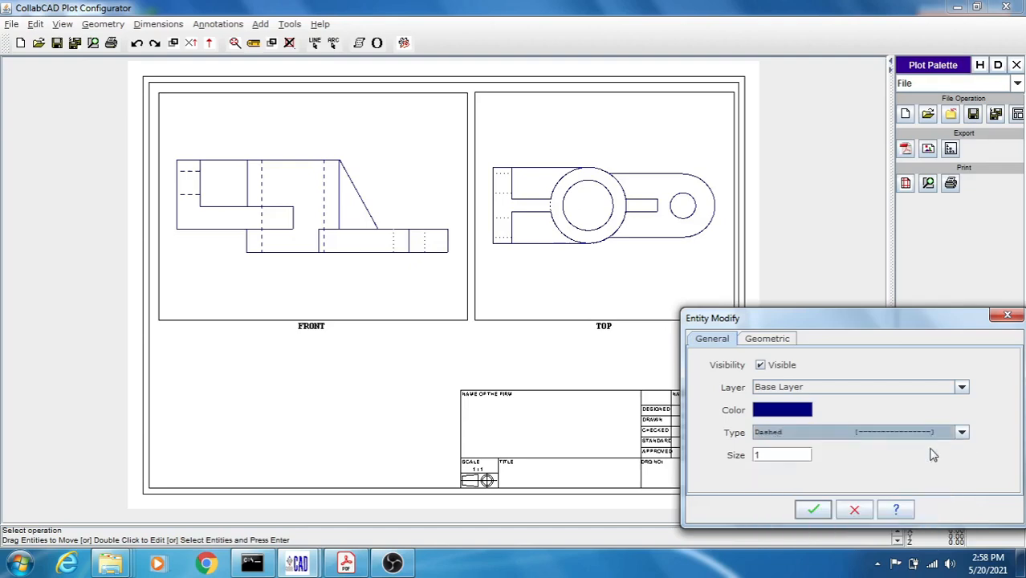
{"action": "left_click", "coordinate": [813, 510]}
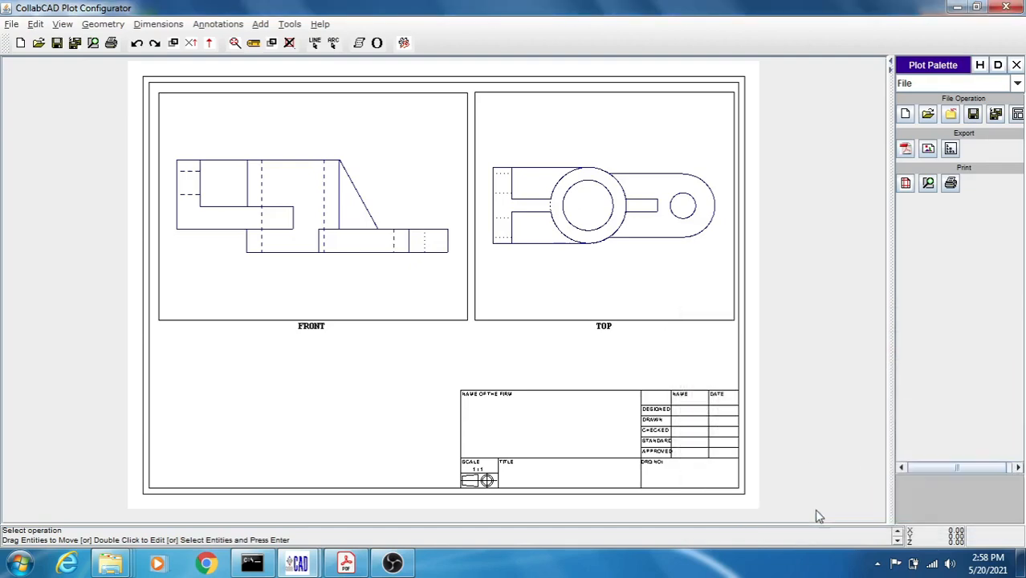
Step: Set the line type of the base-plate hole's right hidden line in the front view to Dashed
{"action": "double_click", "coordinate": [428, 243]}
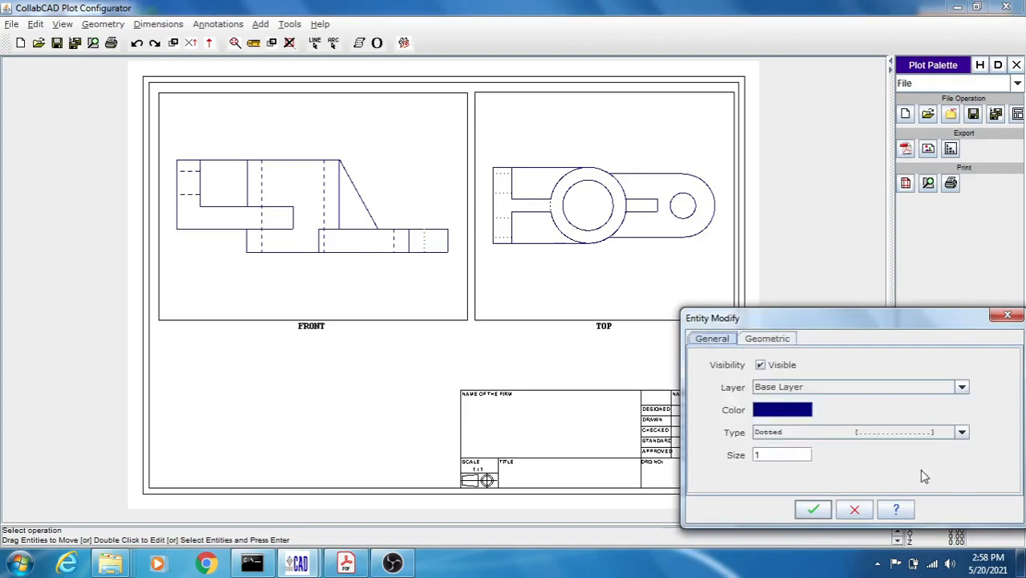
{"action": "left_click", "coordinate": [962, 432]}
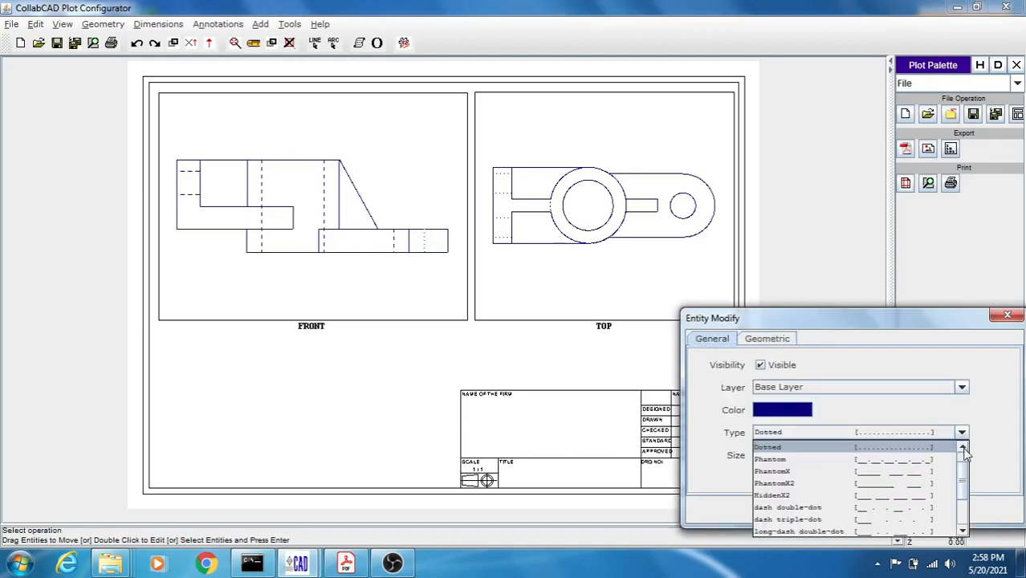
{"action": "left_click", "coordinate": [939, 454]}
{"action": "left_click", "coordinate": [812, 510]}
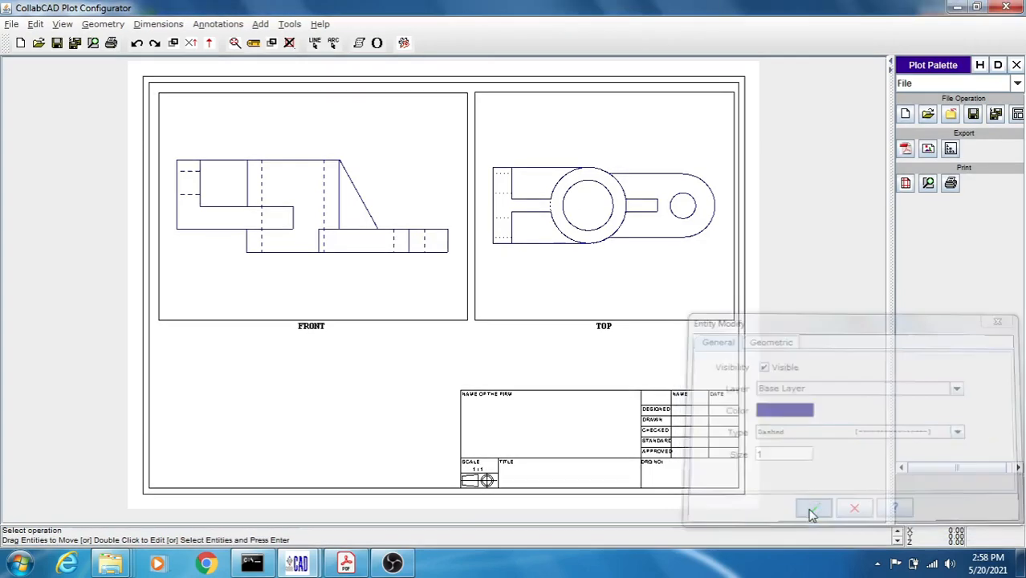
Step: In the top view, set the upper hidden line of the end plate's upper hole to the Dashed line type
{"action": "double_click", "coordinate": [502, 180]}
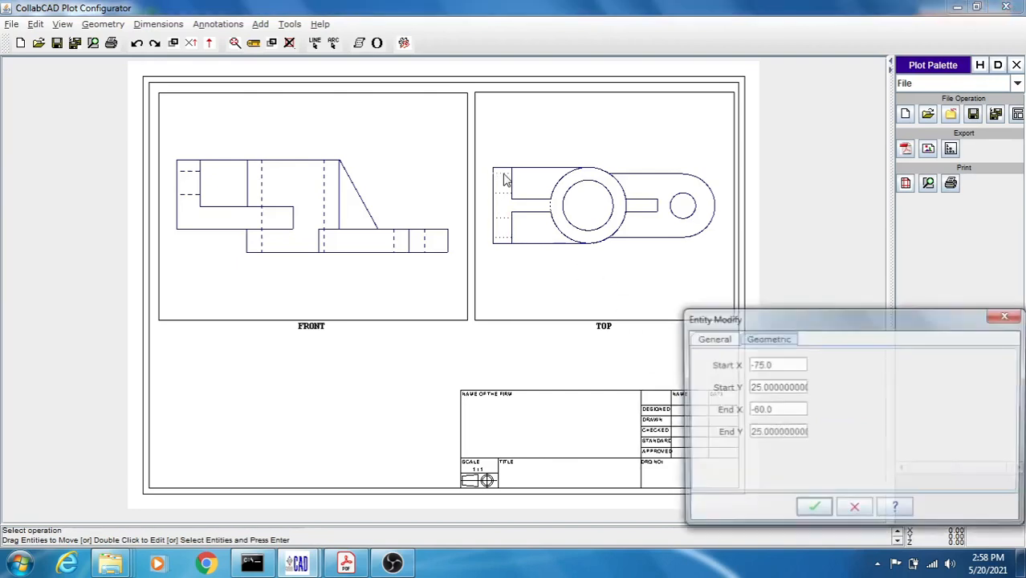
{"action": "left_click", "coordinate": [712, 339]}
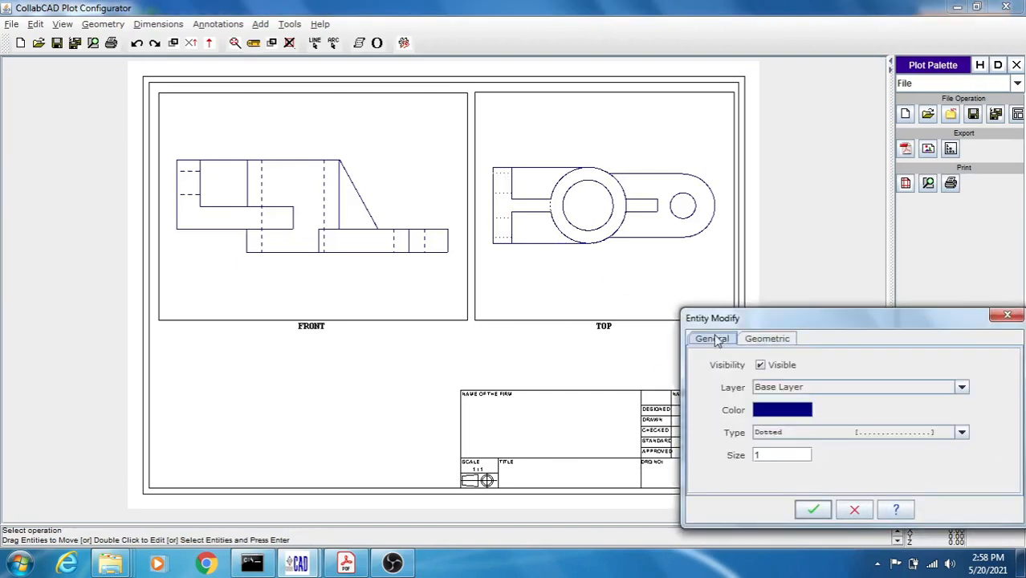
{"action": "left_click", "coordinate": [961, 433]}
{"action": "scroll", "coordinate": [967, 474], "scroll_direction": "up", "scroll_amount": 1}
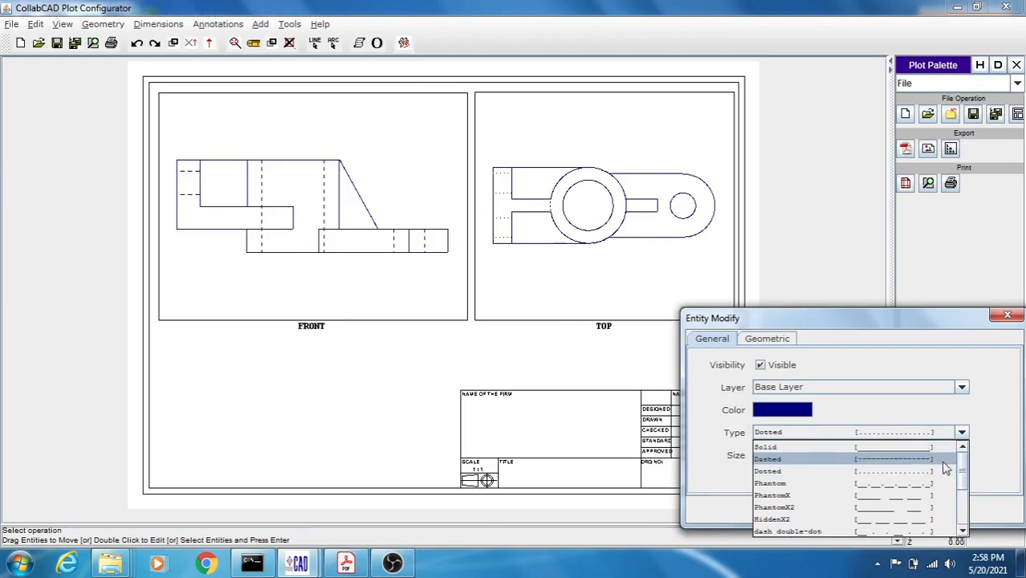
{"action": "left_click", "coordinate": [943, 456]}
{"action": "left_click", "coordinate": [813, 510]}
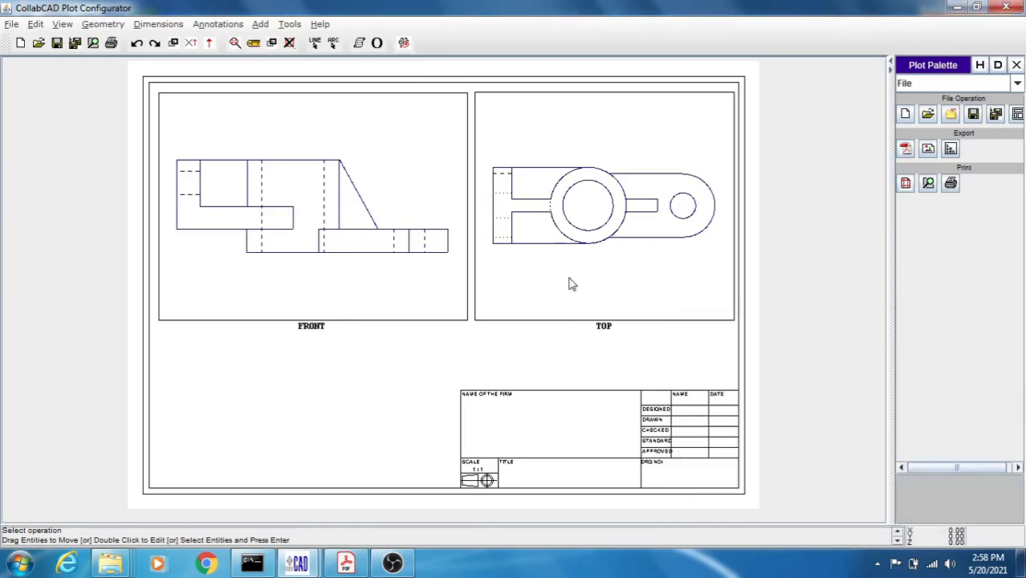
Step: In the top view, set the lower hidden line of the end plate's upper hole to the Dashed line type
{"action": "double_click", "coordinate": [507, 198]}
{"action": "left_click", "coordinate": [728, 339]}
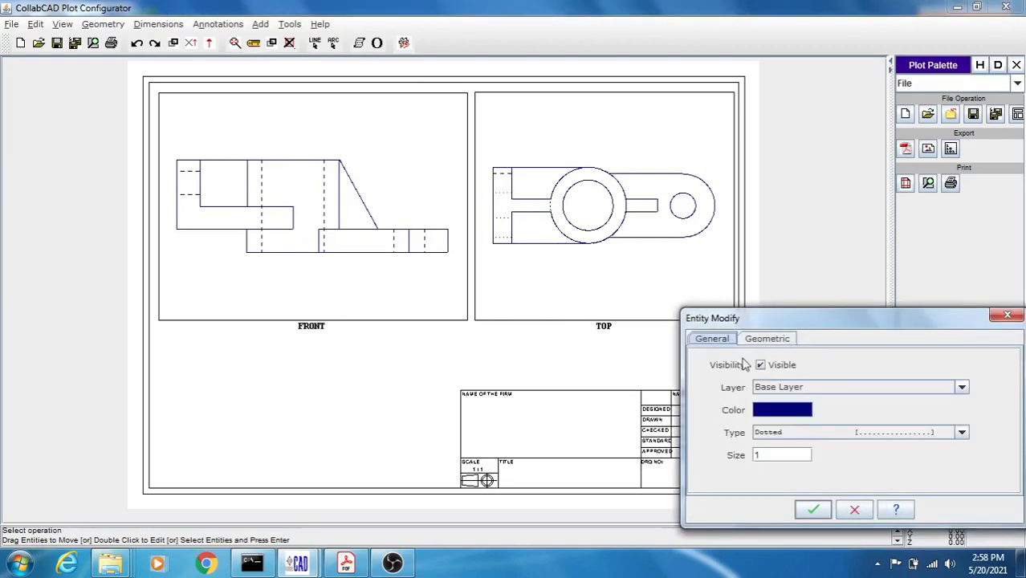
{"action": "left_click", "coordinate": [963, 434]}
{"action": "scroll", "coordinate": [963, 454], "scroll_direction": "up", "scroll_amount": 2}
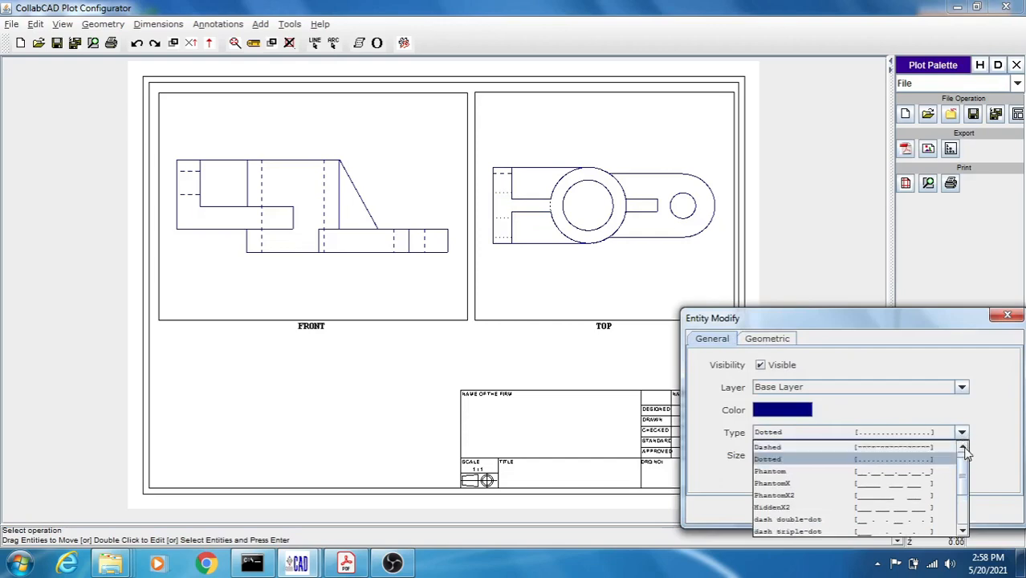
{"action": "left_click", "coordinate": [947, 456]}
{"action": "left_click", "coordinate": [815, 511]}
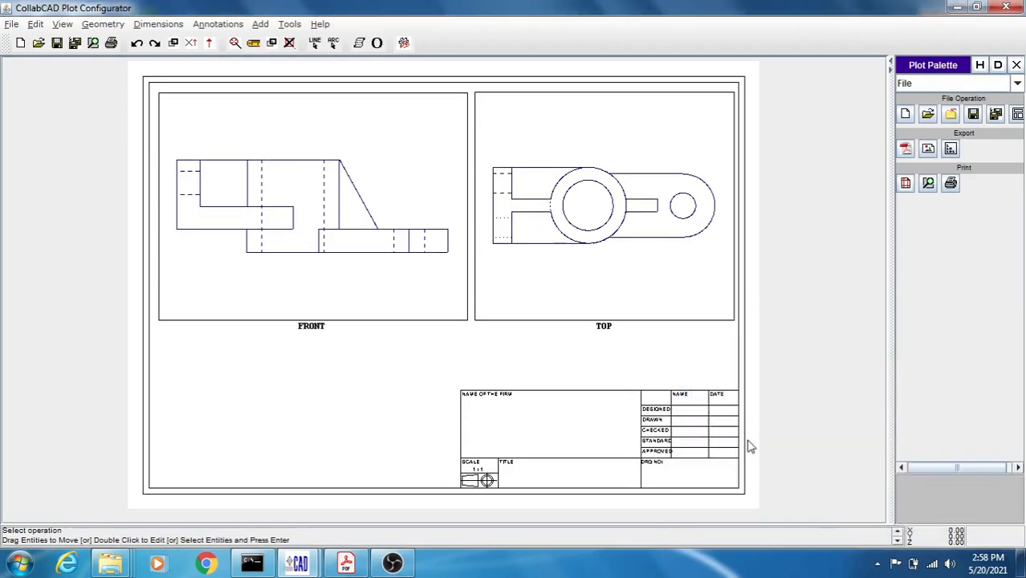
Step: In the top view, set the upper hidden line of the end plate's lower hole to the Dashed line type
{"action": "double_click", "coordinate": [498, 224]}
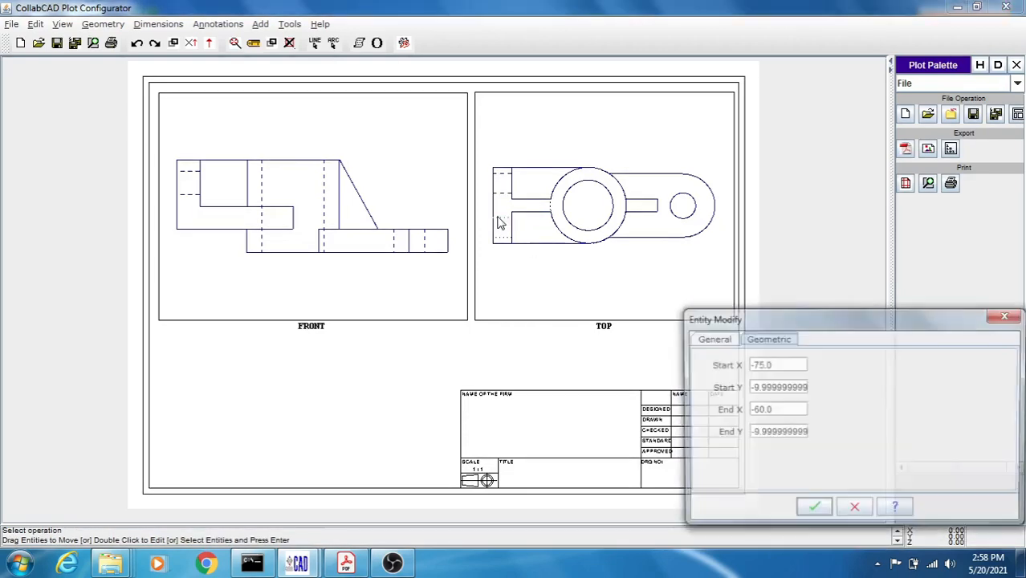
{"action": "left_click", "coordinate": [712, 339]}
{"action": "left_click", "coordinate": [961, 432]}
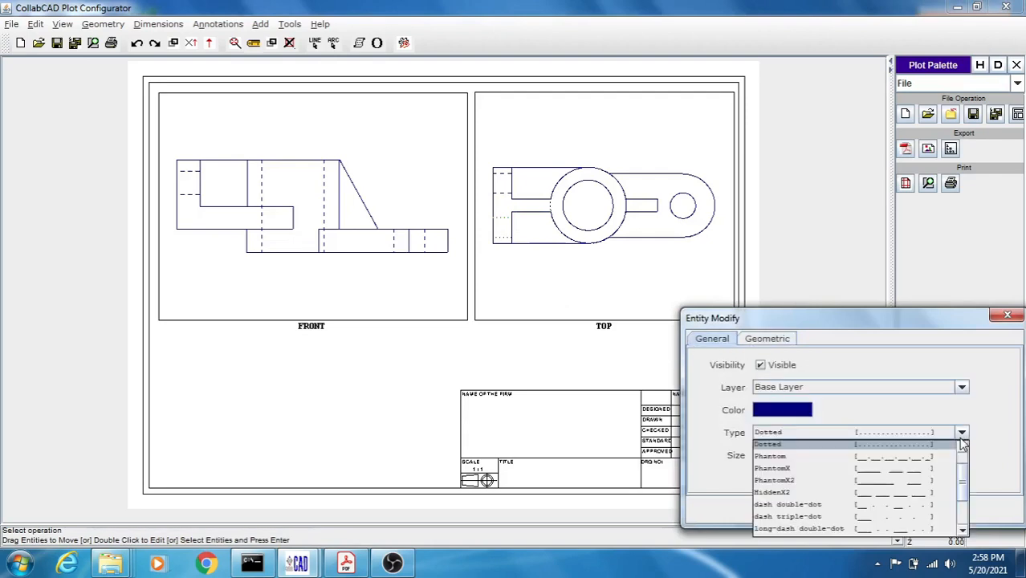
{"action": "left_click", "coordinate": [963, 447]}
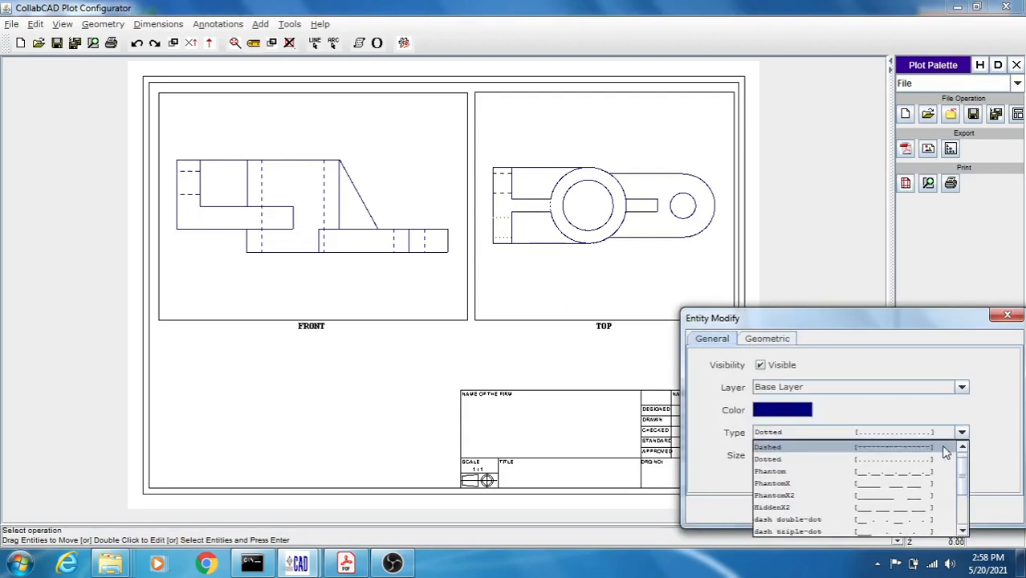
{"action": "left_click", "coordinate": [944, 448]}
{"action": "left_click", "coordinate": [814, 509]}
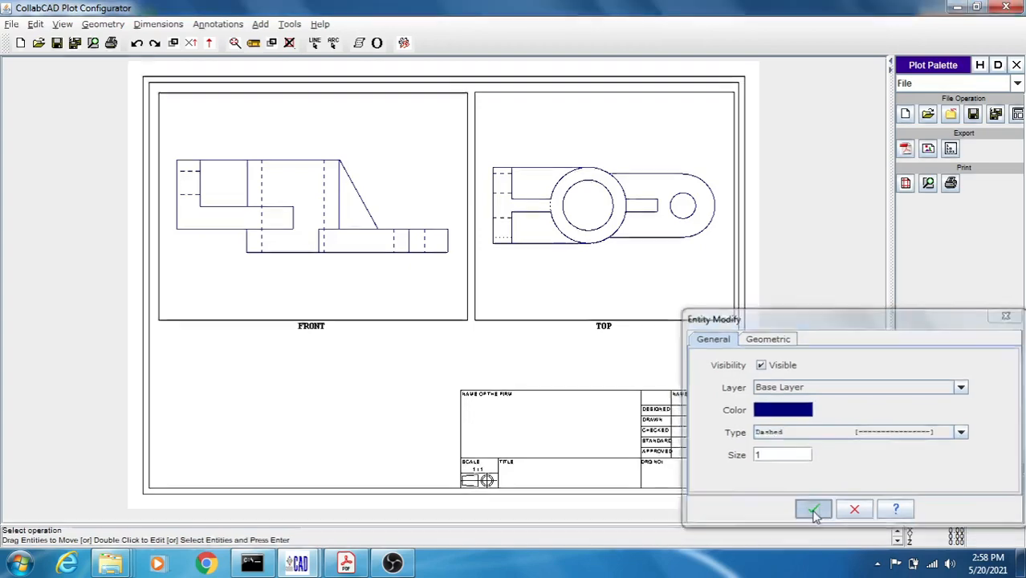
Step: In the top view, set the lower hidden line of the end plate's lower hole to the Dashed line type
{"action": "double_click", "coordinate": [500, 242]}
{"action": "left_click", "coordinate": [713, 338]}
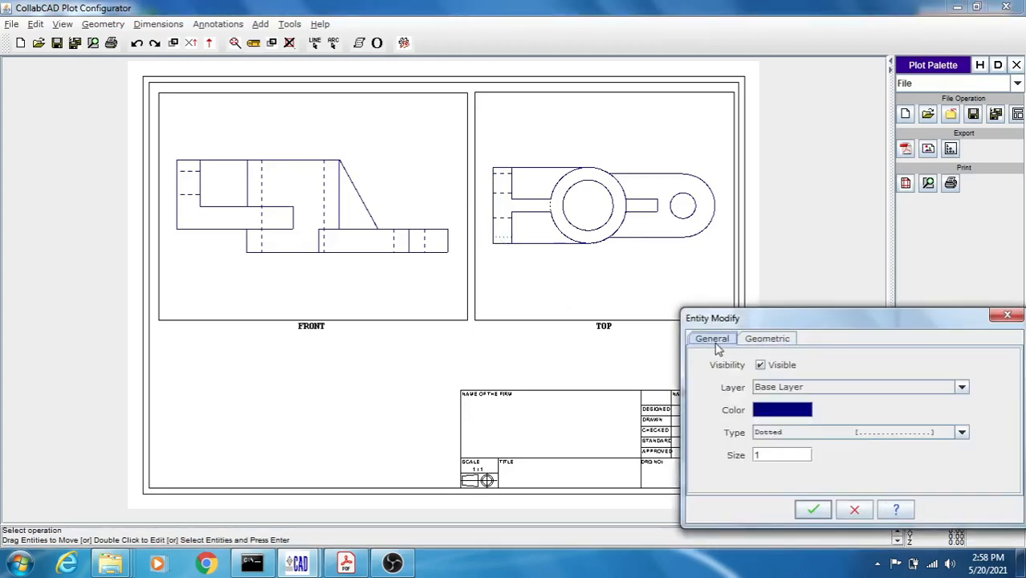
{"action": "left_click", "coordinate": [961, 432]}
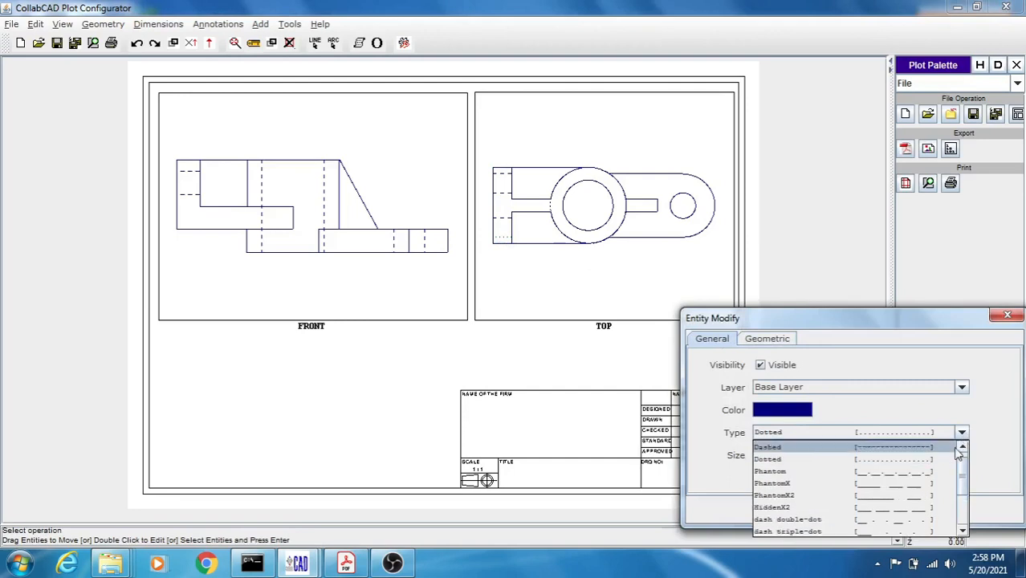
{"action": "left_click", "coordinate": [931, 447]}
{"action": "left_click", "coordinate": [816, 511]}
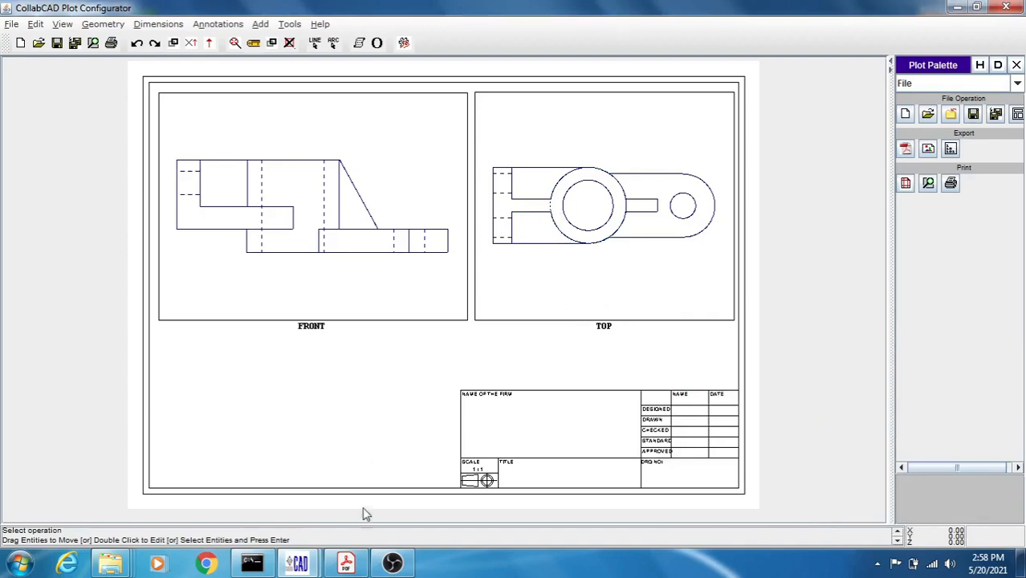
Step: Check the PDF drawing, and add vertical axis lines through the cylinder bore and the base-plate hole in the front view
{"action": "left_click", "coordinate": [345, 565]}
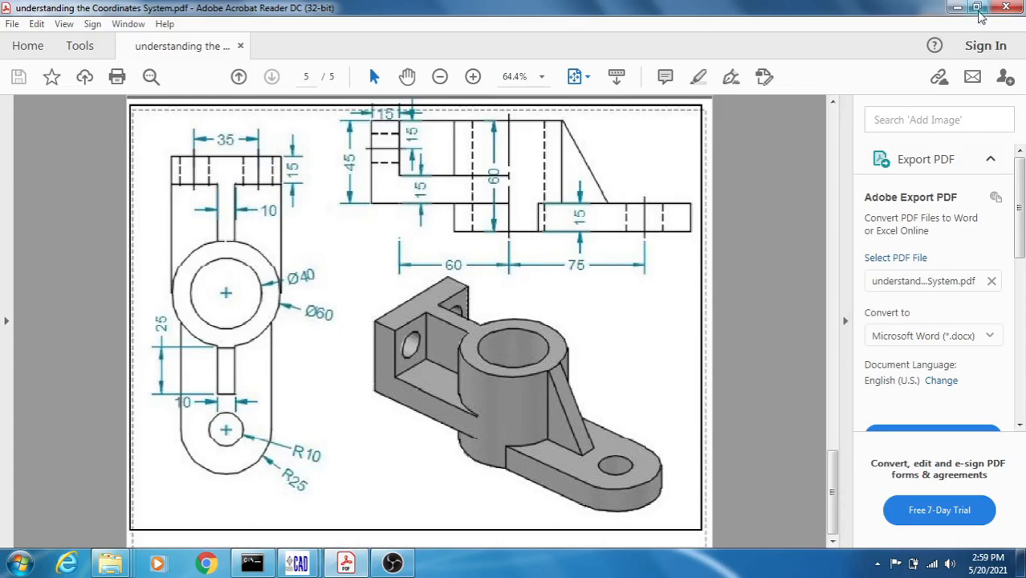
{"action": "left_click", "coordinate": [955, 7]}
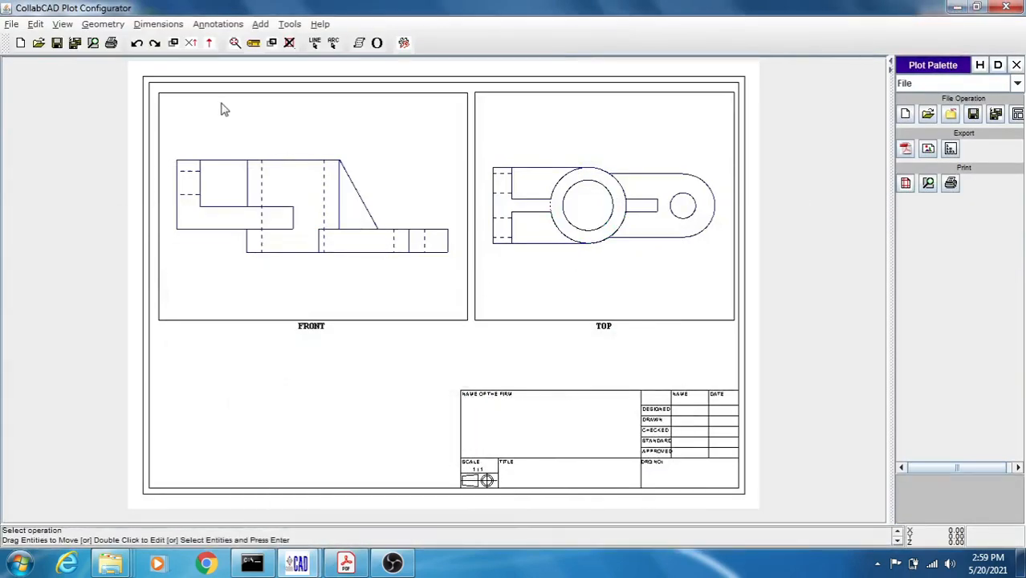
{"action": "left_click", "coordinate": [222, 27]}
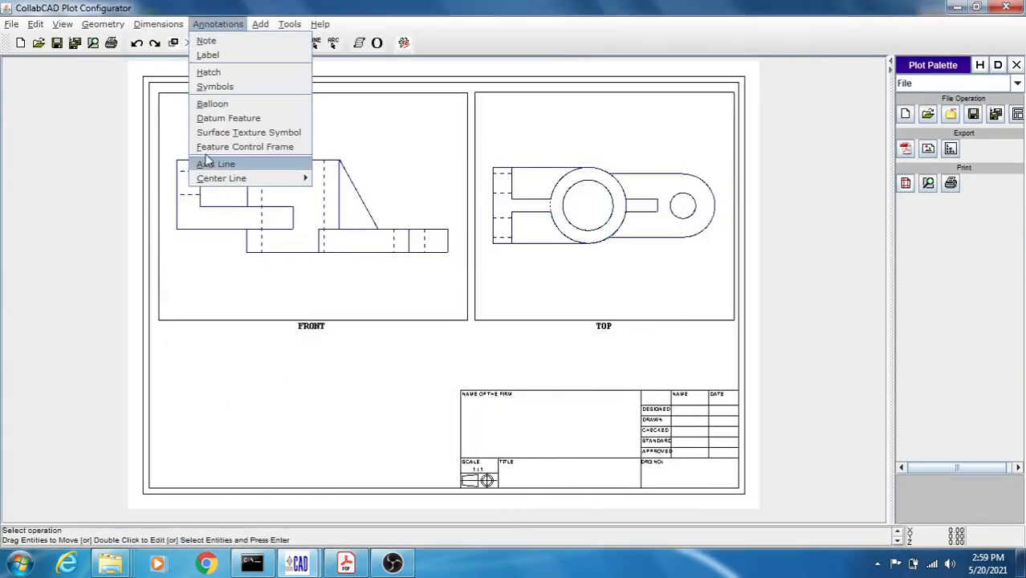
{"action": "left_click", "coordinate": [240, 166]}
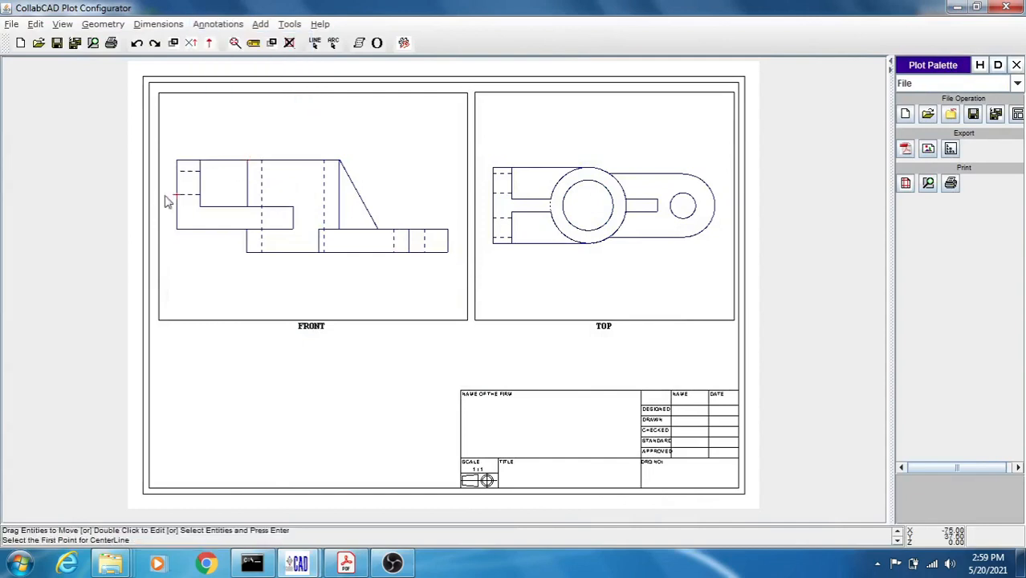
{"action": "left_click", "coordinate": [293, 168]}
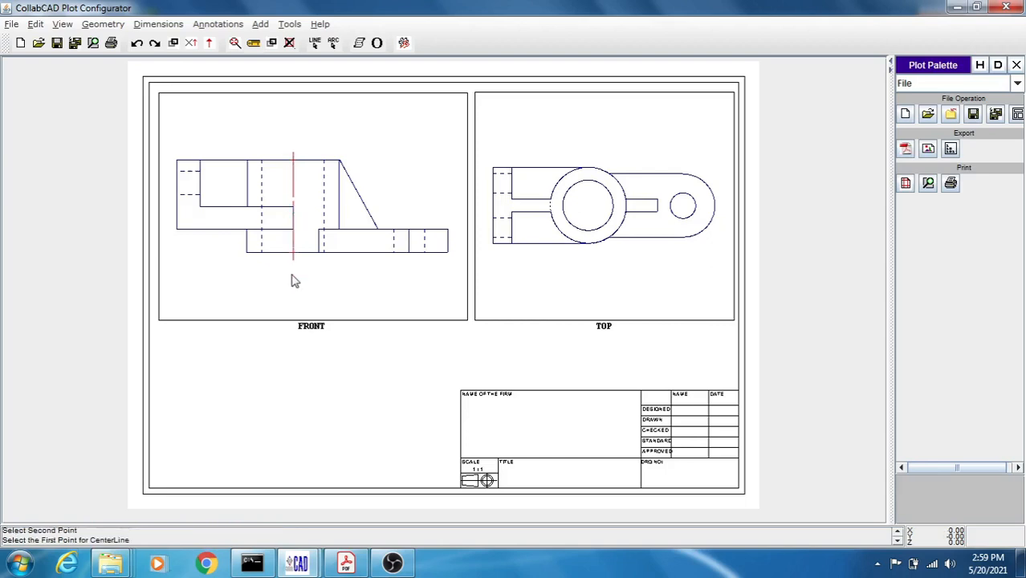
{"action": "left_click", "coordinate": [409, 230]}
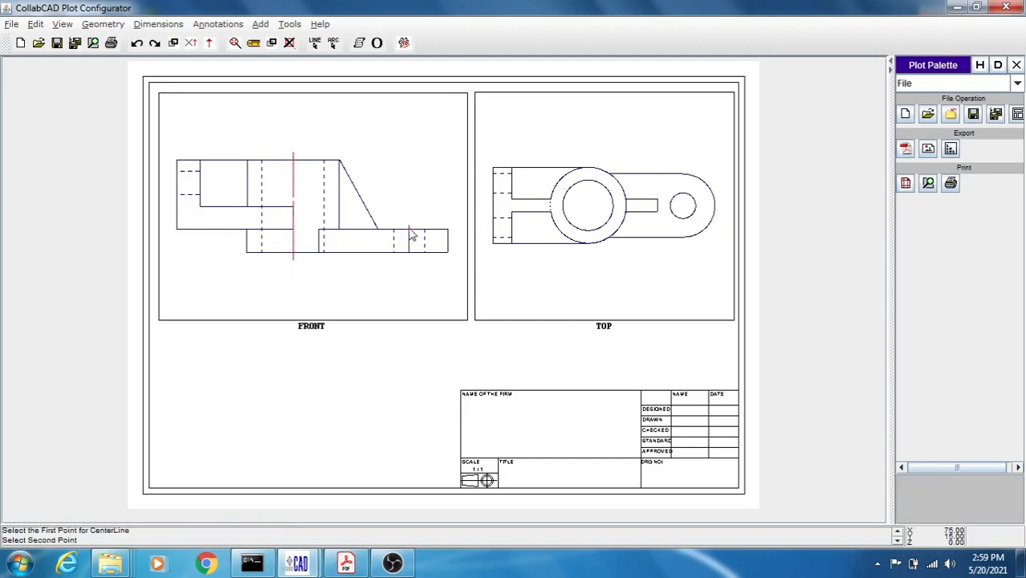
{"action": "left_click", "coordinate": [409, 255]}
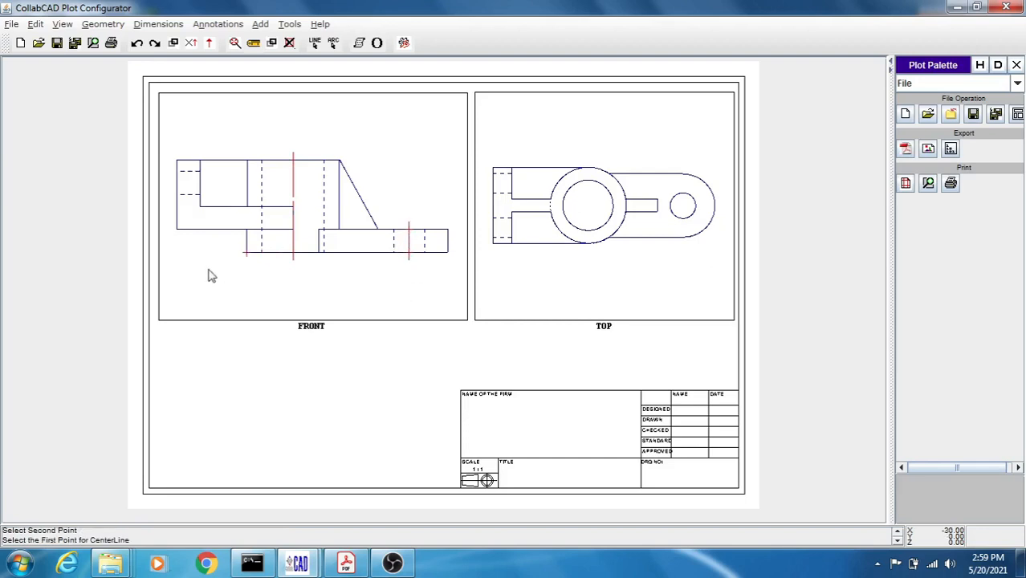
Step: Add horizontal axis lines through the end plate's hole in the front view and through both end-plate holes in the top view
{"action": "left_click", "coordinate": [176, 183]}
{"action": "left_click", "coordinate": [199, 183]}
{"action": "left_click", "coordinate": [493, 230]}
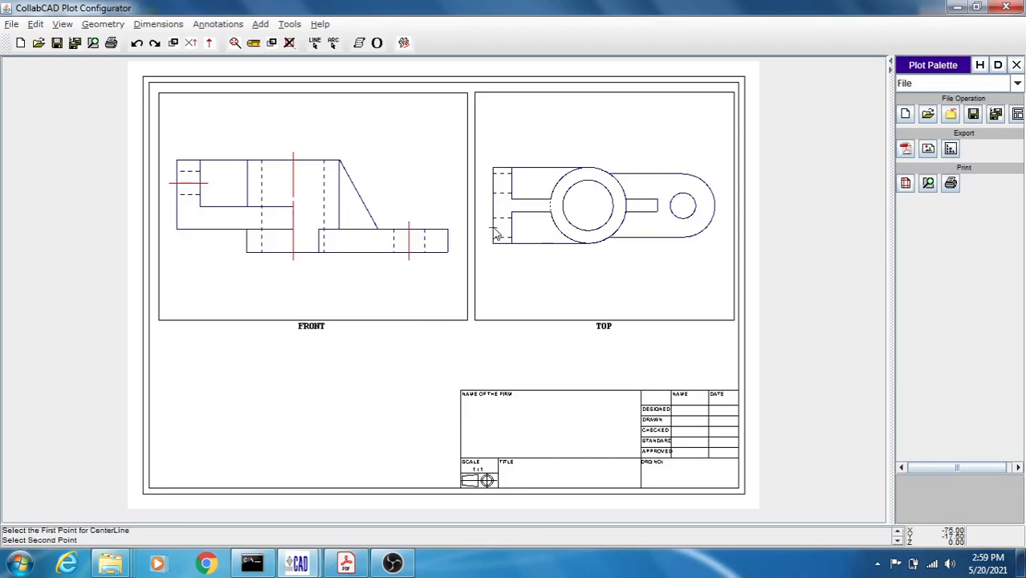
{"action": "left_click", "coordinate": [518, 228]}
{"action": "left_click", "coordinate": [495, 184]}
{"action": "left_click", "coordinate": [512, 184]}
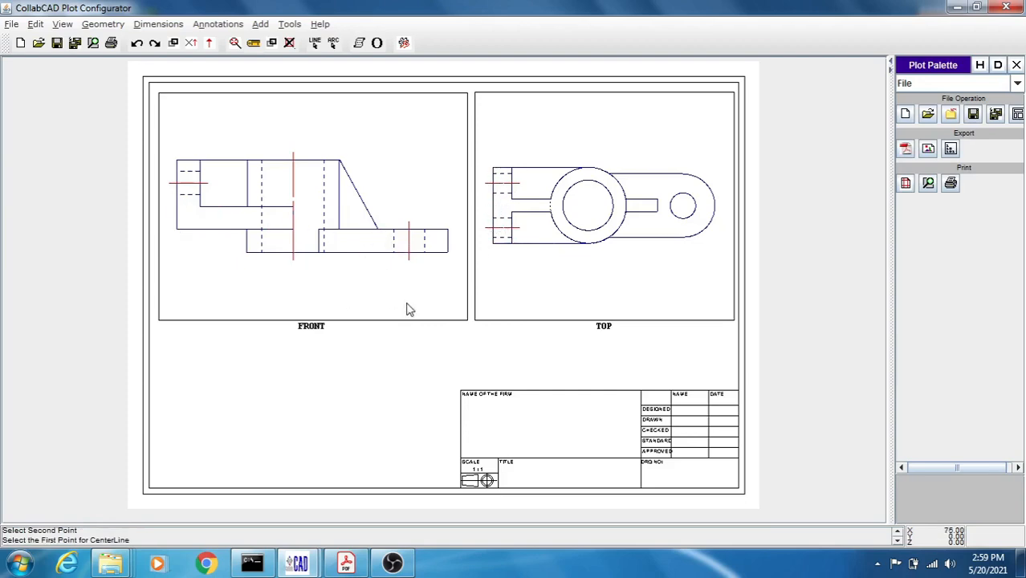
Step: Check the PDF drawing, and add circle center lines to the cylinder bore and the base-plate hole in the top view
{"action": "left_click", "coordinate": [331, 566]}
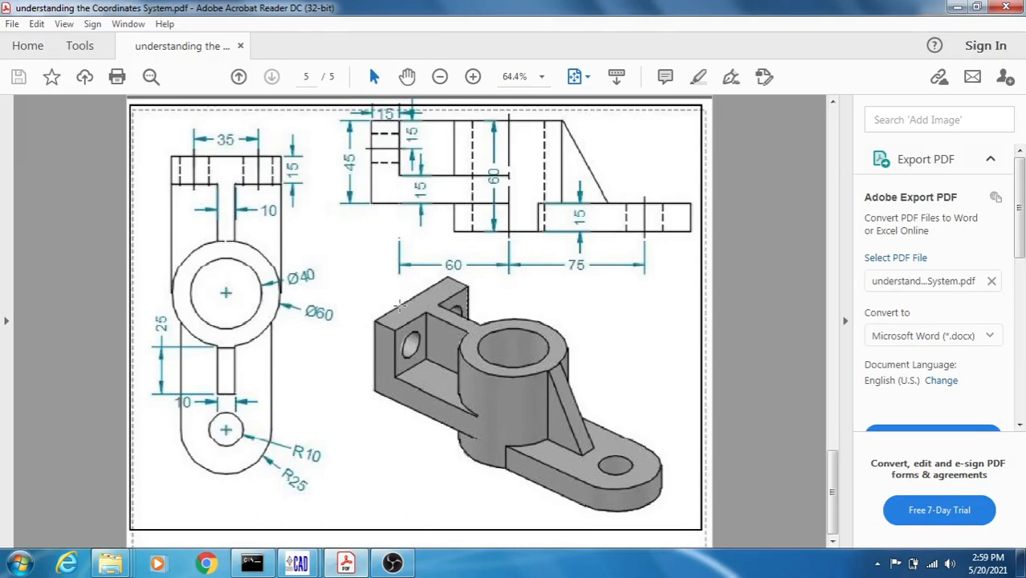
{"action": "left_click", "coordinate": [956, 7]}
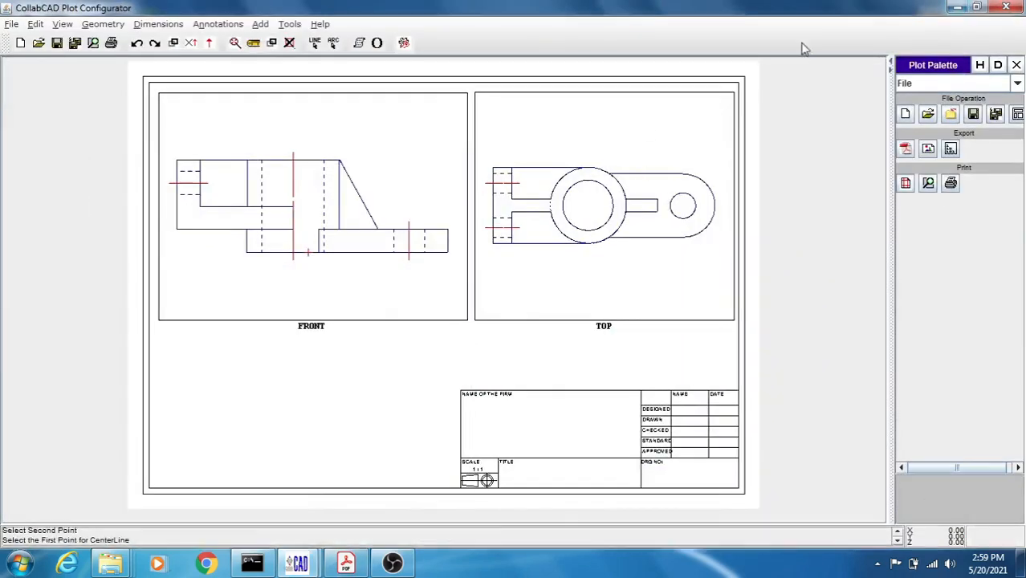
{"action": "left_click", "coordinate": [192, 24]}
{"action": "mouse_move", "coordinate": [247, 177]}
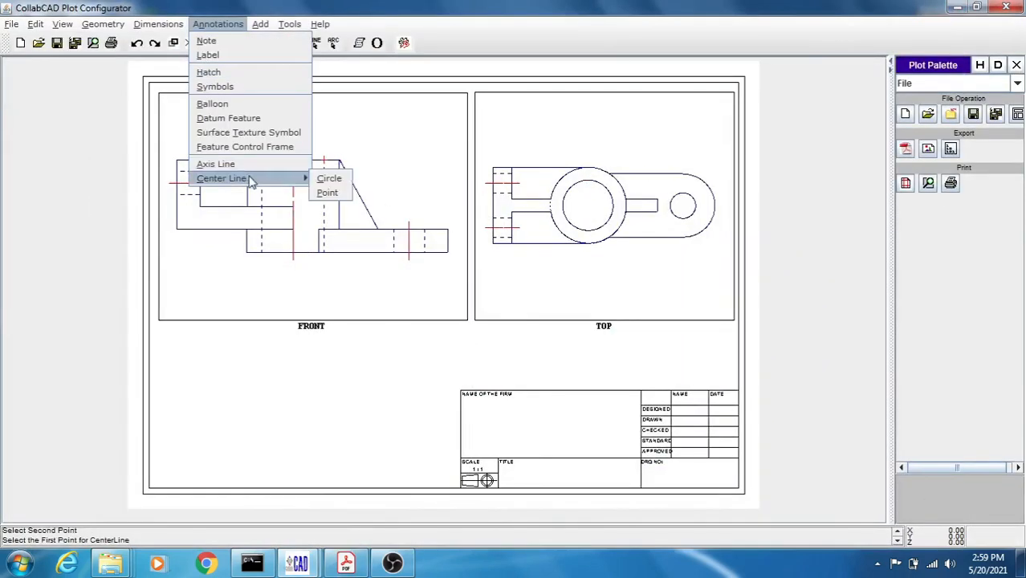
{"action": "left_click", "coordinate": [340, 181]}
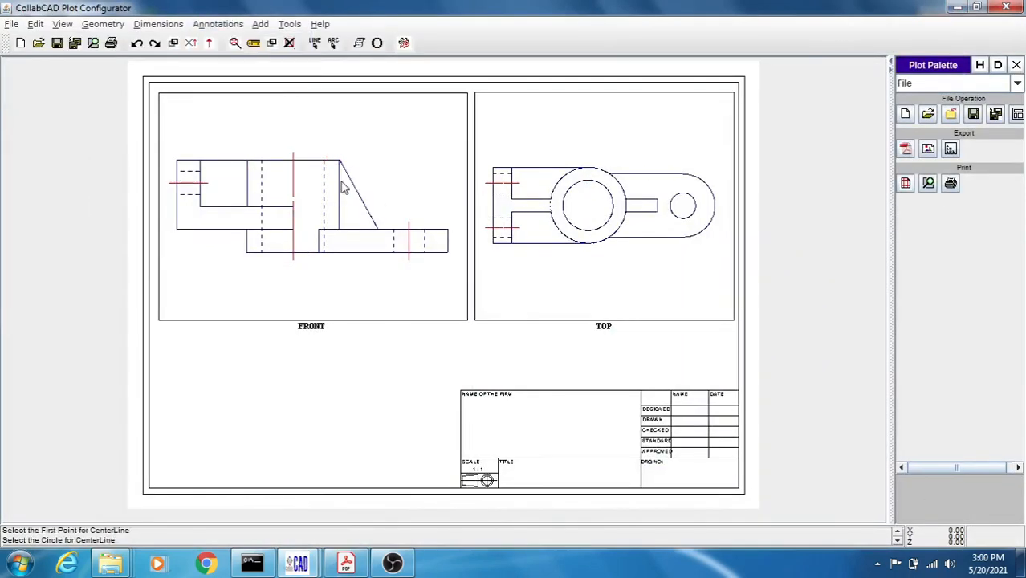
{"action": "left_click", "coordinate": [606, 188]}
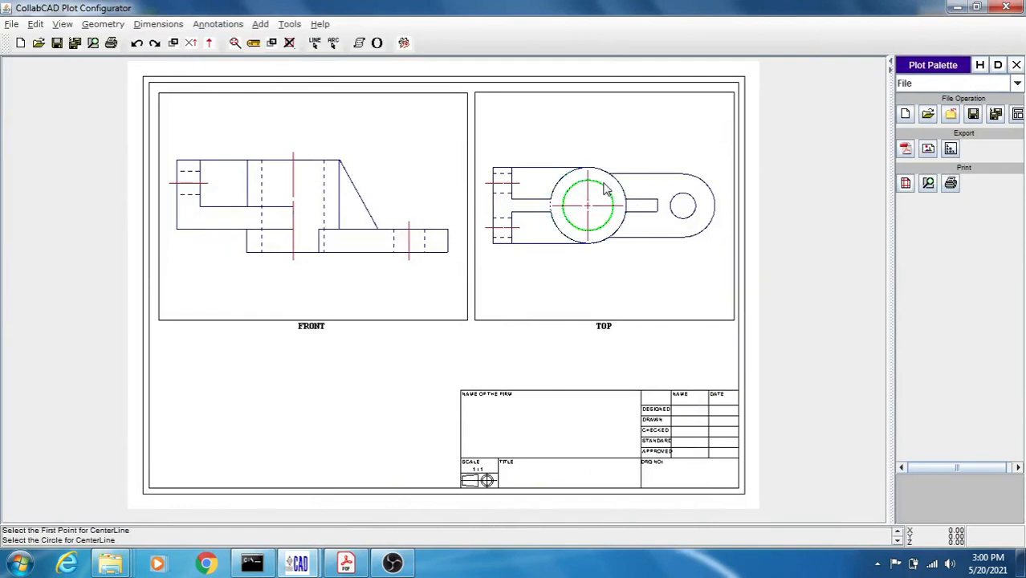
{"action": "left_click", "coordinate": [695, 215]}
{"action": "key", "text": "Escape"}
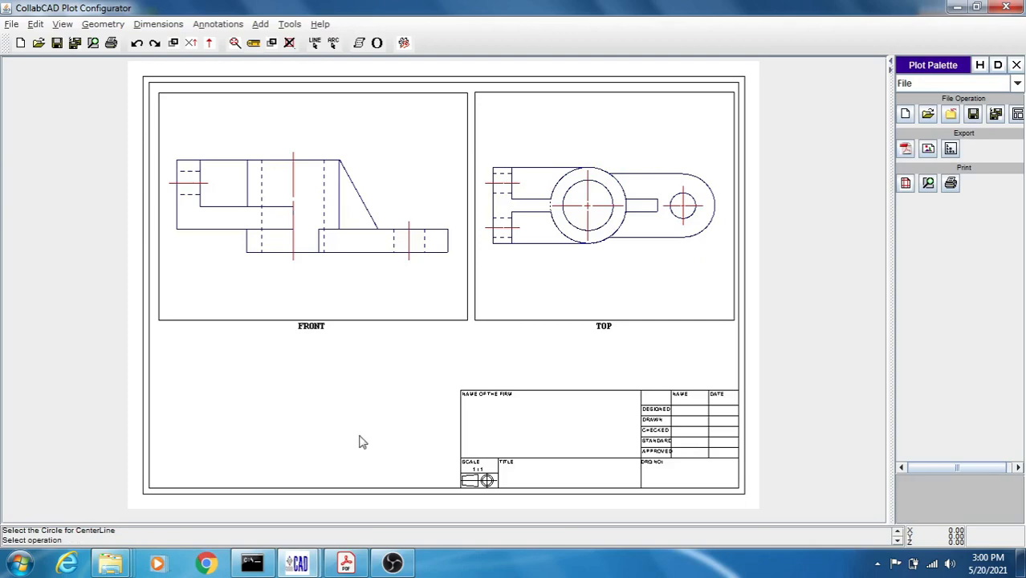
Step: Check the PDF drawing, and add a standard horizontal dimension below the front view from the end plate's inner face to the bore axis
{"action": "left_click", "coordinate": [346, 562]}
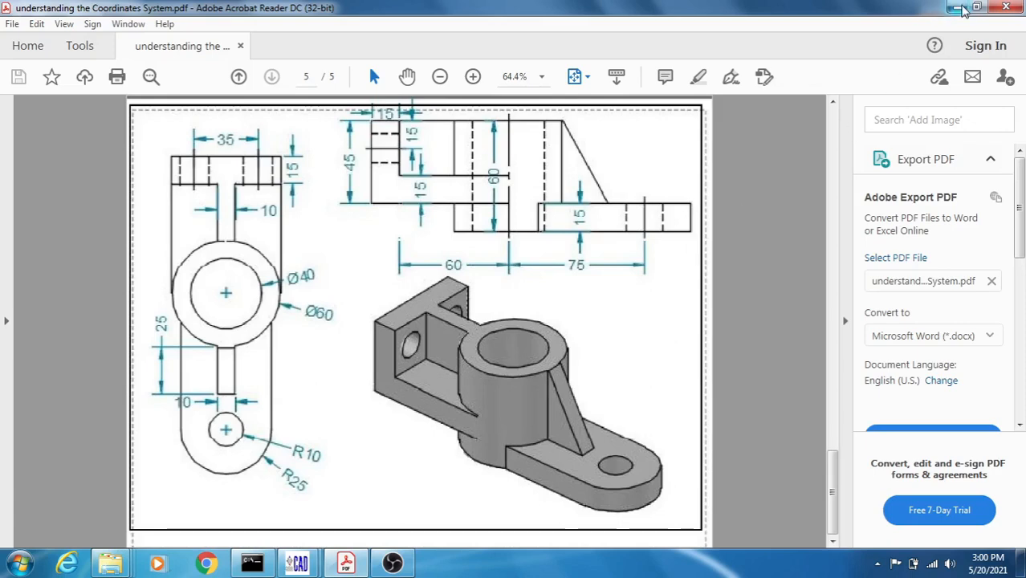
{"action": "left_click", "coordinate": [956, 7]}
{"action": "left_click", "coordinate": [169, 24]}
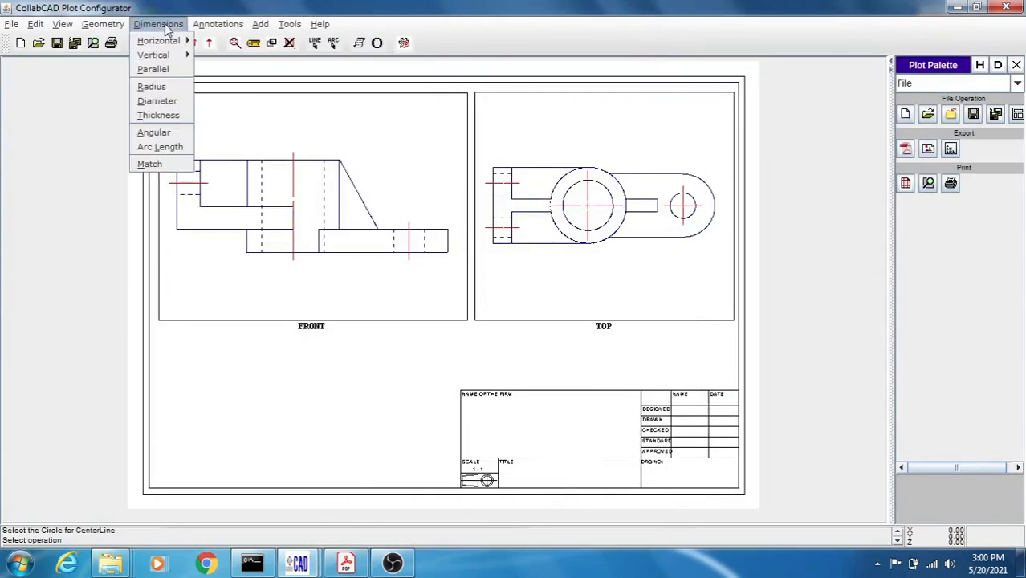
{"action": "mouse_move", "coordinate": [168, 40]}
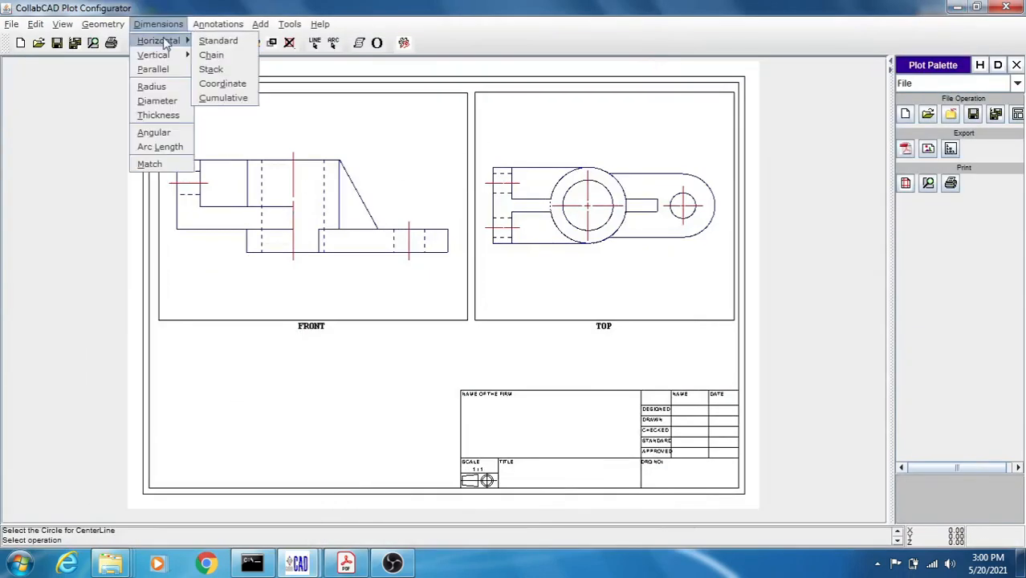
{"action": "left_click", "coordinate": [227, 41]}
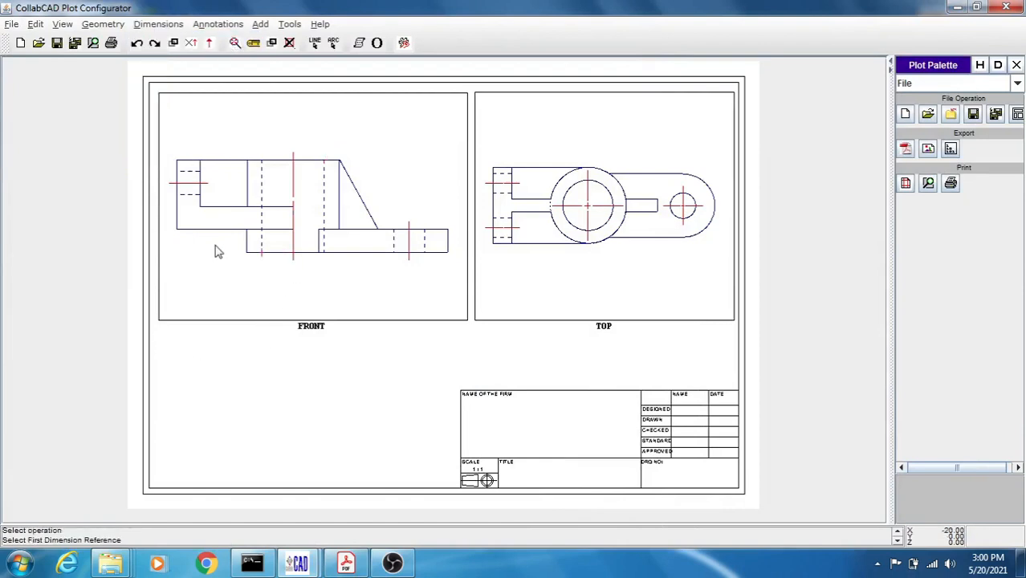
{"action": "left_click", "coordinate": [202, 212]}
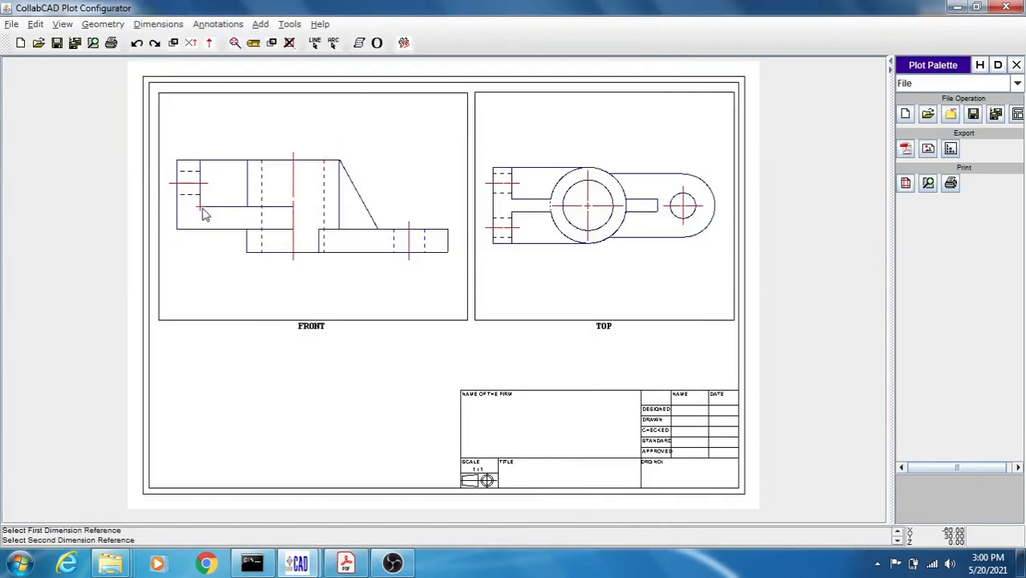
{"action": "left_click", "coordinate": [293, 269]}
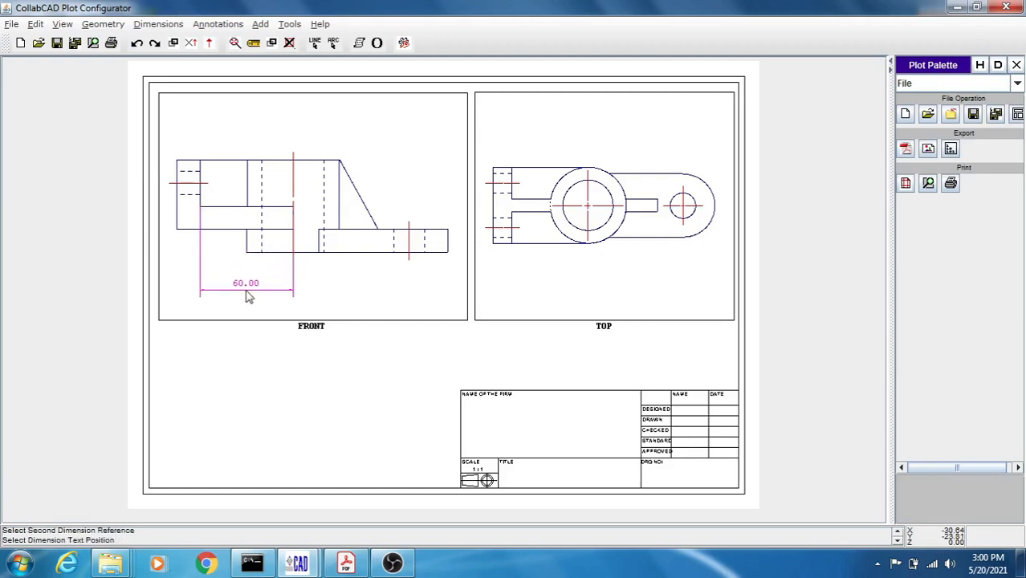
{"action": "left_click", "coordinate": [246, 290]}
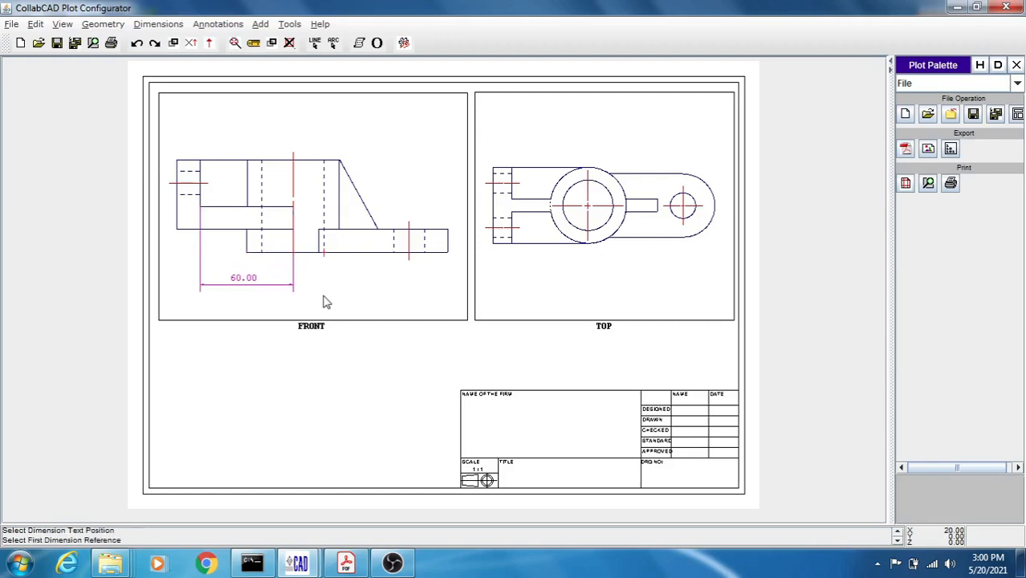
Step: Add a horizontal dimension below the front view from the bore axis to the base-plate hole's axis
{"action": "left_click", "coordinate": [294, 260]}
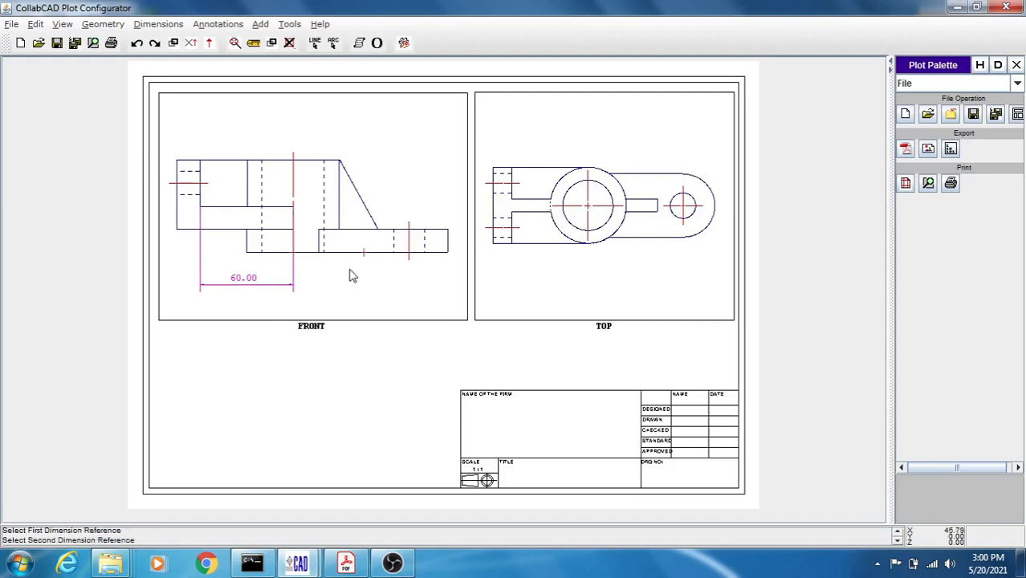
{"action": "left_click", "coordinate": [408, 271]}
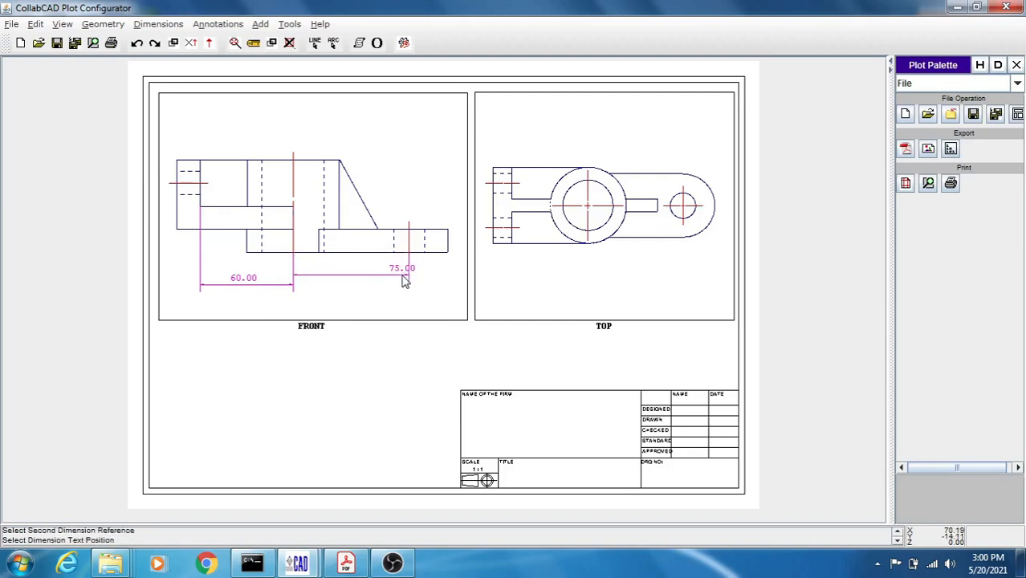
{"action": "left_click", "coordinate": [347, 281]}
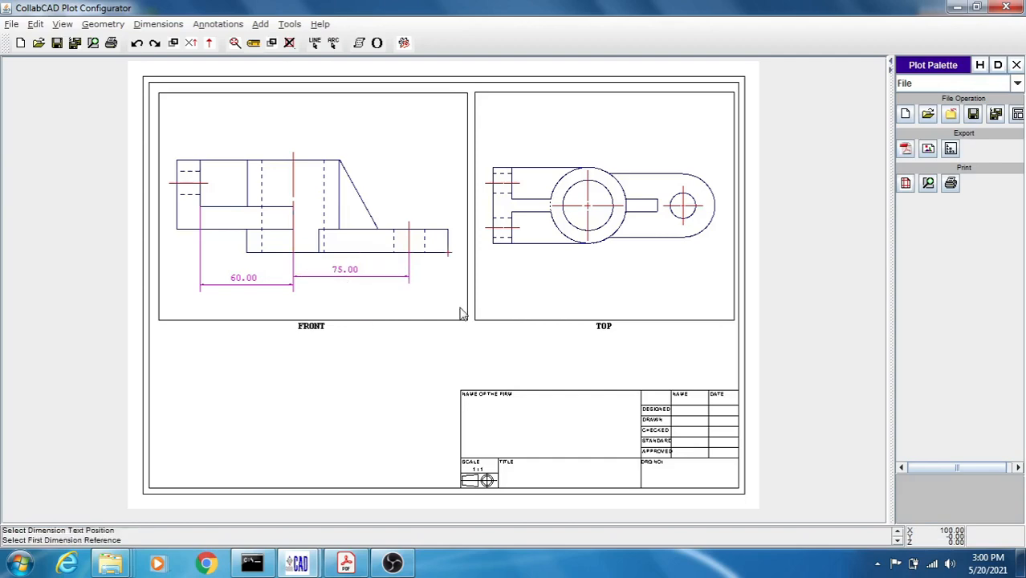
Step: Check the PDF drawing, and dimension the end plate's thickness horizontally above the front view
{"action": "left_click", "coordinate": [345, 563]}
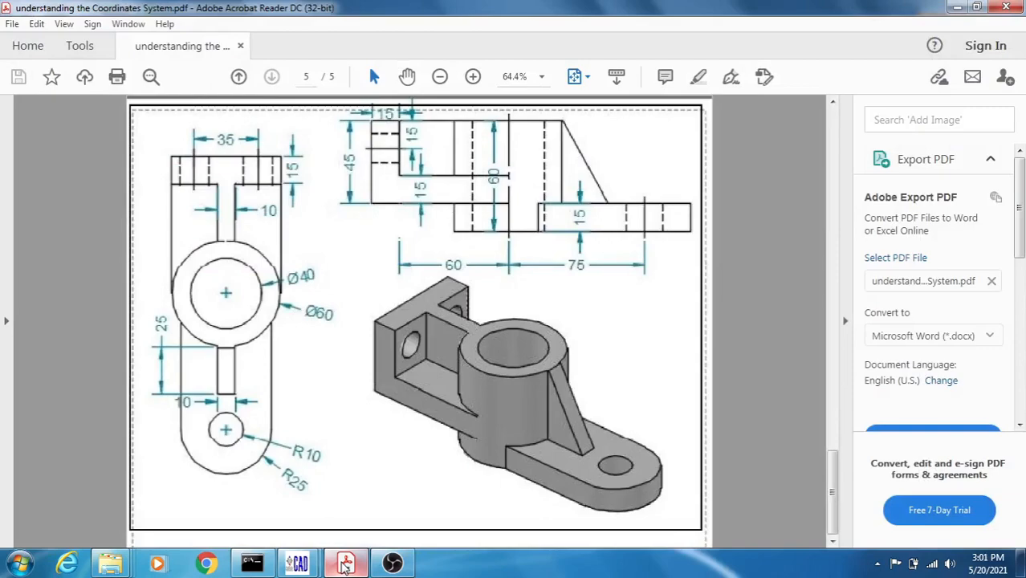
{"action": "left_click", "coordinate": [345, 562]}
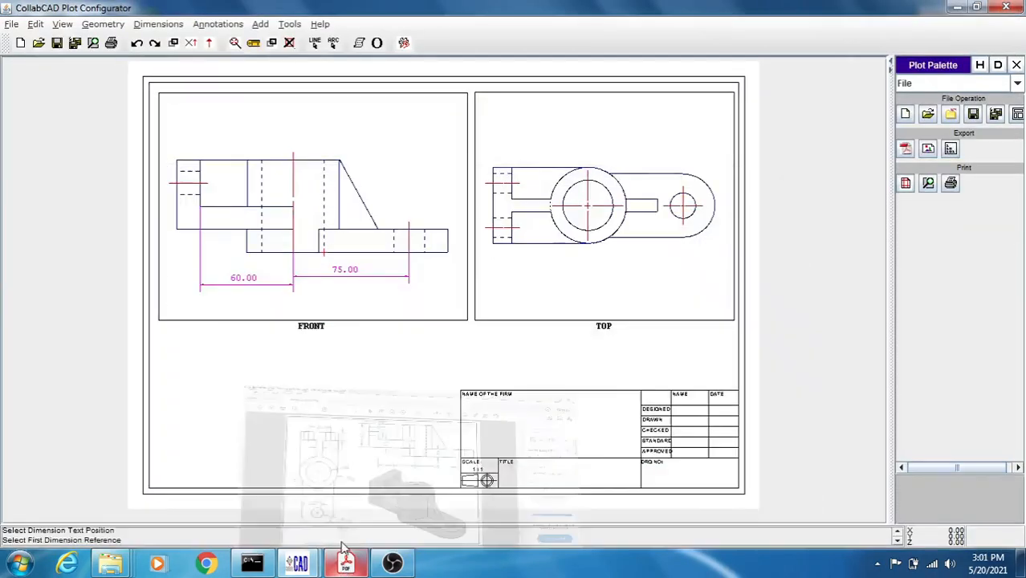
{"action": "left_click", "coordinate": [177, 161]}
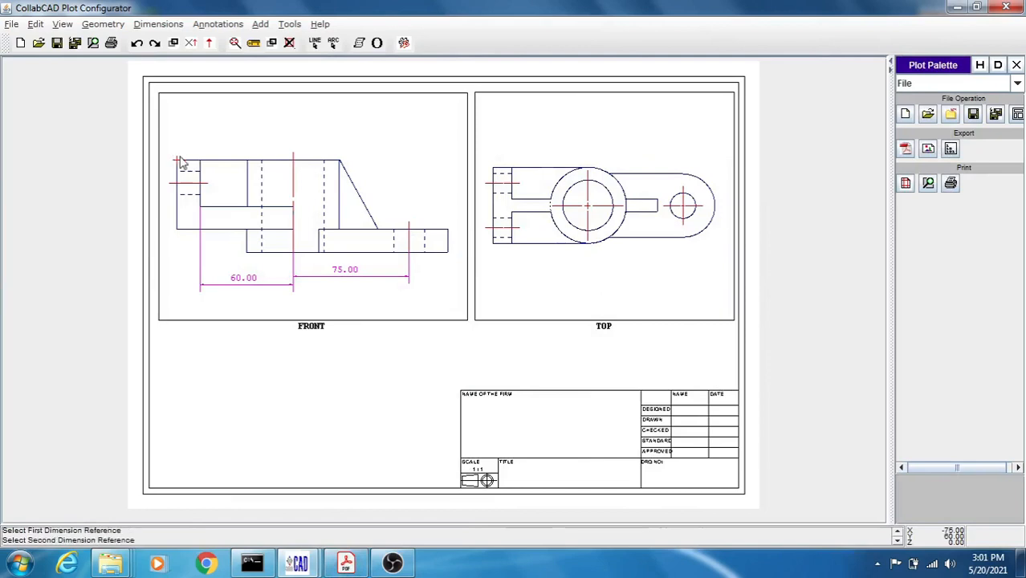
{"action": "left_click", "coordinate": [199, 162]}
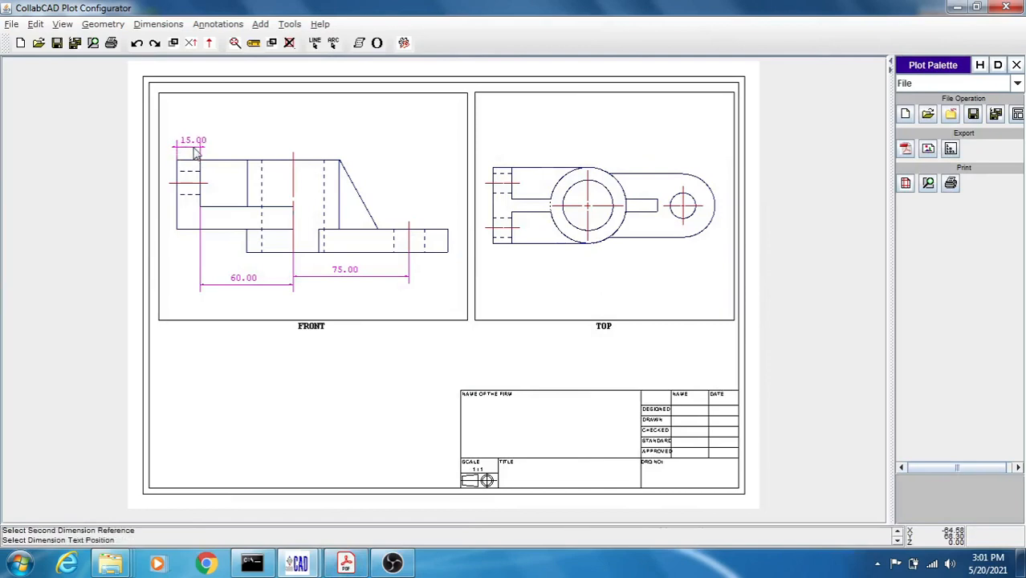
{"action": "left_click", "coordinate": [193, 149]}
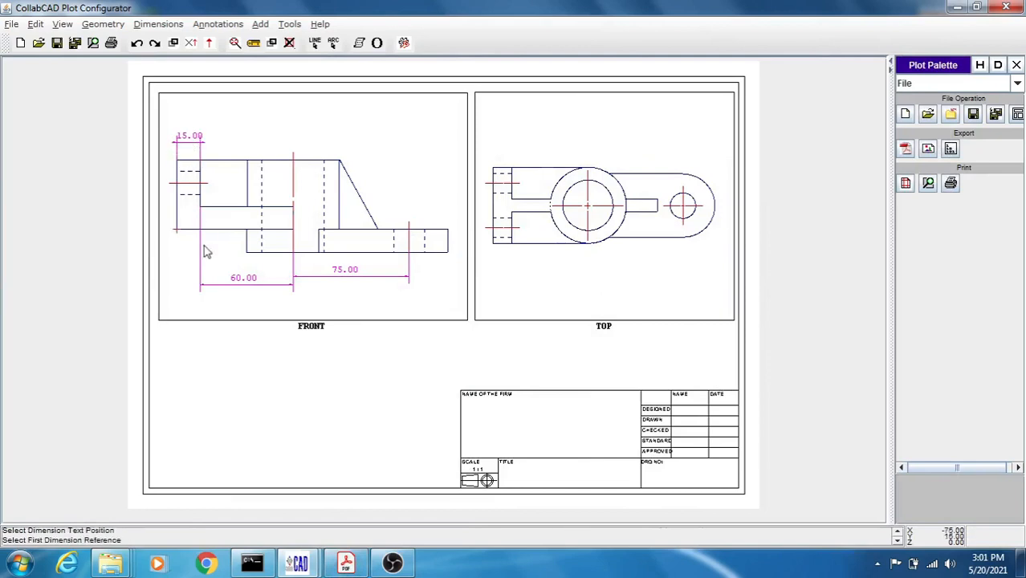
Step: Check the PDF drawing, and add a standard vertical dimension for the end plate's full height along its outer face in the front view
{"action": "left_click", "coordinate": [353, 564]}
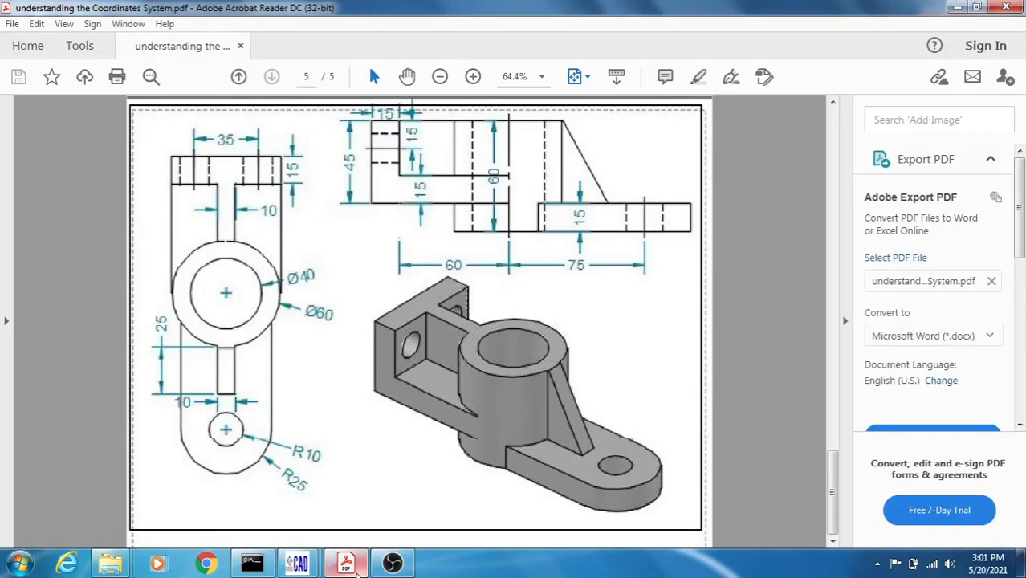
{"action": "left_click", "coordinate": [298, 563]}
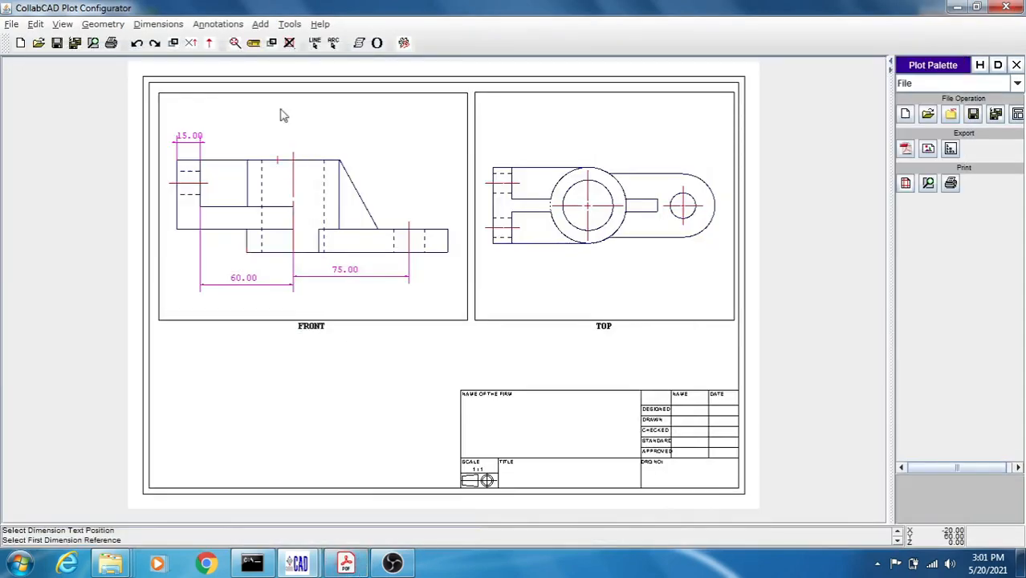
{"action": "left_click", "coordinate": [159, 24]}
{"action": "mouse_move", "coordinate": [183, 56]}
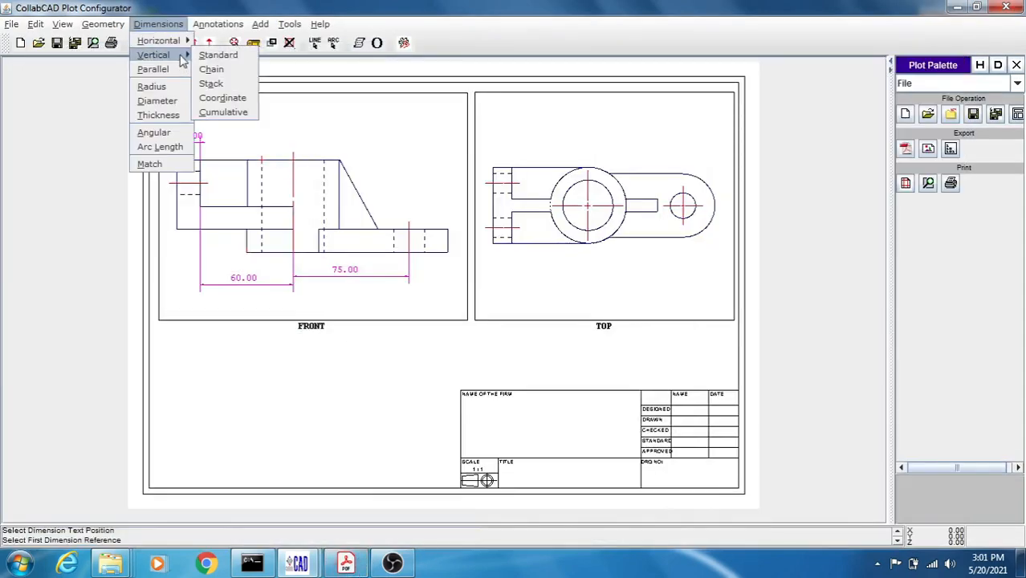
{"action": "left_click", "coordinate": [220, 56]}
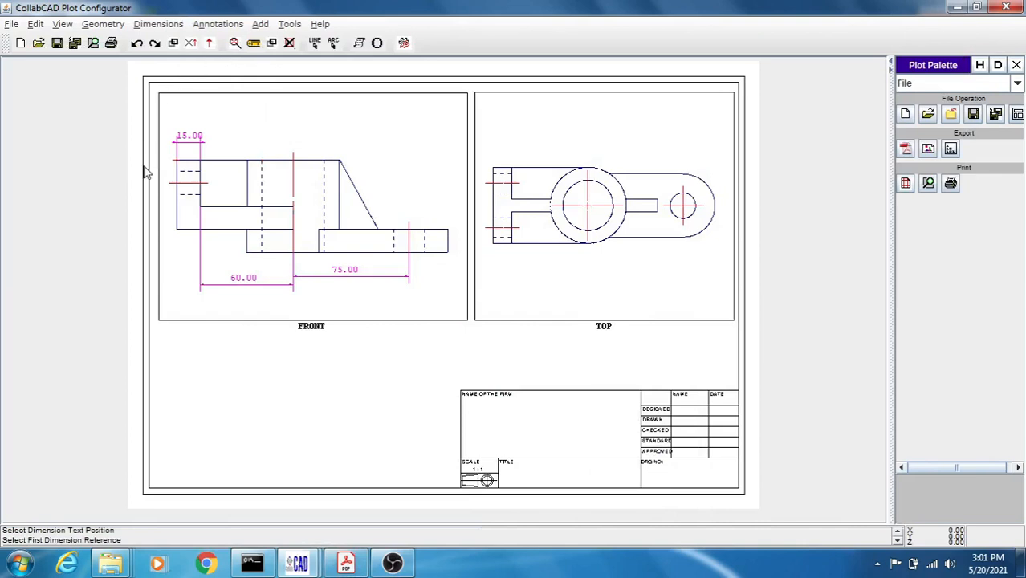
{"action": "left_click", "coordinate": [176, 160]}
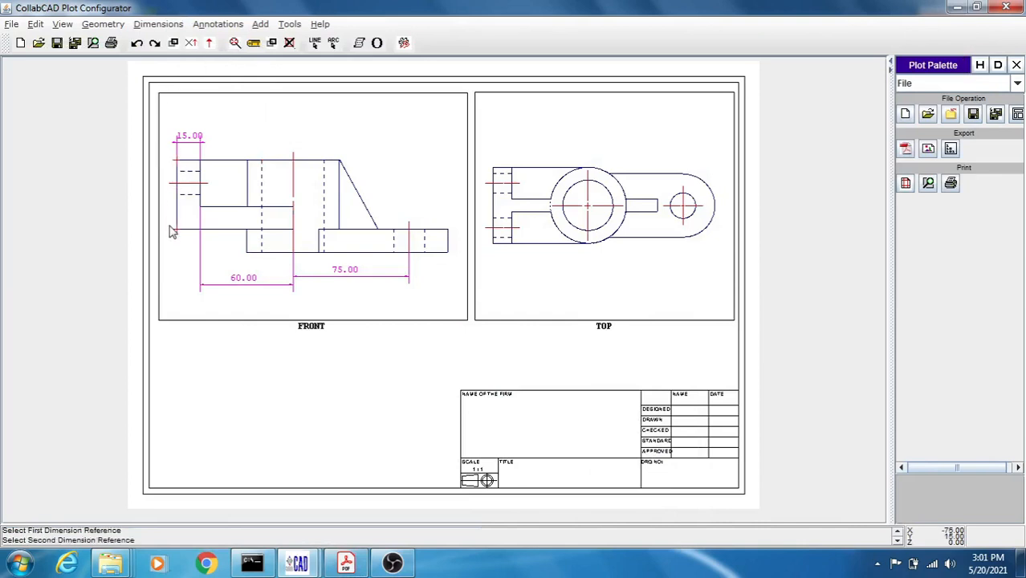
{"action": "left_click", "coordinate": [174, 233]}
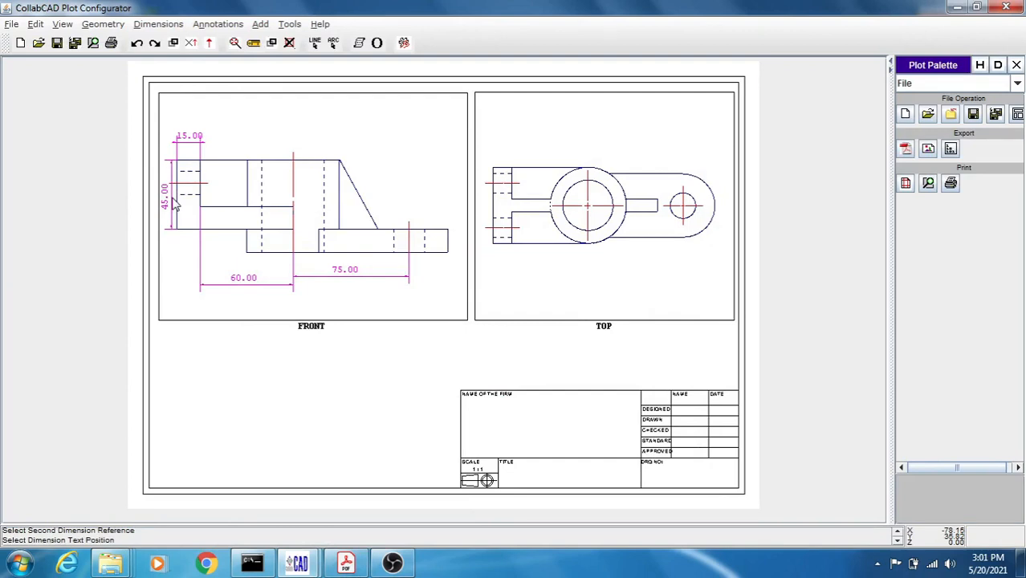
{"action": "left_click", "coordinate": [175, 202]}
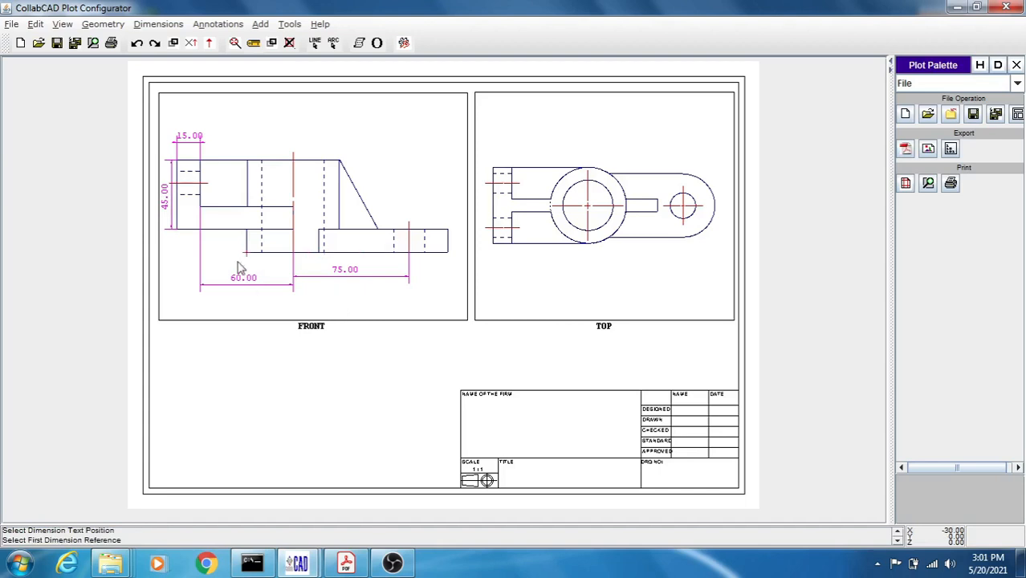
Step: Add a vertical dimension from the end plate's top edge to its hole axis in the front view
{"action": "left_click", "coordinate": [209, 165]}
{"action": "left_click", "coordinate": [206, 183]}
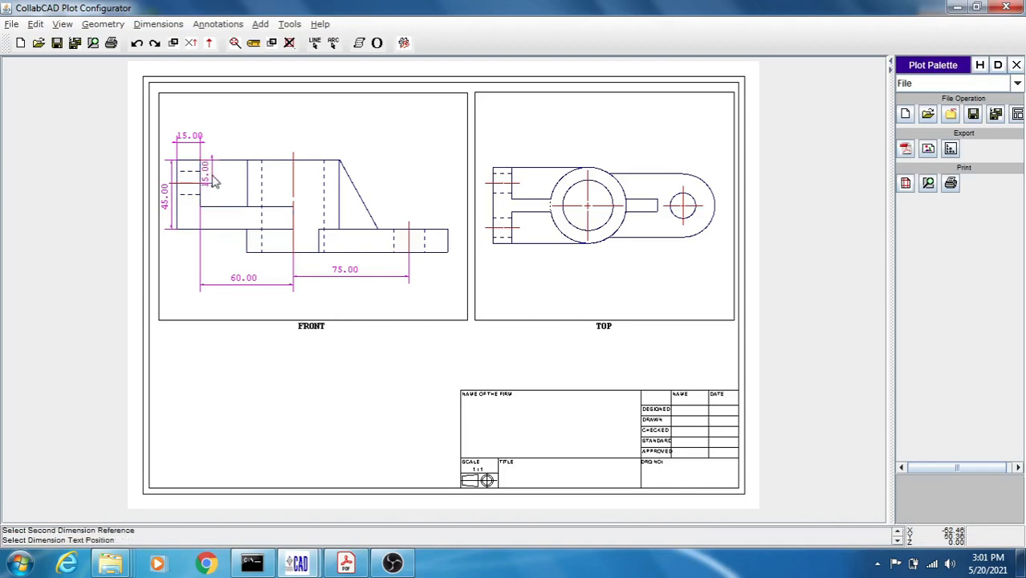
{"action": "left_click", "coordinate": [218, 135]}
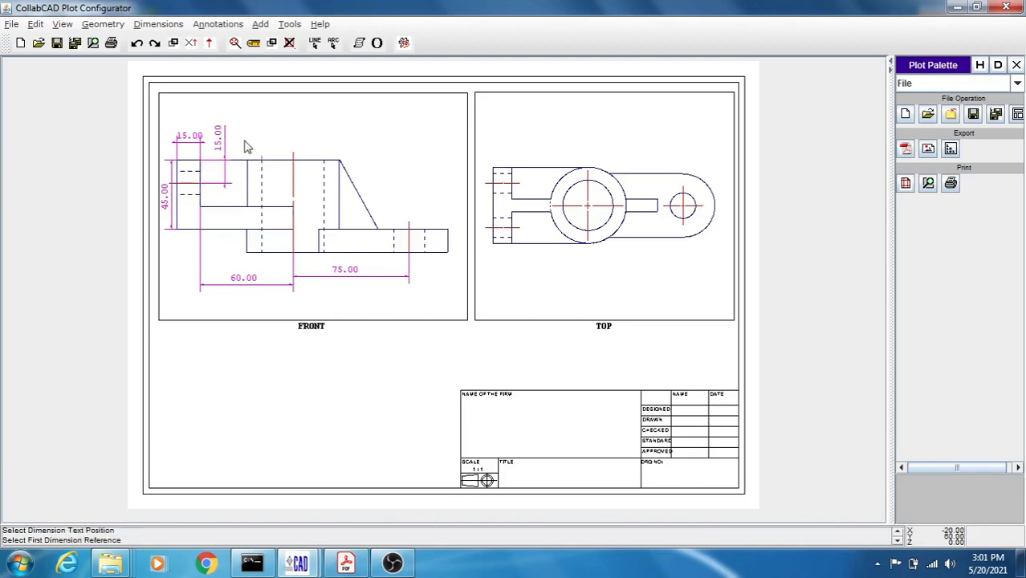
Step: Dimension the vertical thickness of the horizontal arm beside the end plate in the front view, placing the text below the arm
{"action": "left_click", "coordinate": [225, 216]}
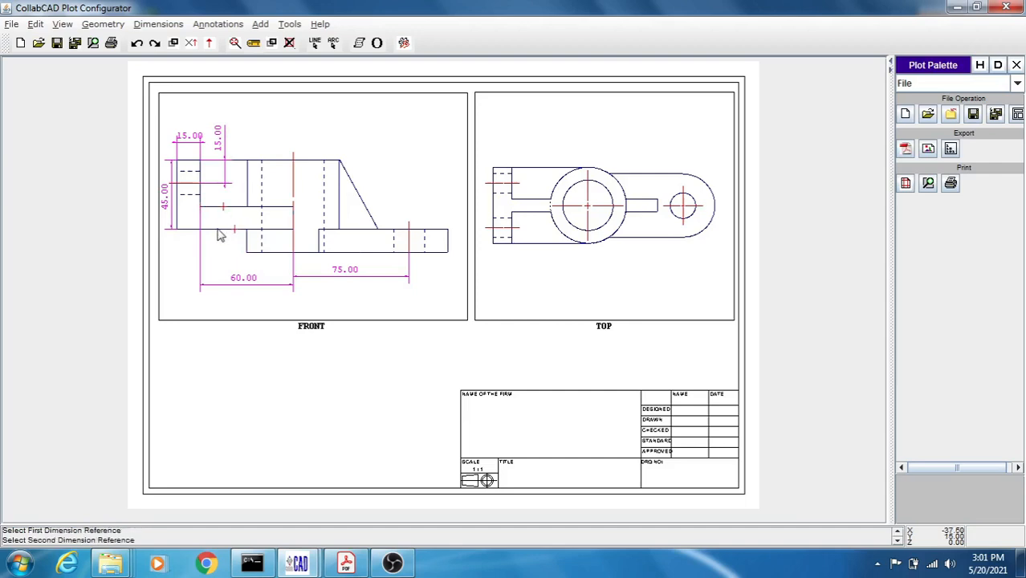
{"action": "left_click", "coordinate": [219, 234]}
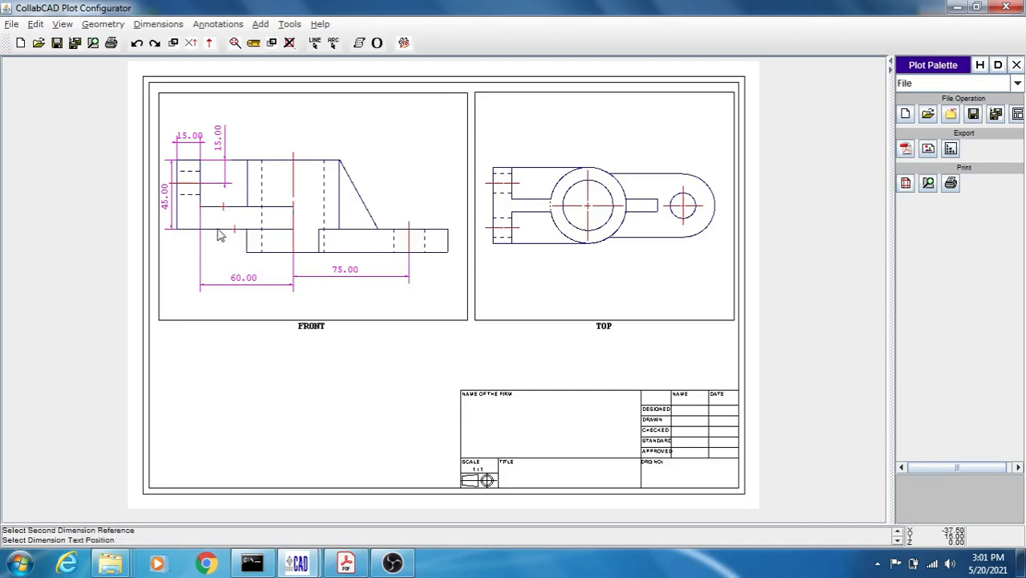
{"action": "left_click", "coordinate": [222, 272]}
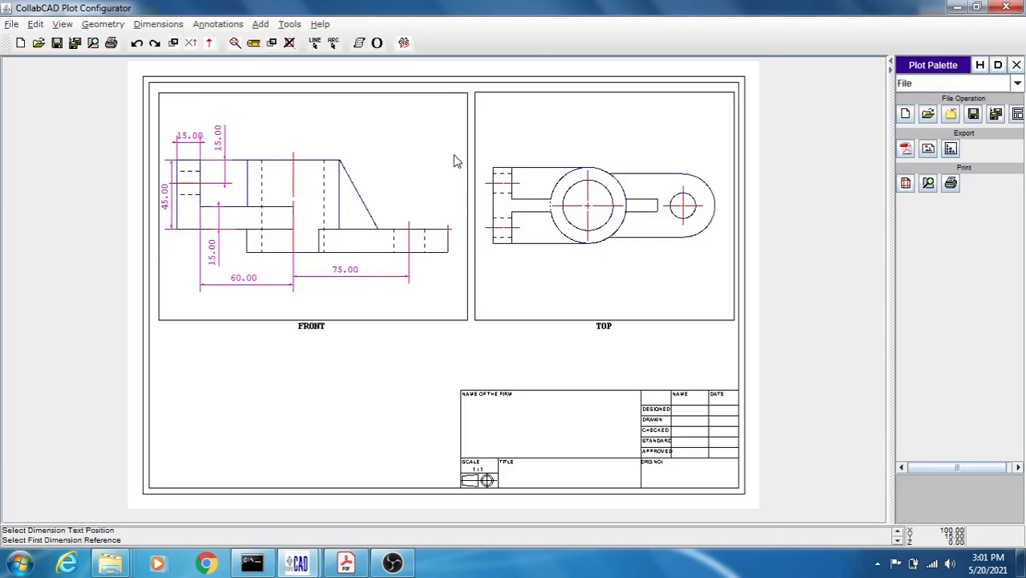
Step: Dimension the vertical thickness of the base lug in the front view, placing the text above the lug beside the sloping rib
{"action": "left_click", "coordinate": [359, 233]}
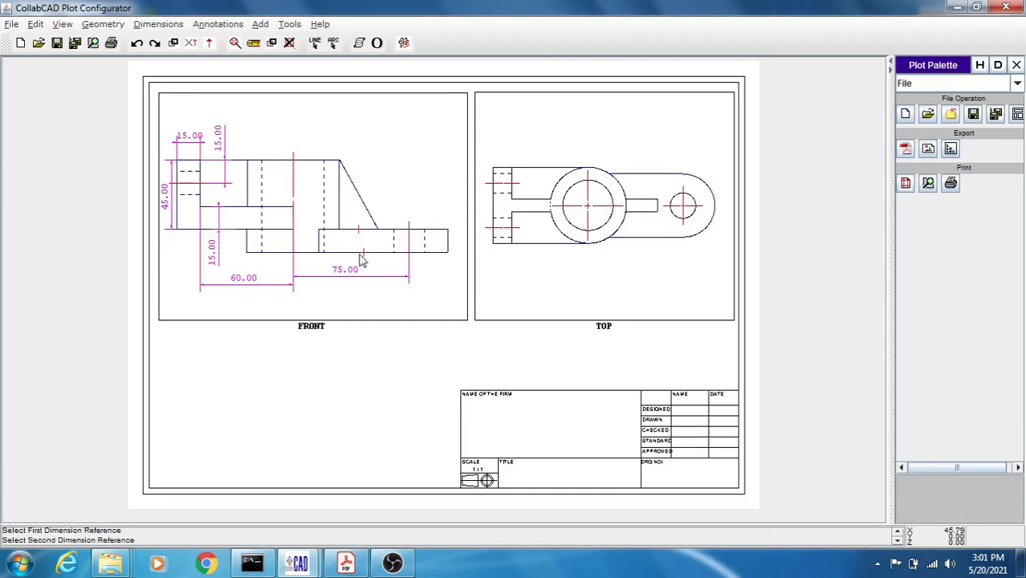
{"action": "left_click", "coordinate": [360, 253]}
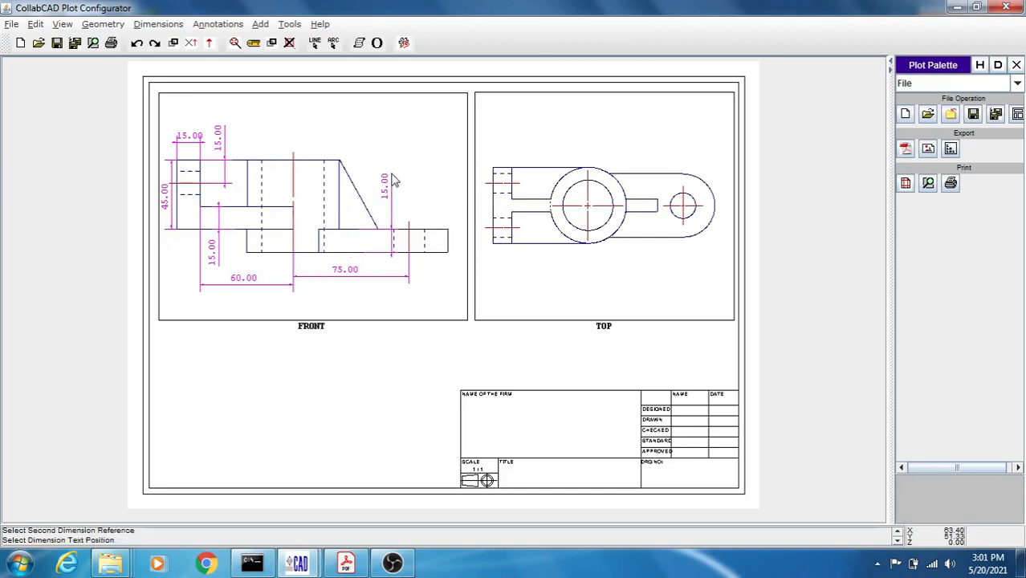
{"action": "left_click", "coordinate": [386, 173]}
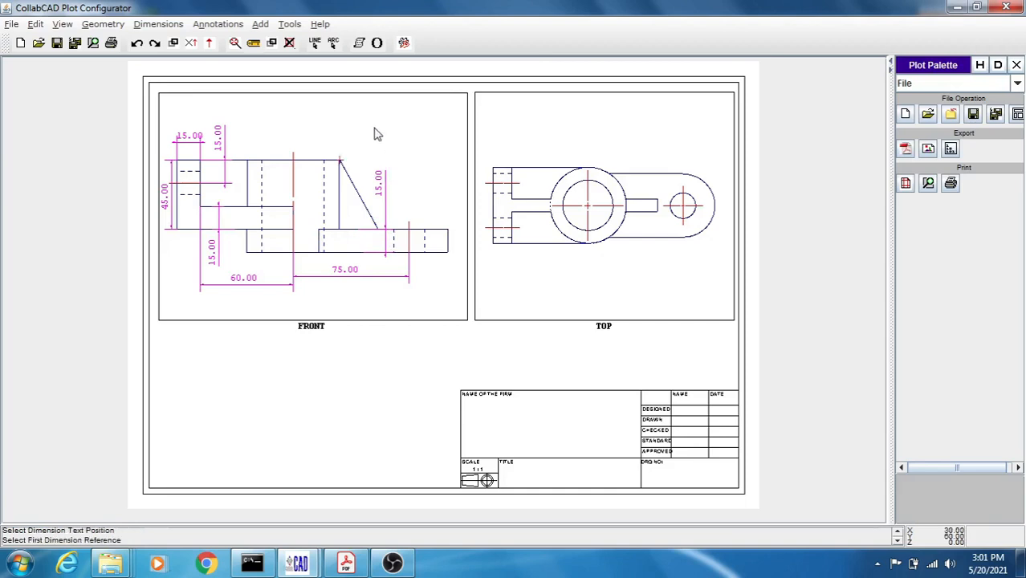
Step: Add a vertical dimension for the cylinder's full height in the front view, placing it just beside the cylinder axis
{"action": "left_click", "coordinate": [292, 230]}
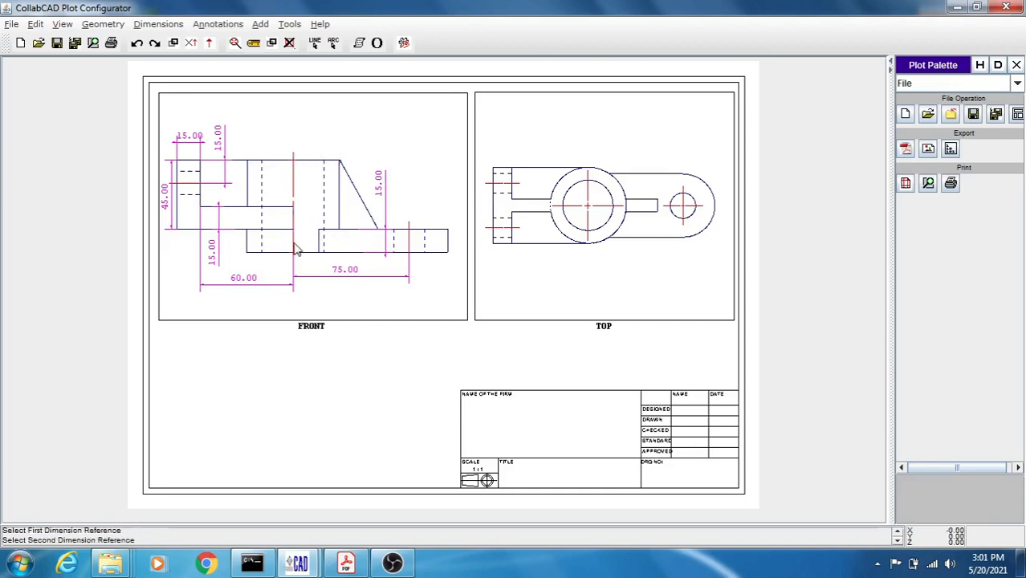
{"action": "left_click", "coordinate": [295, 250]}
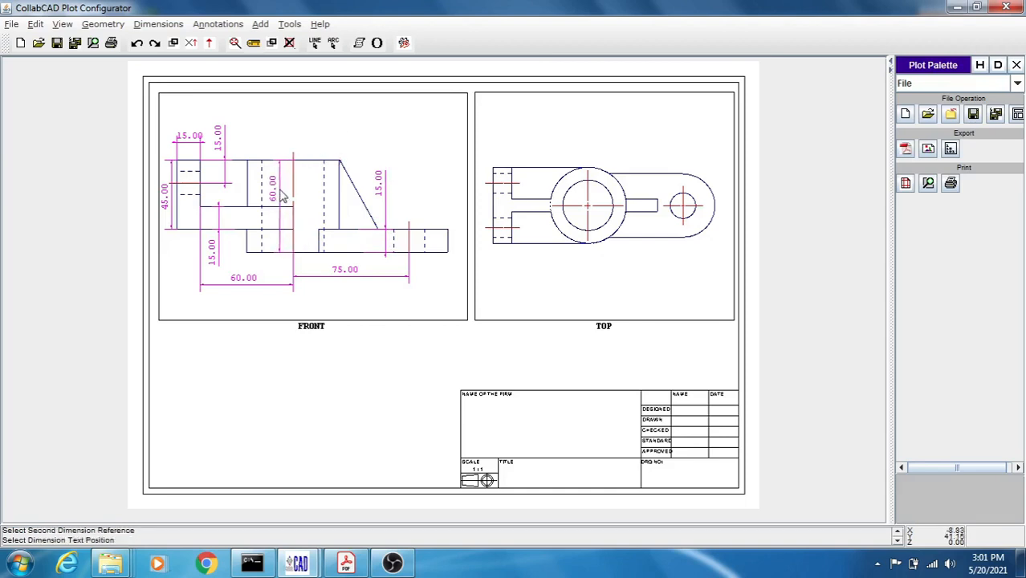
{"action": "left_click", "coordinate": [282, 195]}
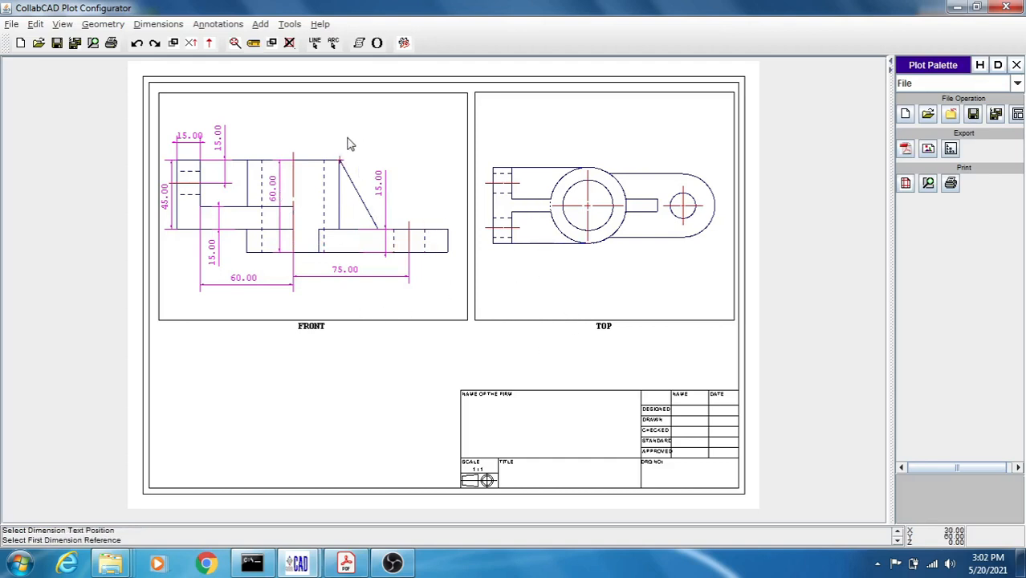
Step: Check the PDF drawing, and dimension the vertical spacing between the end plate's two hole axes in the top view
{"action": "left_click", "coordinate": [346, 565]}
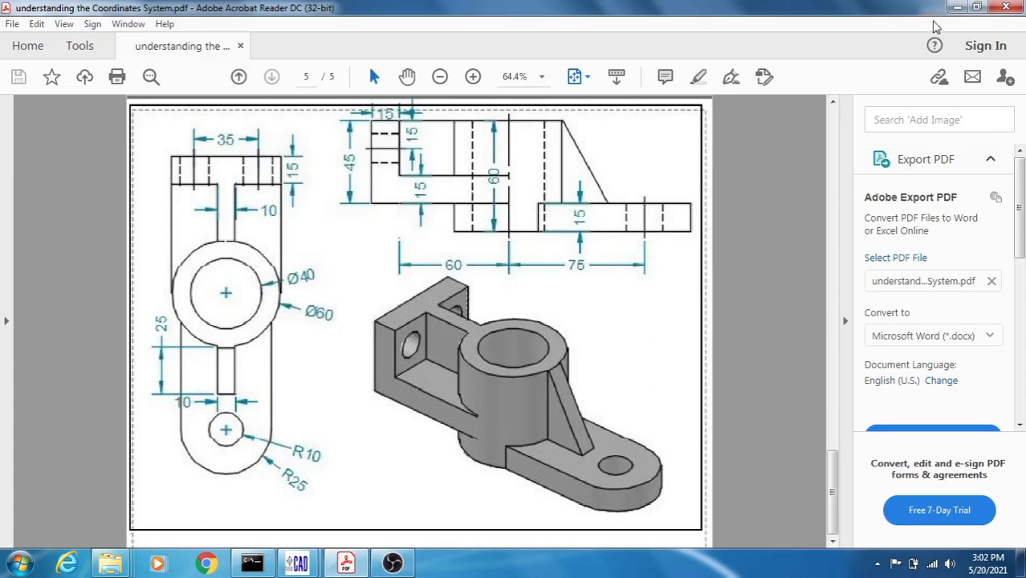
{"action": "left_click", "coordinate": [959, 7]}
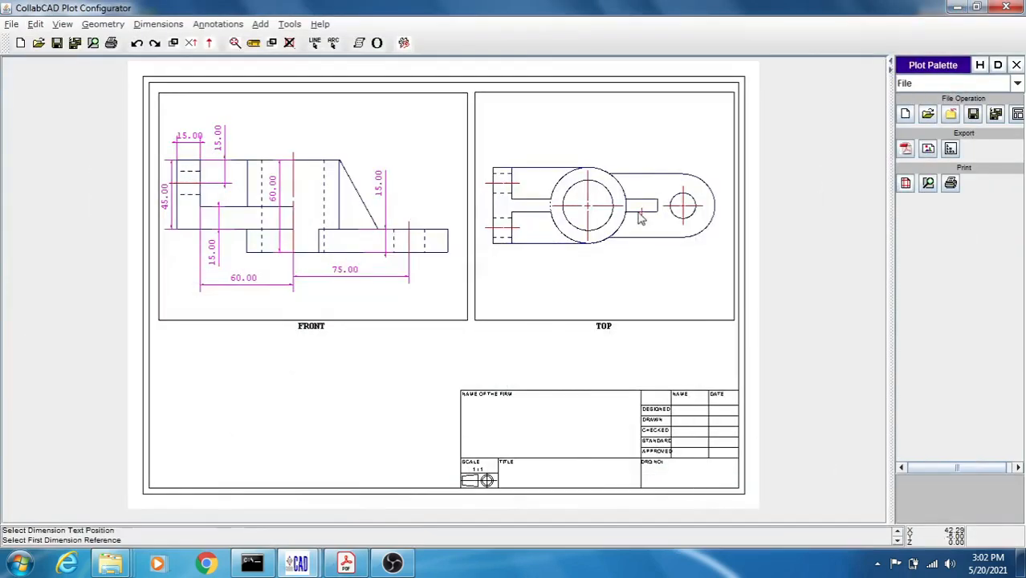
{"action": "left_click", "coordinate": [486, 185]}
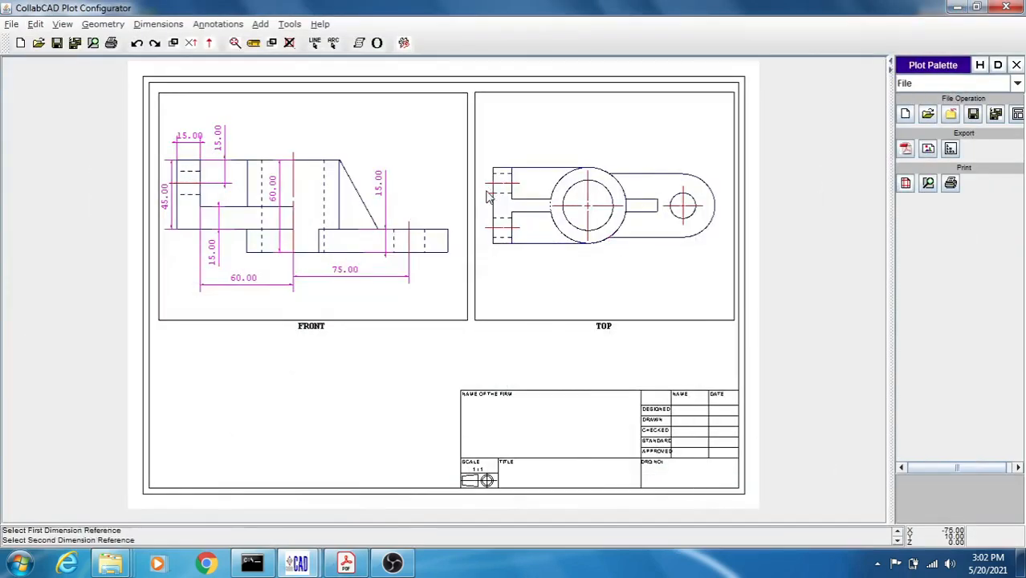
{"action": "left_click", "coordinate": [491, 228]}
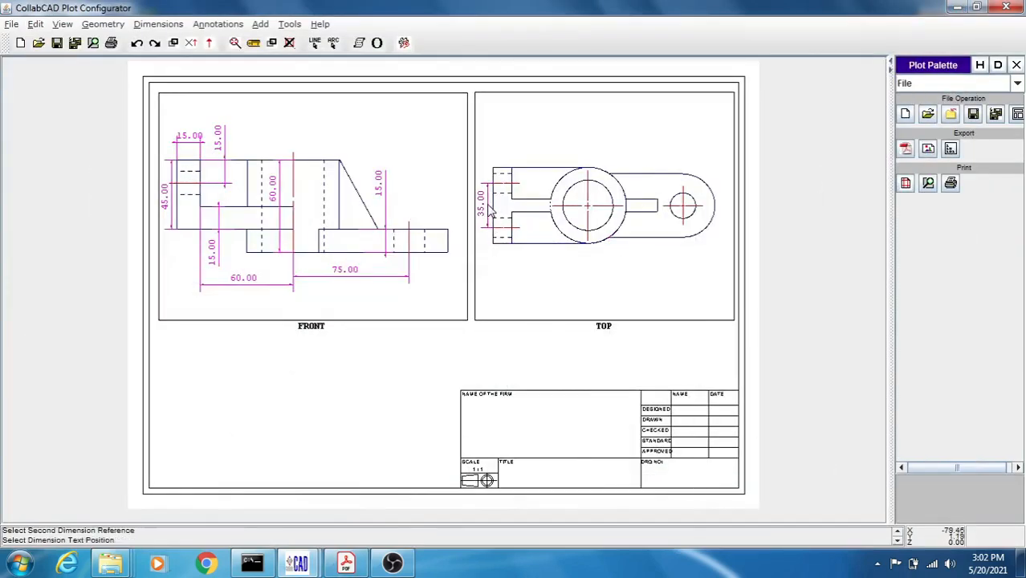
{"action": "left_click", "coordinate": [482, 207]}
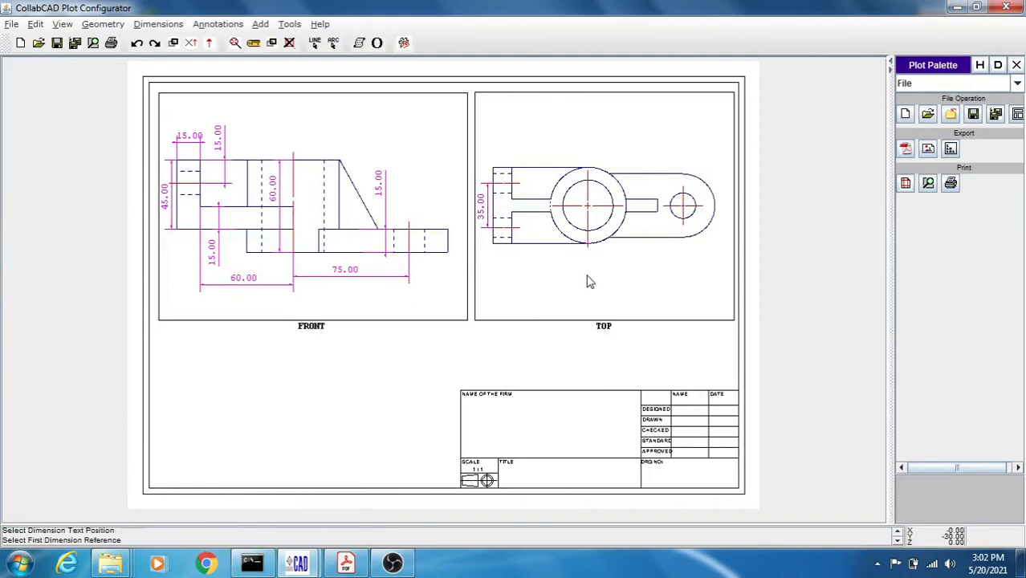
Step: Add a vertical dimension for the rib's width in the top view, placing the text above the rounded lug
{"action": "left_click", "coordinate": [659, 206]}
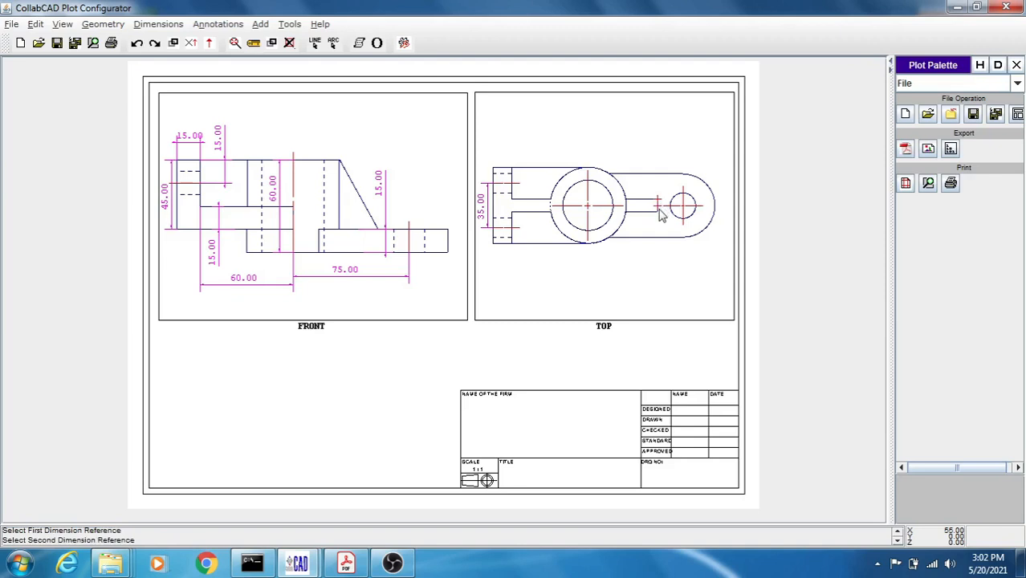
{"action": "left_click", "coordinate": [660, 221]}
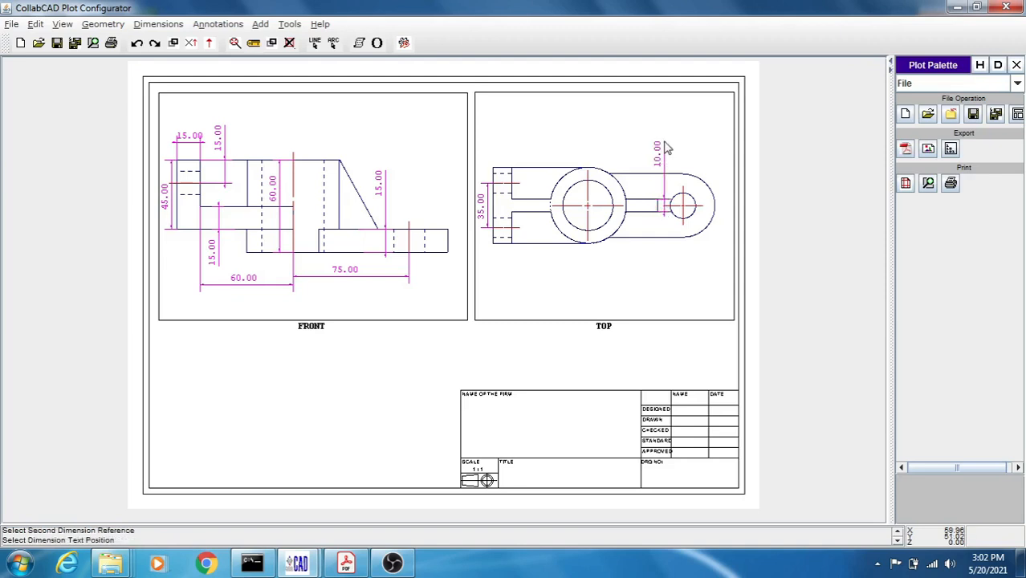
{"action": "left_click", "coordinate": [665, 147]}
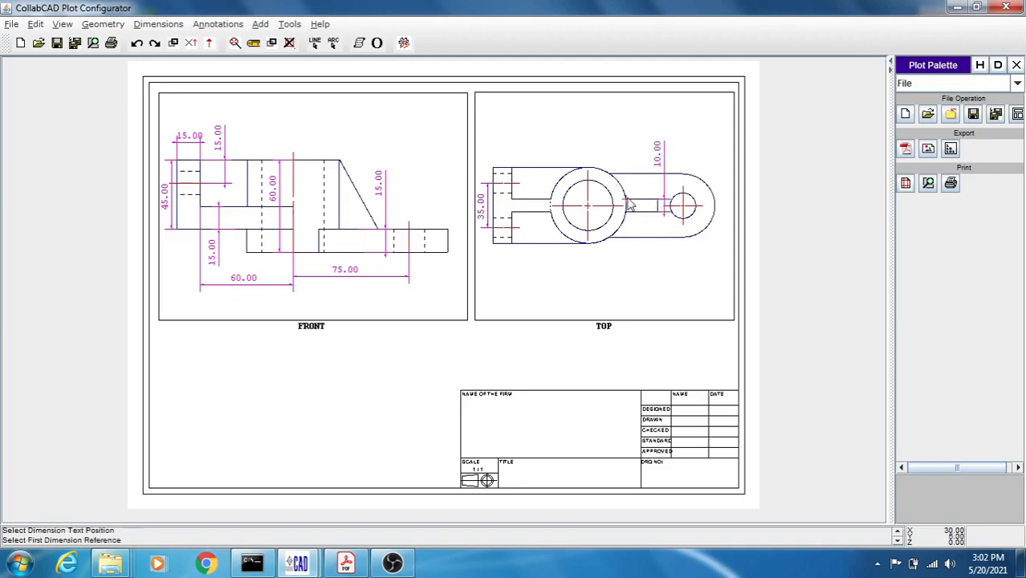
{"action": "left_click", "coordinate": [630, 210]}
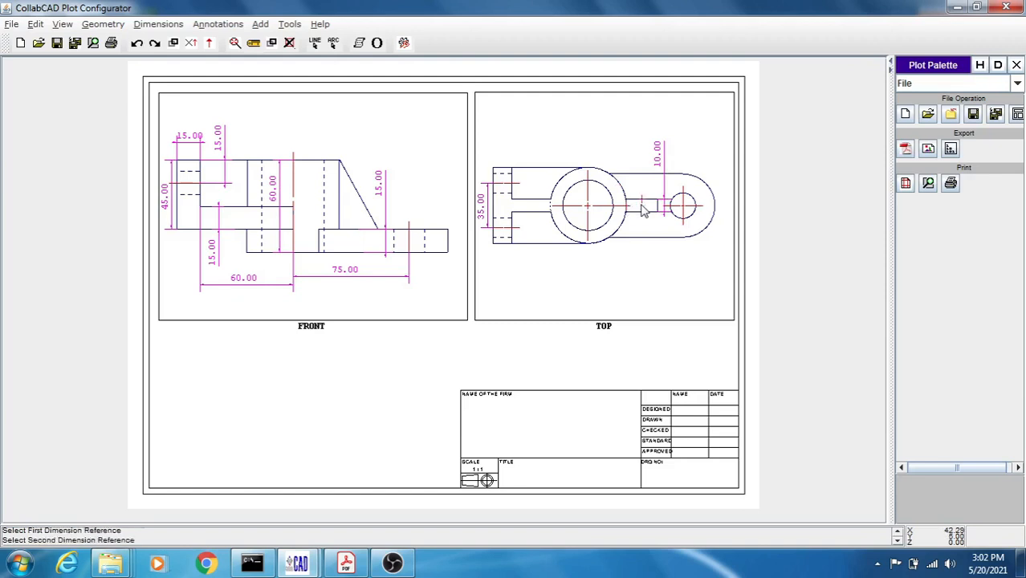
{"action": "left_click", "coordinate": [660, 208]}
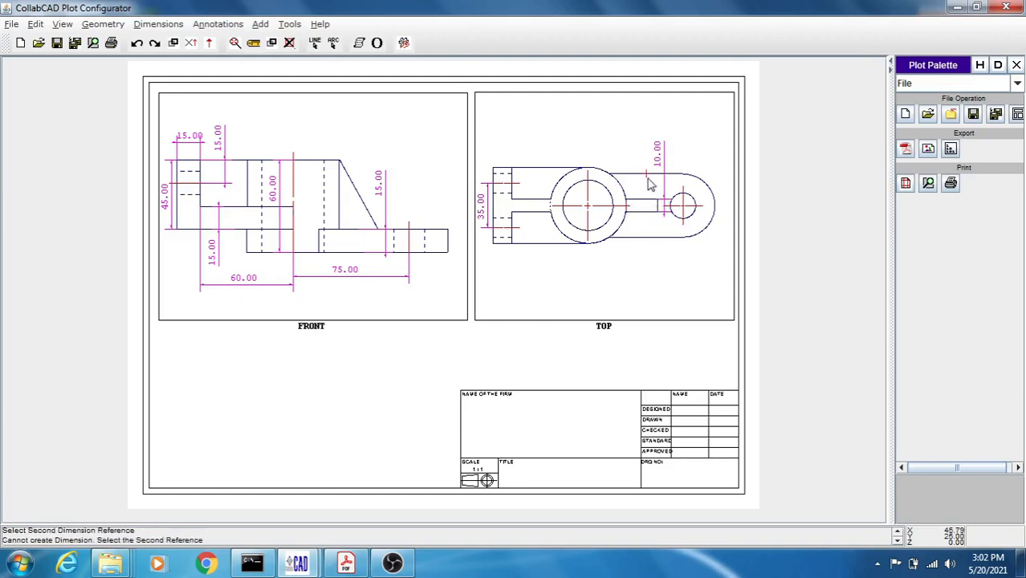
{"action": "left_click", "coordinate": [643, 238]}
{"action": "left_click", "coordinate": [346, 563]}
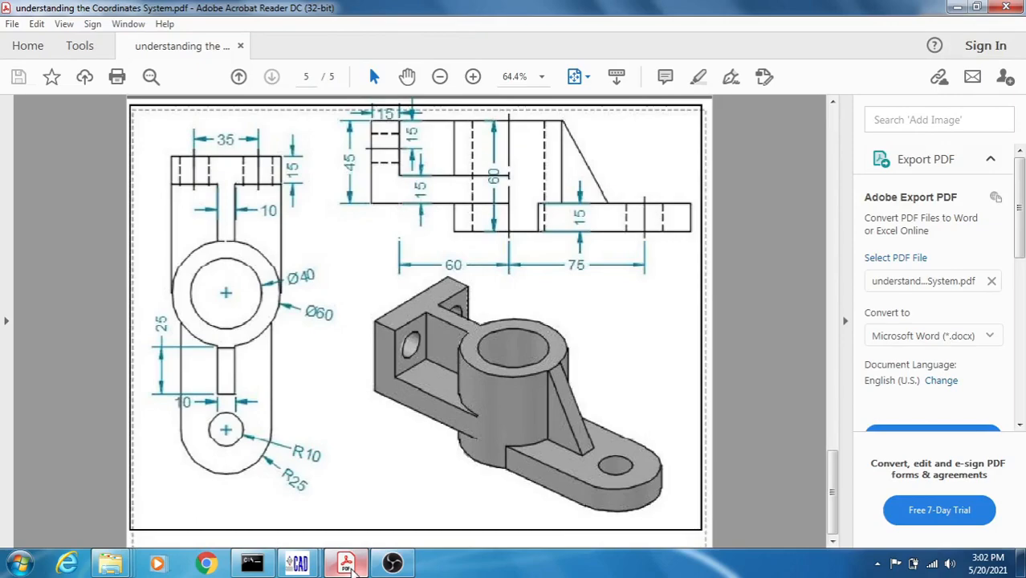
{"action": "left_click", "coordinate": [347, 565]}
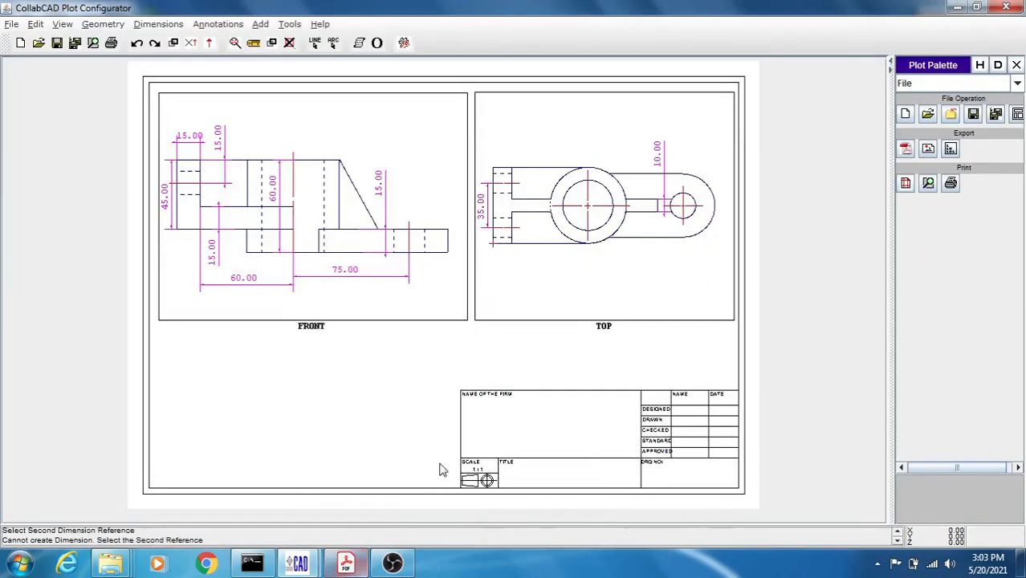
{"action": "left_click", "coordinate": [530, 216]}
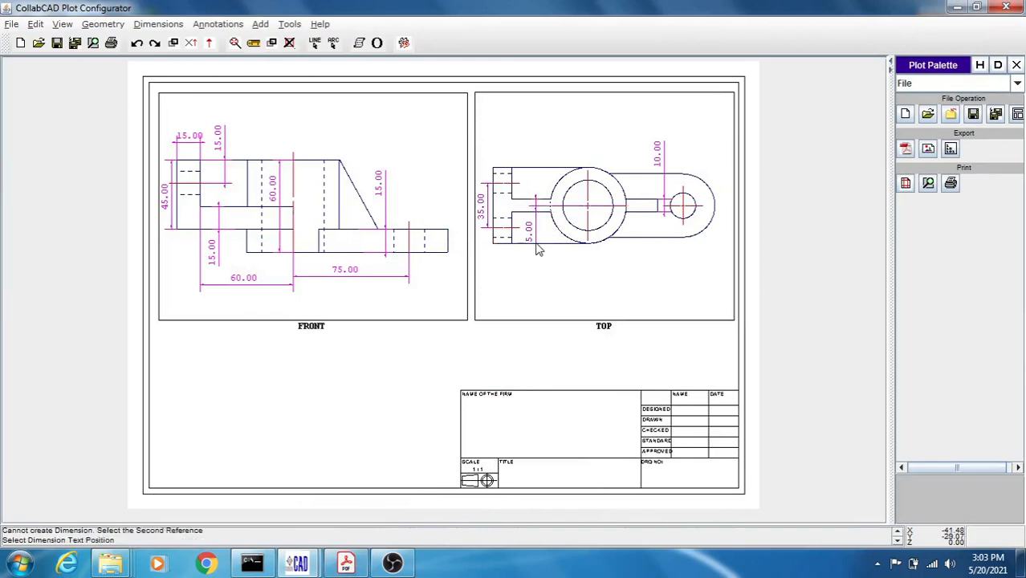
{"action": "right_click", "coordinate": [536, 244]}
{"action": "right_click", "coordinate": [536, 243]}
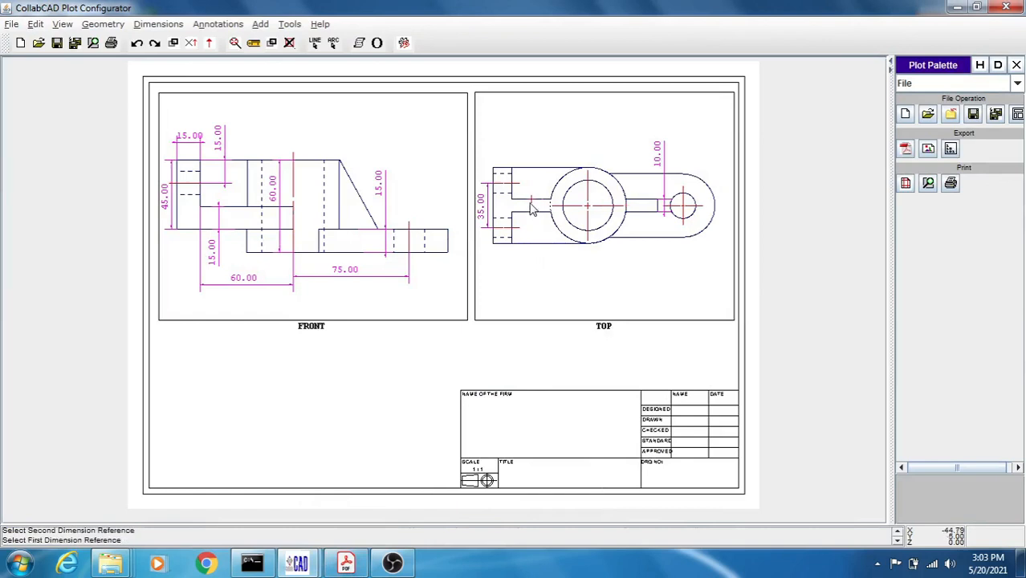
Step: Dimension the vertical width of the web between the end plate and cylinder in the top view, placing the text above the part
{"action": "left_click", "coordinate": [530, 200]}
{"action": "left_click", "coordinate": [531, 213]}
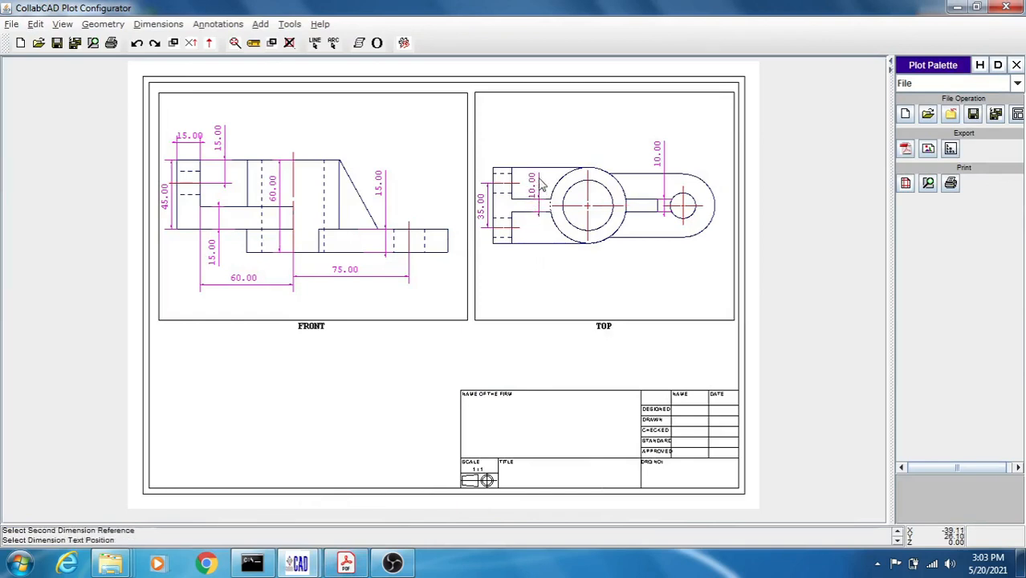
{"action": "left_click", "coordinate": [538, 141]}
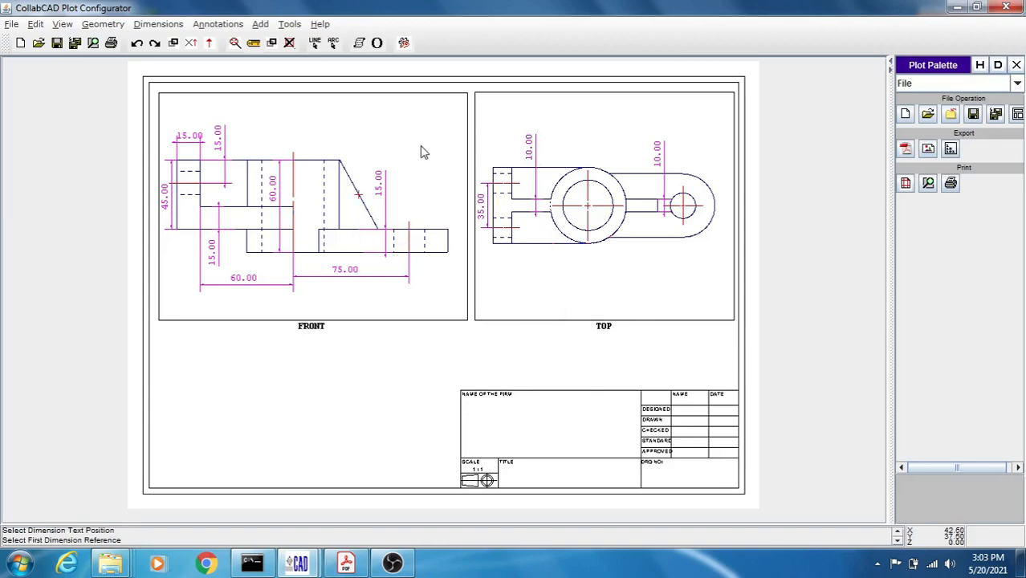
Step: Add a standard horizontal dimension for the end plate's thickness, placed above the plate in the top view
{"action": "left_click", "coordinate": [152, 24]}
{"action": "mouse_move", "coordinate": [164, 41]}
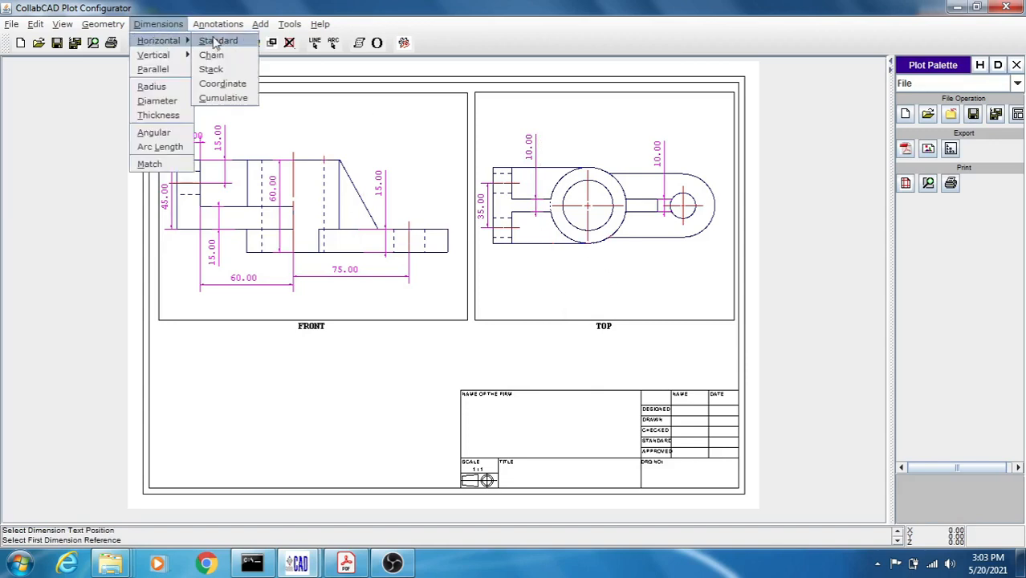
{"action": "left_click", "coordinate": [218, 38]}
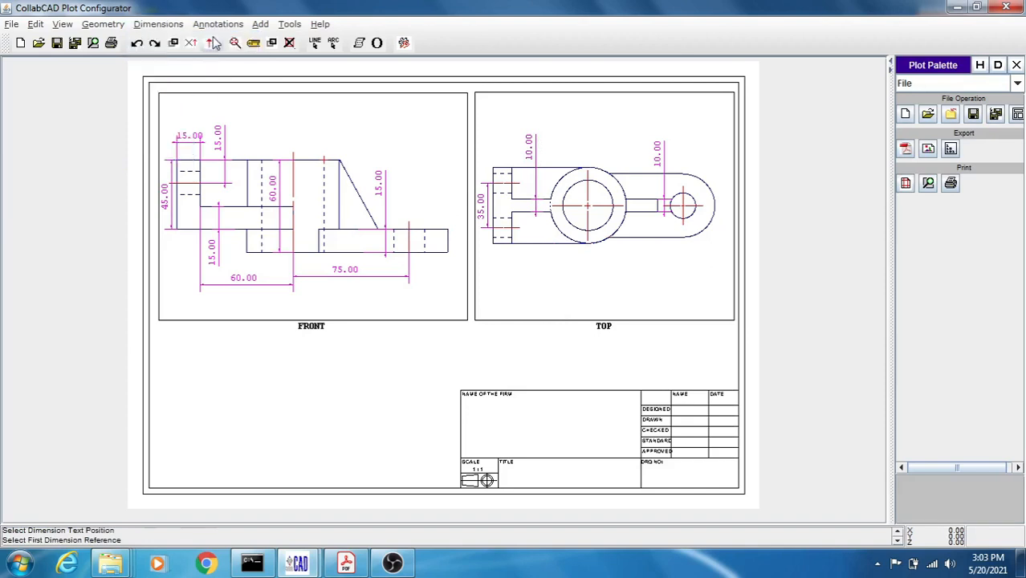
{"action": "left_click", "coordinate": [491, 166]}
{"action": "left_click", "coordinate": [517, 172]}
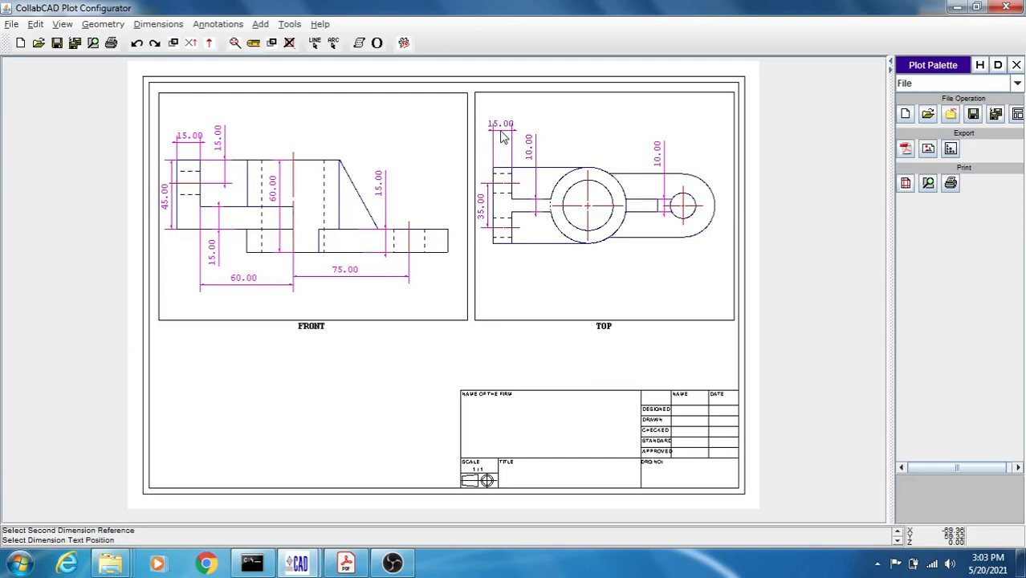
{"action": "left_click", "coordinate": [505, 128]}
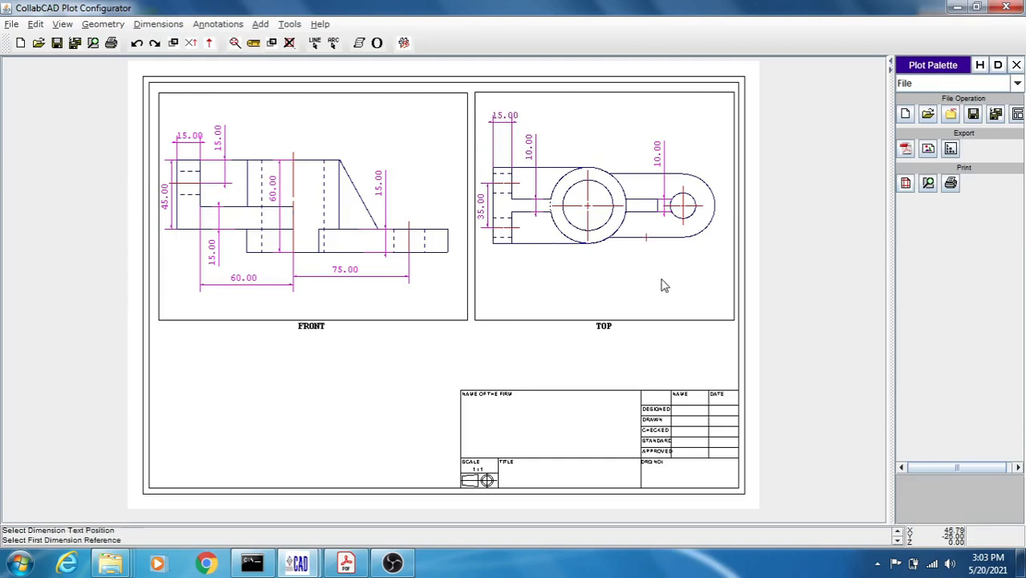
Step: Dimension the rib's horizontal length from the cylinder to its outer end in the top view, placing the text just above the rib
{"action": "left_click", "coordinate": [630, 208]}
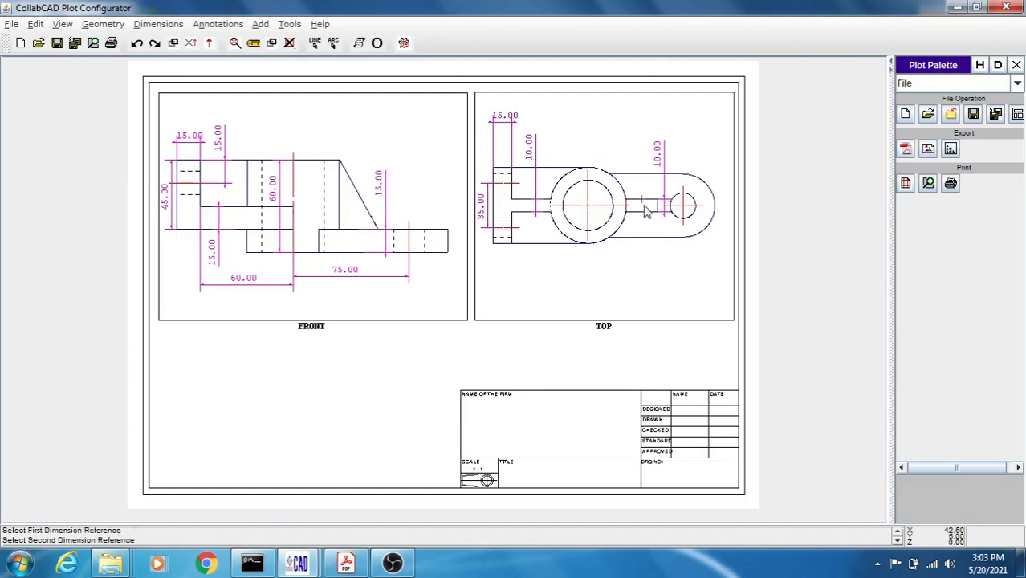
{"action": "left_click", "coordinate": [655, 209]}
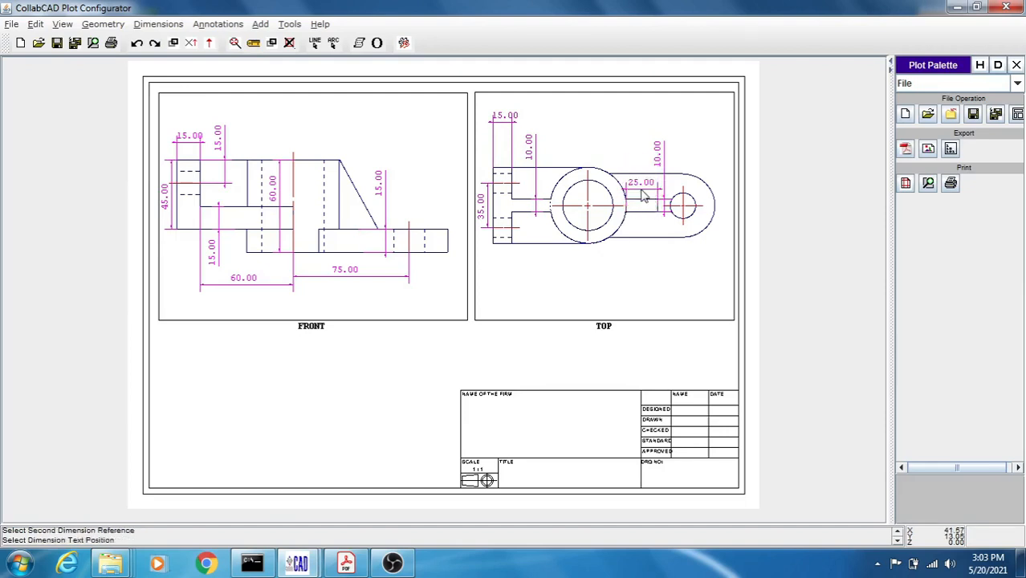
{"action": "left_click", "coordinate": [642, 197]}
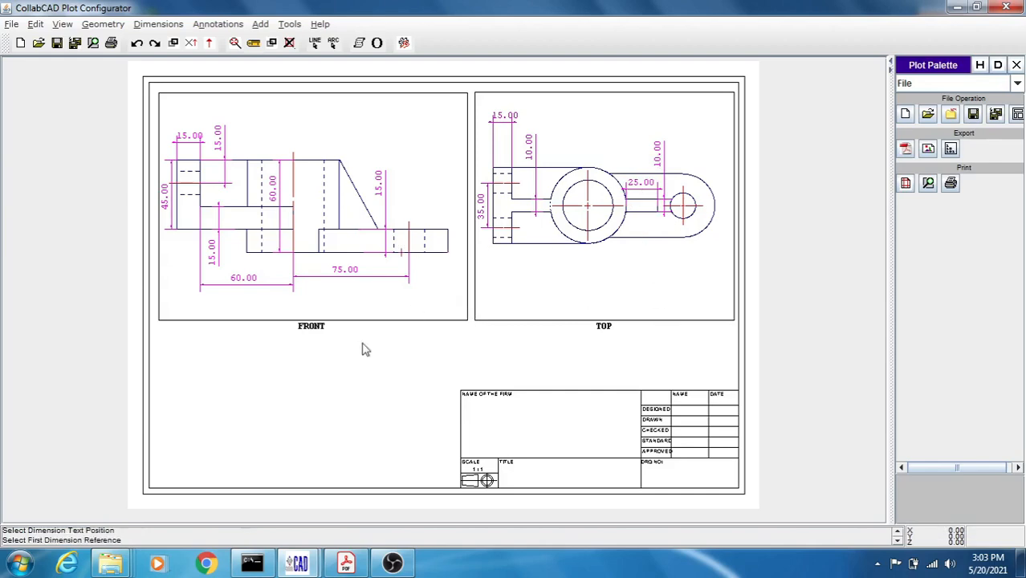
Step: Check the PDF drawing, and add diameter dimensions to the cylinder's outer circle and its bore, placing both texts above the top view
{"action": "left_click", "coordinate": [346, 562]}
{"action": "left_click", "coordinate": [346, 563]}
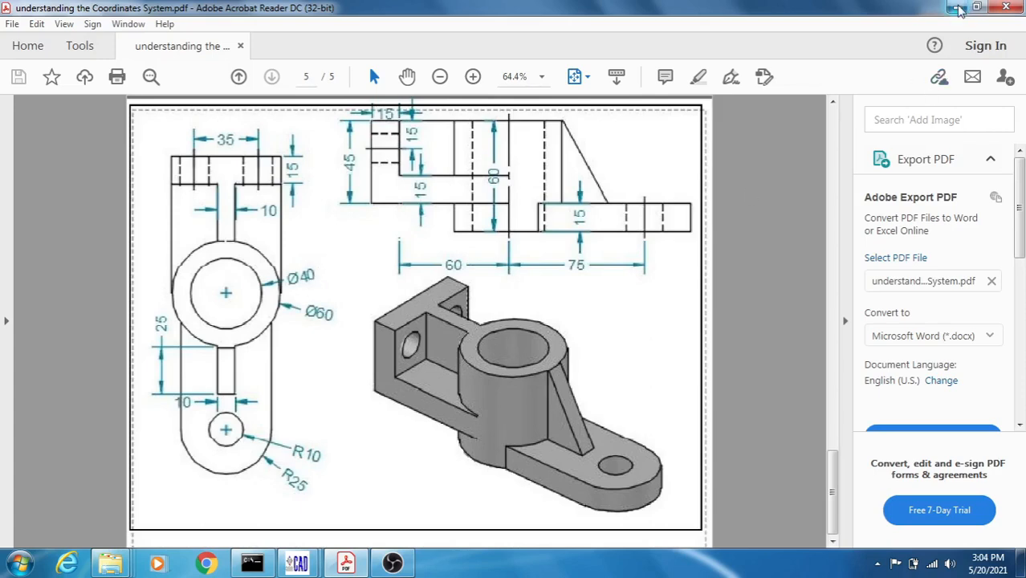
{"action": "left_click", "coordinate": [958, 8]}
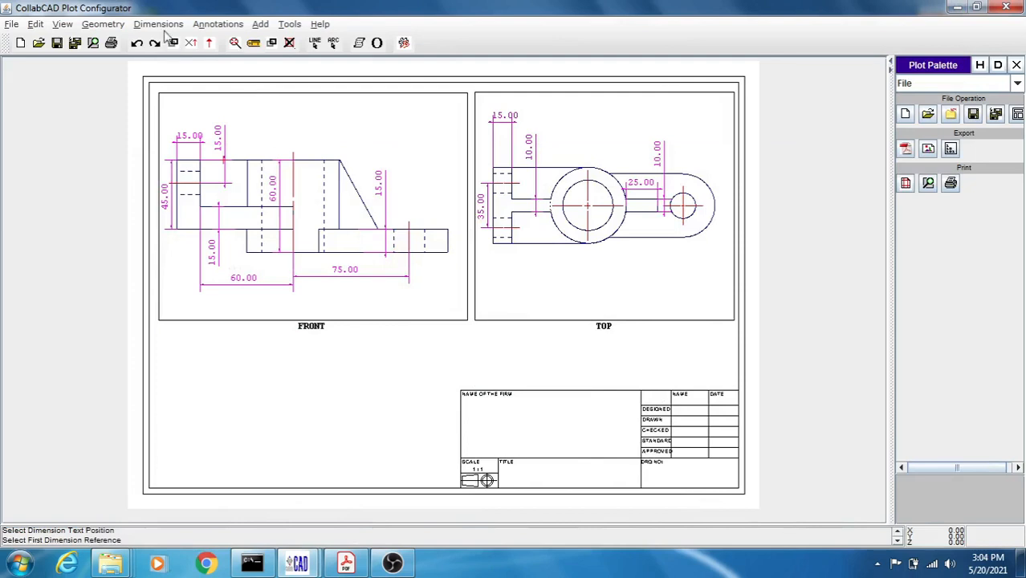
{"action": "left_click", "coordinate": [158, 24]}
{"action": "left_click", "coordinate": [160, 102]}
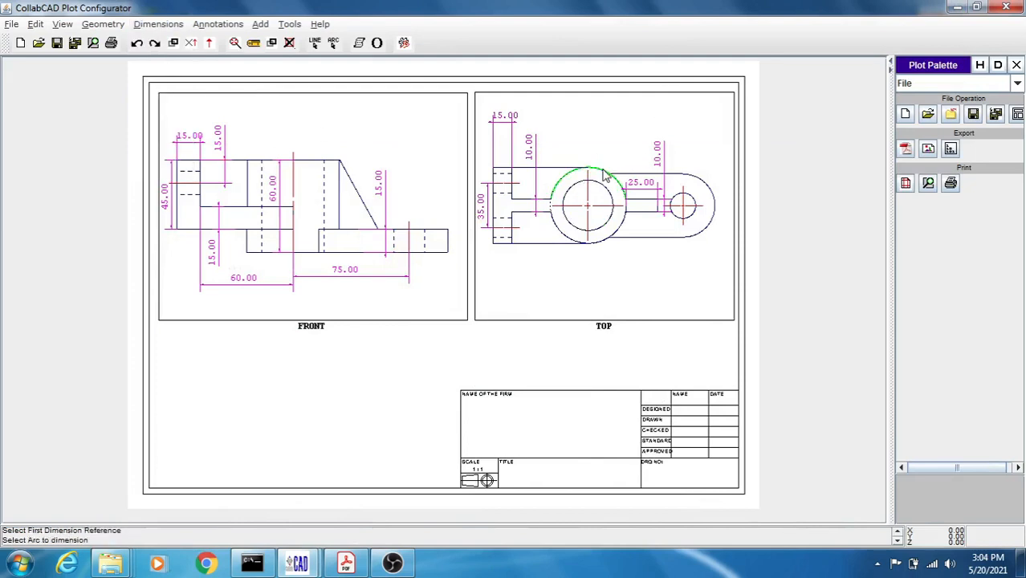
{"action": "left_click", "coordinate": [602, 171]}
{"action": "left_click", "coordinate": [629, 123]}
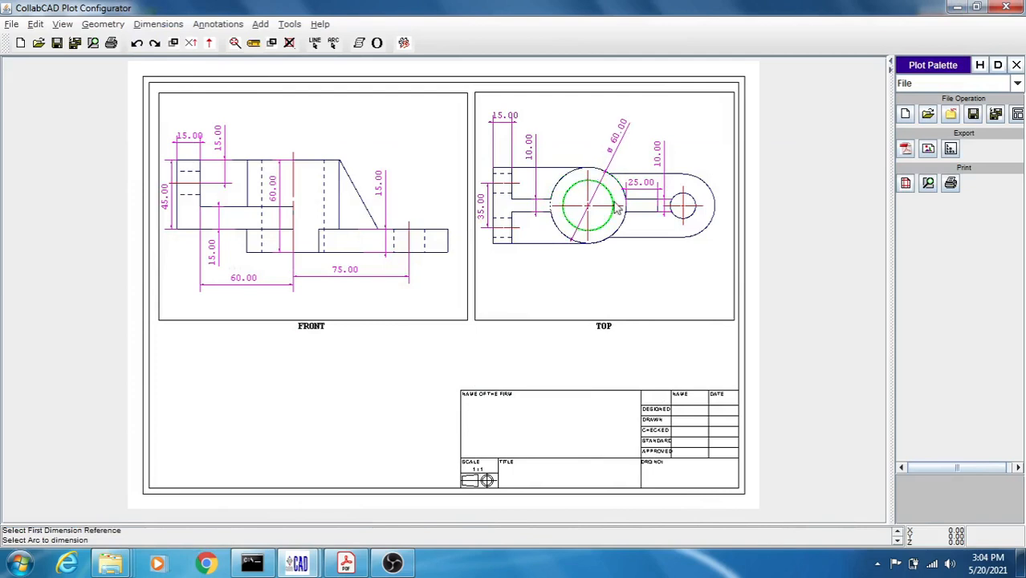
{"action": "left_click", "coordinate": [615, 210]}
{"action": "left_click", "coordinate": [552, 127]}
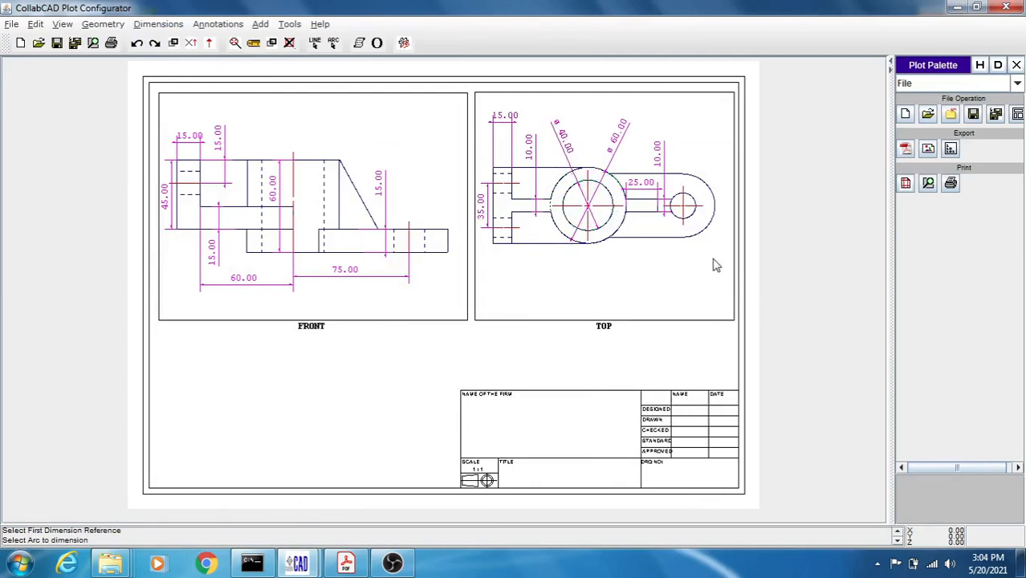
Step: Add radius dimensions to the arm's rounded end and its small hole in the top view, and check them against the PDF drawing
{"action": "left_click", "coordinate": [152, 25]}
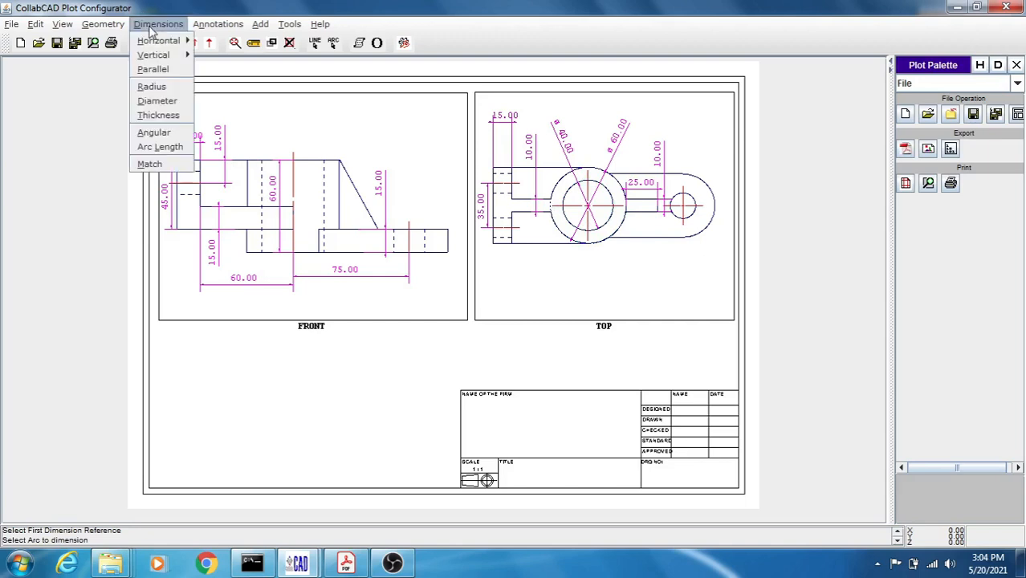
{"action": "left_click", "coordinate": [170, 89]}
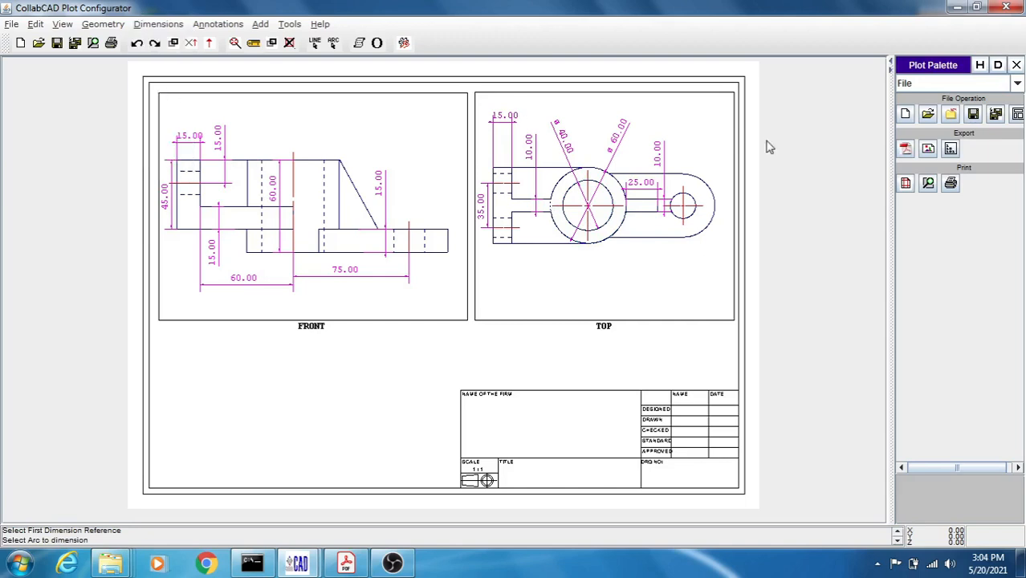
{"action": "left_click", "coordinate": [712, 190]}
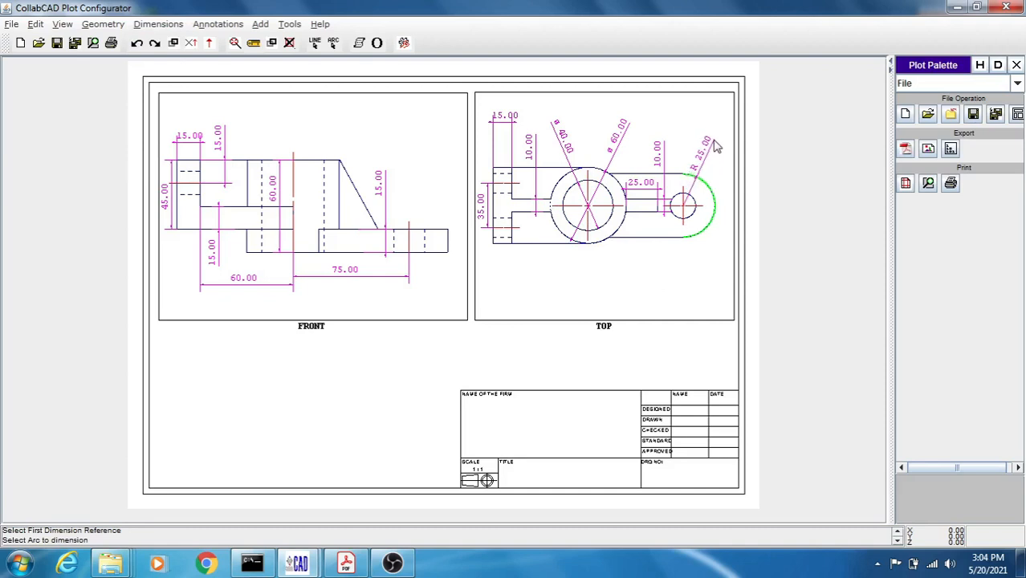
{"action": "left_click", "coordinate": [718, 135]}
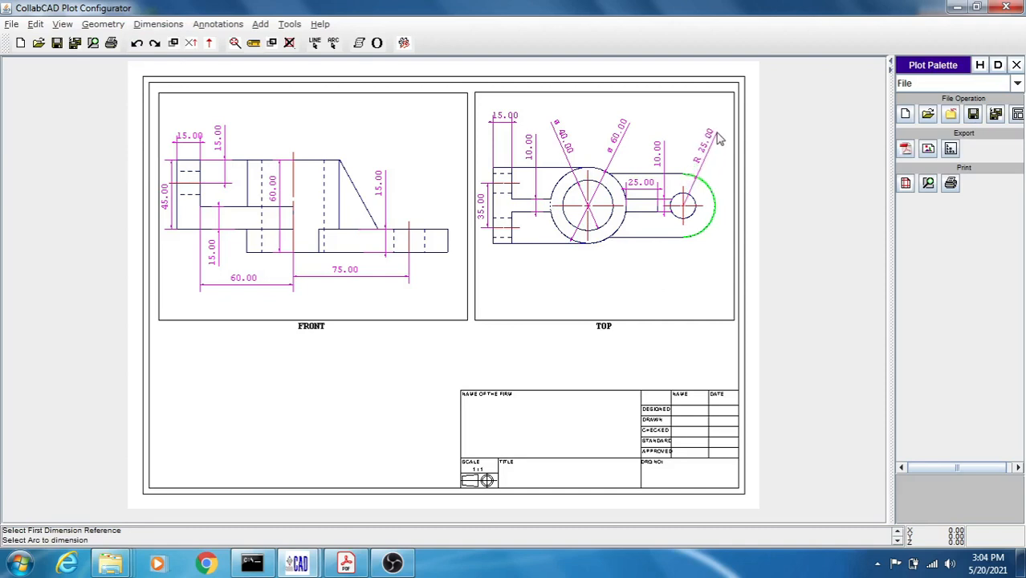
{"action": "left_click", "coordinate": [690, 215]}
{"action": "left_click", "coordinate": [721, 273]}
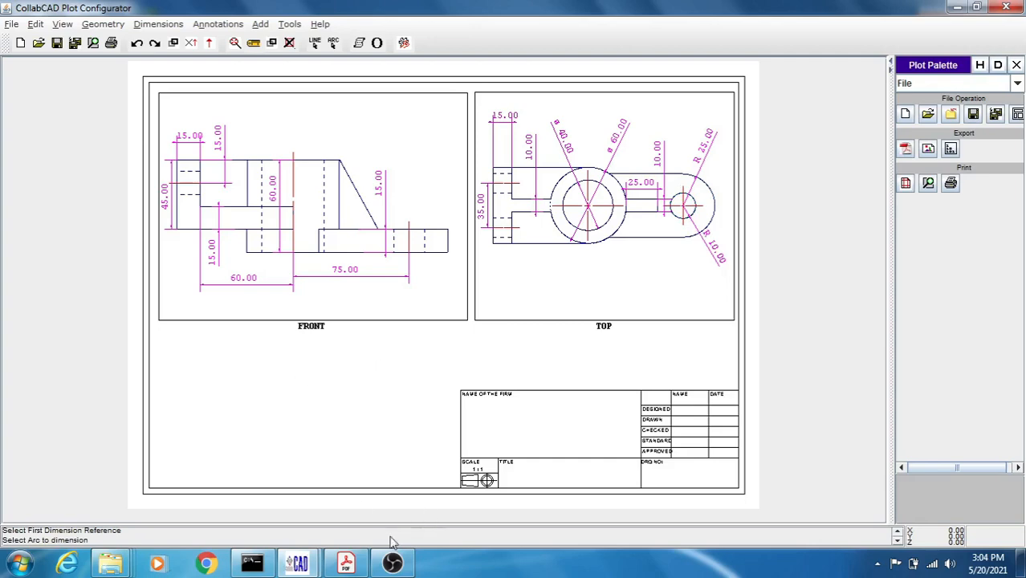
{"action": "left_click", "coordinate": [361, 565]}
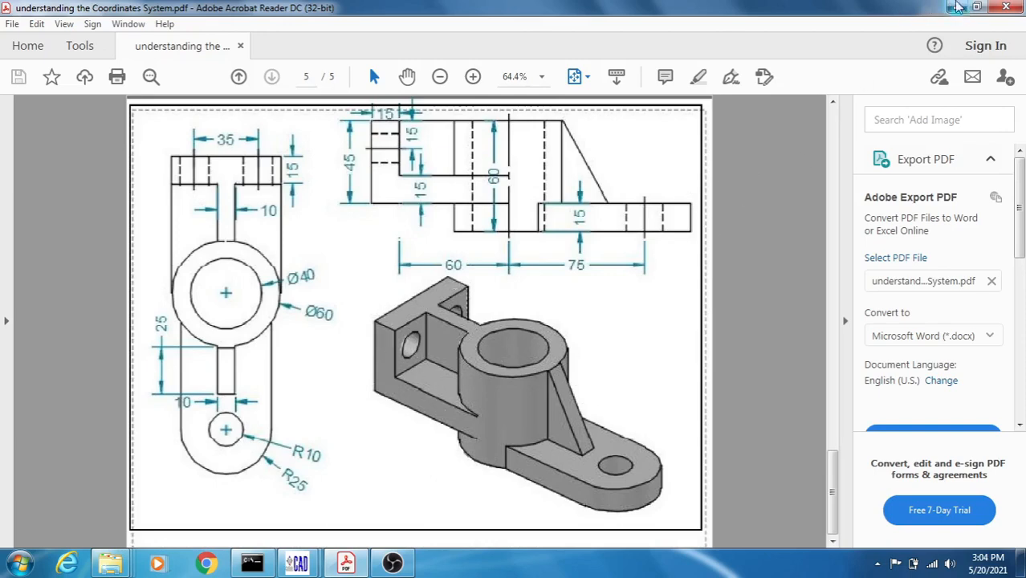
{"action": "left_click", "coordinate": [961, 8]}
{"action": "key", "text": "Escape"}
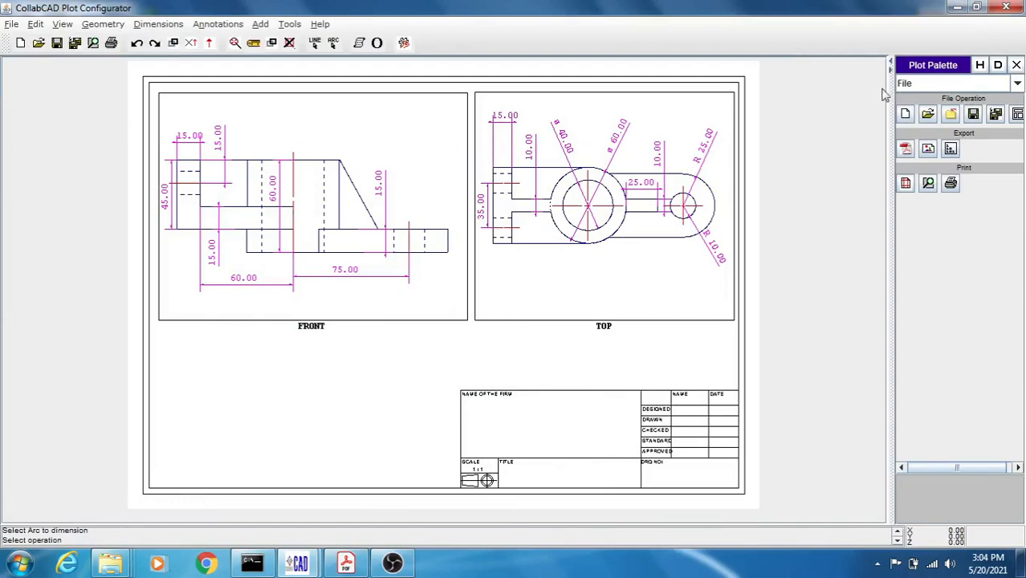
Step: Return to the 3D model window and capture the enlarged bracket view as the JPG image Bracket on the Desktop
{"action": "left_click", "coordinate": [956, 8]}
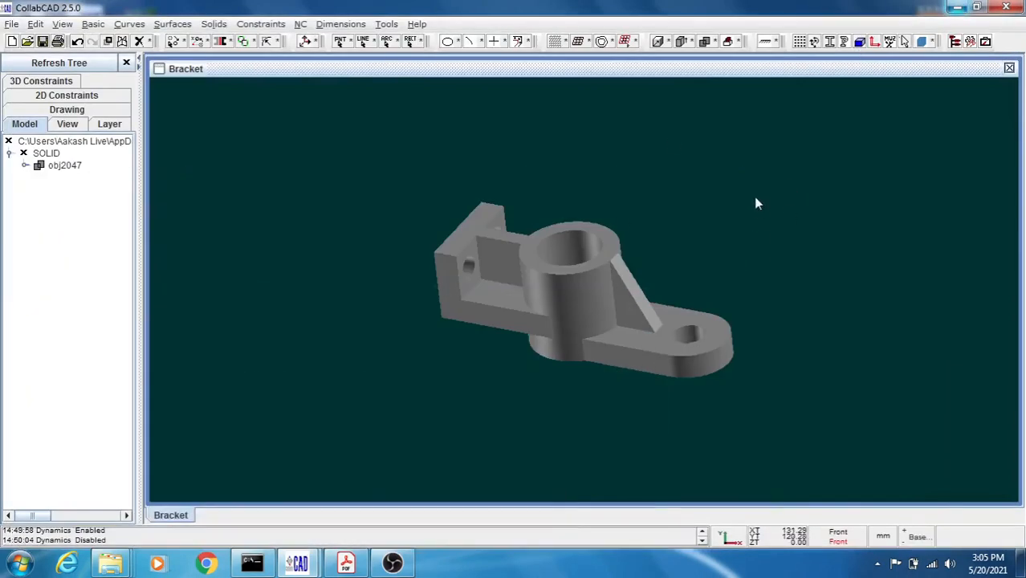
{"action": "mouse_move", "coordinate": [755, 203]}
{"action": "left_mouse_down"}
{"action": "mouse_move", "coordinate": [754, 233]}
{"action": "mouse_move", "coordinate": [747, 199]}
{"action": "mouse_move", "coordinate": [724, 197]}
{"action": "mouse_move", "coordinate": [762, 234]}
{"action": "mouse_move", "coordinate": [760, 206]}
{"action": "mouse_move", "coordinate": [782, 211]}
{"action": "mouse_move", "coordinate": [757, 207]}
{"action": "mouse_move", "coordinate": [772, 199]}
{"action": "mouse_move", "coordinate": [757, 215]}
{"action": "mouse_move", "coordinate": [760, 204]}
{"action": "left_mouse_up"}
{"action": "scroll", "coordinate": [758, 204], "scroll_direction": "up", "scroll_amount": 4}
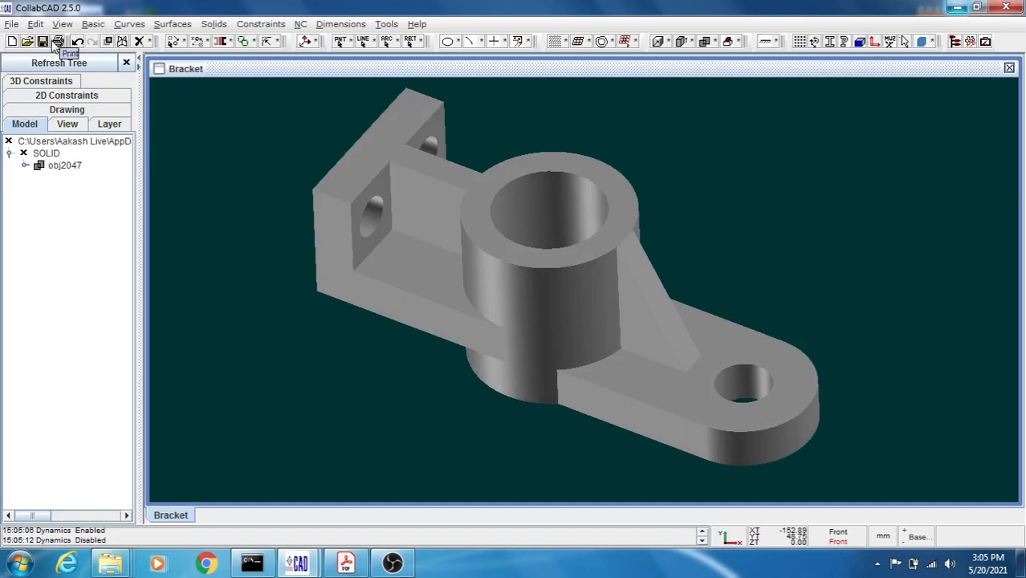
{"action": "left_click", "coordinate": [11, 24]}
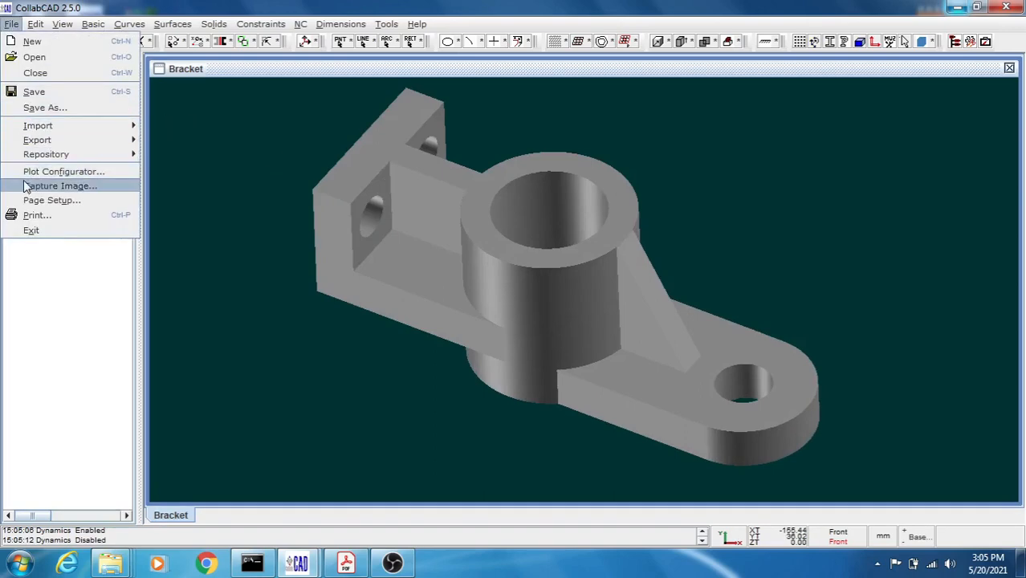
{"action": "left_click", "coordinate": [96, 184]}
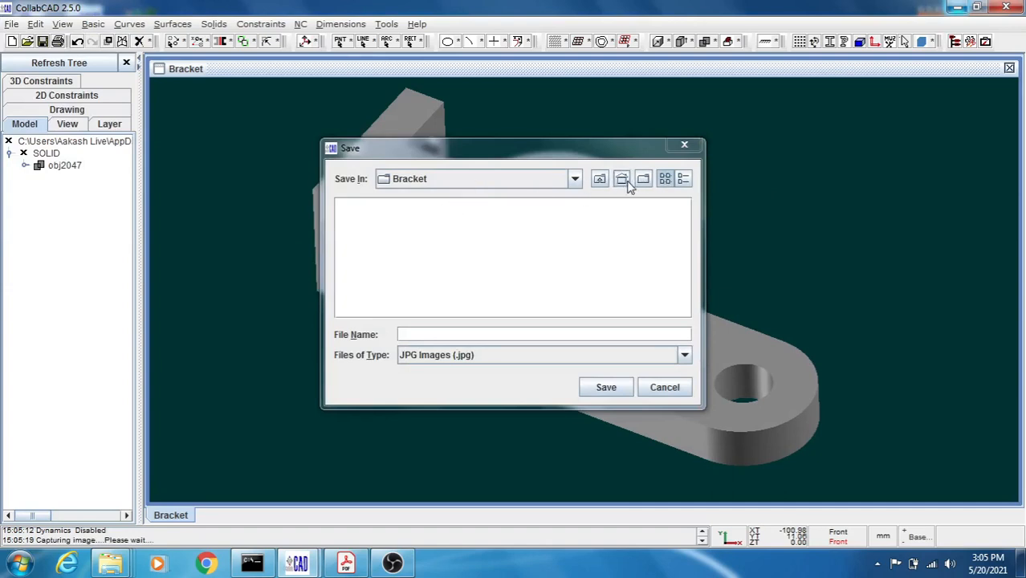
{"action": "left_click", "coordinate": [622, 179]}
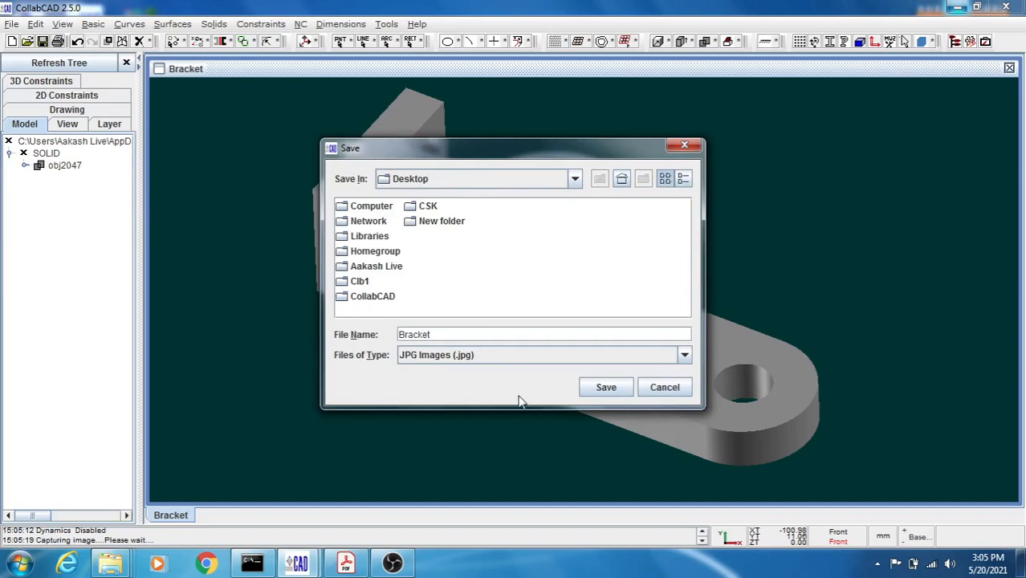
{"action": "left_click", "coordinate": [612, 387]}
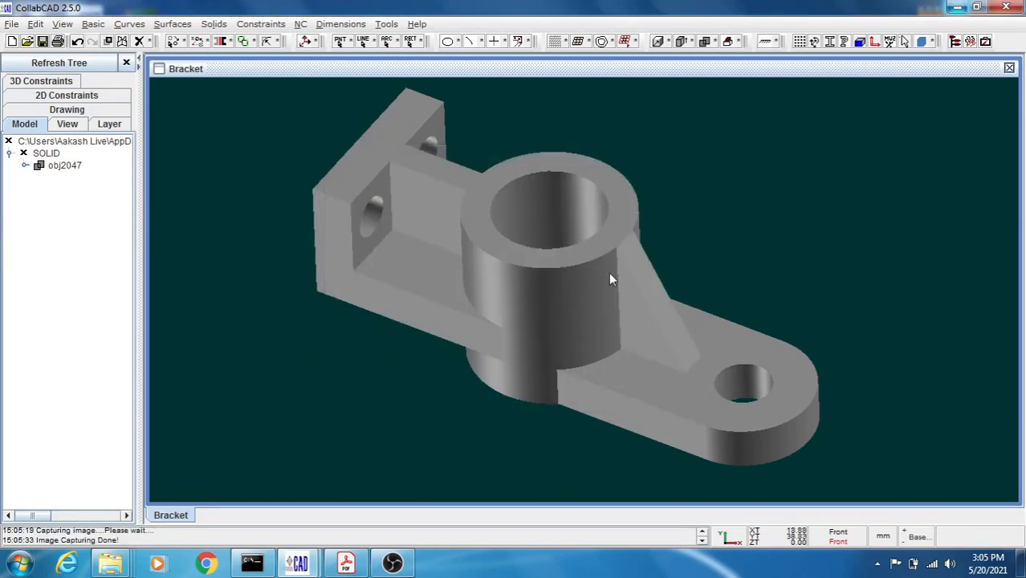
Step: Open the captured Bracket image from the desktop in paint.net
{"action": "left_click", "coordinate": [958, 7]}
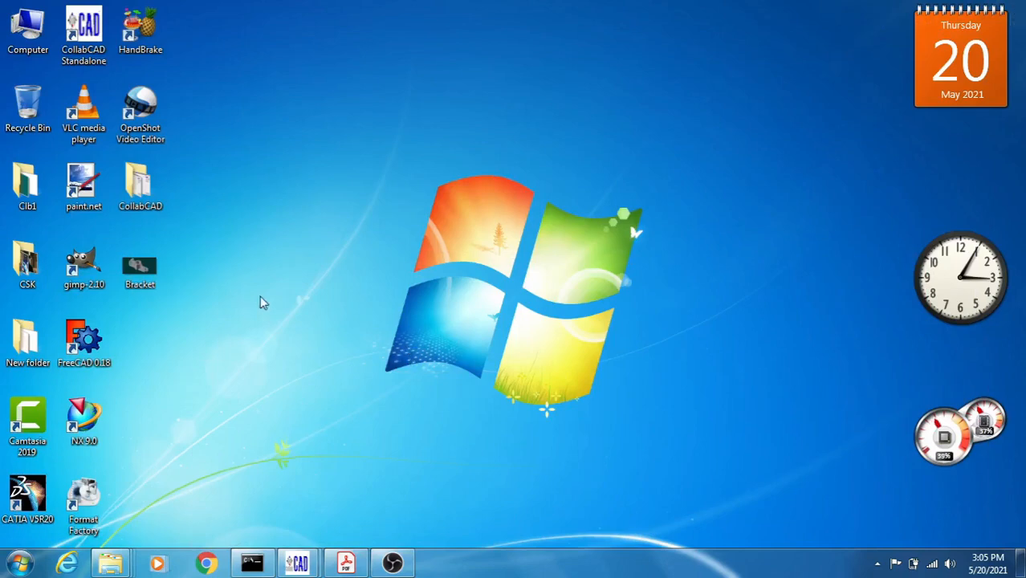
{"action": "right_click", "coordinate": [150, 276]}
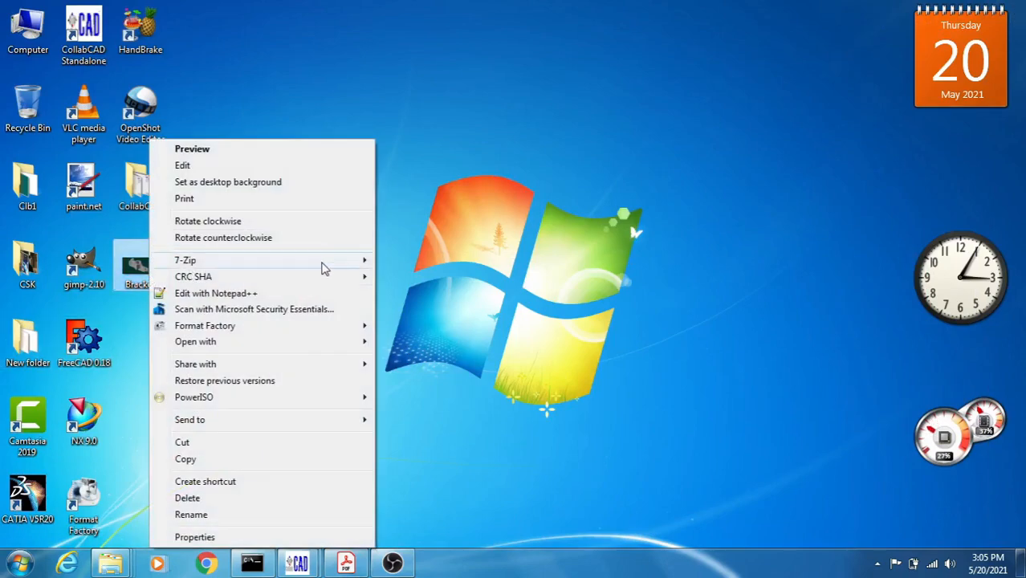
{"action": "mouse_move", "coordinate": [367, 352]}
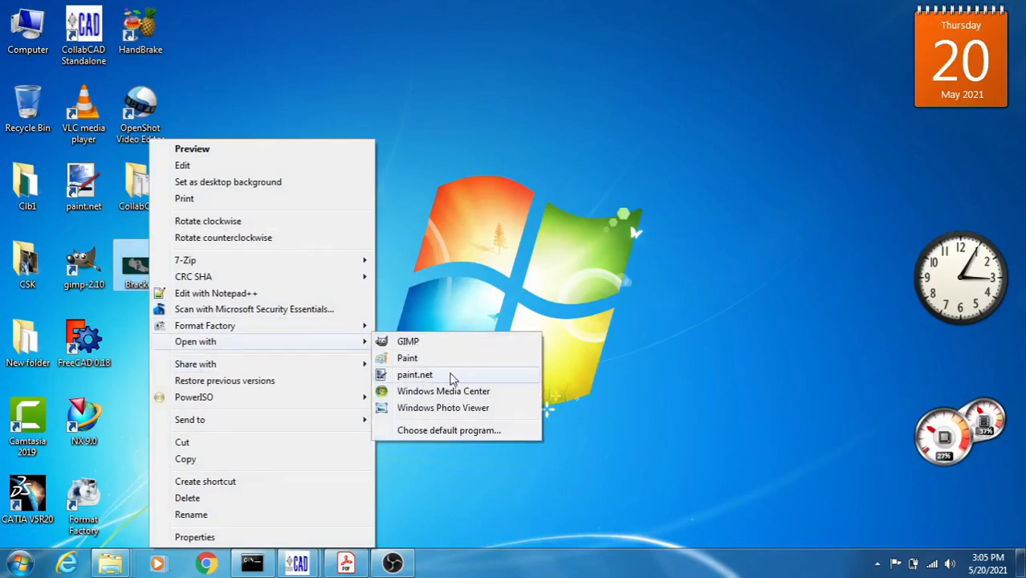
{"action": "left_click", "coordinate": [452, 375]}
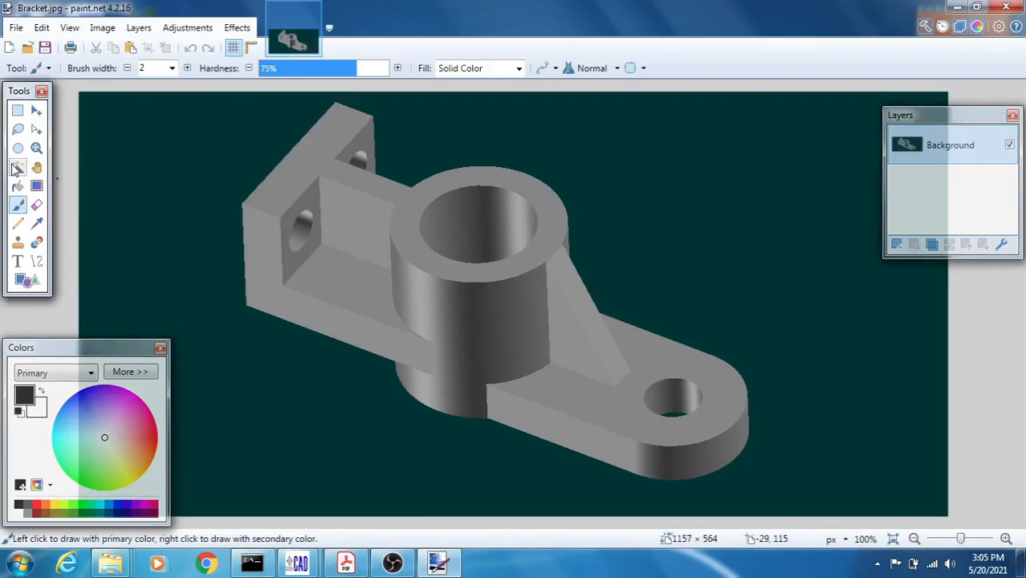
Step: Select the dark green background around the bracket with the Magic Wand at 29% tolerance, delete it, and deselect
{"action": "left_click", "coordinate": [17, 168]}
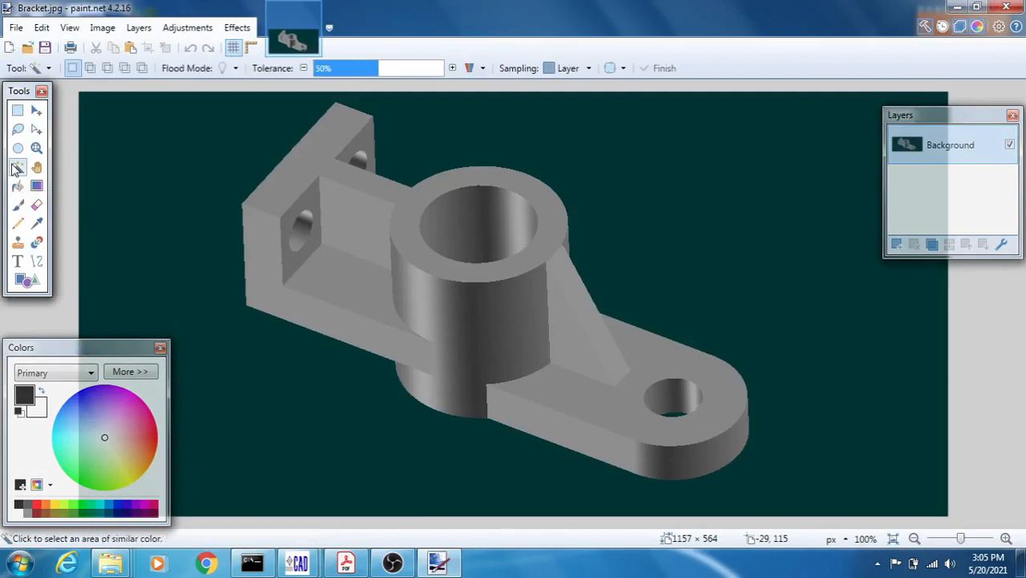
{"action": "left_click", "coordinate": [165, 191]}
{"action": "left_click", "coordinate": [355, 69]}
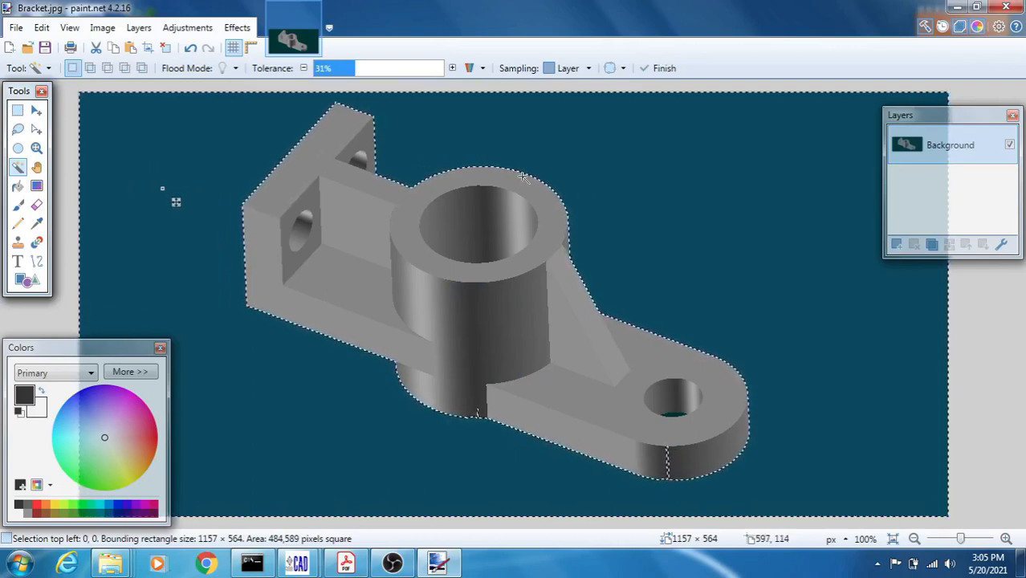
{"action": "left_click", "coordinate": [351, 72]}
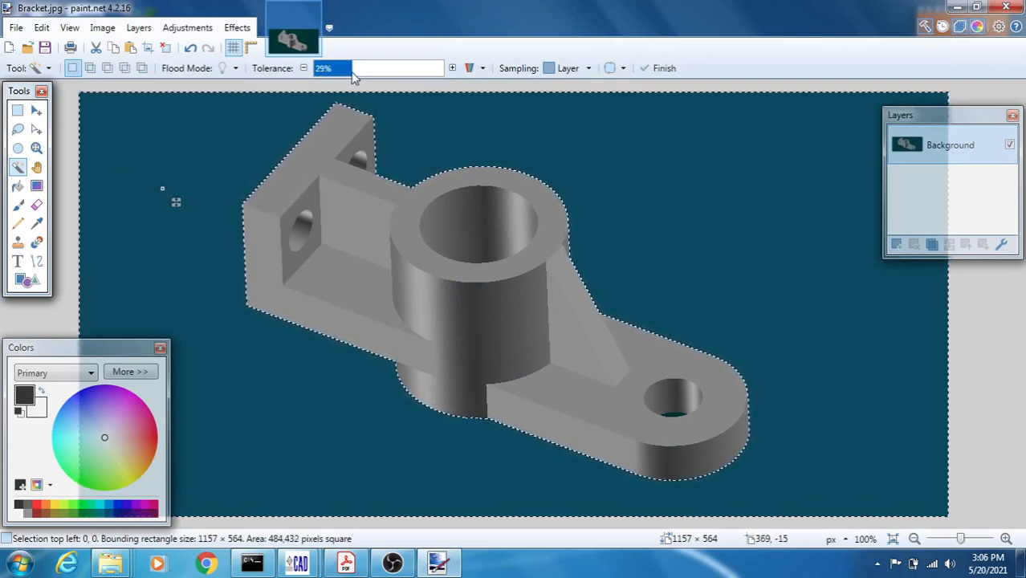
{"action": "key", "text": "Delete"}
{"action": "key", "text": "ctrl+d"}
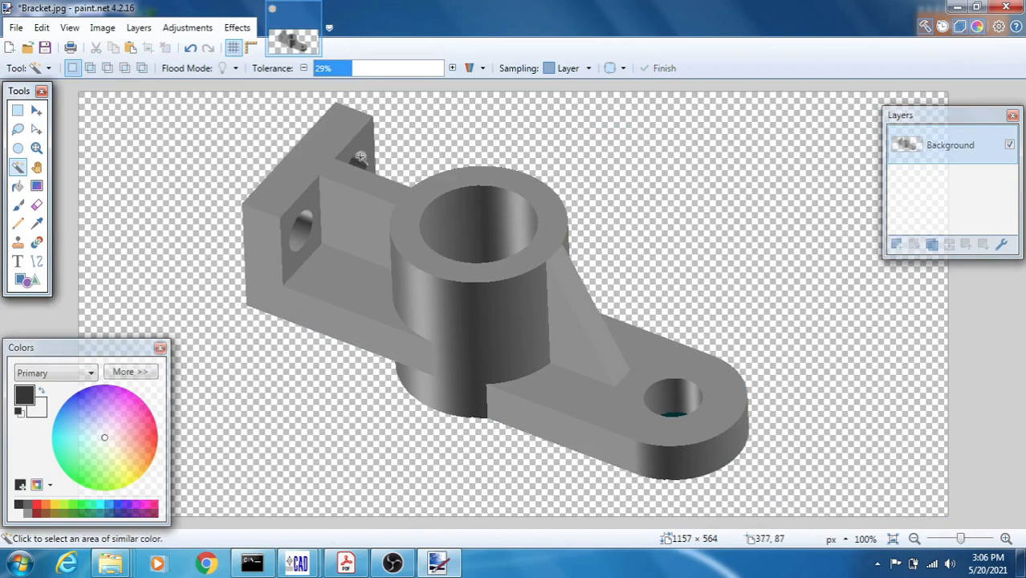
Step: Delete the leftover green background patch inside the arm's small hole and clear the selection
{"action": "left_click", "coordinate": [670, 414]}
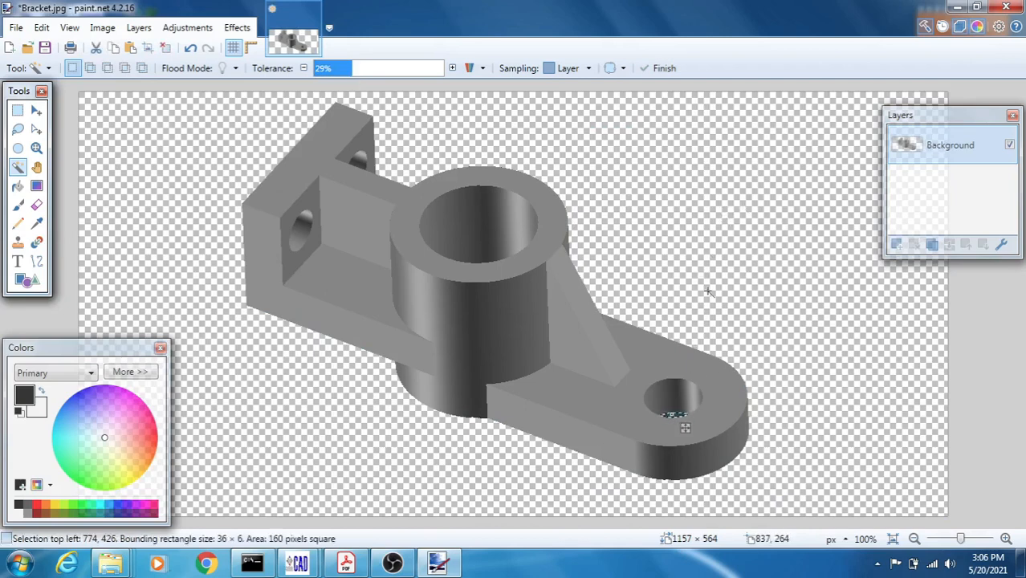
{"action": "key", "text": "Delete"}
{"action": "key", "text": "ctrl+d"}
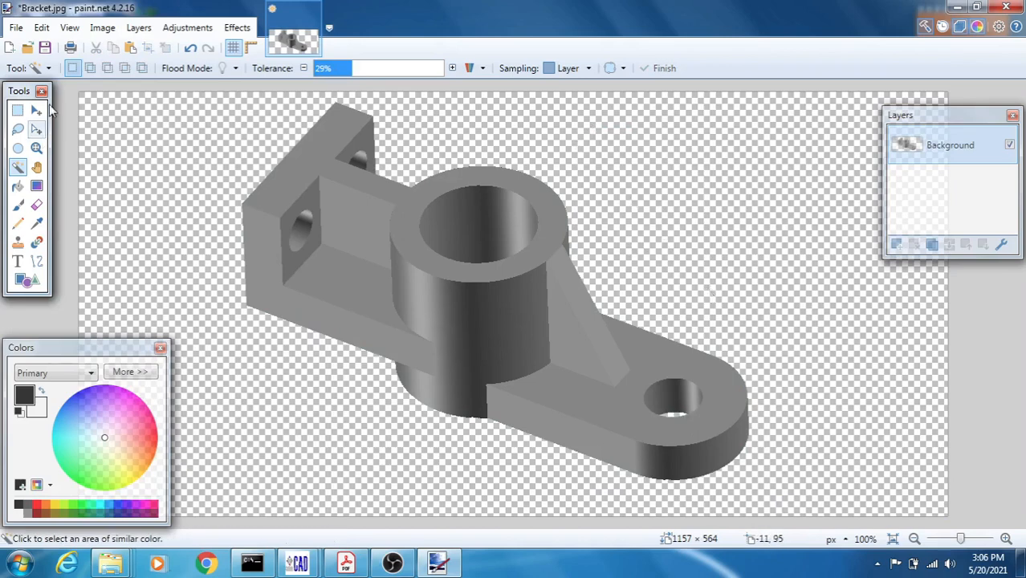
Step: Save the transparent image to the Desktop as Bracket in PNG format with 32-bit depth, and refresh the desktop
{"action": "left_click", "coordinate": [17, 29]}
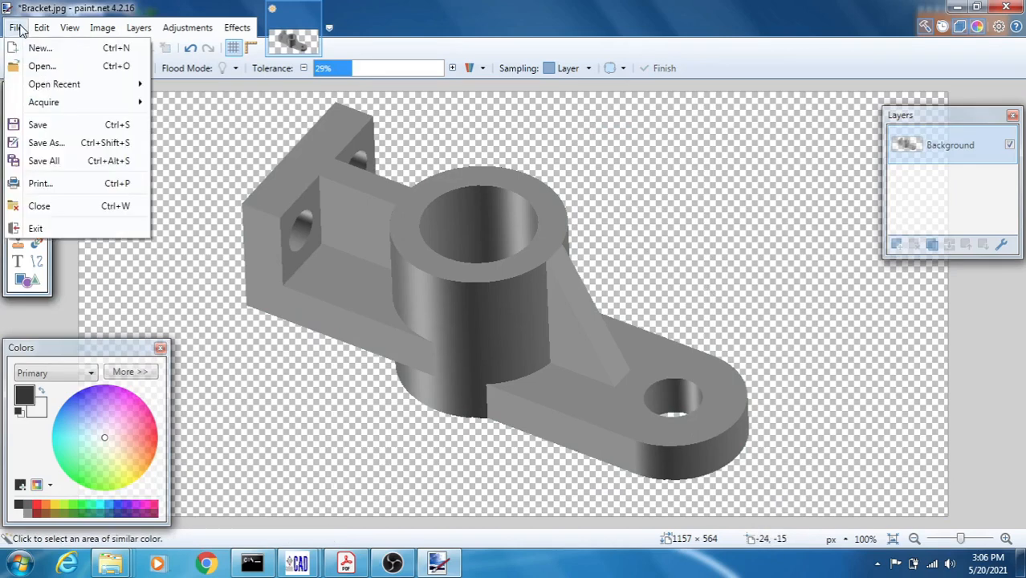
{"action": "left_click", "coordinate": [48, 142]}
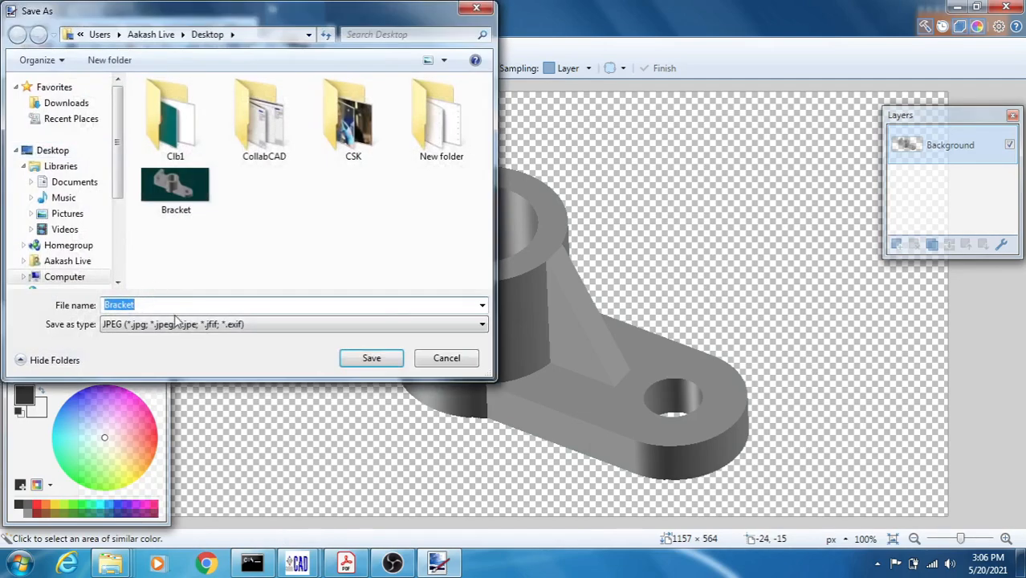
{"action": "left_click", "coordinate": [234, 324]}
{"action": "left_click", "coordinate": [199, 350]}
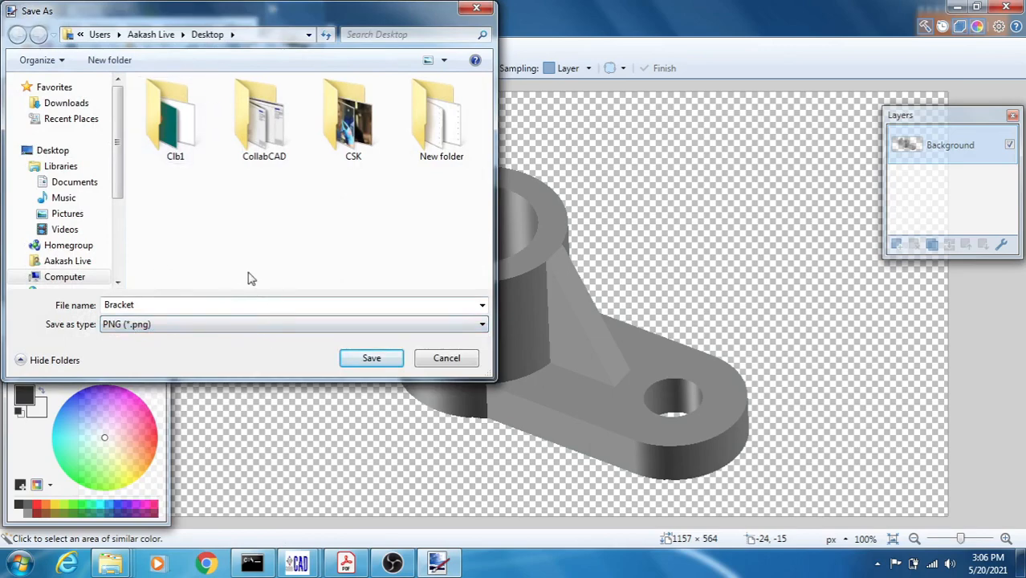
{"action": "left_click", "coordinate": [369, 359]}
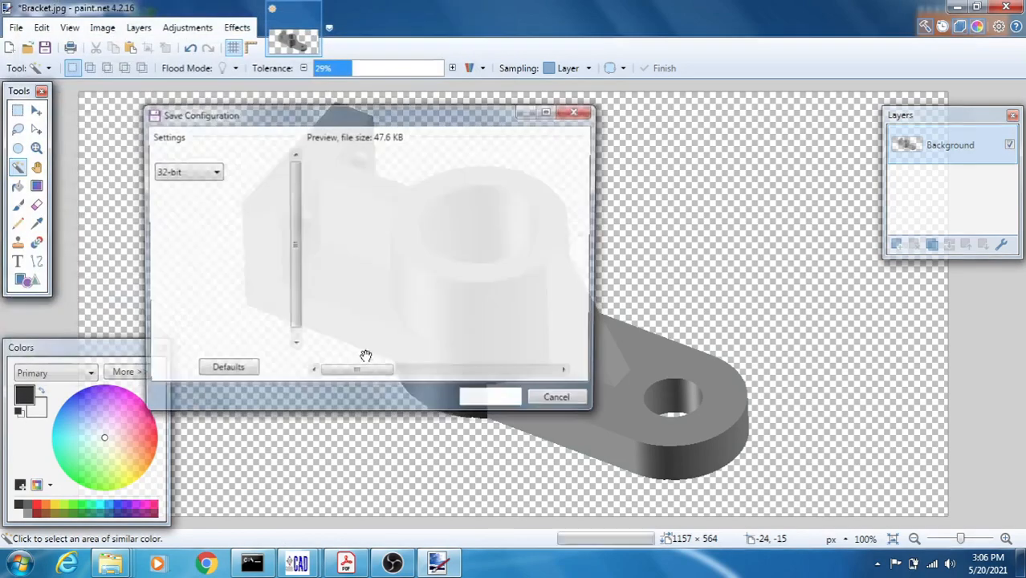
{"action": "left_click", "coordinate": [487, 407]}
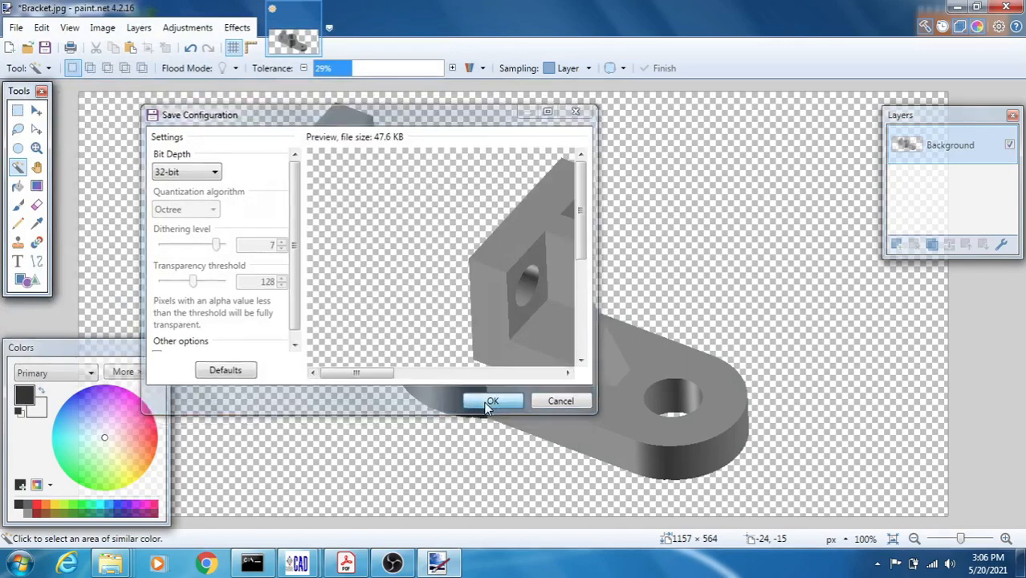
{"action": "left_click", "coordinate": [954, 8]}
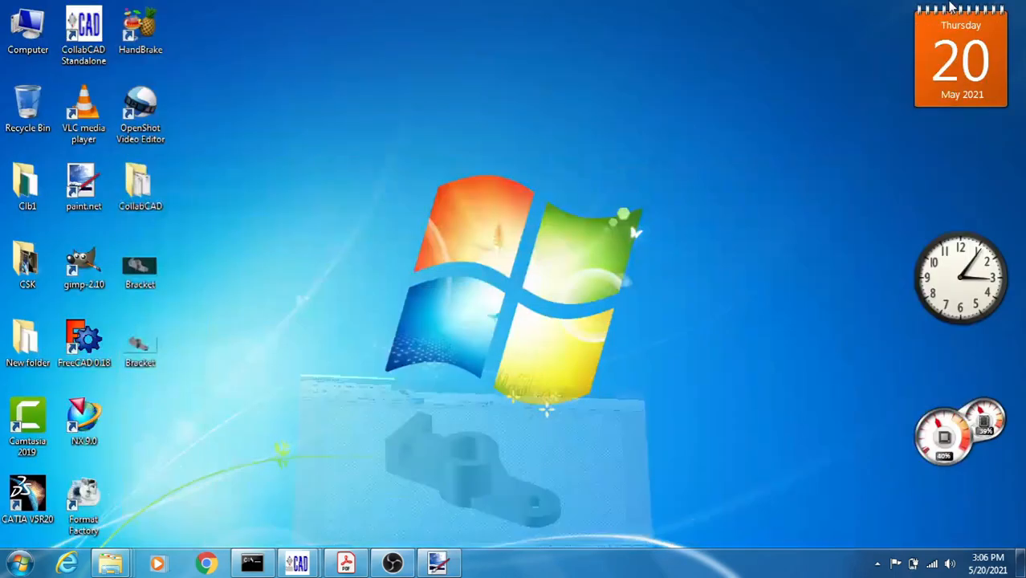
{"action": "right_click", "coordinate": [340, 280]}
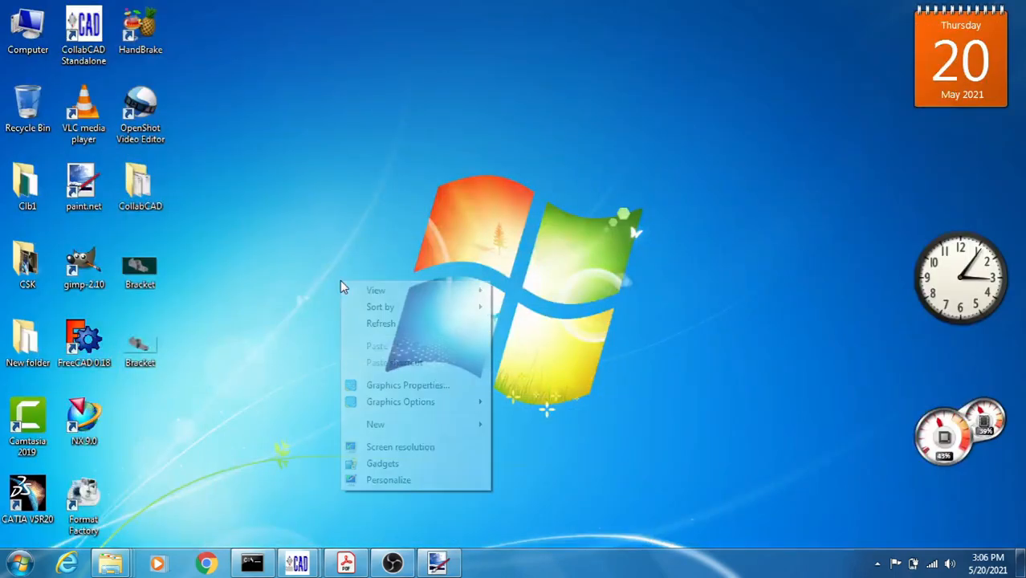
{"action": "left_click", "coordinate": [381, 324]}
Step: Switch to the CollabCAD Plot Configurator and place the Desktop image Bracket.png in the empty sheet area below the front view
{"action": "mouse_move", "coordinate": [307, 566]}
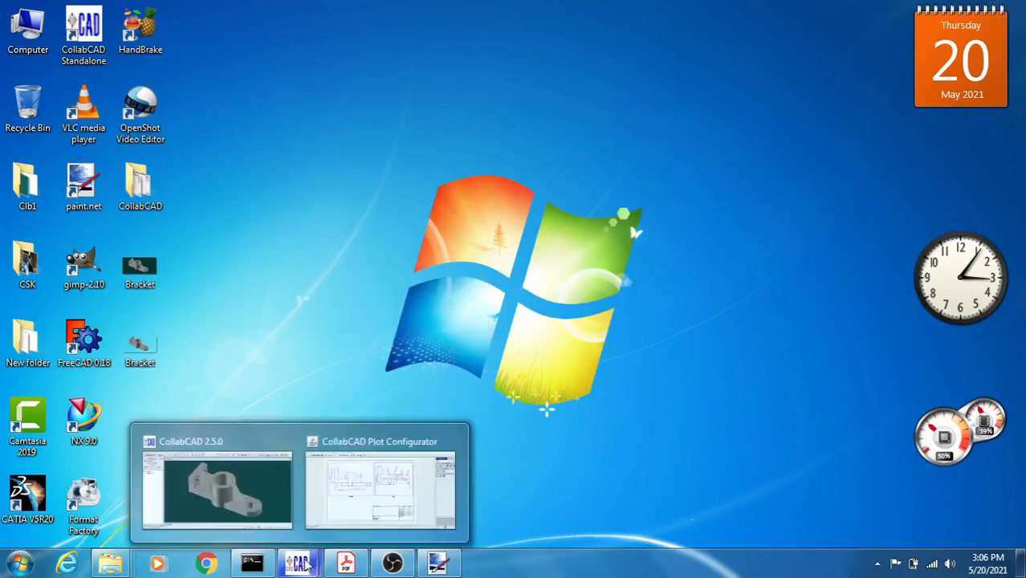
{"action": "left_click", "coordinate": [353, 492]}
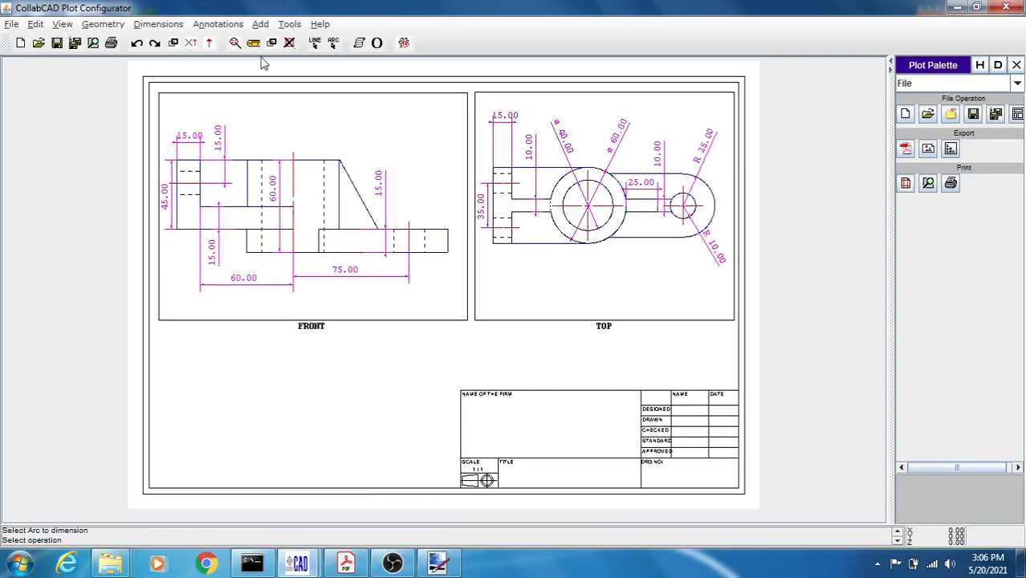
{"action": "left_click", "coordinate": [261, 24]}
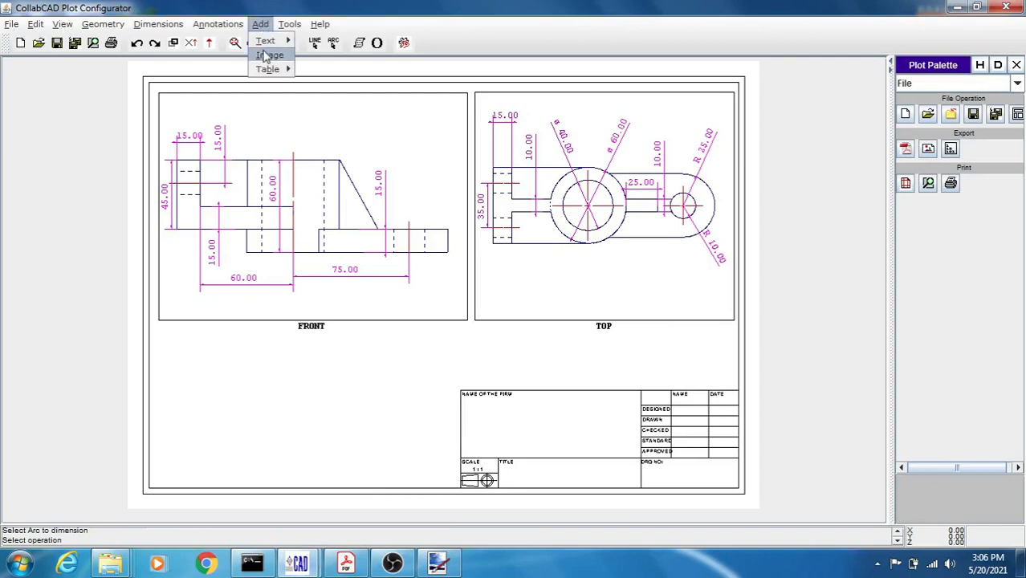
{"action": "left_click", "coordinate": [265, 55]}
{"action": "left_click", "coordinate": [651, 179]}
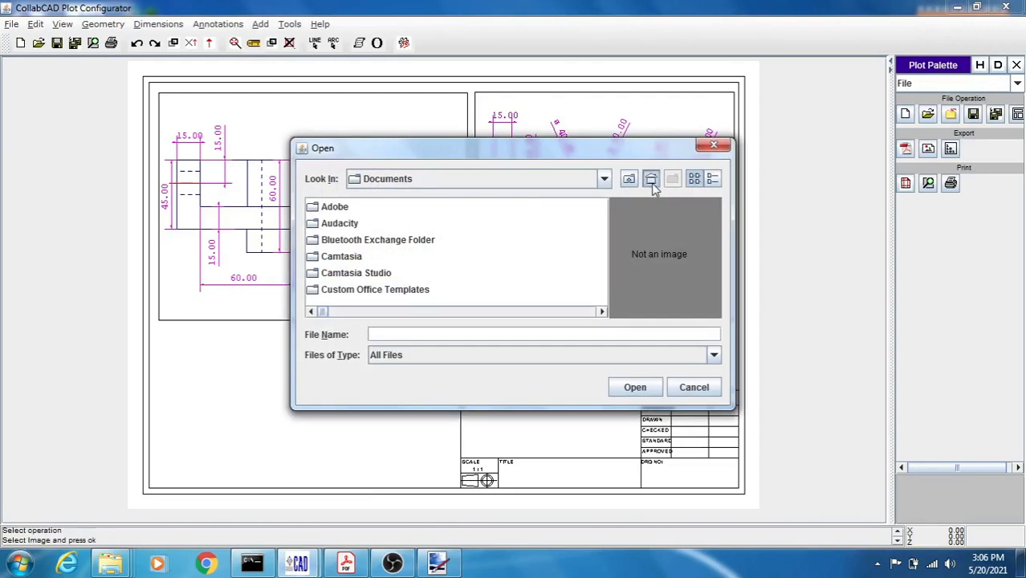
{"action": "left_click", "coordinate": [473, 273]}
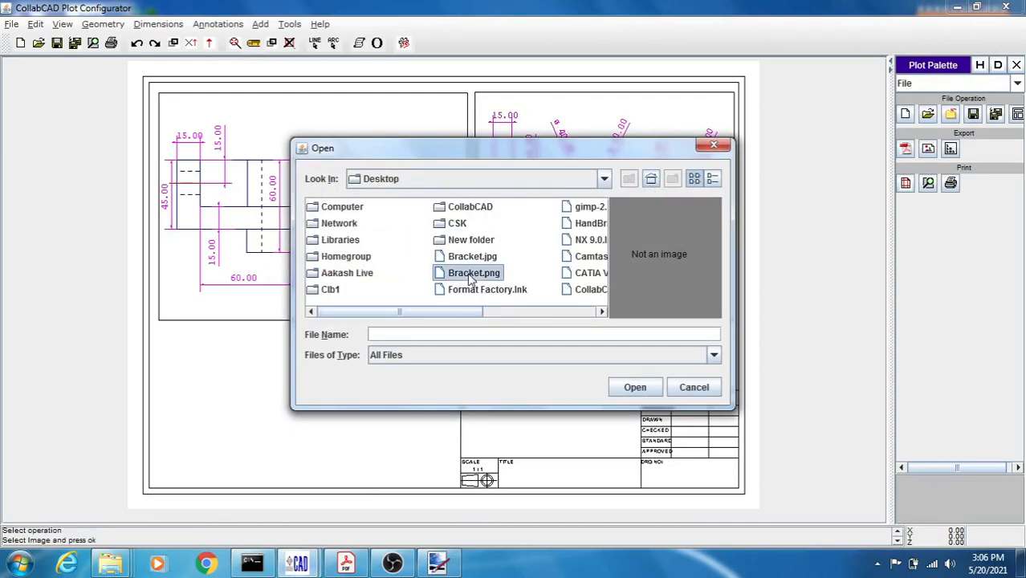
{"action": "left_click", "coordinate": [633, 387]}
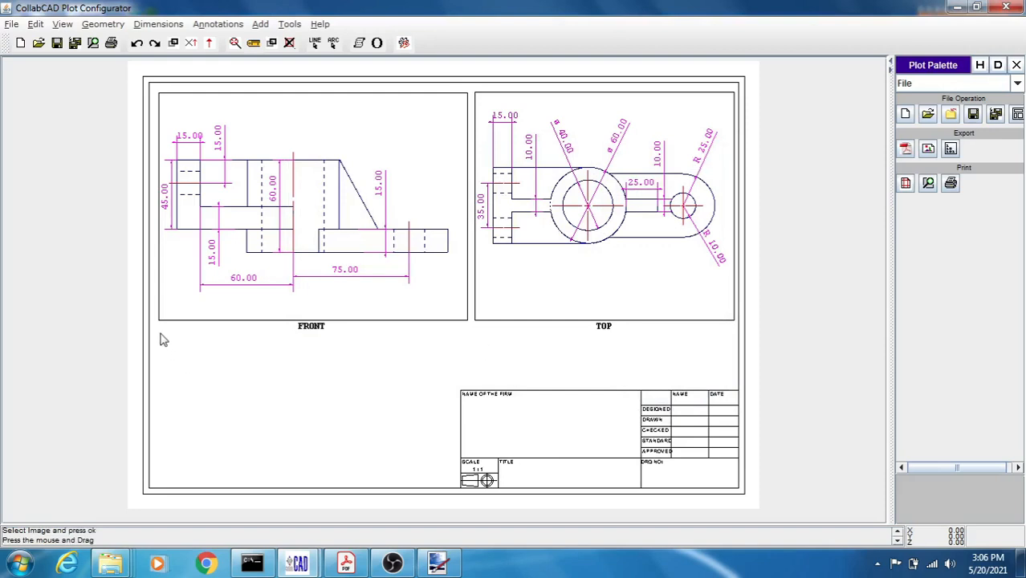
{"action": "mouse_move", "coordinate": [160, 334]}
{"action": "left_mouse_down"}
{"action": "mouse_move", "coordinate": [212, 377]}
{"action": "mouse_move", "coordinate": [311, 429]}
{"action": "mouse_move", "coordinate": [456, 483]}
{"action": "left_mouse_up"}
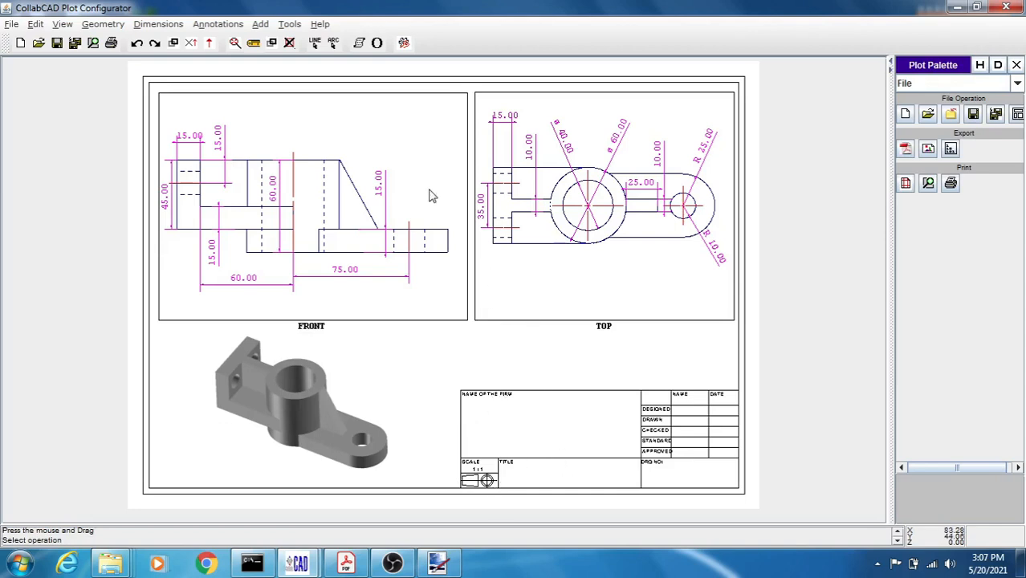
Step: Fill in the title block using the plotblockdata template with firm name CollabCAD, title Bracket and drawing number 1
{"action": "left_click", "coordinate": [290, 25]}
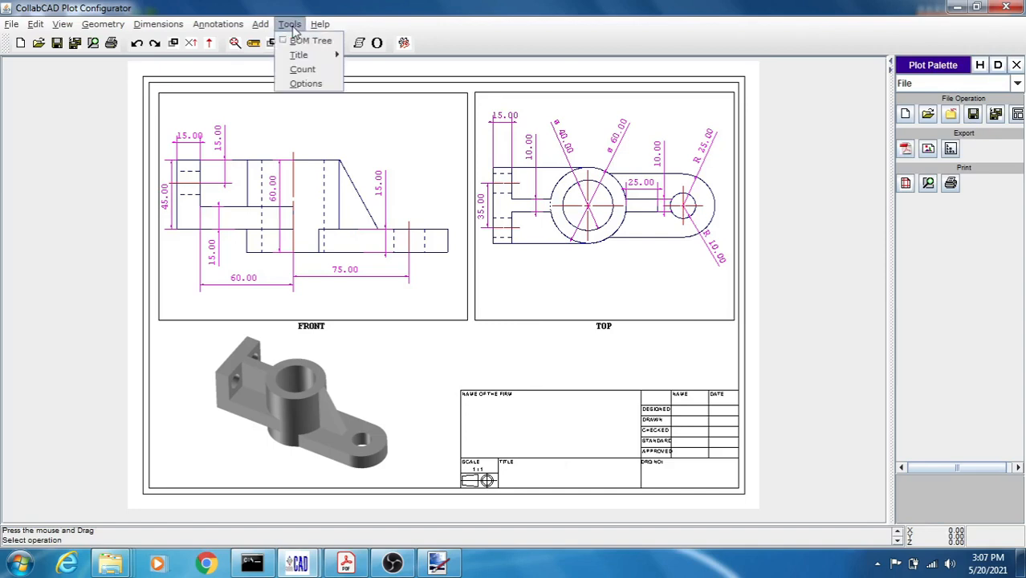
{"action": "mouse_move", "coordinate": [303, 54]}
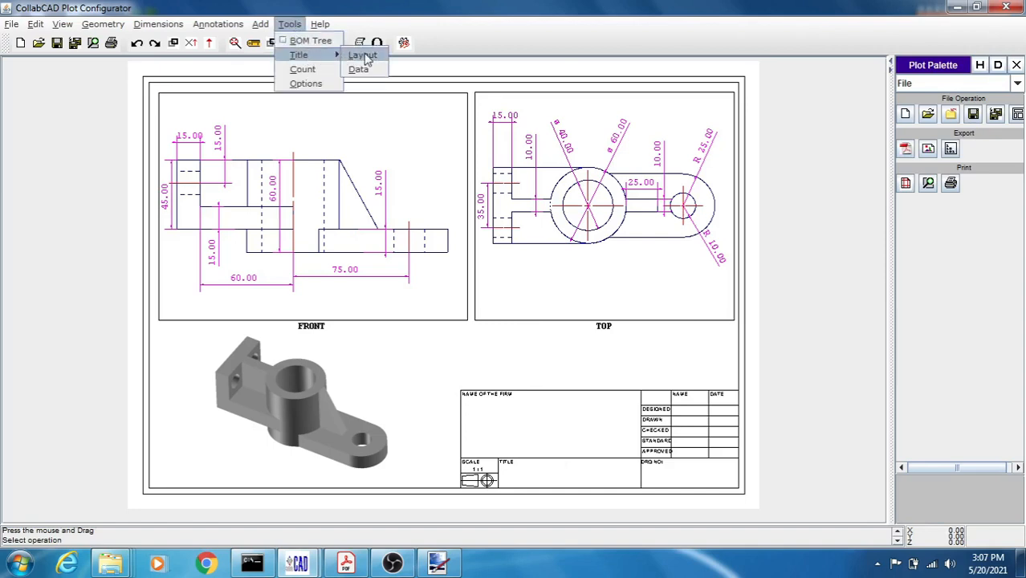
{"action": "left_click", "coordinate": [359, 71]}
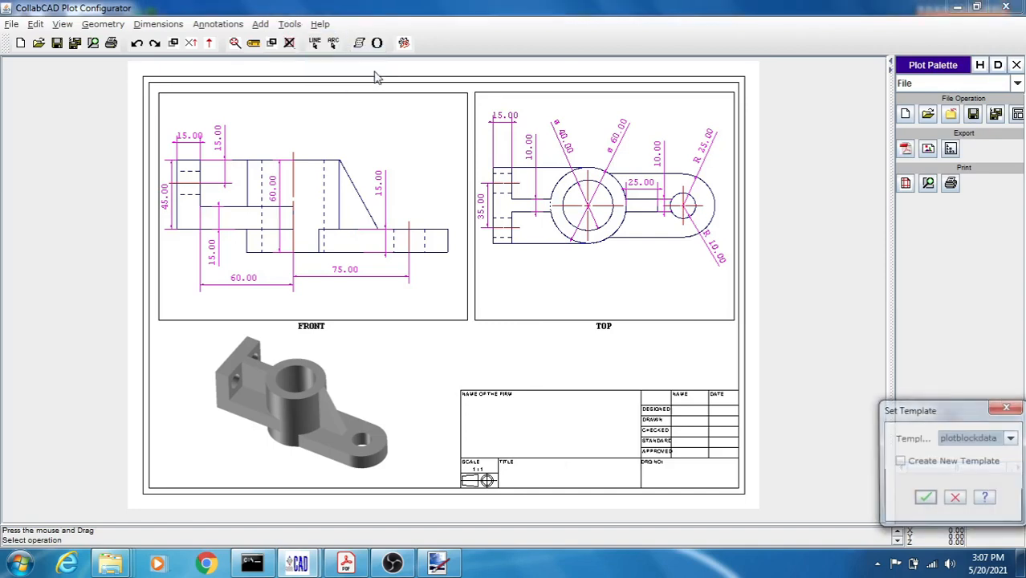
{"action": "left_click", "coordinate": [925, 498]}
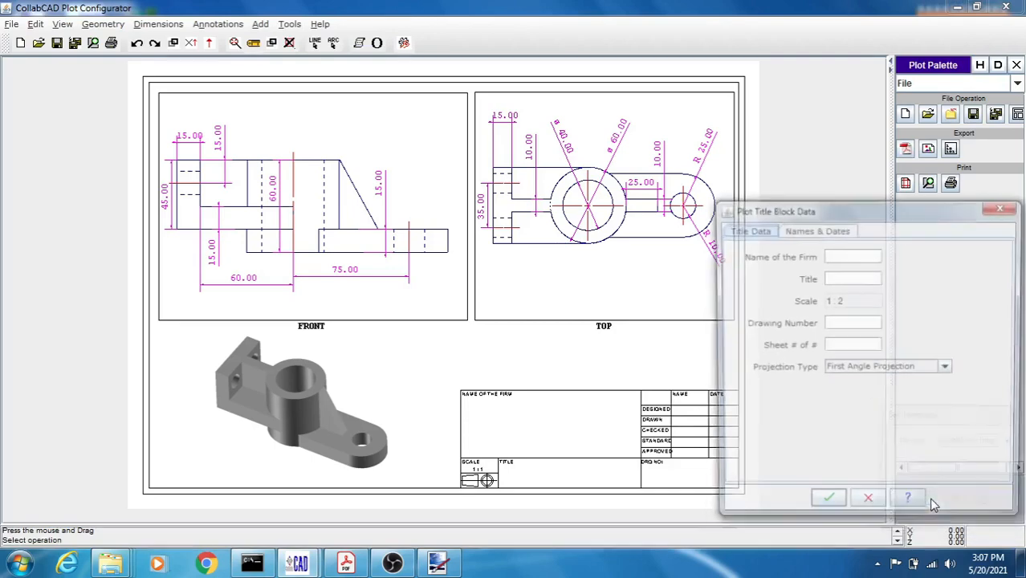
{"action": "left_click", "coordinate": [844, 254]}
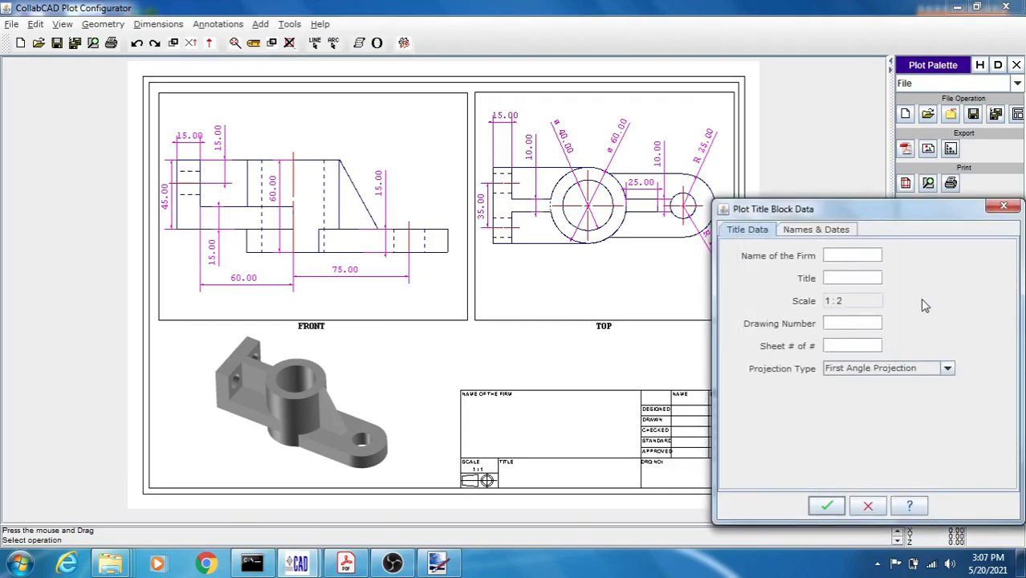
{"action": "type", "text": "CollabCAD"}
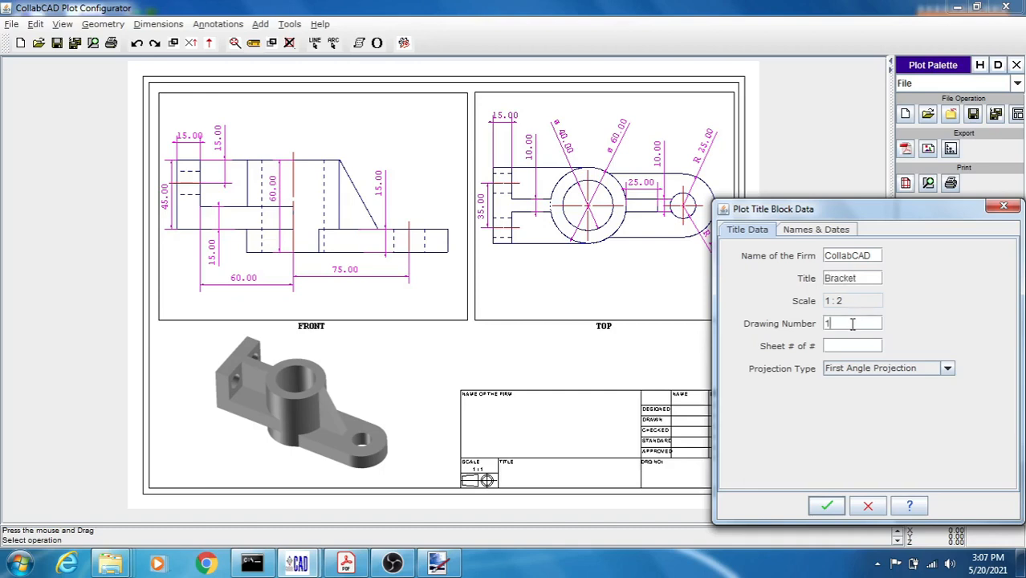
{"action": "left_click", "coordinate": [837, 324]}
{"action": "type", "text": "1"}
{"action": "left_click", "coordinate": [827, 505]}
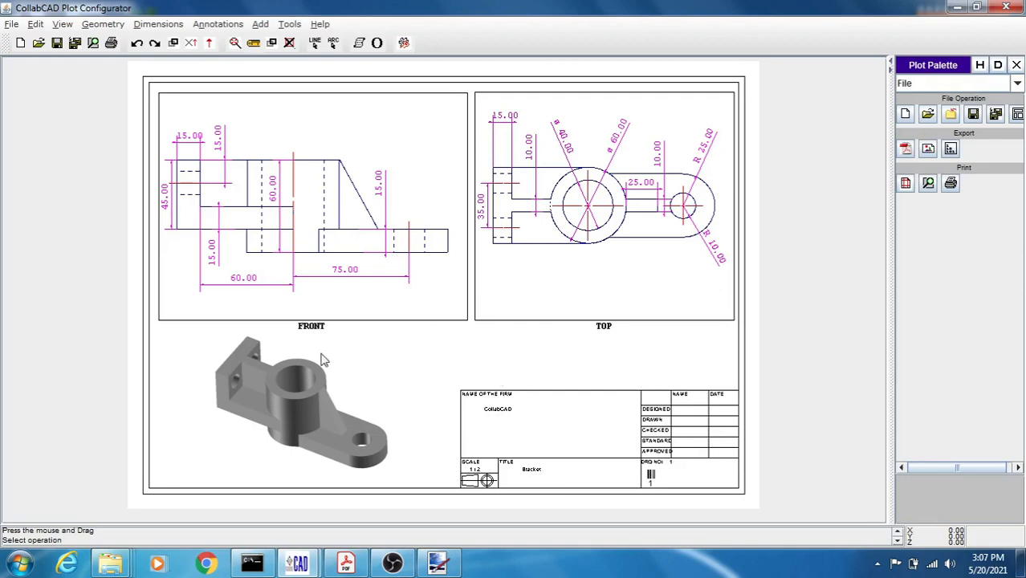
Step: Save the plot sheet as Bracket in CollabCAD XML Plot format (.mup) in the E:\Cad\Bracket folder
{"action": "left_click", "coordinate": [11, 25]}
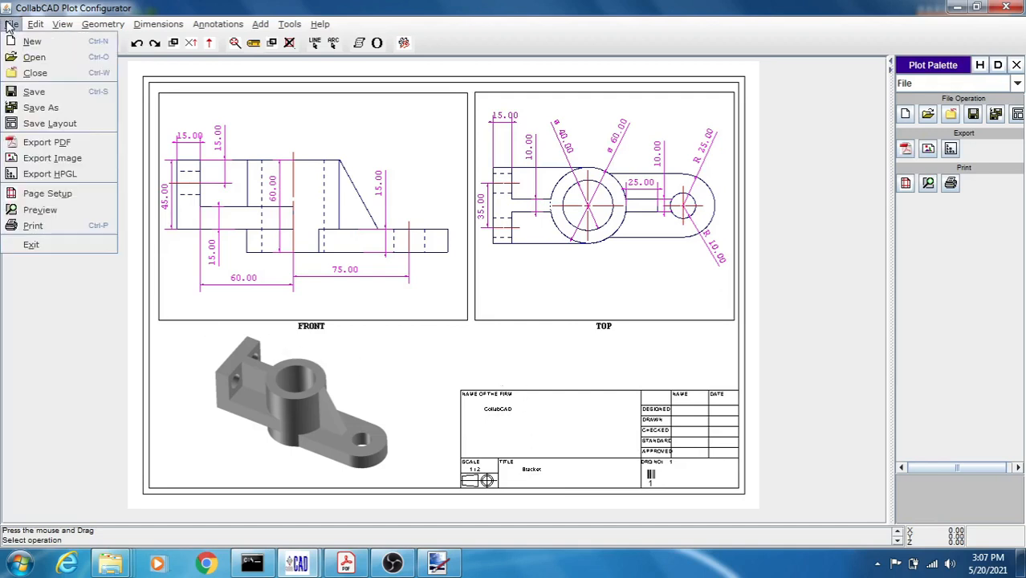
{"action": "left_click", "coordinate": [42, 107]}
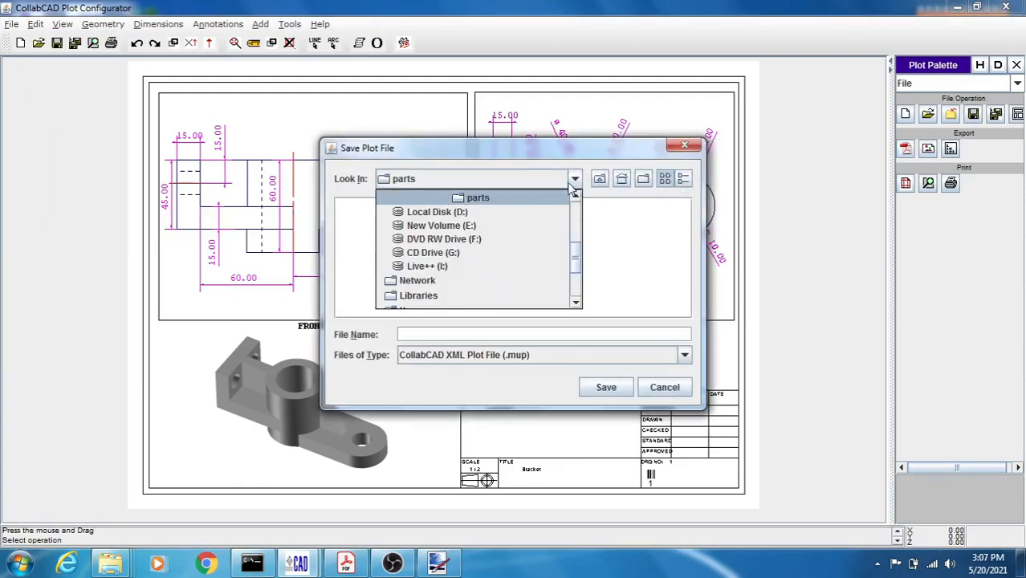
{"action": "left_click", "coordinate": [433, 225]}
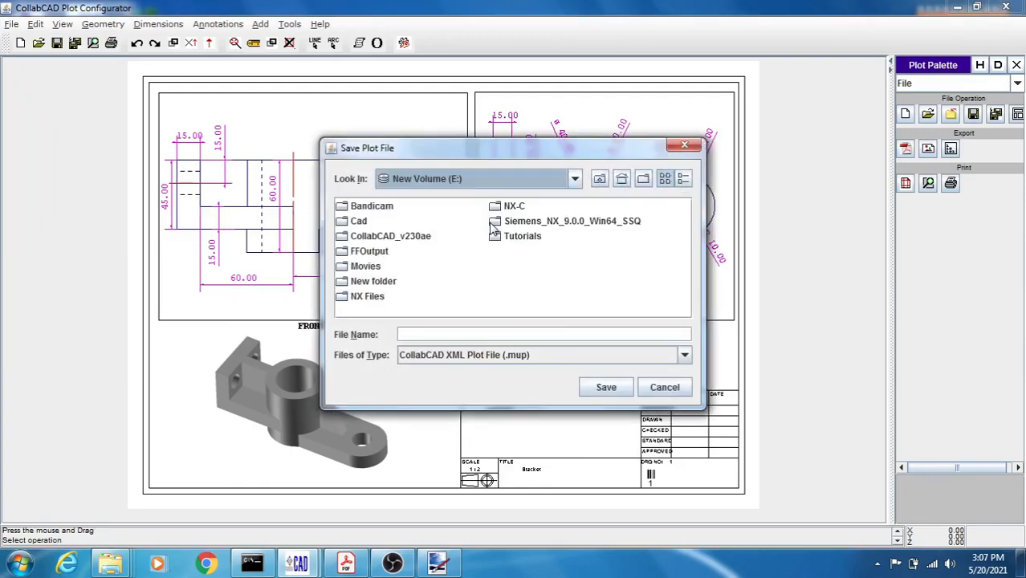
{"action": "double_click", "coordinate": [353, 221]}
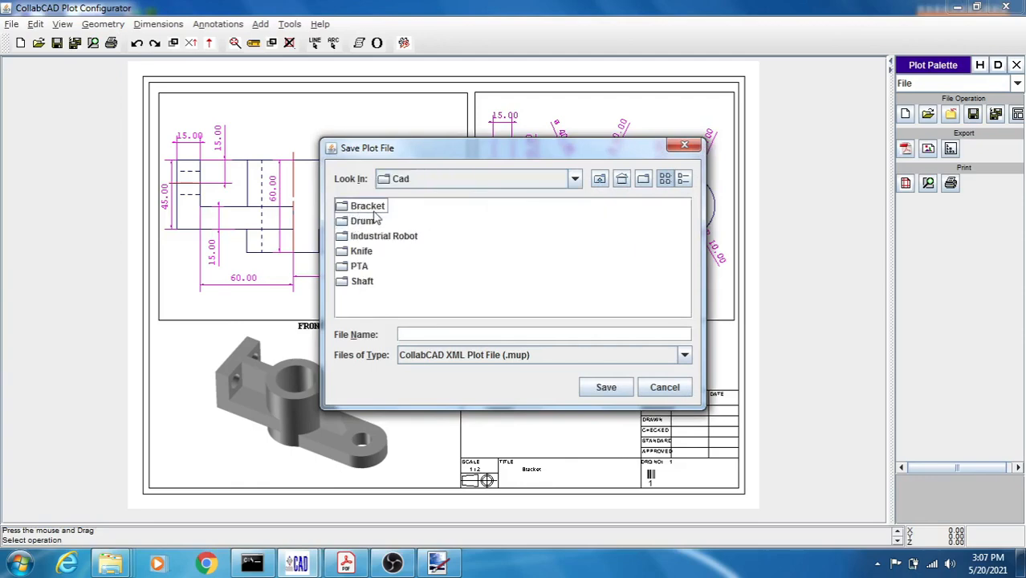
{"action": "double_click", "coordinate": [372, 208]}
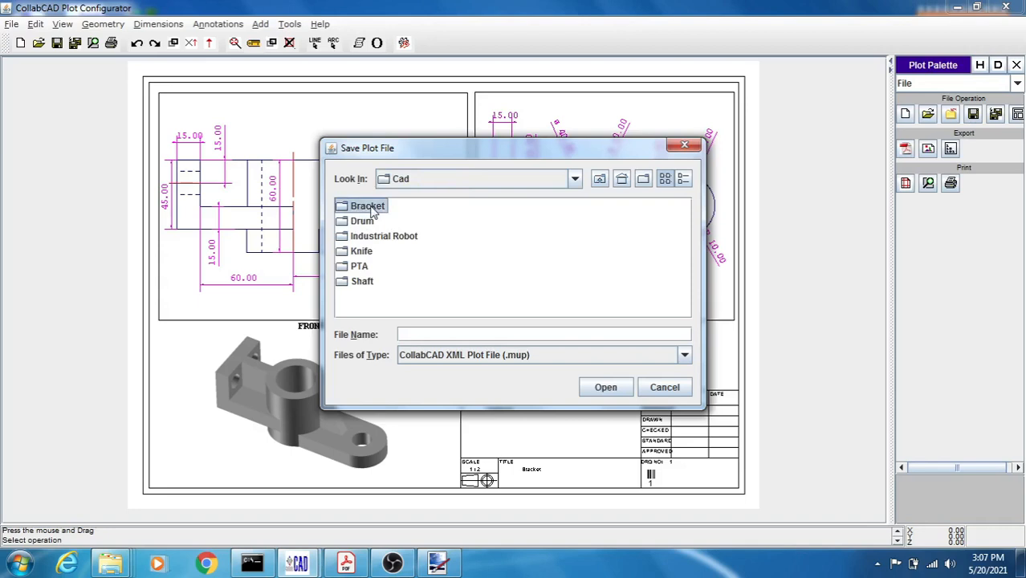
{"action": "left_click", "coordinate": [450, 333]}
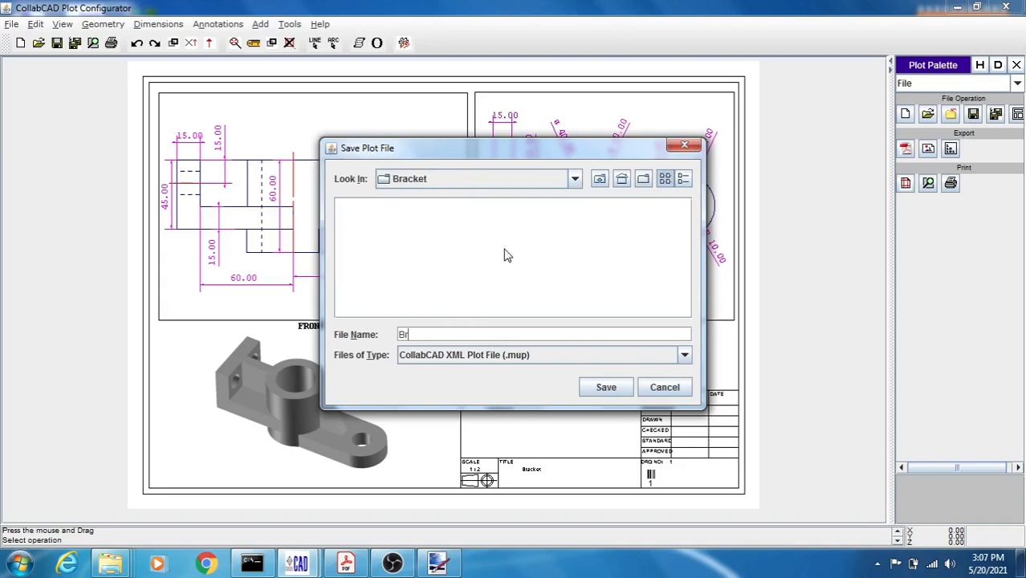
{"action": "type", "text": "Bracket"}
{"action": "left_click", "coordinate": [612, 388]}
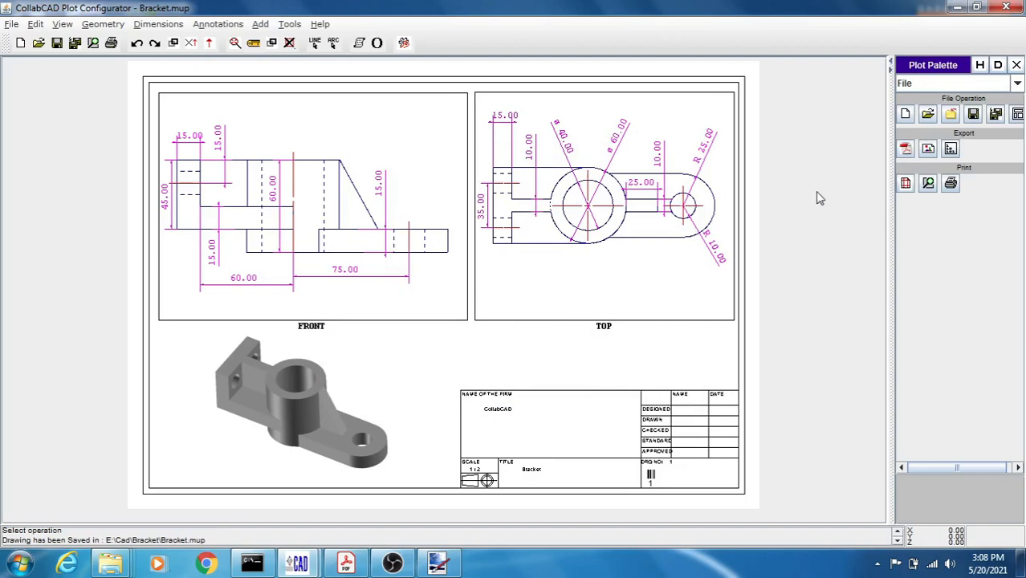
Step: Switch to the CollabCAD 2.5.0 model window and save the part as Bracket.muz in the E:\Cad\Bracket folder
{"action": "left_click", "coordinate": [956, 8]}
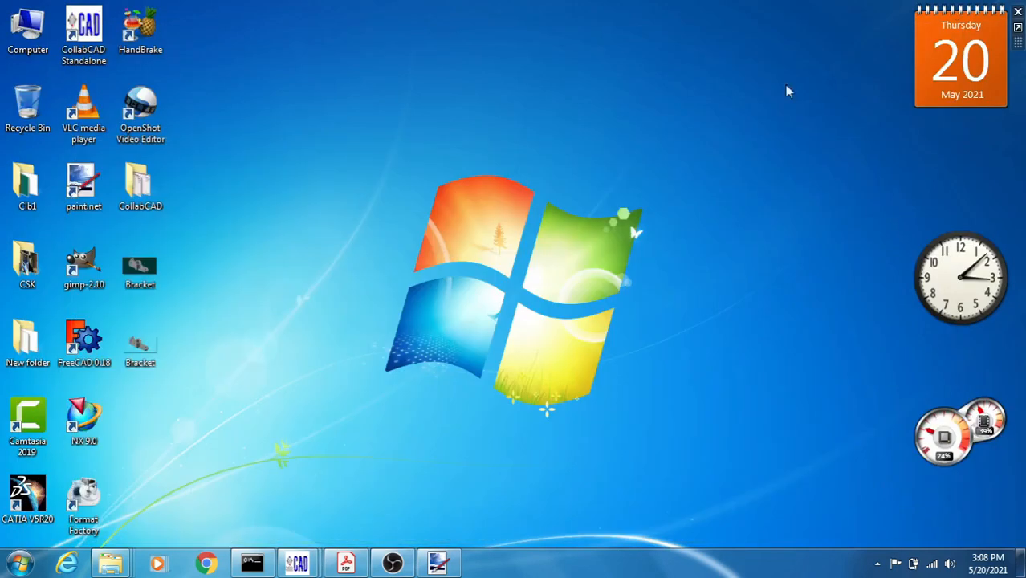
{"action": "left_click", "coordinate": [298, 562]}
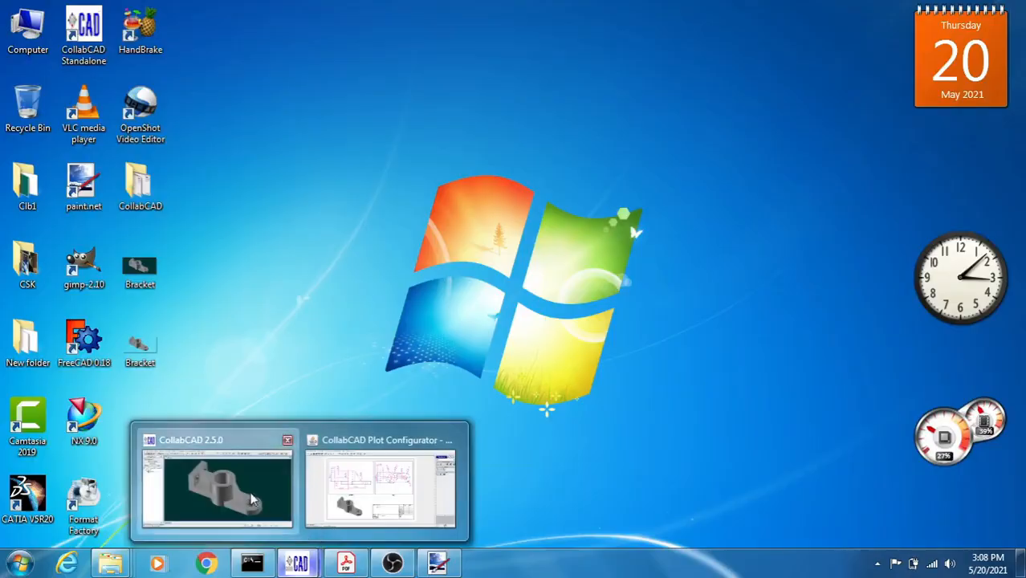
{"action": "left_click", "coordinate": [251, 499]}
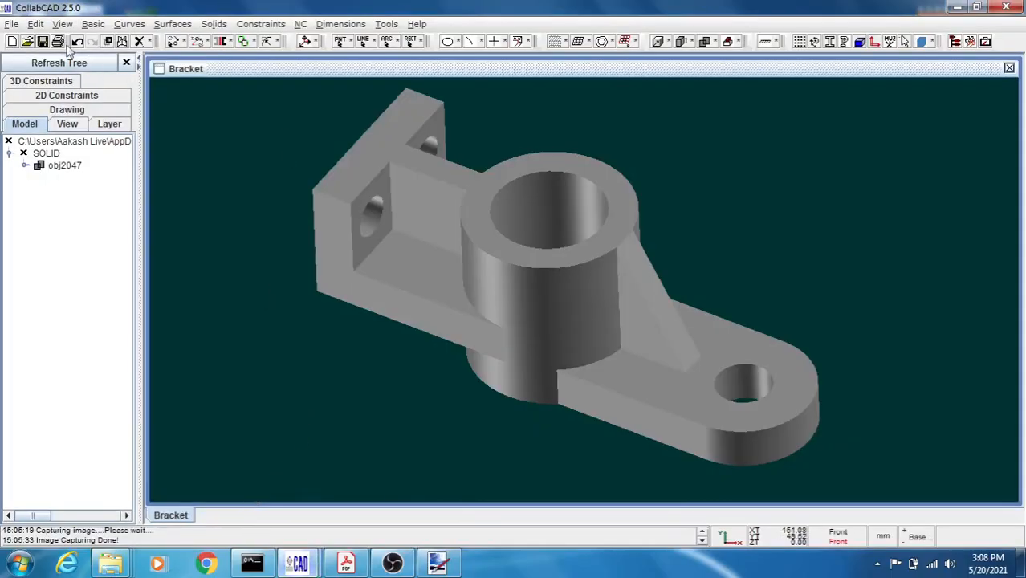
{"action": "left_click", "coordinate": [11, 25]}
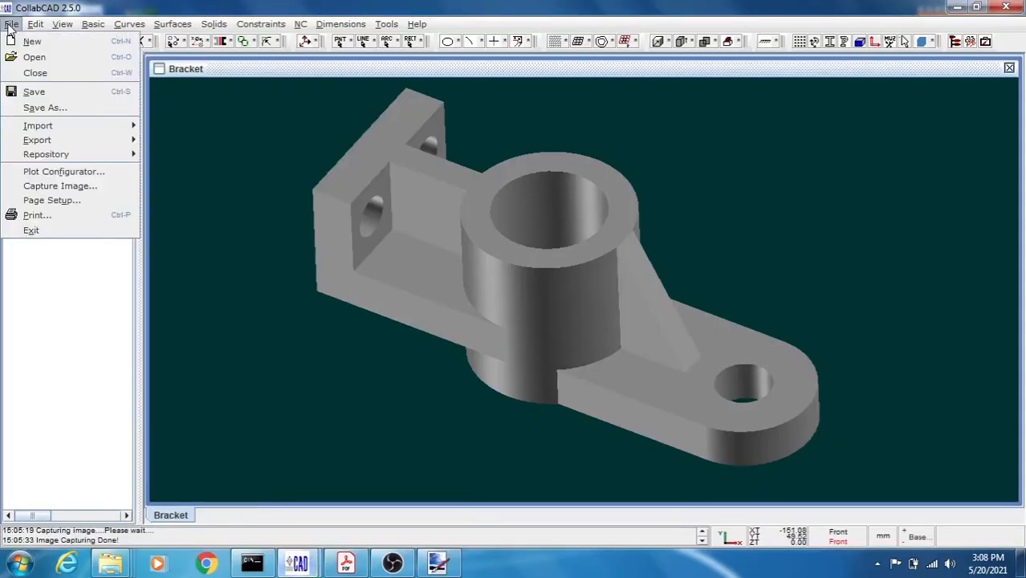
{"action": "left_click", "coordinate": [46, 107]}
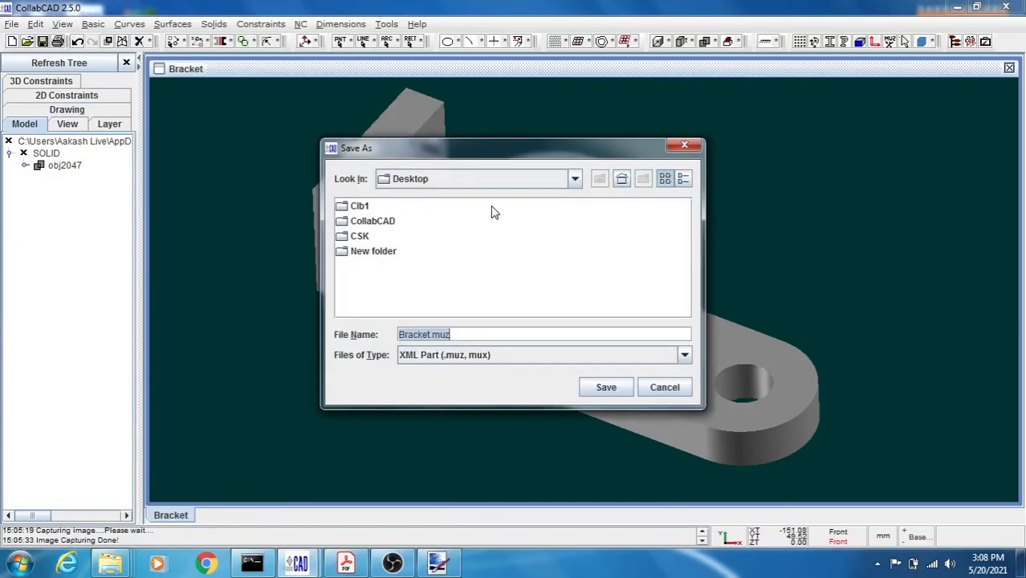
{"action": "left_click", "coordinate": [574, 179]}
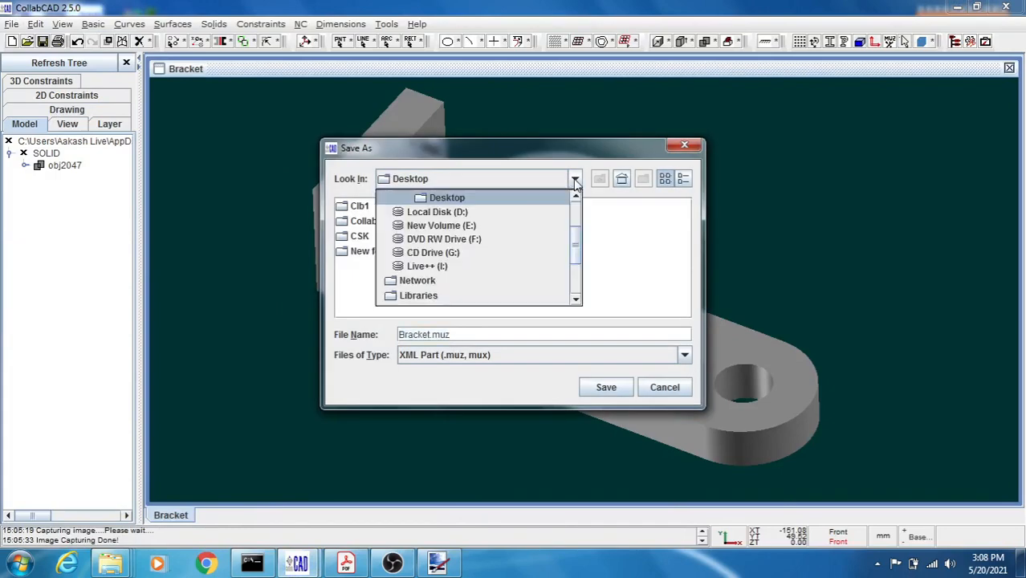
{"action": "left_click", "coordinate": [493, 230]}
{"action": "double_click", "coordinate": [361, 225]}
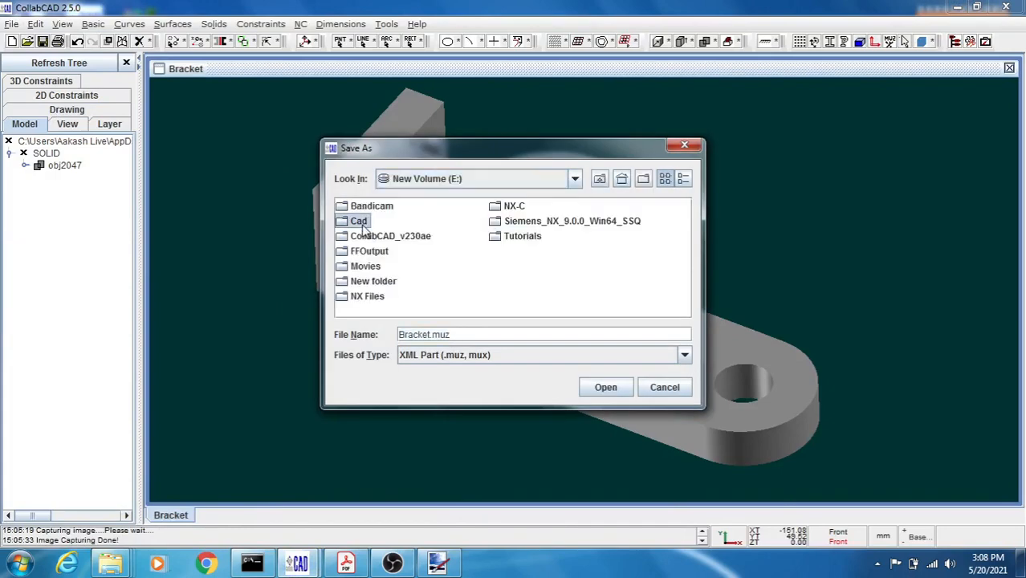
{"action": "double_click", "coordinate": [367, 207]}
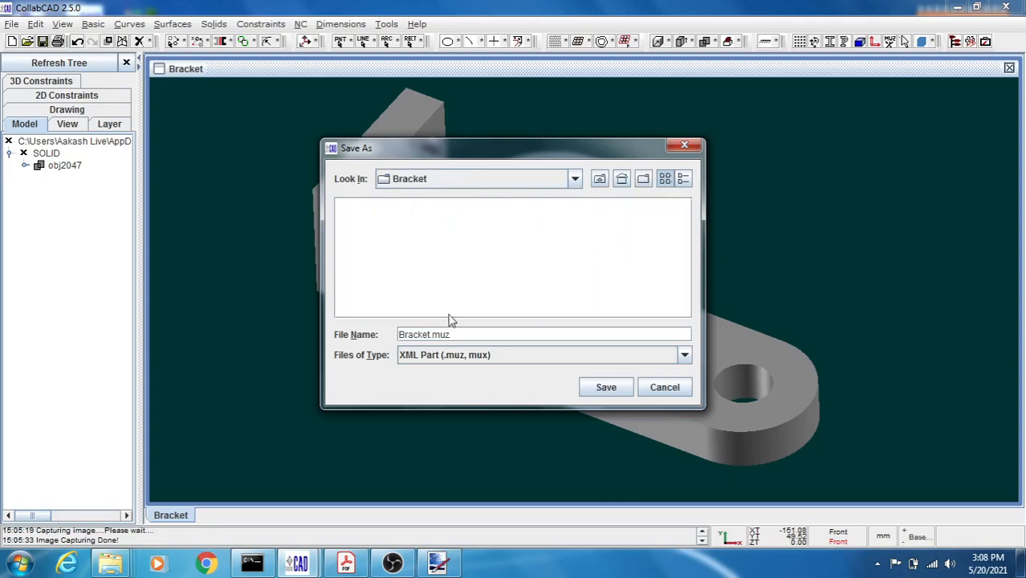
{"action": "left_click", "coordinate": [600, 388]}
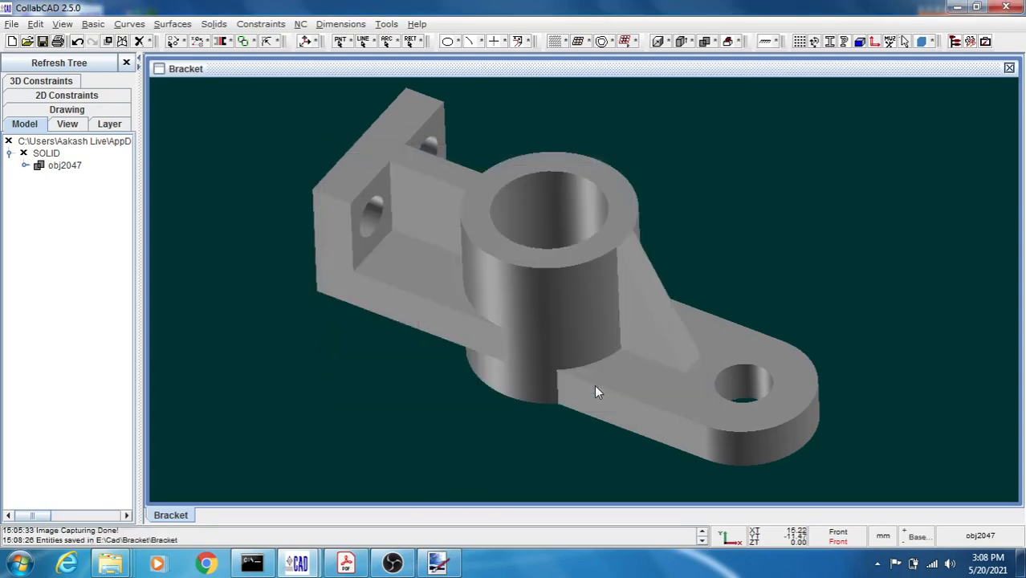